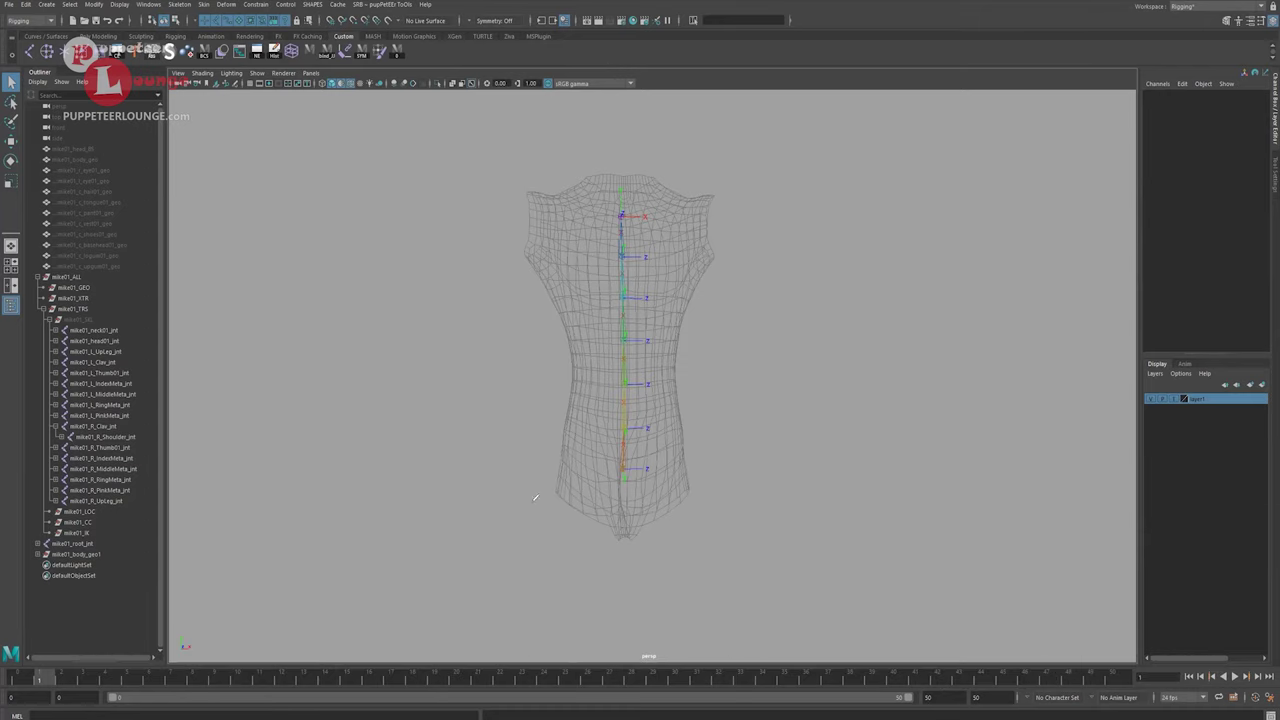
drag(535, 498, 710, 470)
mouse_move(511, 166)
mouse_down()
mouse_move(491, 205)
mouse_move(730, 246)
mouse_move(722, 172)
mouse_move(678, 163)
mouse_up()
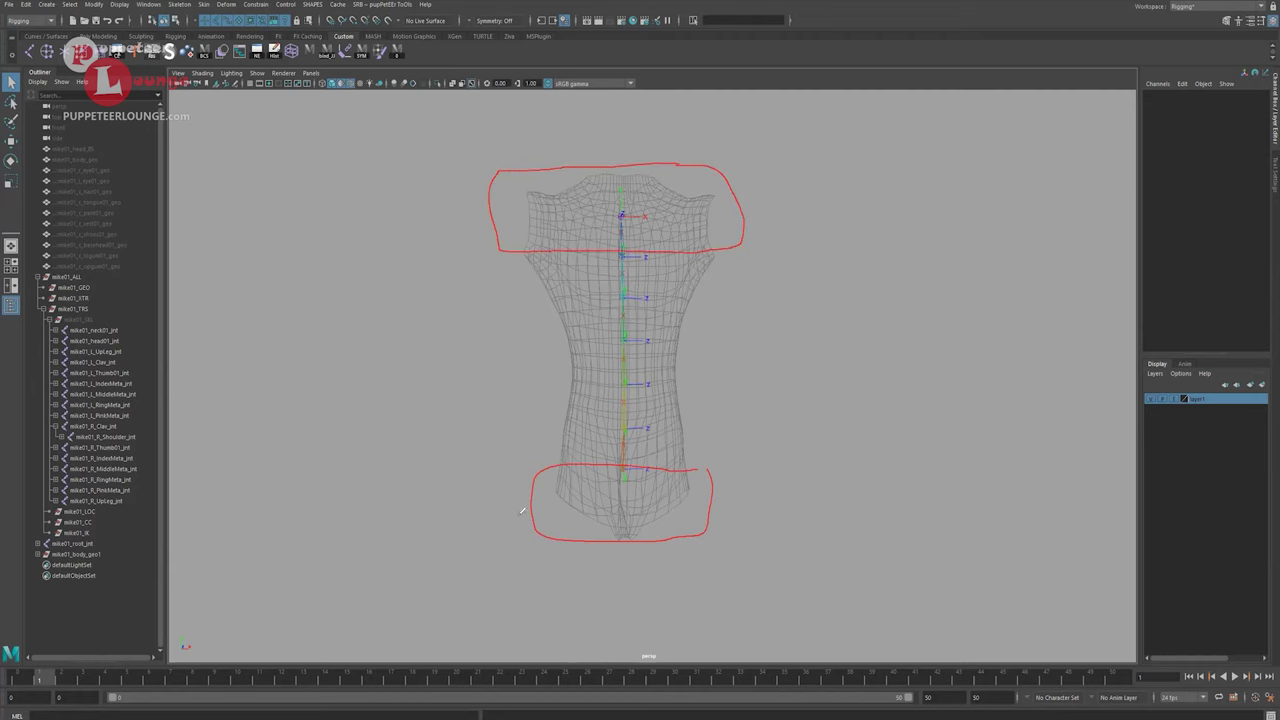
mouse_move(521, 513)
mouse_down()
mouse_move(436, 533)
mouse_move(468, 561)
mouse_up()
mouse_move(712, 518)
mouse_down()
mouse_move(770, 529)
mouse_move(762, 543)
mouse_up()
mouse_move(490, 227)
mouse_down()
mouse_move(446, 238)
mouse_move(456, 245)
mouse_up()
drag(724, 214, 766, 232)
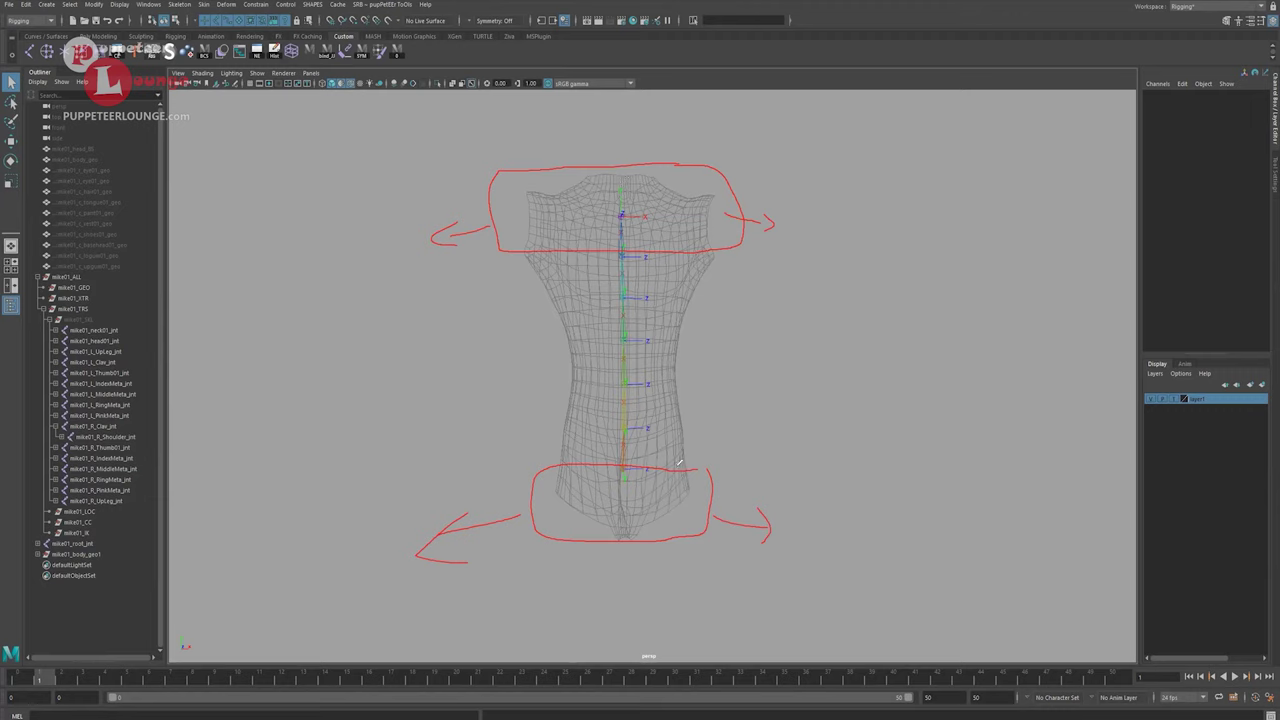
mouse_move(743, 556)
mouse_down()
mouse_move(728, 598)
mouse_move(566, 607)
mouse_move(596, 632)
mouse_up()
mouse_move(556, 137)
mouse_down()
mouse_move(622, 114)
mouse_move(713, 134)
mouse_up()
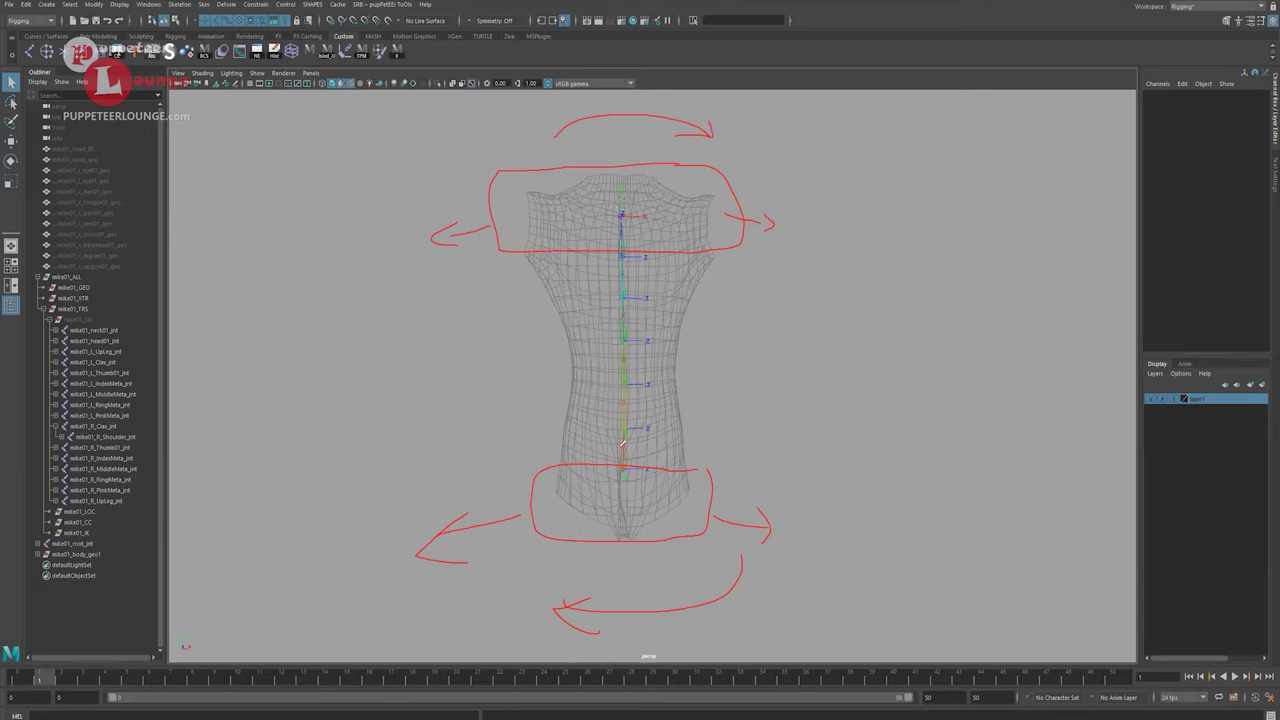
mouse_move(628, 430)
mouse_down()
mouse_move(637, 372)
mouse_move(712, 312)
mouse_move(795, 368)
mouse_up()
drag(610, 422, 437, 432)
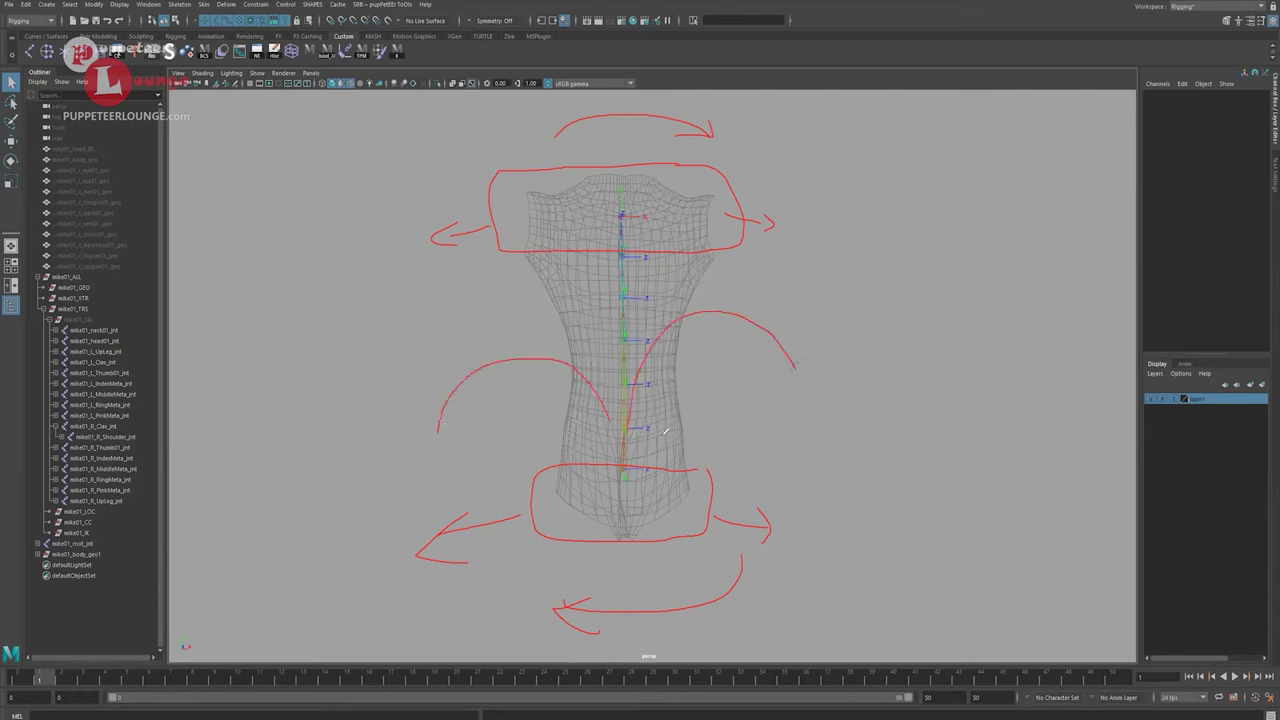
mouse_move(665, 434)
mouse_down()
mouse_move(725, 395)
mouse_move(717, 408)
mouse_up()
mouse_move(552, 228)
mouse_down()
mouse_move(577, 318)
mouse_move(630, 326)
mouse_move(690, 274)
mouse_up()
mouse_move(695, 226)
mouse_down()
mouse_move(690, 204)
mouse_move(662, 195)
mouse_move(588, 186)
mouse_move(563, 200)
mouse_move(607, 221)
mouse_up()
drag(555, 244, 609, 245)
drag(569, 291, 615, 276)
drag(582, 302, 622, 288)
mouse_move(629, 228)
mouse_down()
mouse_move(681, 236)
mouse_move(662, 296)
mouse_up()
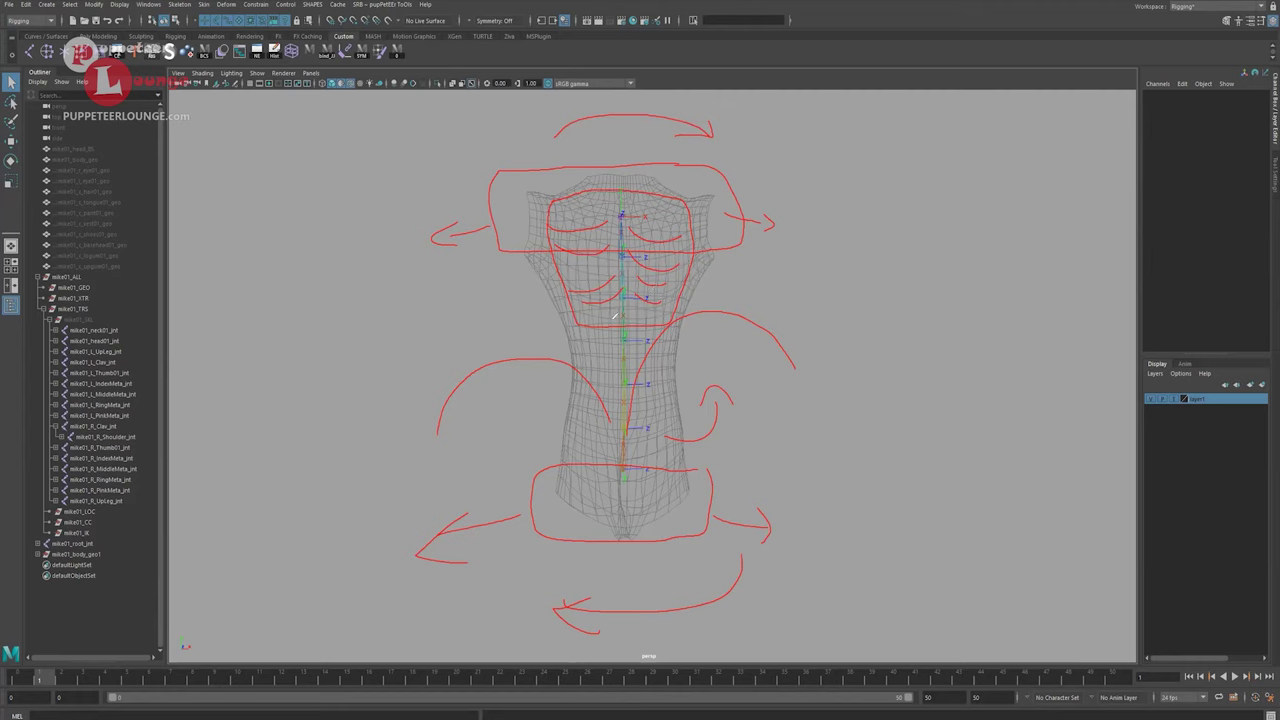
mouse_move(777, 300)
mouse_down()
mouse_move(704, 310)
mouse_move(728, 331)
mouse_up()
key(e)
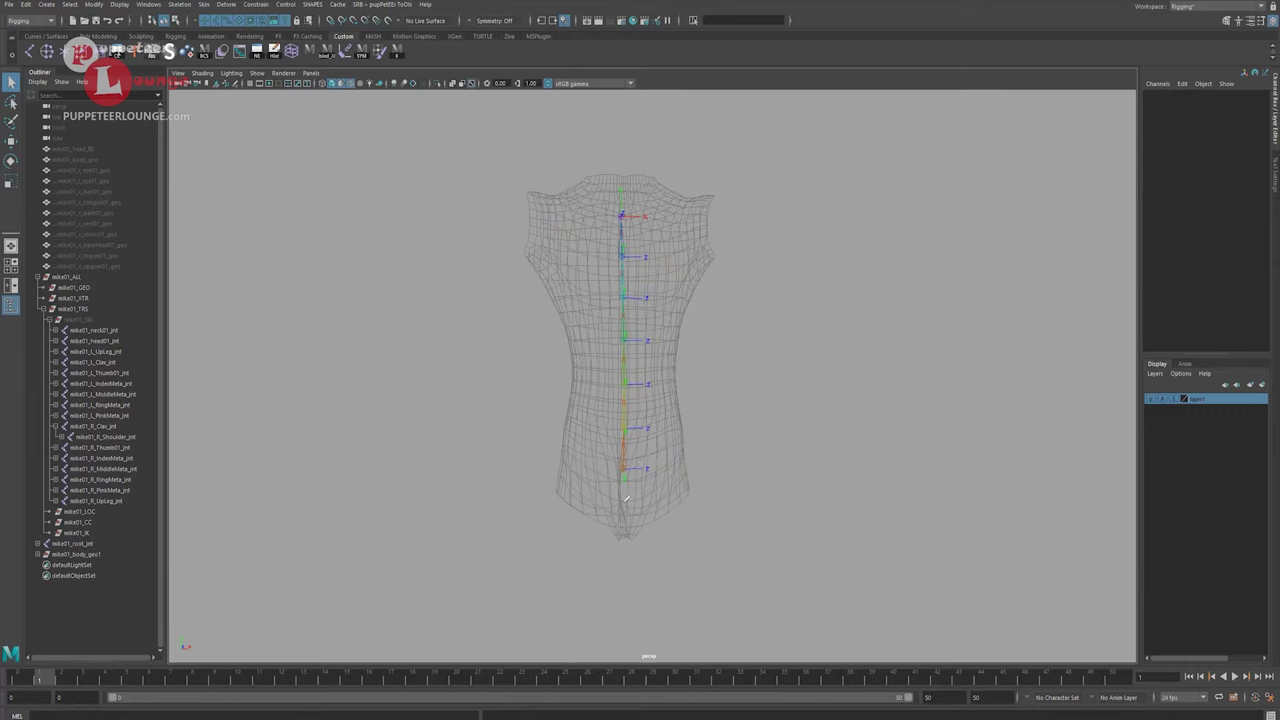
drag(549, 488, 729, 475)
drag(521, 217, 746, 232)
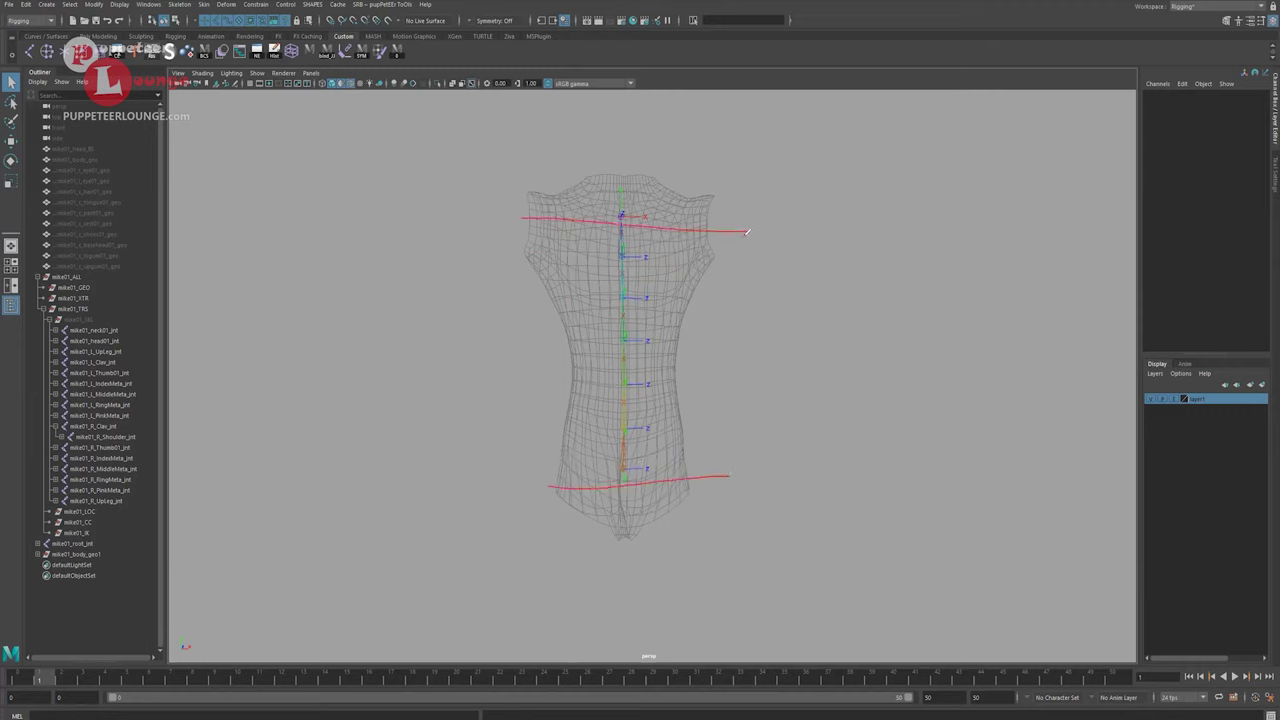
mouse_move(770, 190)
mouse_down()
mouse_move(796, 232)
mouse_move(812, 220)
mouse_up()
mouse_move(818, 166)
mouse_down()
mouse_move(830, 222)
mouse_move(910, 226)
mouse_up()
drag(793, 433, 809, 495)
drag(852, 392, 748, 421)
drag(804, 497, 830, 493)
drag(843, 420, 848, 462)
mouse_move(848, 462)
mouse_down()
mouse_move(872, 420)
mouse_move(922, 481)
mouse_up()
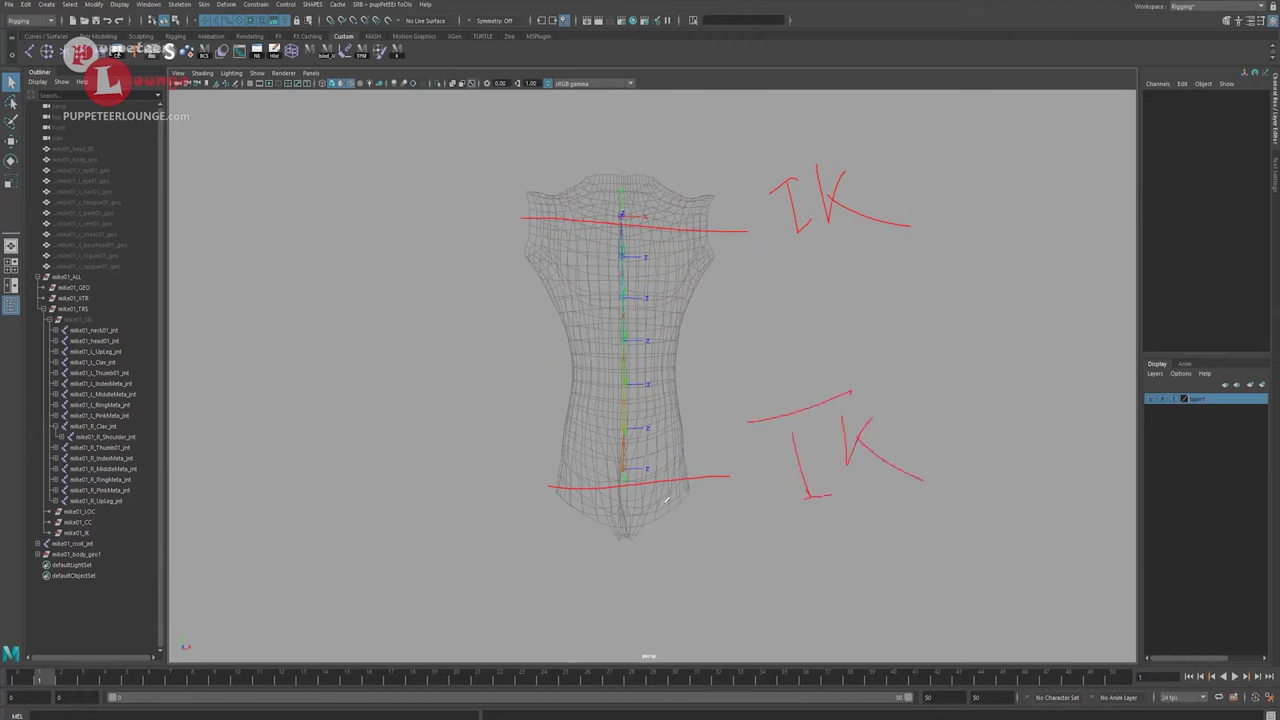
mouse_move(612, 424)
mouse_down()
mouse_move(660, 423)
mouse_move(660, 385)
mouse_up()
drag(608, 331, 644, 325)
drag(602, 288, 654, 281)
mouse_move(598, 250)
mouse_down()
mouse_move(654, 246)
mouse_move(744, 336)
mouse_move(707, 418)
mouse_up()
drag(769, 328, 787, 318)
mouse_move(772, 332)
mouse_down()
mouse_move(770, 360)
mouse_move(794, 340)
mouse_up()
mouse_move(802, 340)
mouse_down()
mouse_move(820, 322)
mouse_move(890, 334)
mouse_up()
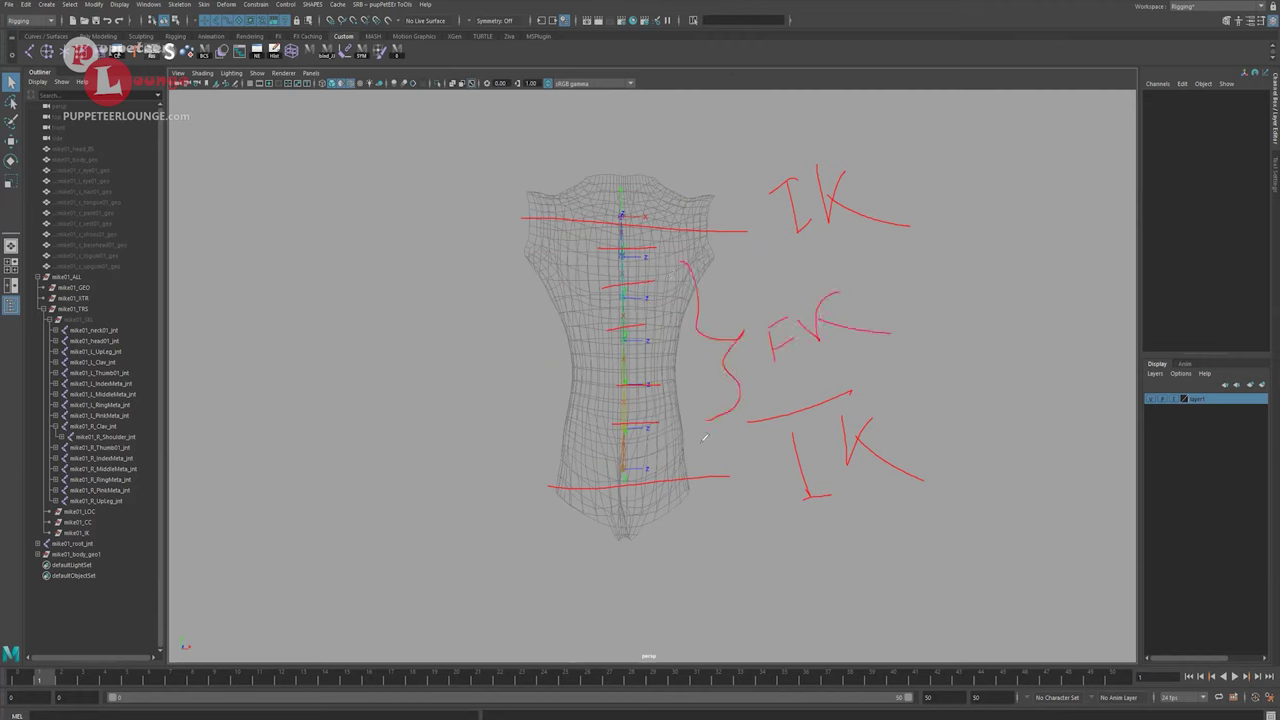
mouse_move(512, 262)
mouse_down()
mouse_move(521, 404)
mouse_move(540, 385)
mouse_up()
drag(486, 317, 527, 292)
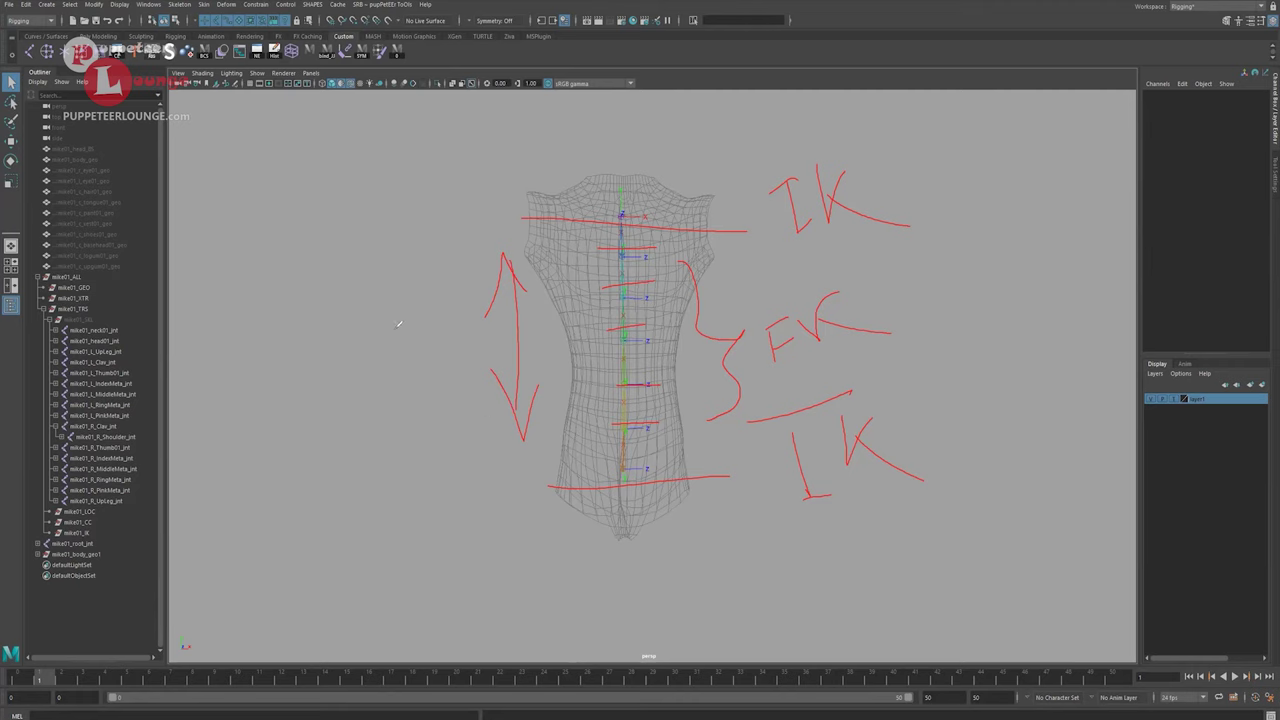
mouse_move(418, 302)
mouse_down()
mouse_move(366, 358)
mouse_move(410, 373)
mouse_move(478, 328)
mouse_move(492, 337)
mouse_move(460, 367)
mouse_up()
drag(556, 432, 700, 430)
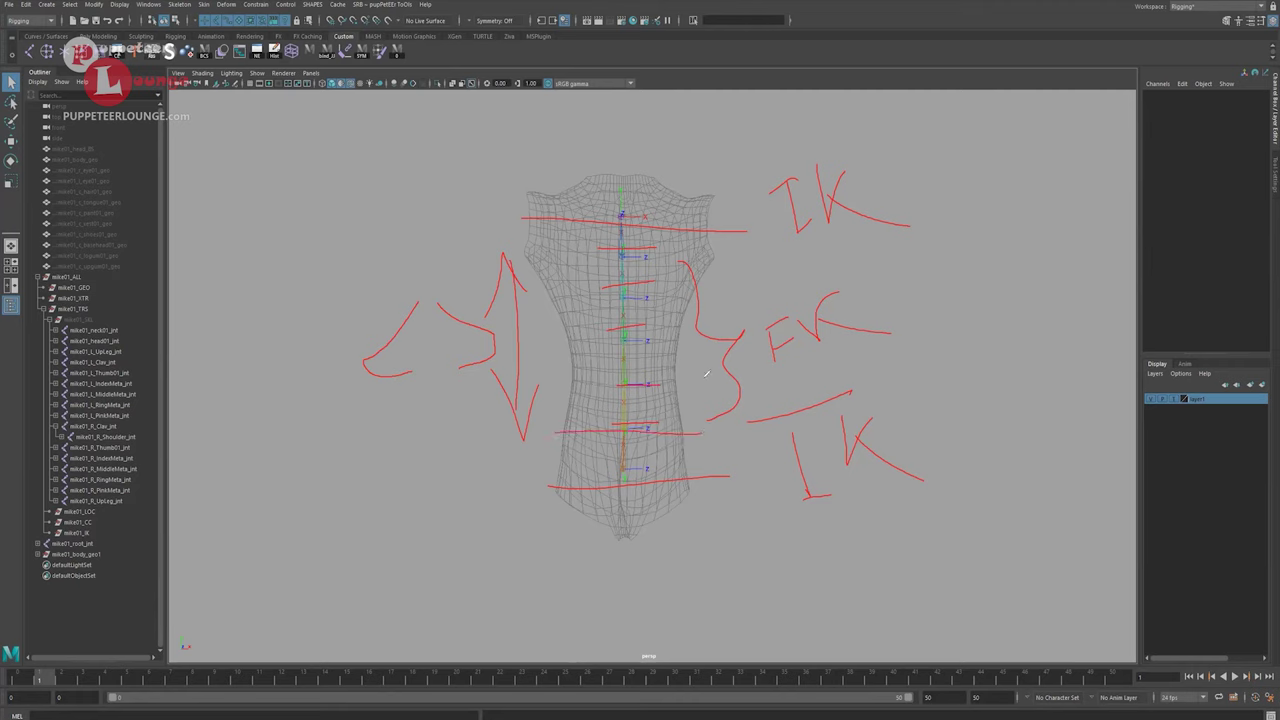
drag(706, 376, 566, 378)
drag(568, 332, 702, 334)
drag(712, 283, 540, 282)
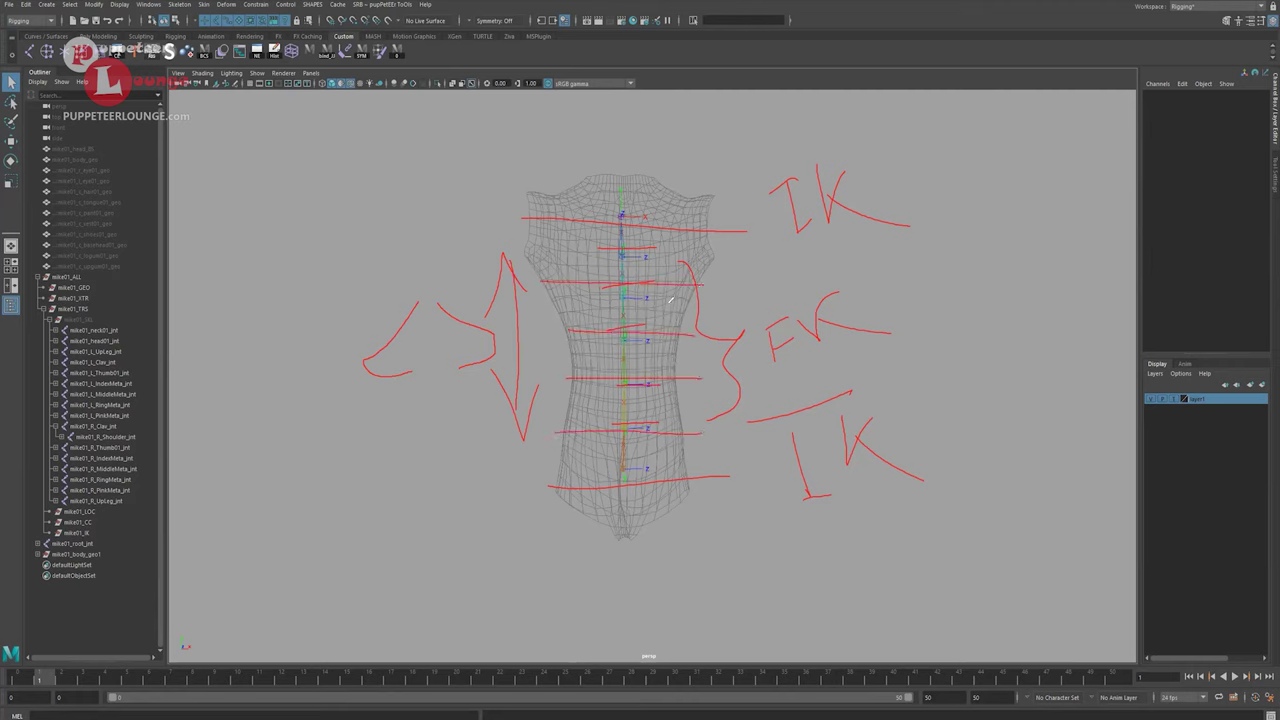
mouse_move(664, 183)
mouse_down()
mouse_move(653, 236)
mouse_move(810, 344)
mouse_move(706, 545)
mouse_up()
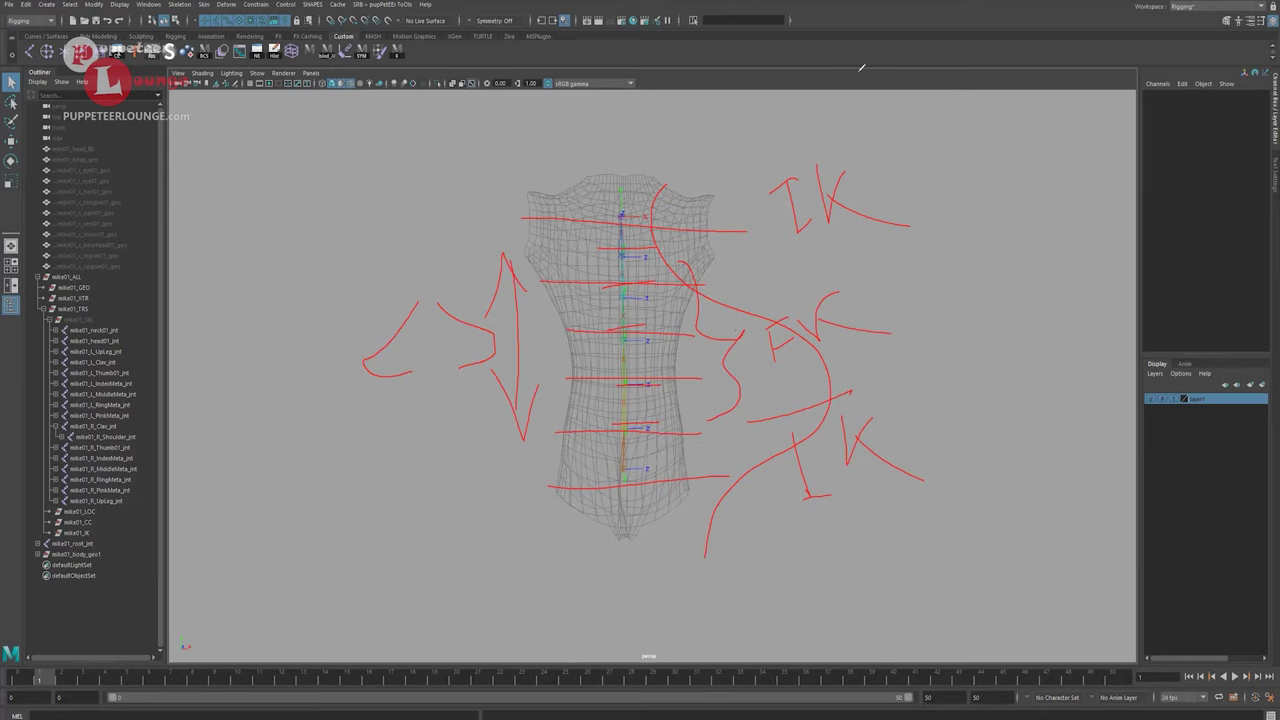
key(e)
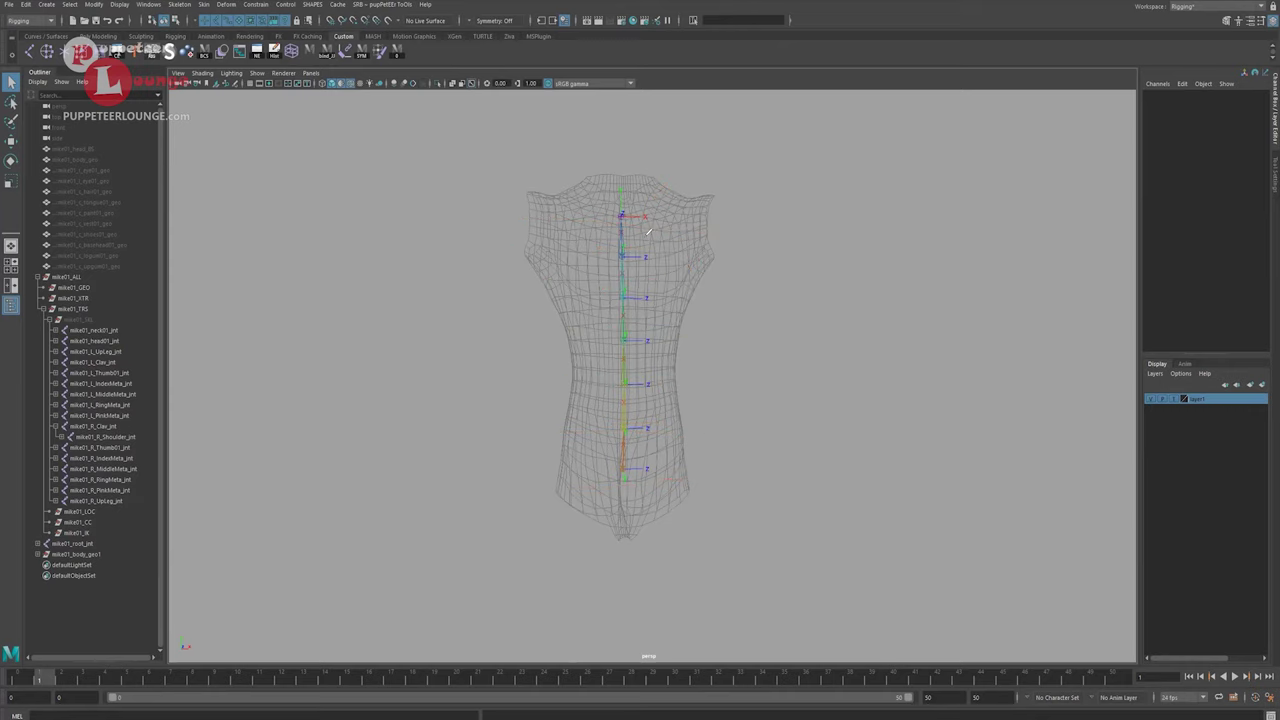
drag(830, 184, 820, 238)
drag(797, 197, 830, 184)
drag(816, 240, 845, 228)
mouse_move(851, 178)
mouse_down()
mouse_move(858, 213)
mouse_move(960, 221)
mouse_up()
drag(852, 321, 865, 376)
mouse_move(847, 322)
mouse_down()
mouse_move(887, 311)
mouse_move(892, 338)
mouse_up()
drag(902, 306, 910, 342)
mouse_move(937, 310)
mouse_down()
mouse_move(930, 322)
mouse_move(1002, 358)
mouse_up()
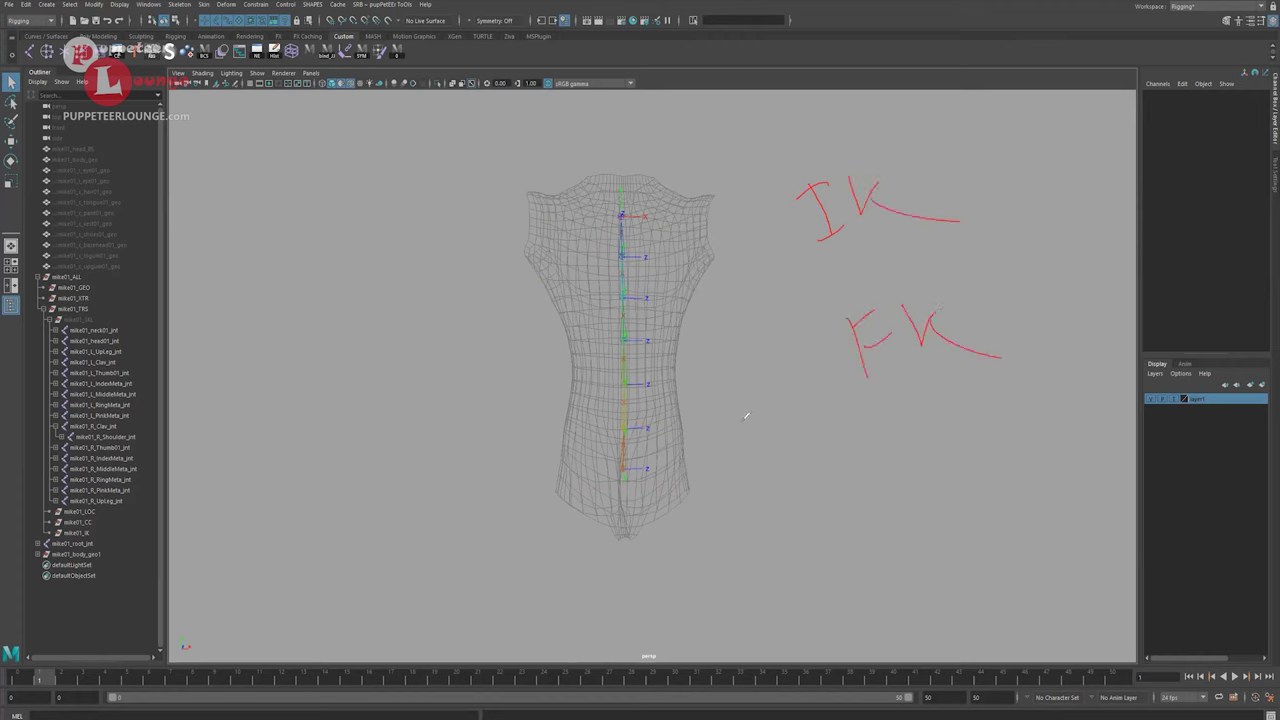
mouse_move(810, 214)
mouse_down()
mouse_move(734, 289)
mouse_move(833, 336)
mouse_up()
drag(808, 160, 902, 140)
mouse_move(900, 270)
mouse_down()
mouse_move(932, 278)
mouse_move(880, 272)
mouse_up()
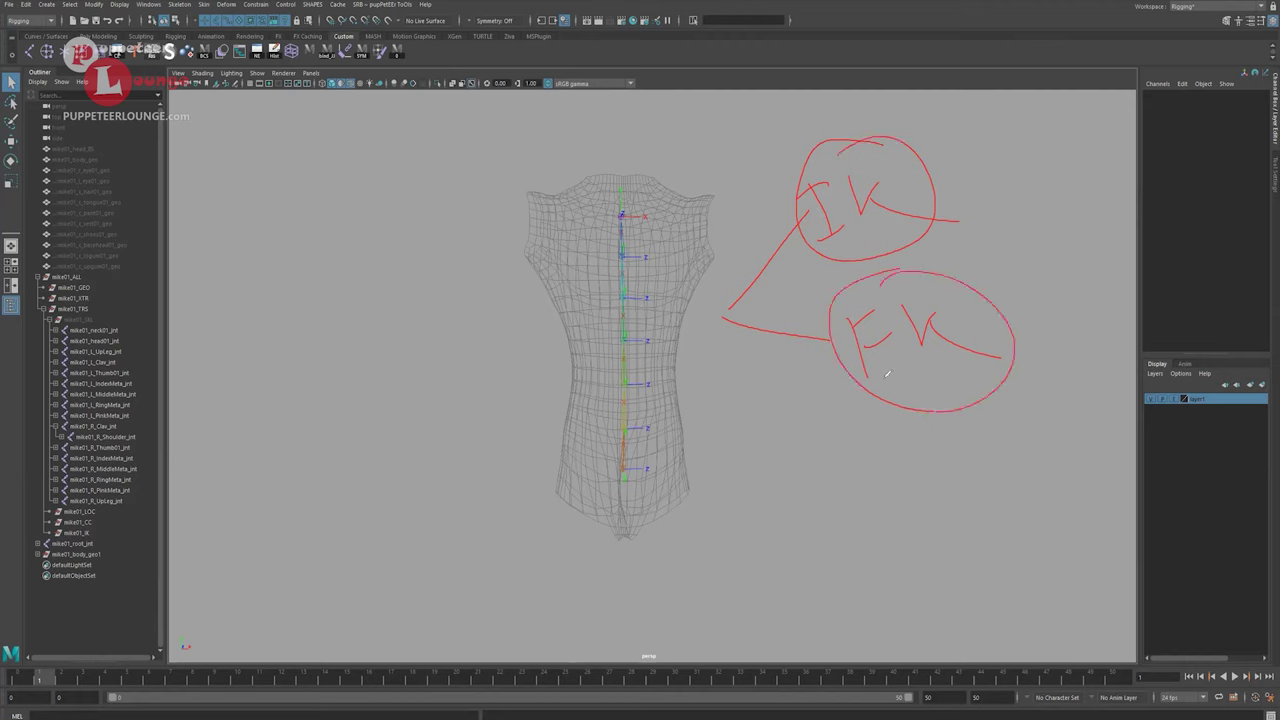
drag(912, 182, 958, 180)
mouse_move(1008, 106)
mouse_down()
mouse_move(988, 124)
mouse_move(990, 162)
mouse_up()
mouse_move(1060, 100)
mouse_down()
mouse_move(1034, 118)
mouse_move(1064, 140)
mouse_move(1088, 128)
mouse_up()
drag(1094, 88, 1128, 74)
mouse_move(916, 372)
mouse_down()
mouse_move(988, 436)
mouse_move(1054, 452)
mouse_up()
mouse_move(1046, 434)
mouse_down()
mouse_move(1056, 470)
mouse_move(1092, 390)
mouse_move(1120, 446)
mouse_up()
mouse_move(1084, 428)
mouse_down()
mouse_move(1130, 406)
mouse_move(1150, 430)
mouse_up()
drag(1124, 366, 1188, 400)
mouse_move(1165, 340)
mouse_down()
mouse_move(1186, 396)
mouse_move(1233, 386)
mouse_move(1160, 466)
mouse_move(1090, 500)
mouse_up()
drag(1226, 436, 1114, 512)
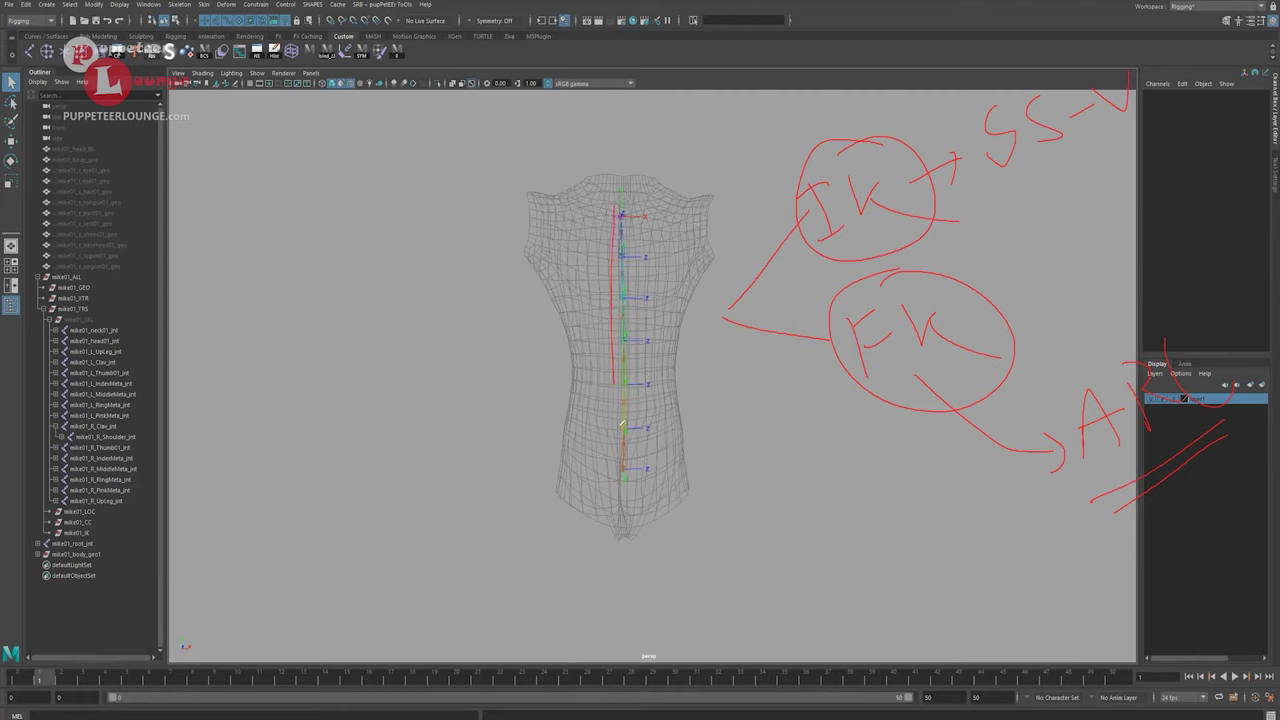
mouse_move(621, 424)
mouse_down()
mouse_move(619, 492)
mouse_move(632, 384)
mouse_move(626, 195)
mouse_up()
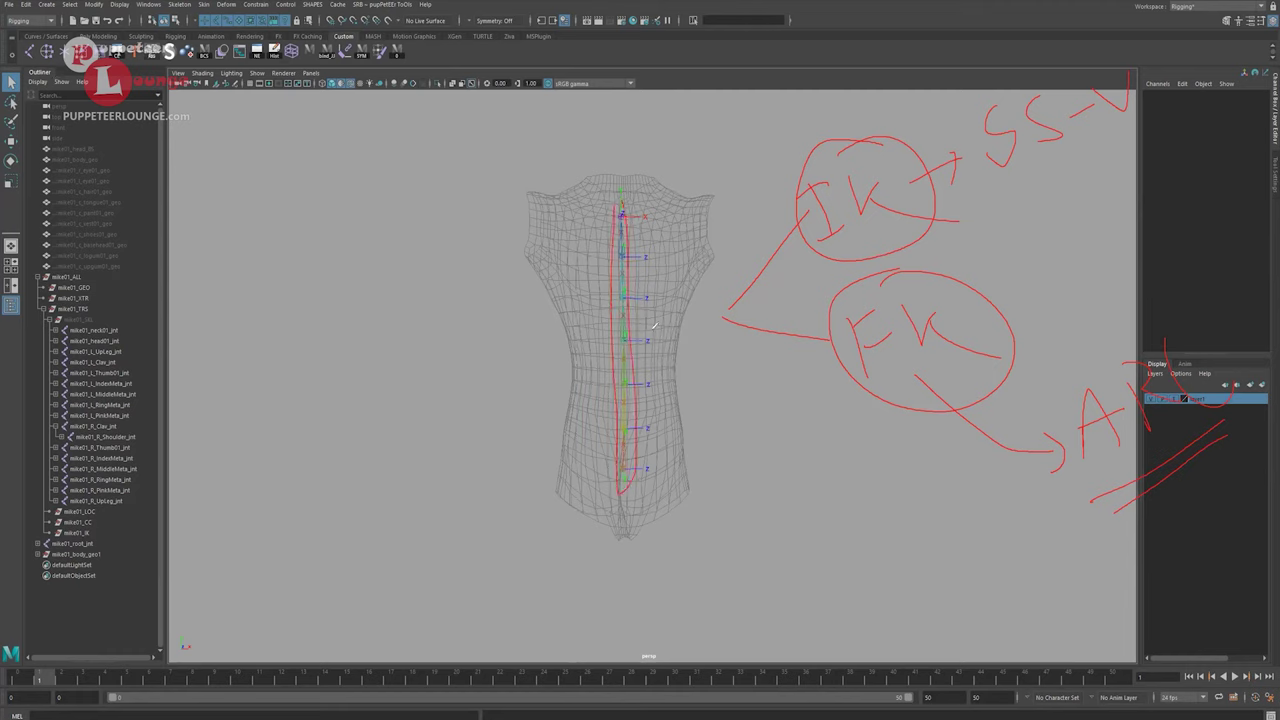
mouse_move(652, 323)
mouse_down()
mouse_move(661, 370)
mouse_move(686, 369)
mouse_up()
drag(697, 347, 704, 359)
mouse_move(557, 343)
mouse_down()
mouse_move(570, 383)
mouse_move(527, 407)
mouse_up()
mouse_move(518, 371)
mouse_down()
mouse_move(530, 369)
mouse_move(541, 398)
mouse_up()
drag(553, 362, 556, 398)
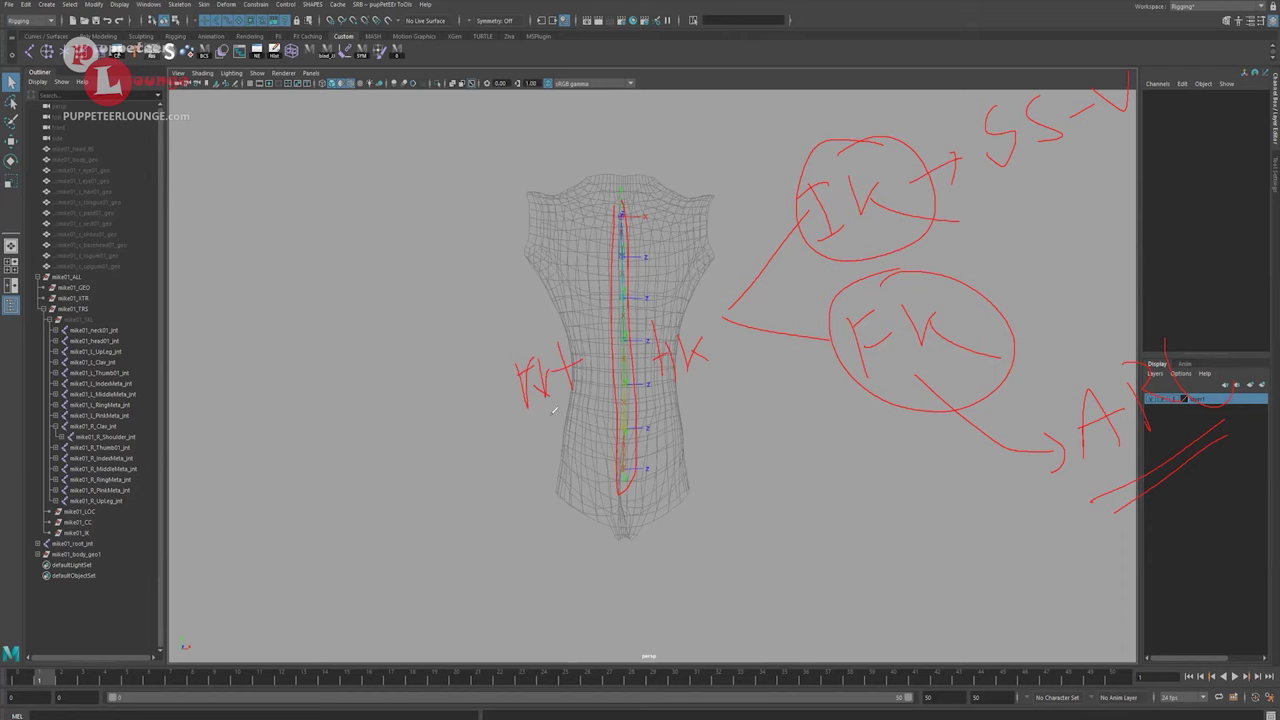
mouse_move(527, 324)
mouse_down()
mouse_move(548, 446)
mouse_move(518, 320)
mouse_up()
mouse_move(712, 300)
mouse_down()
mouse_move(665, 365)
mouse_move(706, 310)
mouse_up()
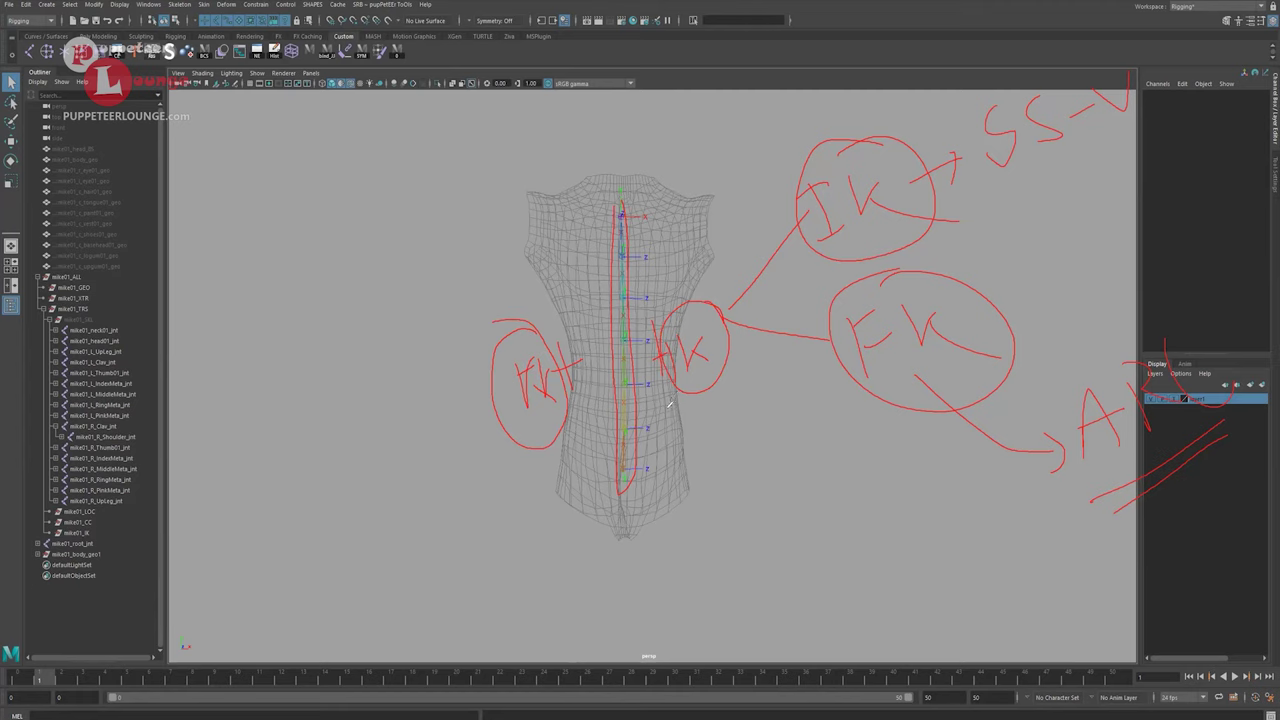
mouse_move(674, 392)
mouse_down()
mouse_move(663, 410)
mouse_move(676, 418)
mouse_up()
drag(580, 406, 602, 414)
key(Escape)
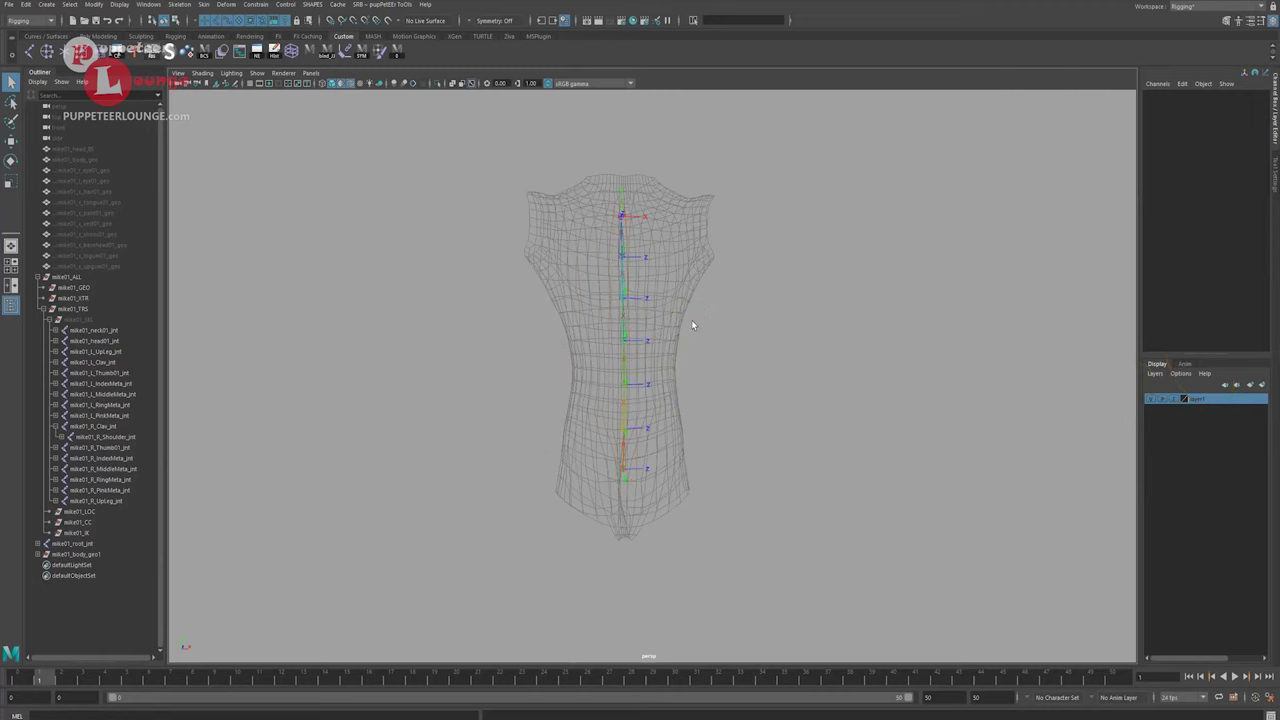
Duplicate the mike01_root_jnt spine joint chain twice and expand both copies in the hierarchy.
alt+drag(690, 387, 630, 453)
click(630, 453)
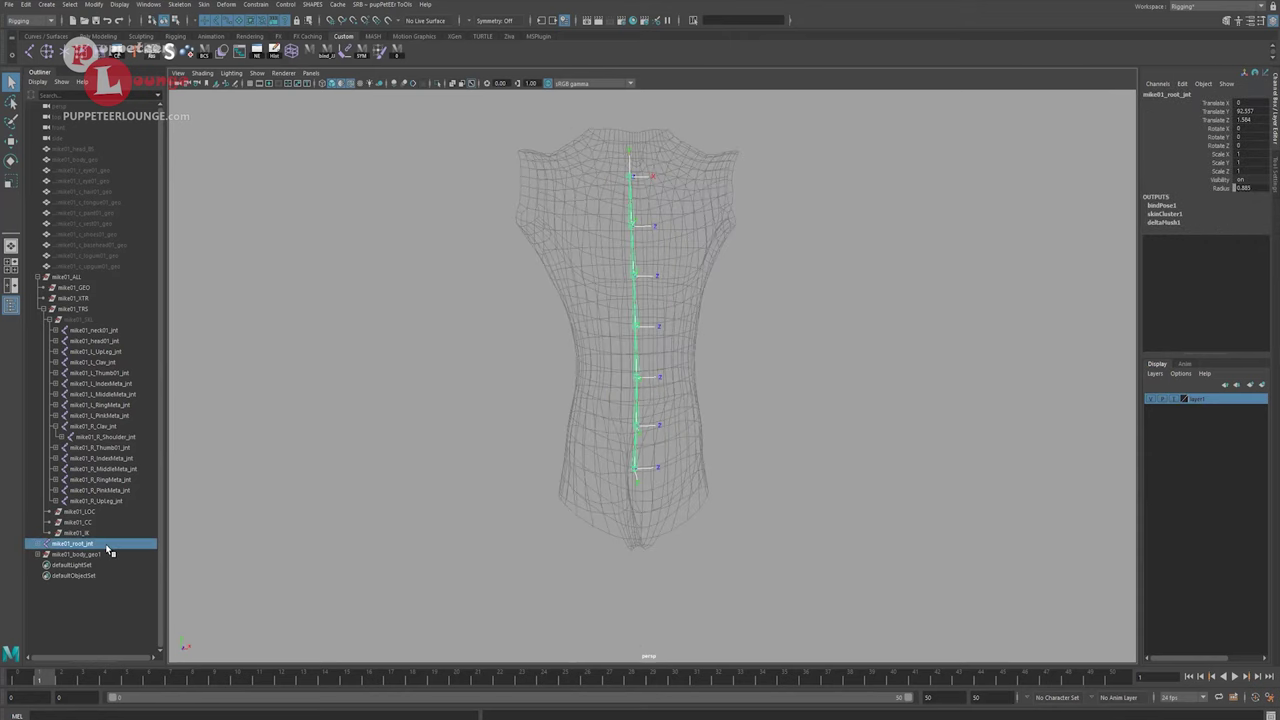
key(ctrl+d)
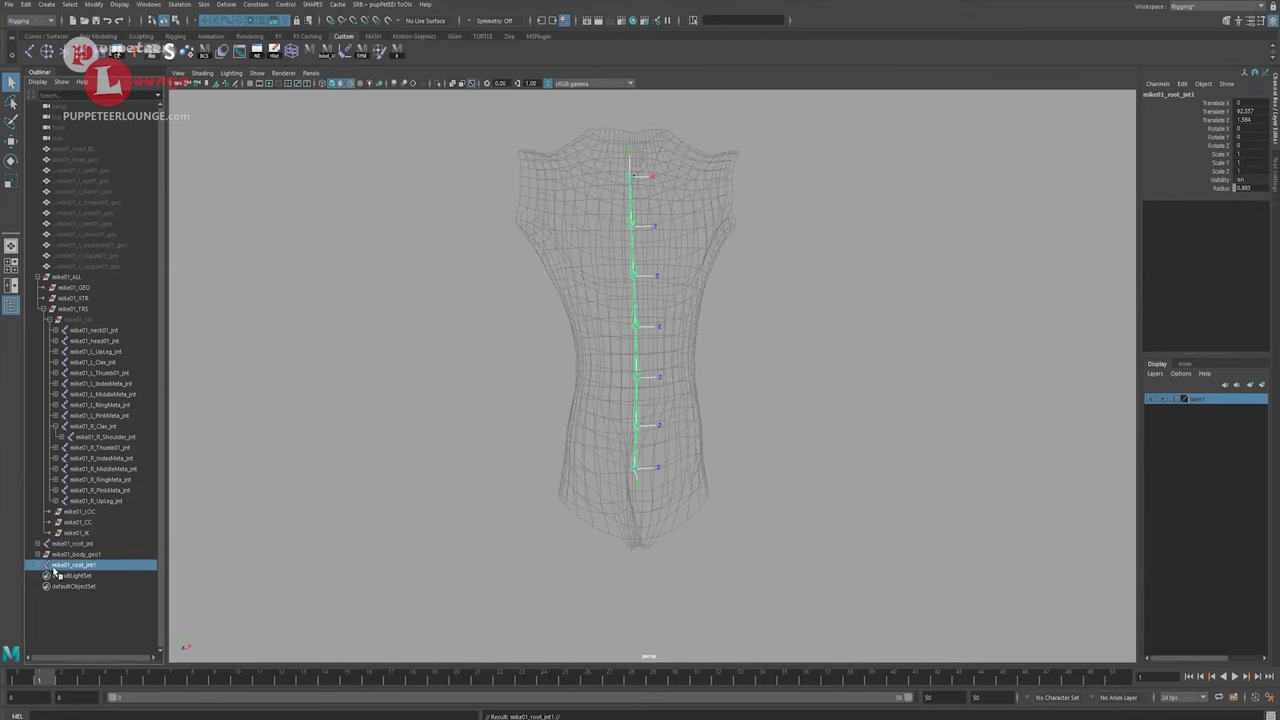
key(ctrl+d)
click(37, 573)
click(37, 566)
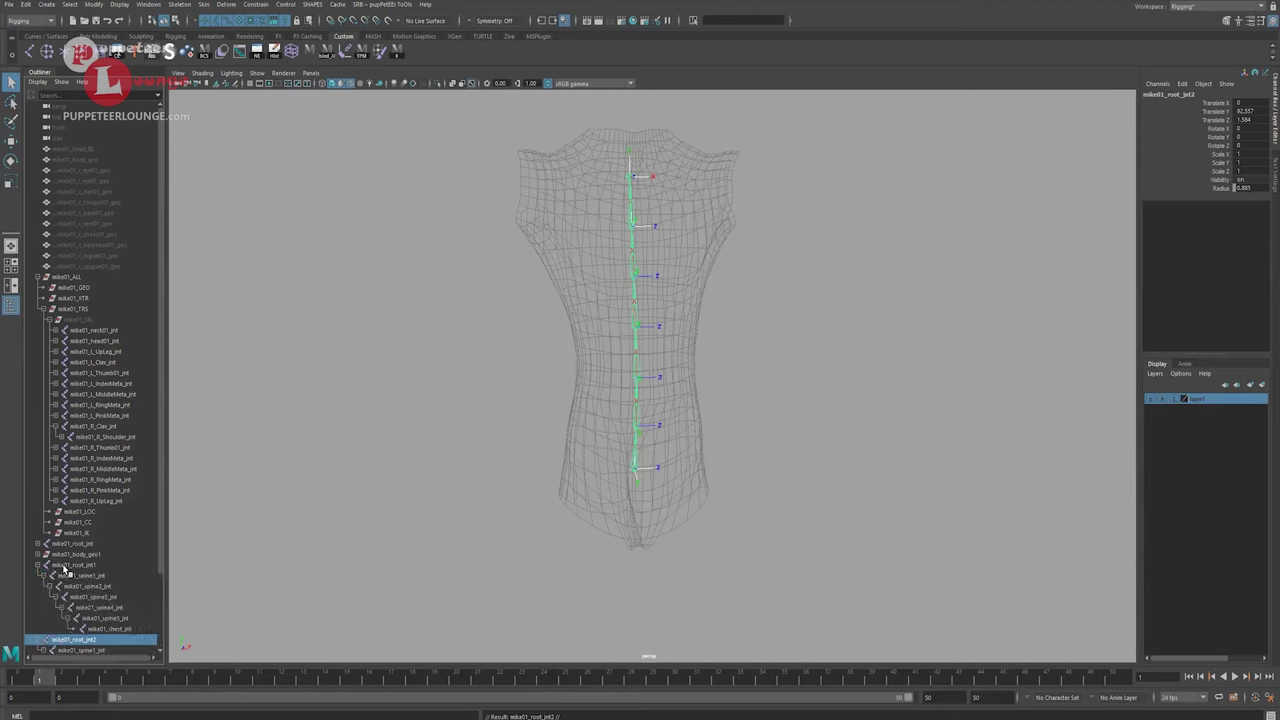
Rename the first duplicated chain's whole hierarchy by replacing _jnt with _fk.
click(80, 565)
scroll(131, 526, down, 3)
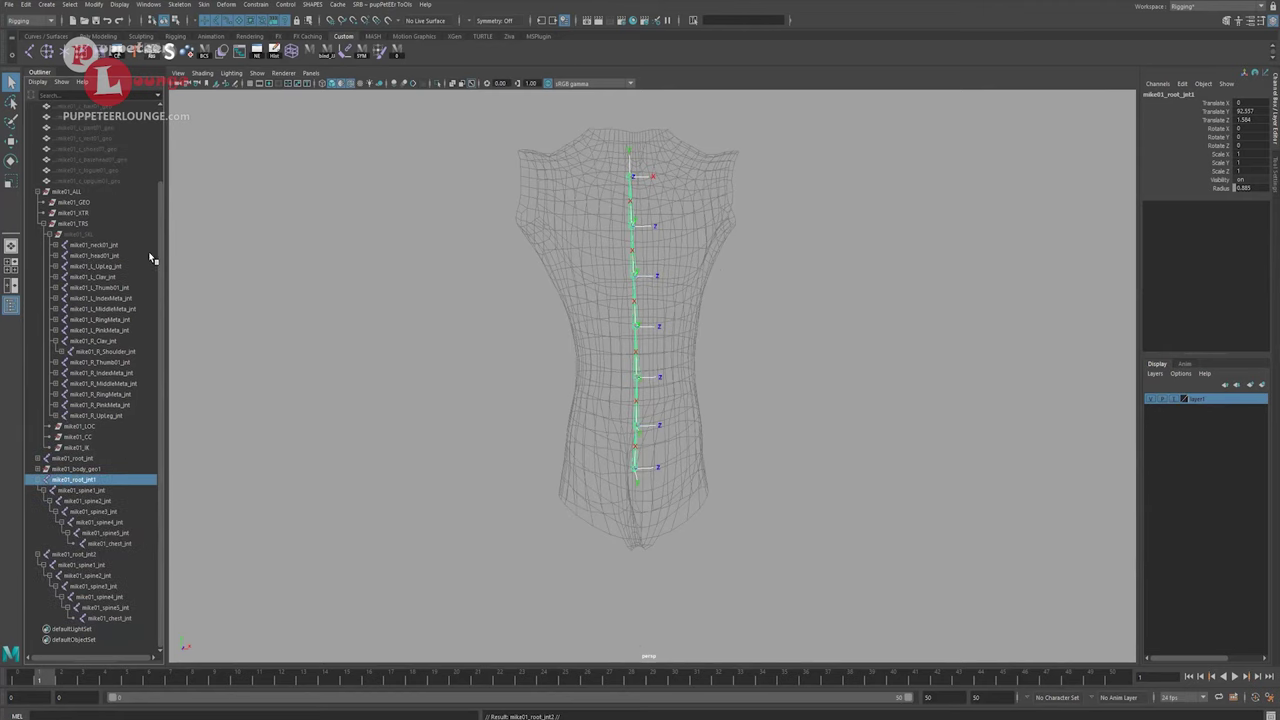
click(94, 4)
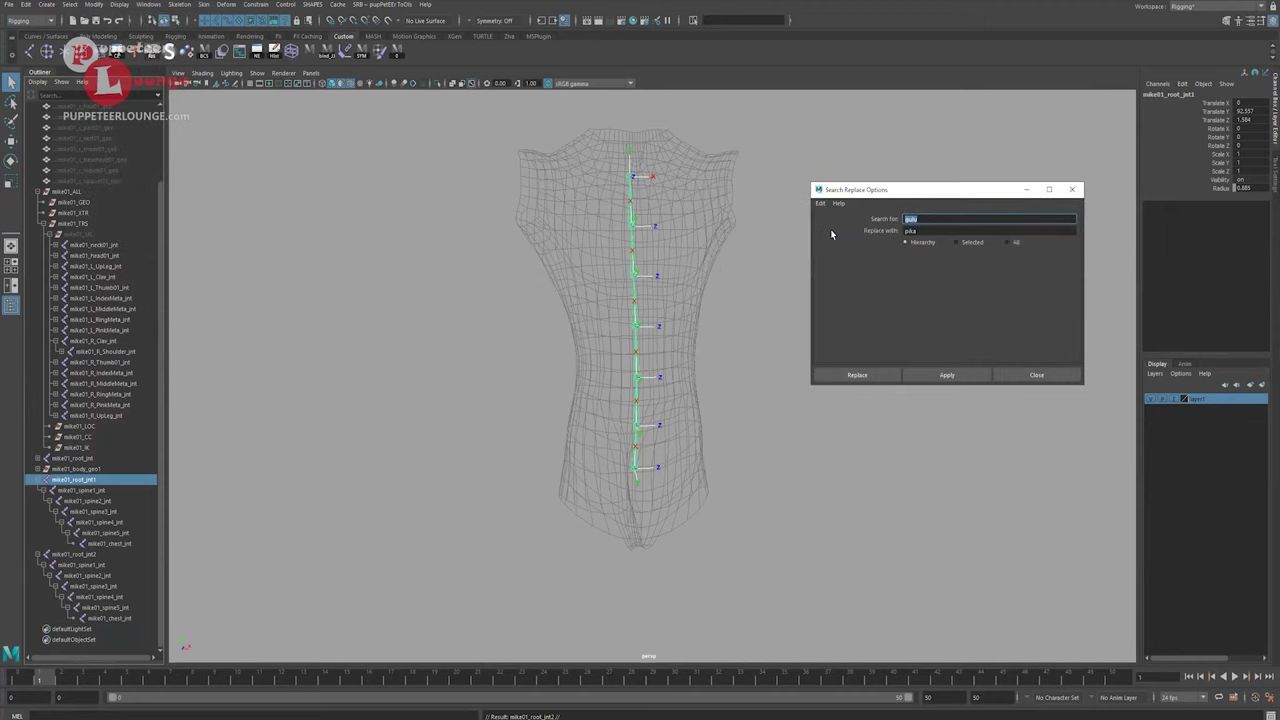
text(jnt)
key(Tab)
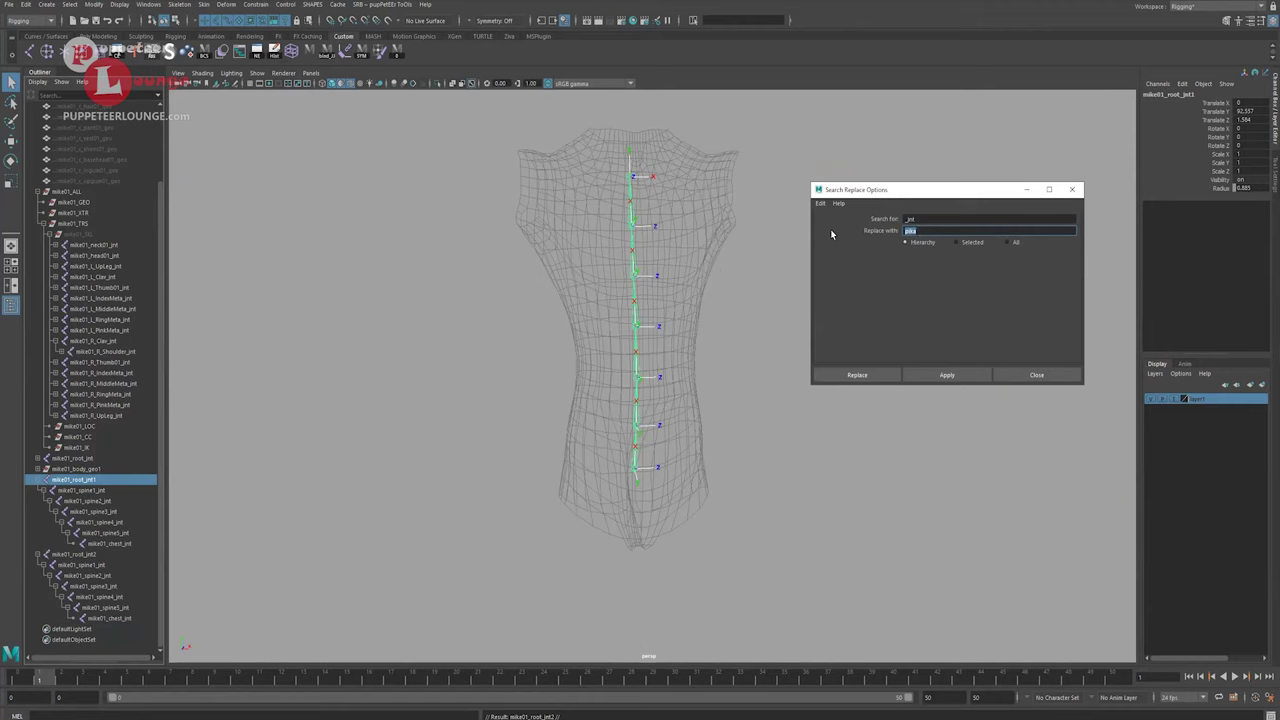
text(_fk)
click(946, 375)
Rename the second duplicated chain's whole hierarchy by replacing _jnt with _ik.
click(110, 553)
drag(940, 231, 806, 230)
text(_)
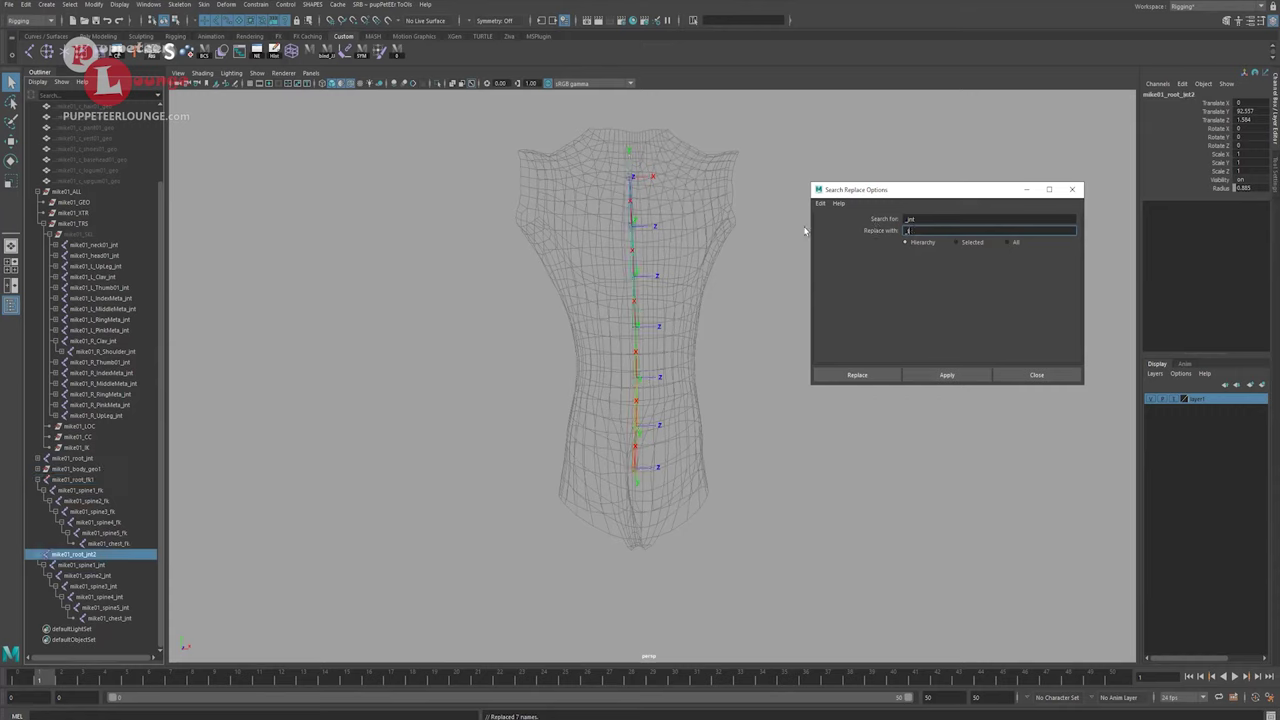
click(850, 374)
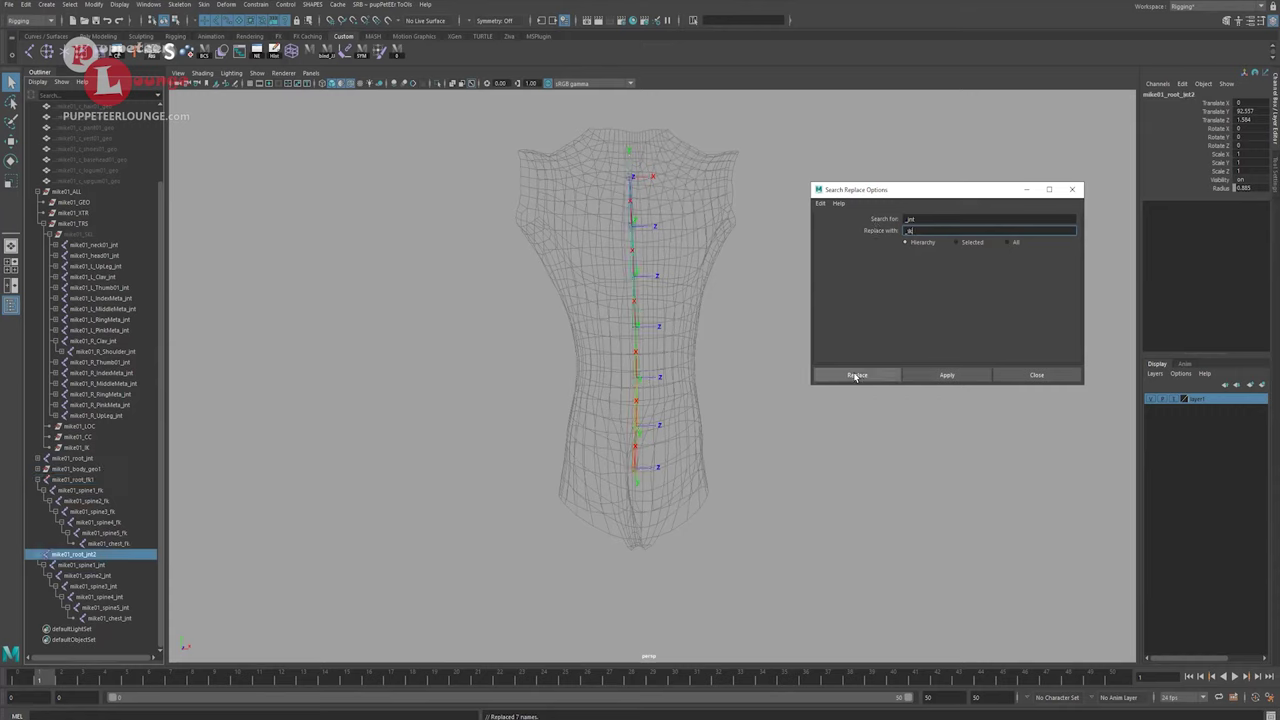
Rename the root joints of the two duplicated chains to mike01_root_fk and mike01_root_ik.
double_click(104, 479)
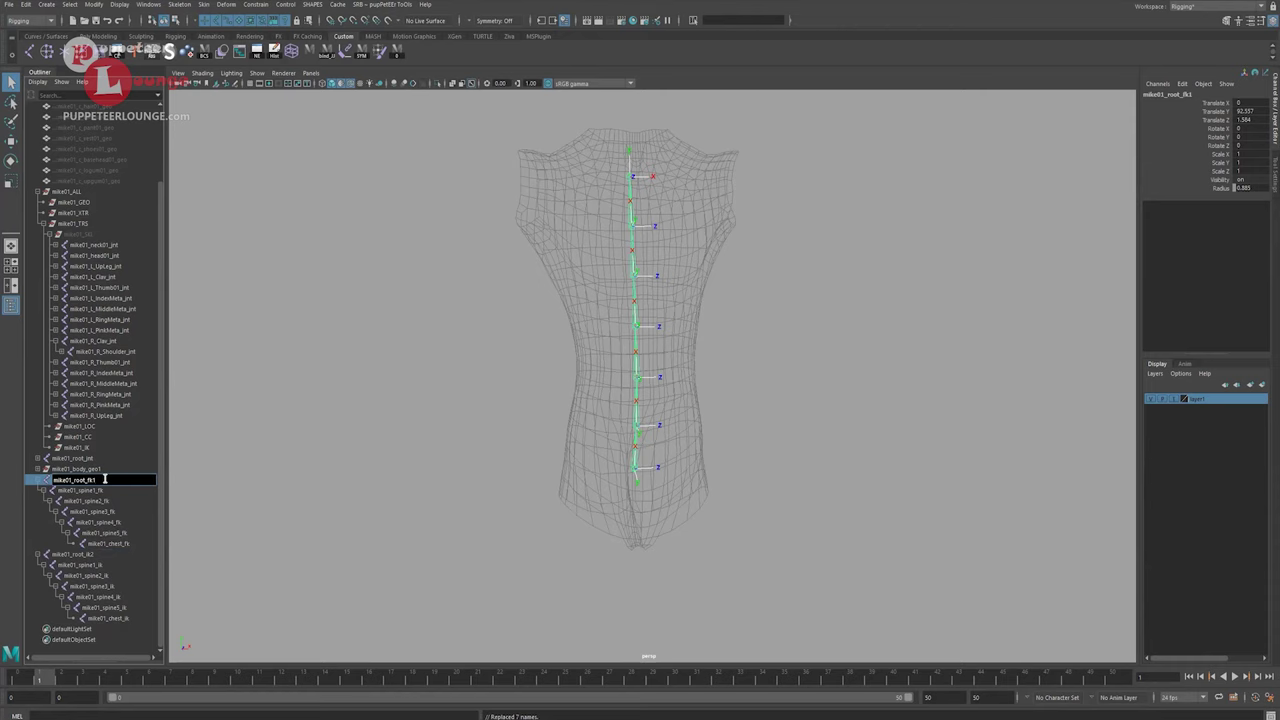
key(Return)
double_click(97, 556)
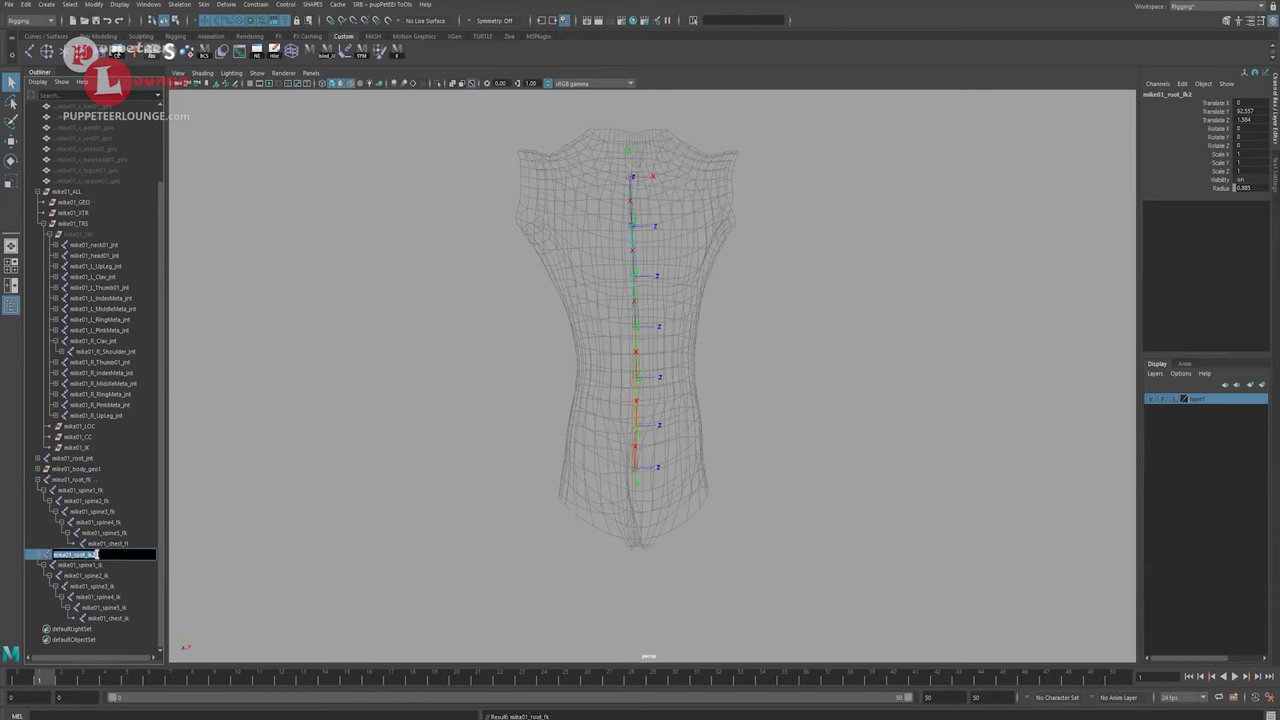
key(Return)
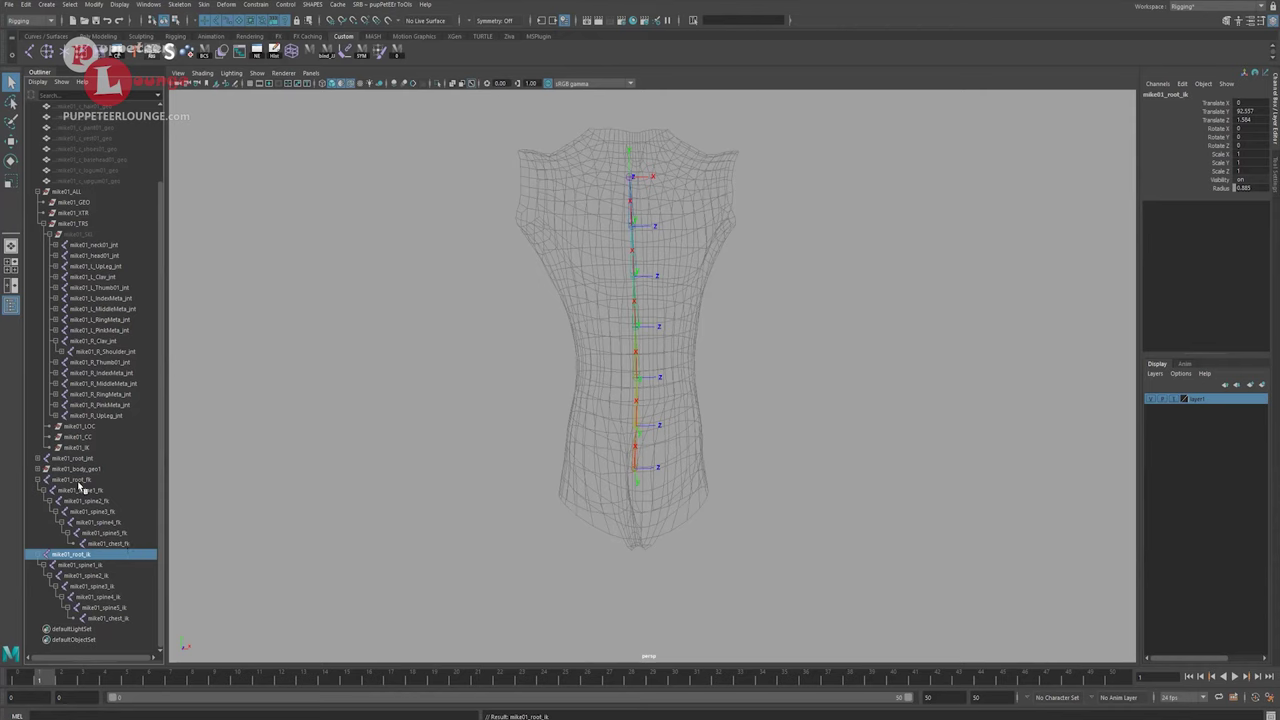
Parent-constrain mike01_root_jnt to mike01_root_ik and mike01_root_fk with Maintain offset on and all translate and rotate axes.
click(37, 458)
scroll(68, 448, down, 2)
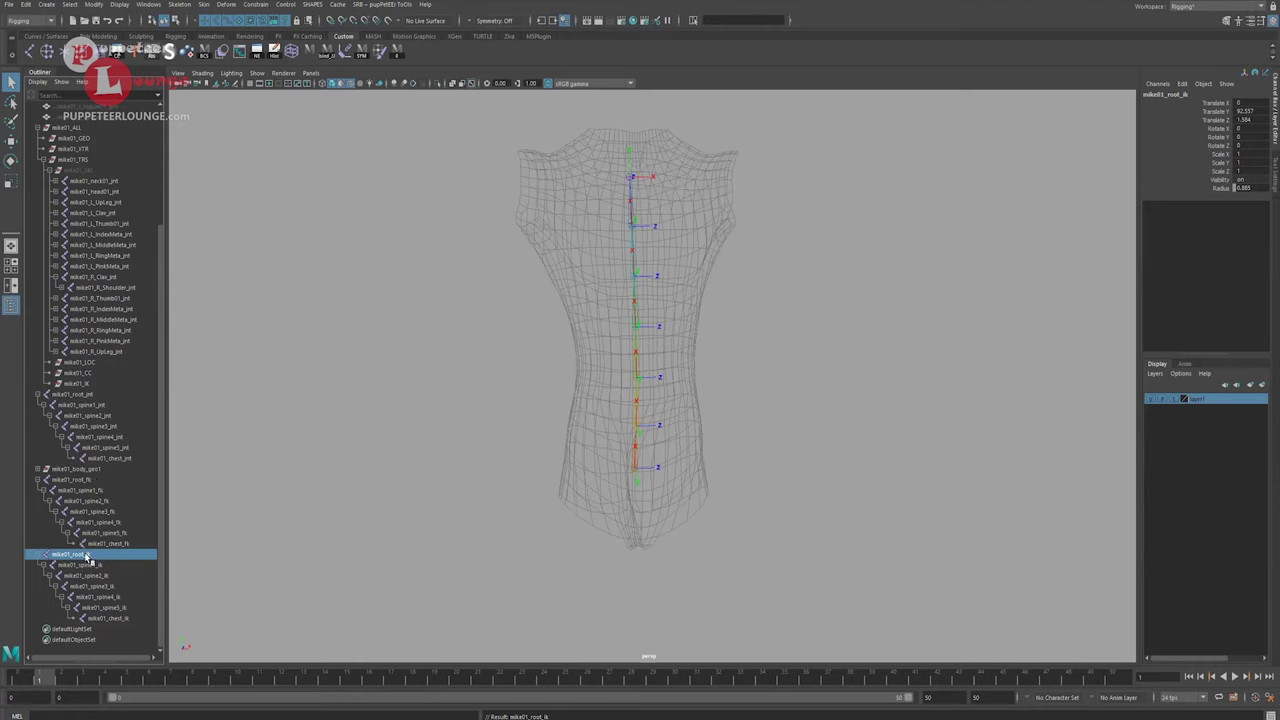
ctrl+click(92, 481)
ctrl+click(89, 396)
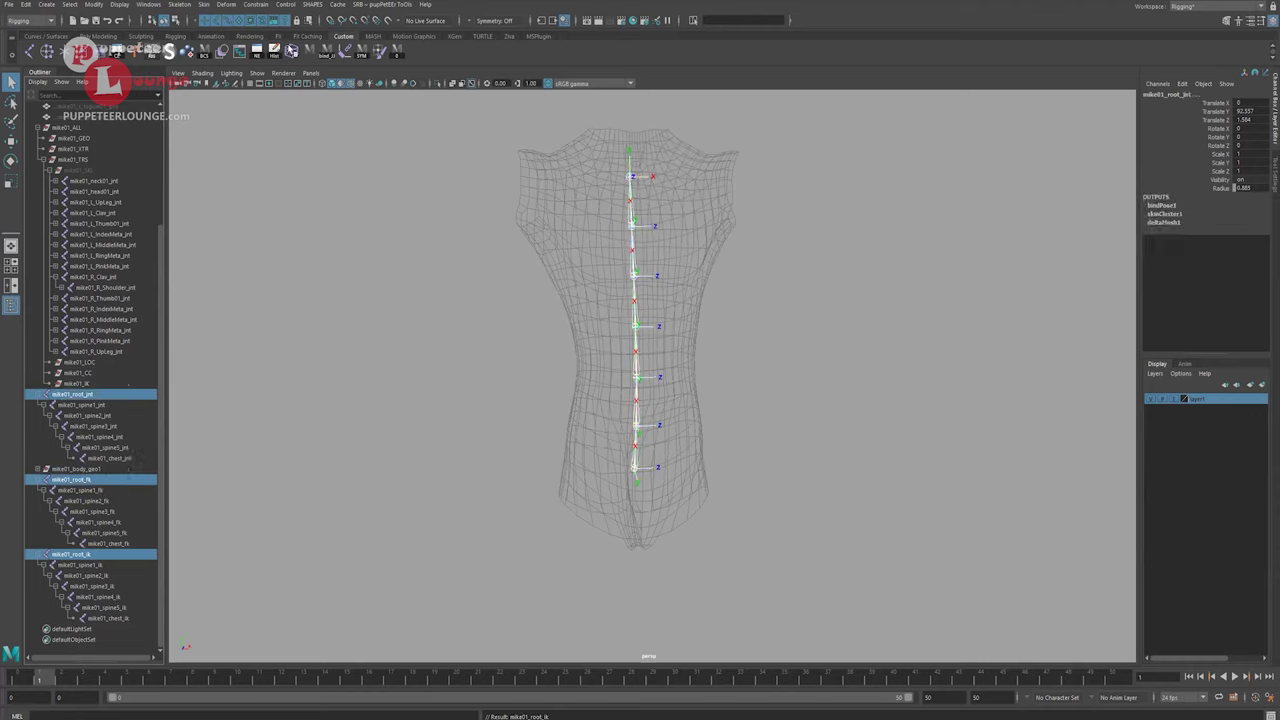
click(256, 5)
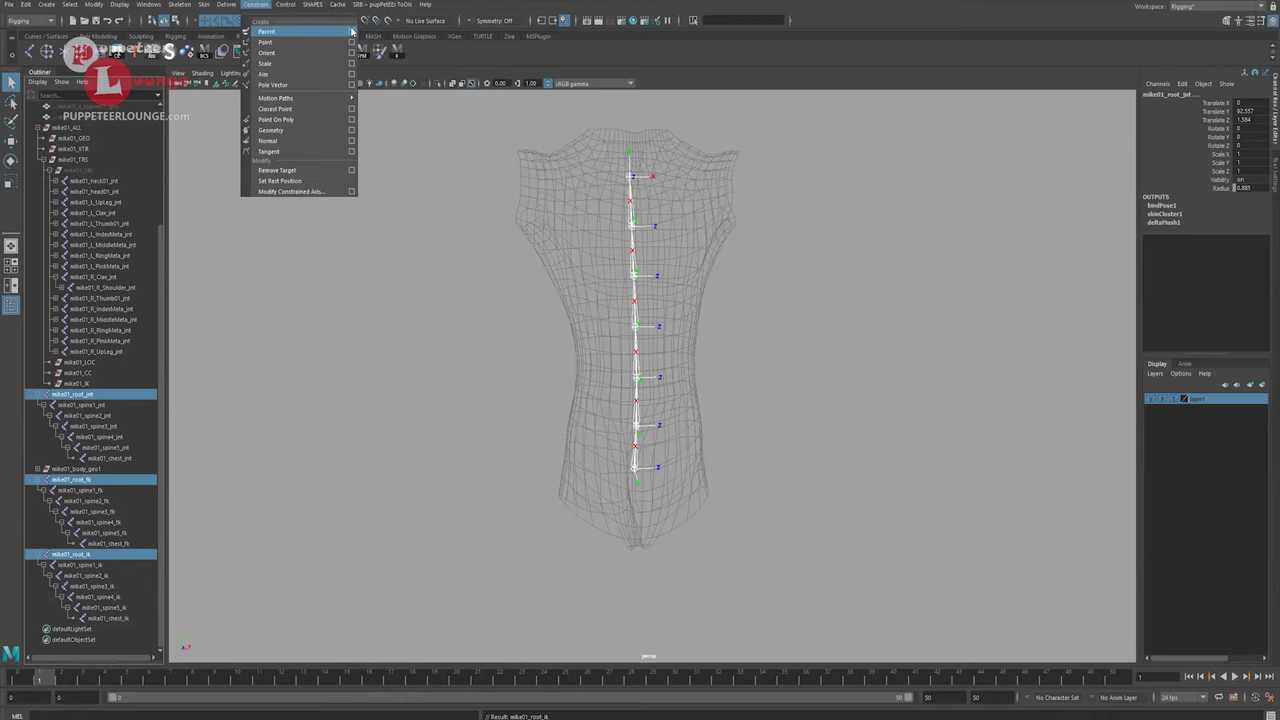
click(352, 32)
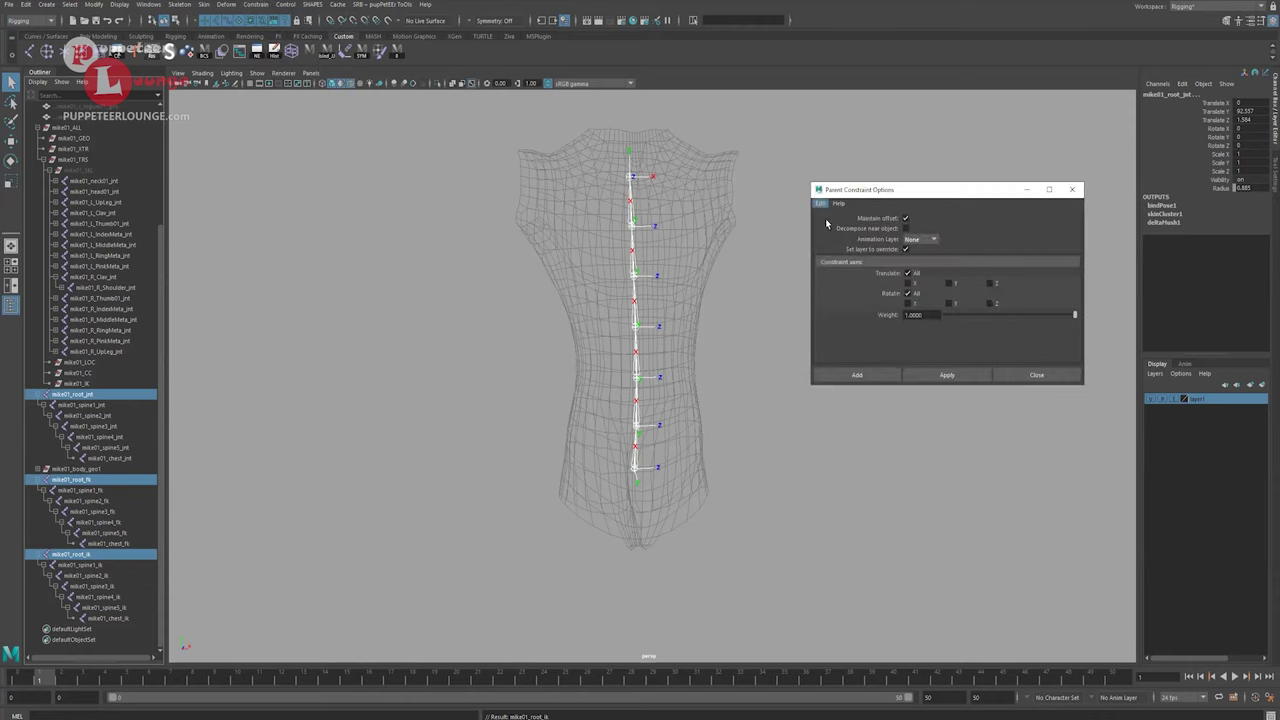
click(860, 375)
Parent-constrain mike01_spine2_jnt to the spine1 IK and FK joints, and also to the spine2 IK and FK joints.
click(105, 577)
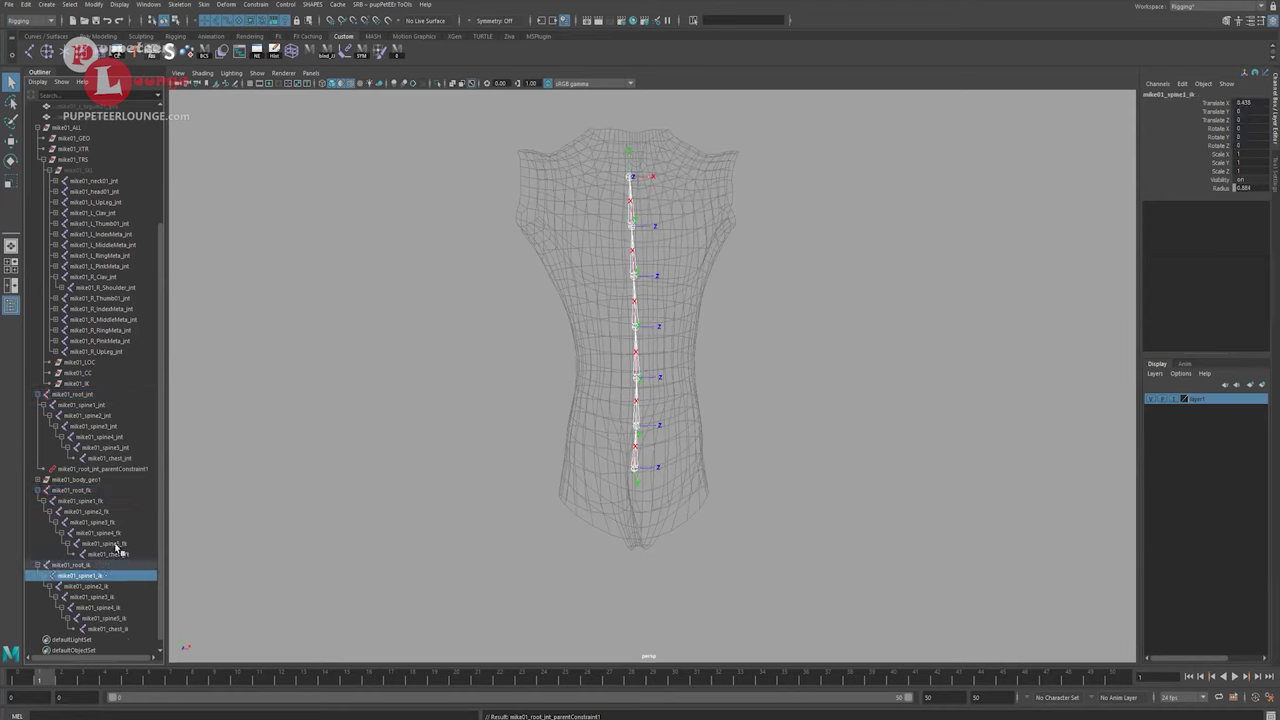
ctrl+click(103, 503)
ctrl+click(106, 418)
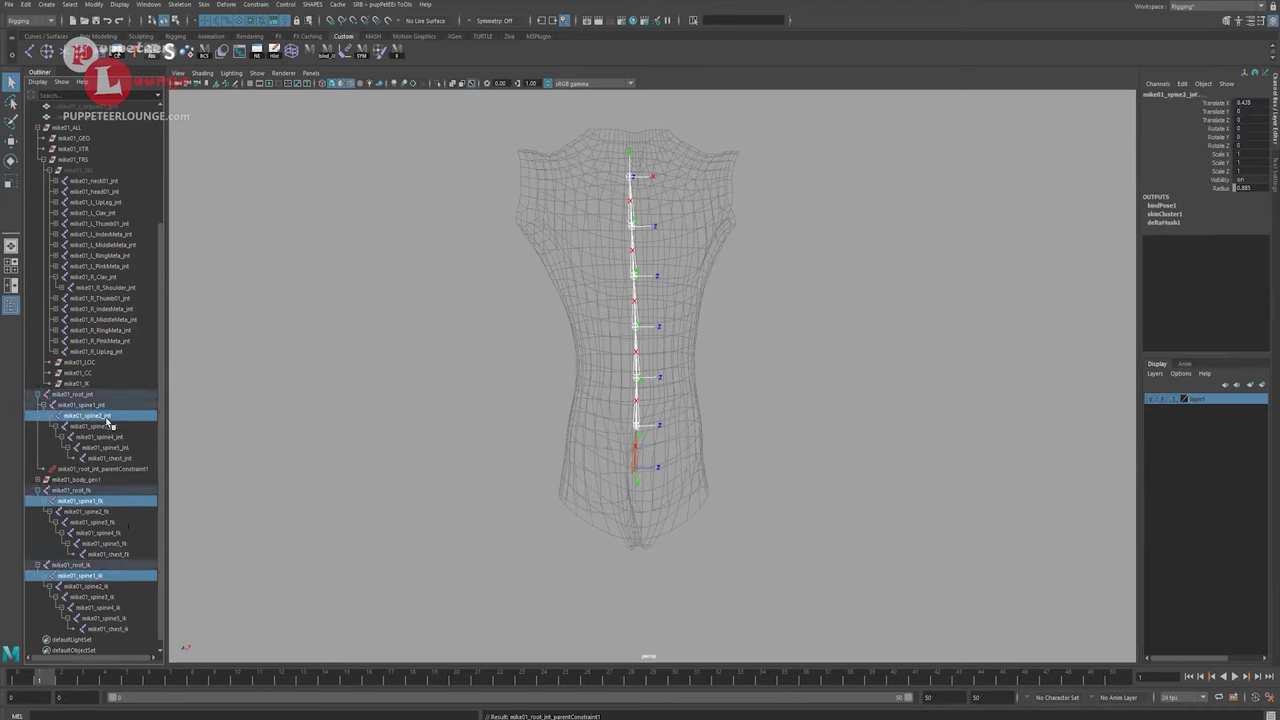
key(g)
click(108, 597)
ctrl+click(110, 522)
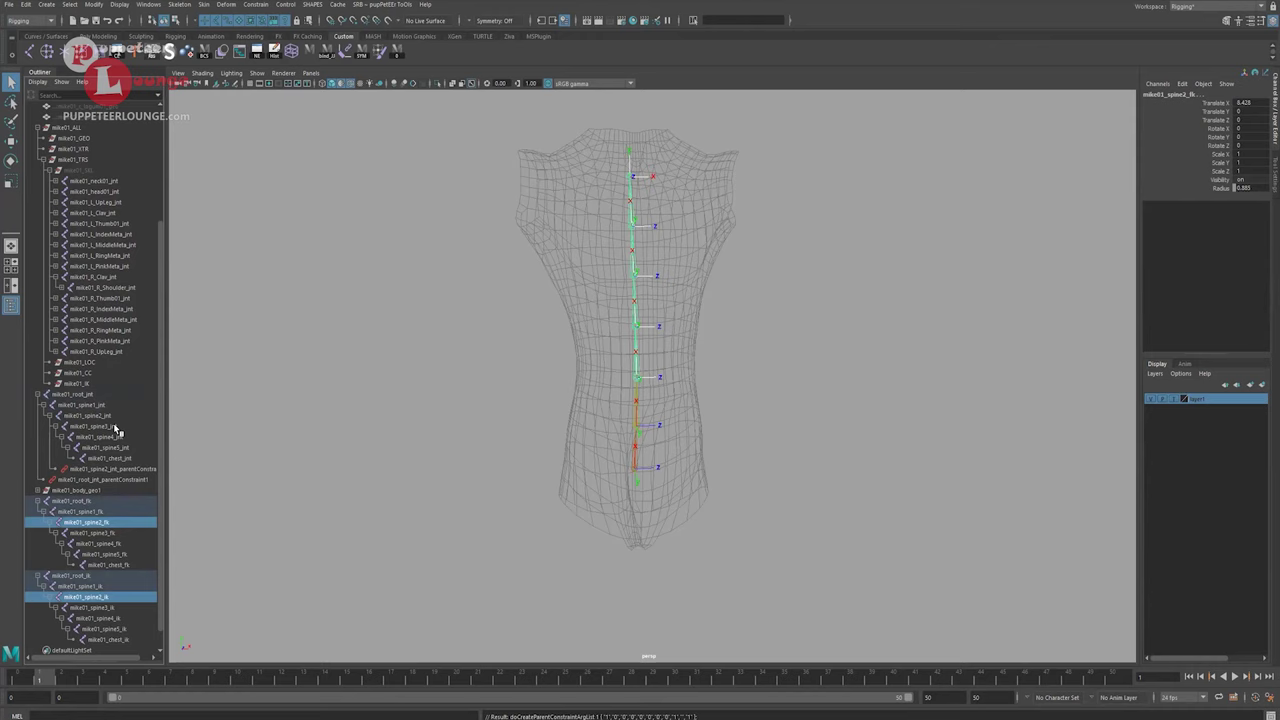
ctrl+click(110, 416)
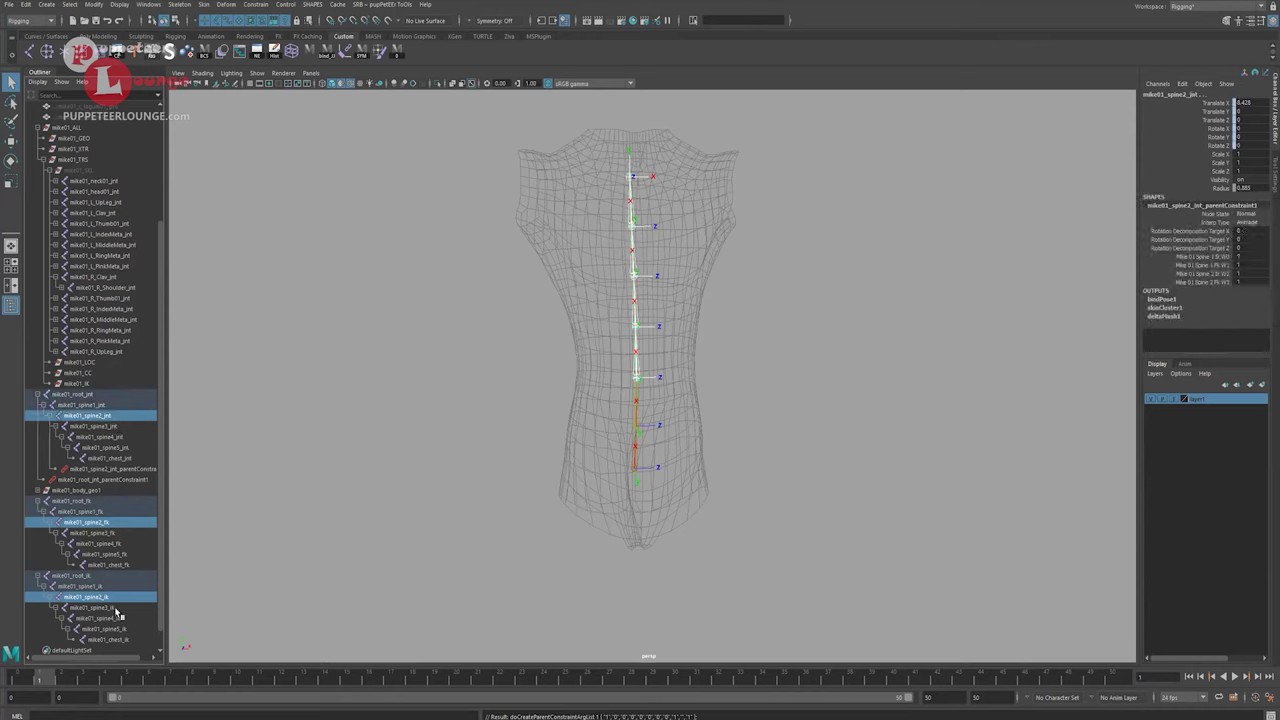
Parent-constrain mike01_spine3_jnt and mike01_spine4_jnt, each to its matching IK and FK joints.
click(116, 607)
ctrl+click(120, 533)
ctrl+click(115, 427)
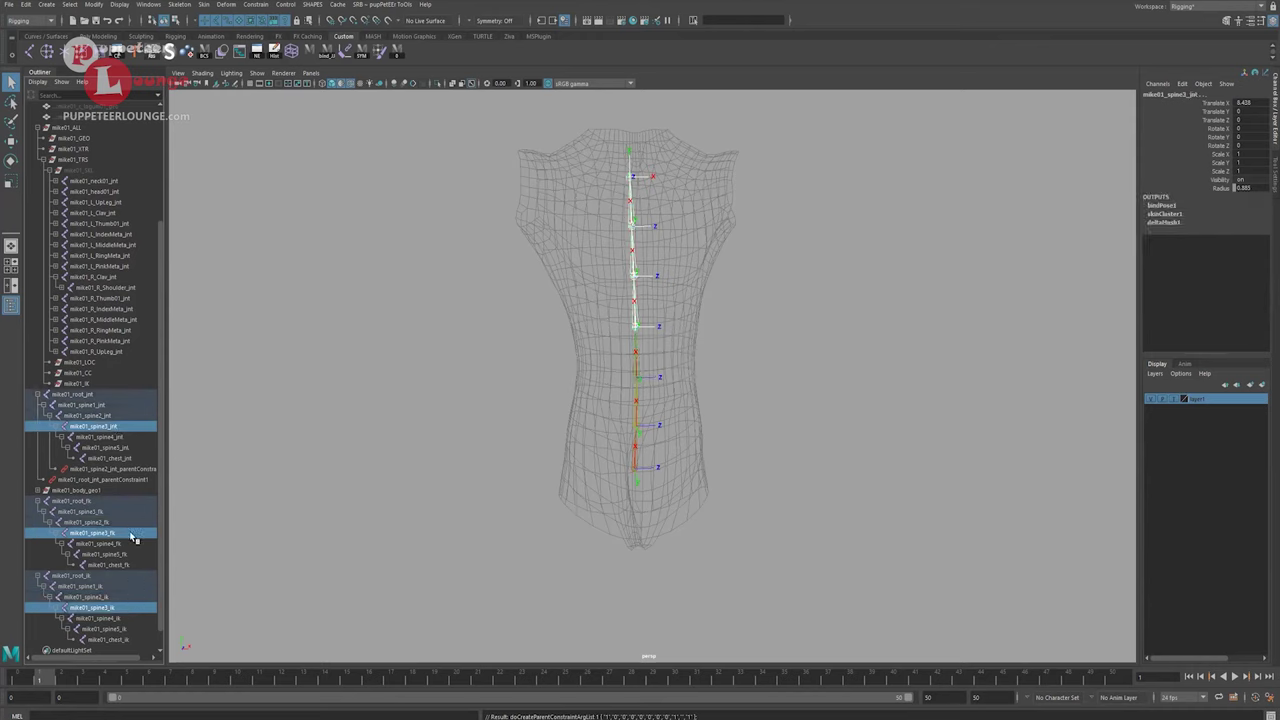
key(g)
click(115, 628)
ctrl+click(117, 554)
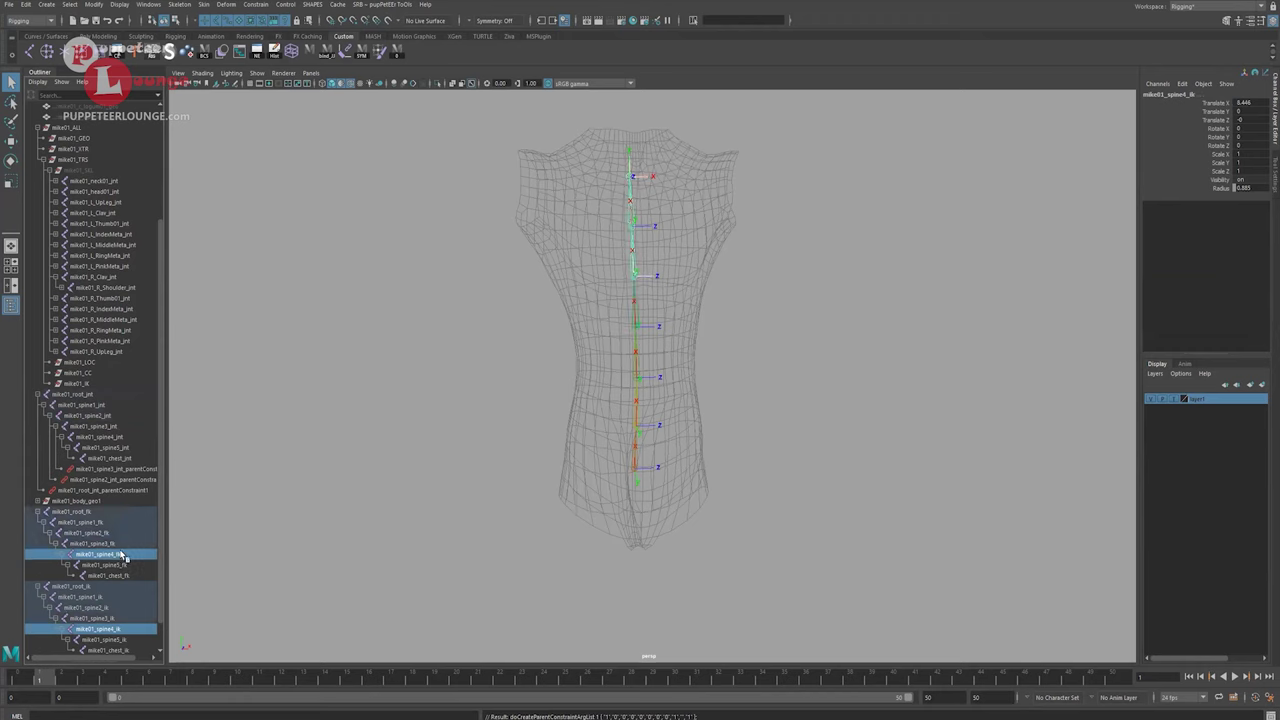
ctrl+click(127, 439)
key(g)
Parent-constrain mike01_spine5_jnt to mike01_spine5_ik and mike01_spine5_fk.
scroll(130, 612, down, 2)
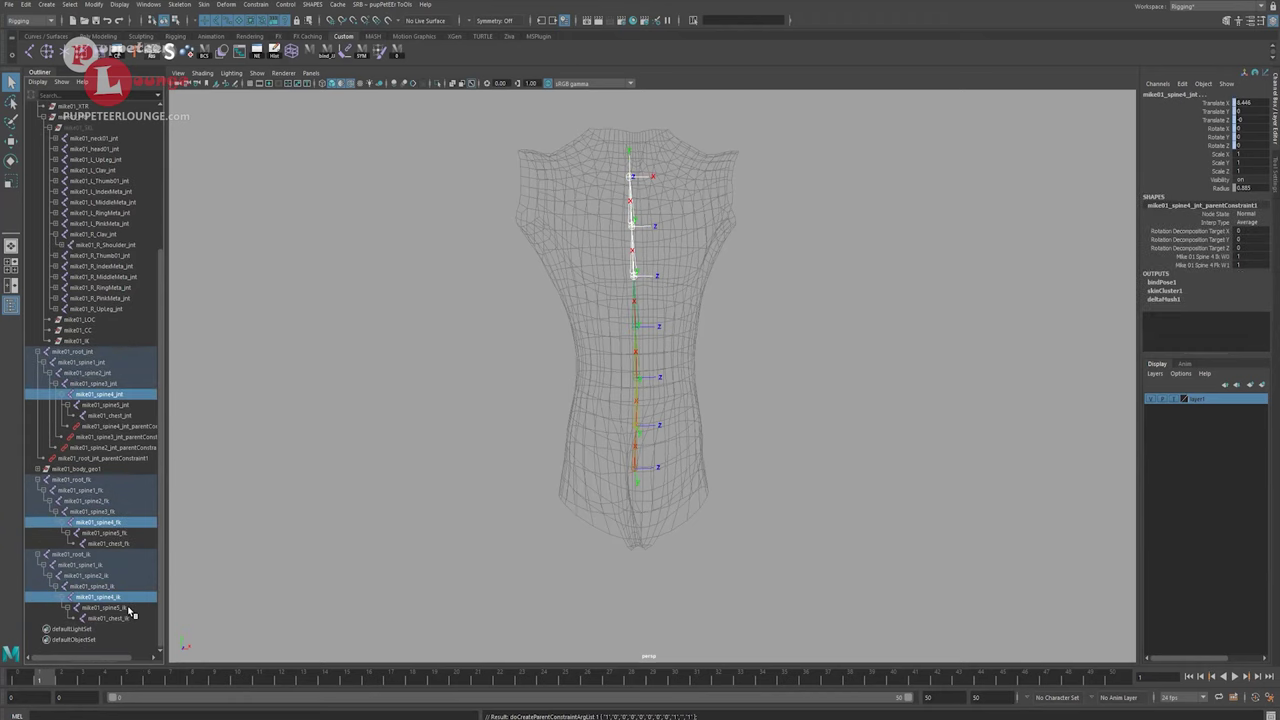
click(118, 607)
ctrl+click(118, 533)
ctrl+click(118, 405)
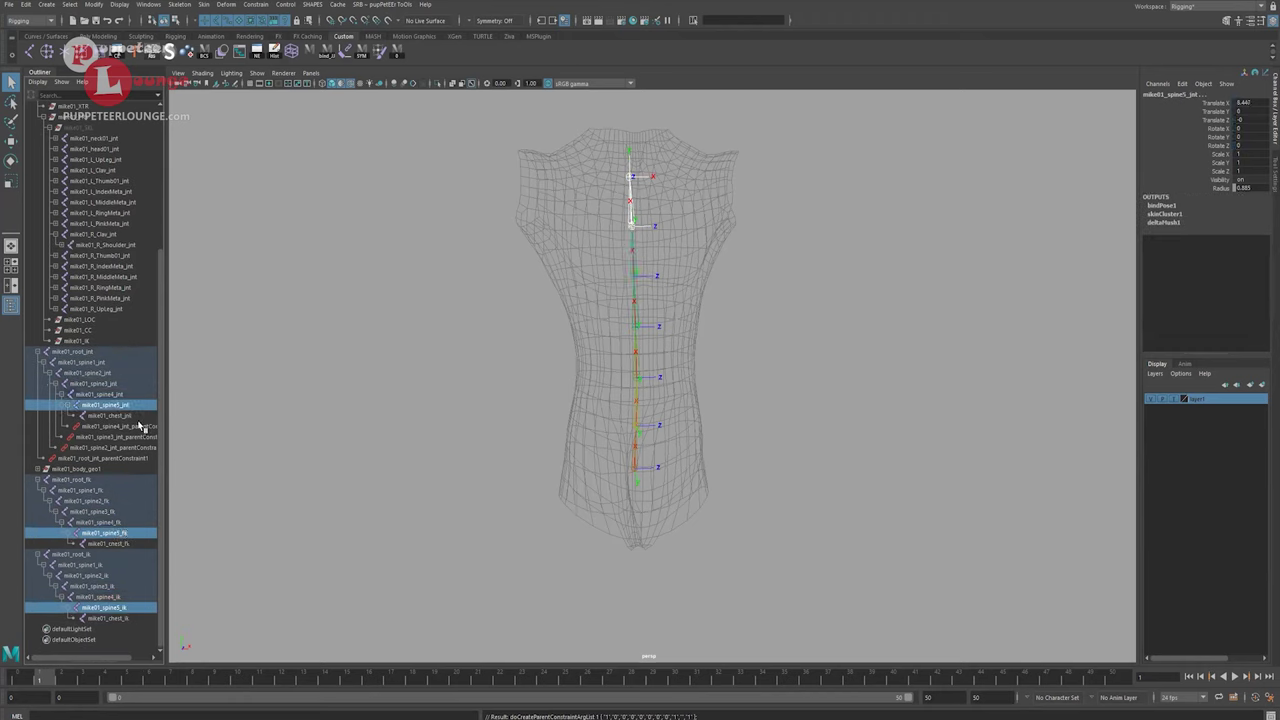
key(g)
Widen the Outliner and parent-constrain mike01_chest_jnt to mike01_chest_ik and mike01_chest_fk.
click(118, 416)
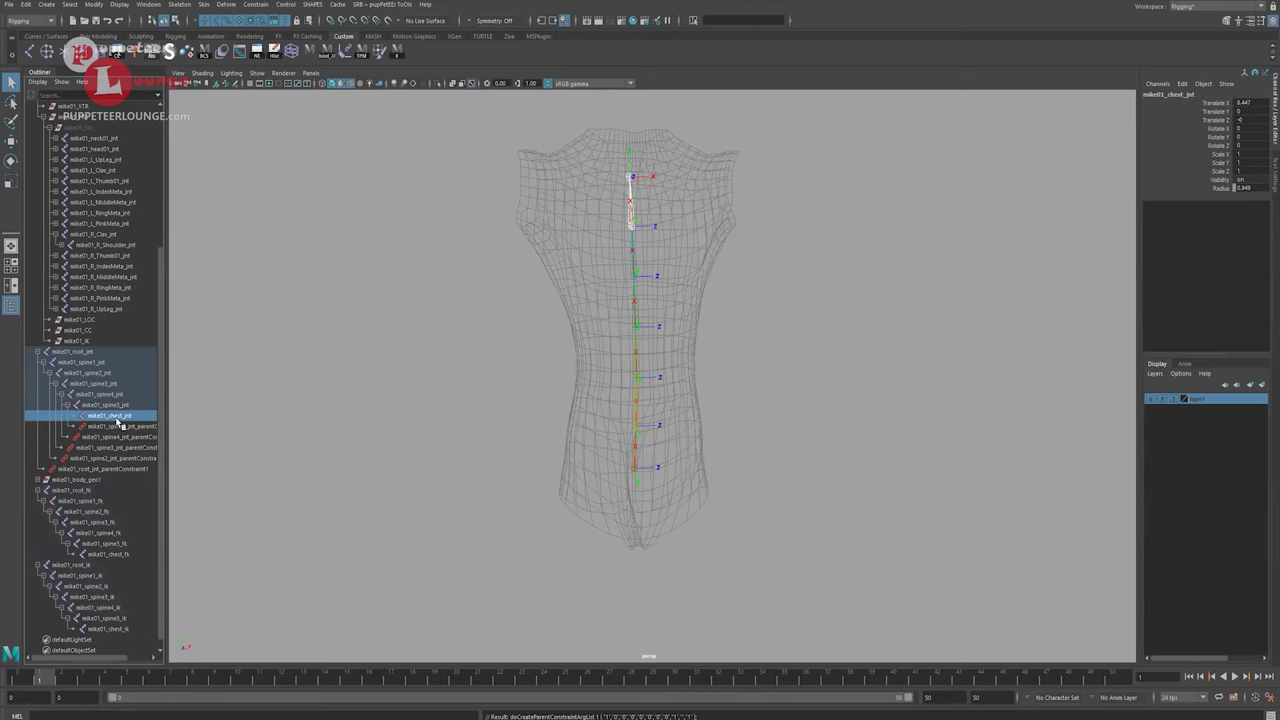
alt+drag(475, 423, 468, 436)
key(w)
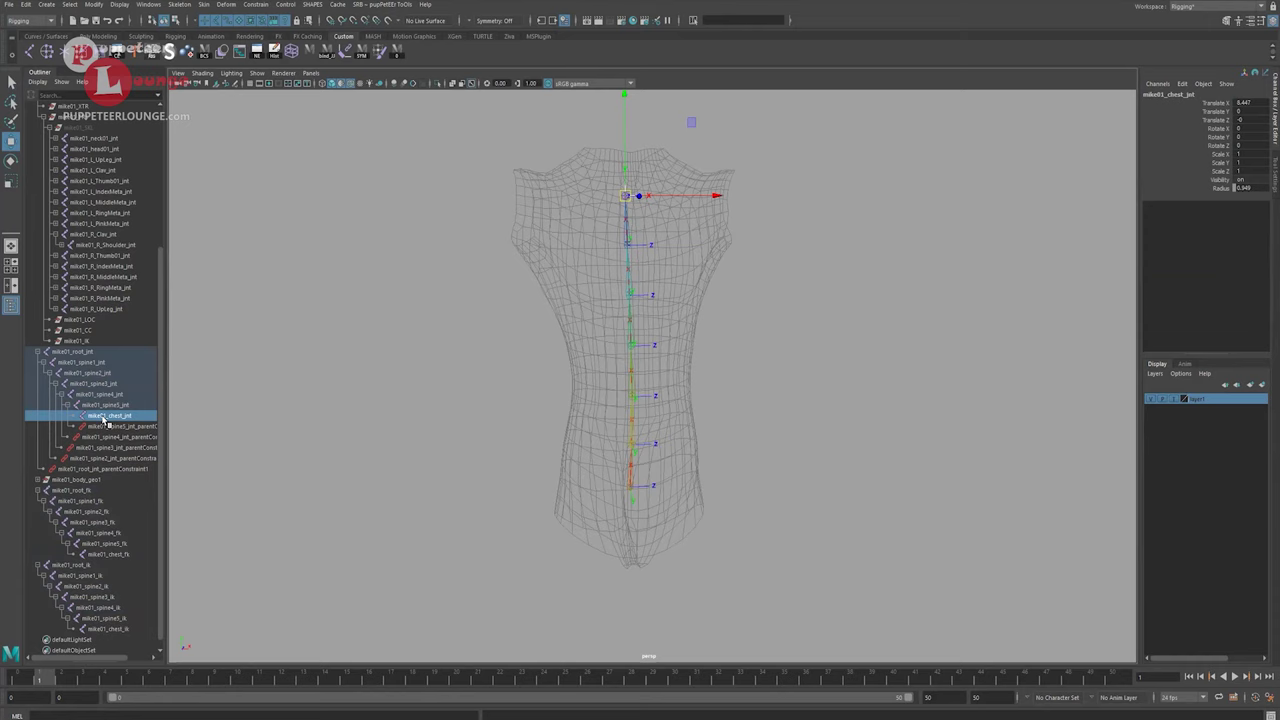
drag(166, 418, 224, 418)
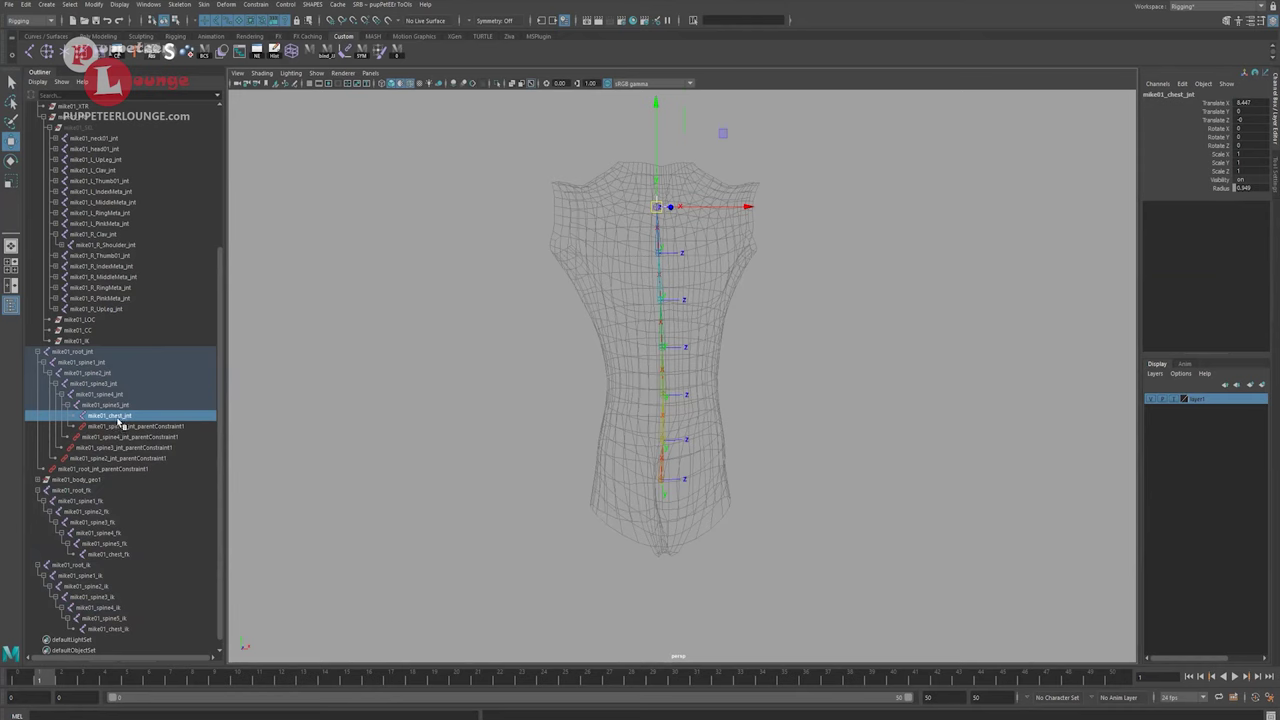
scroll(118, 425, down, 1)
click(116, 618)
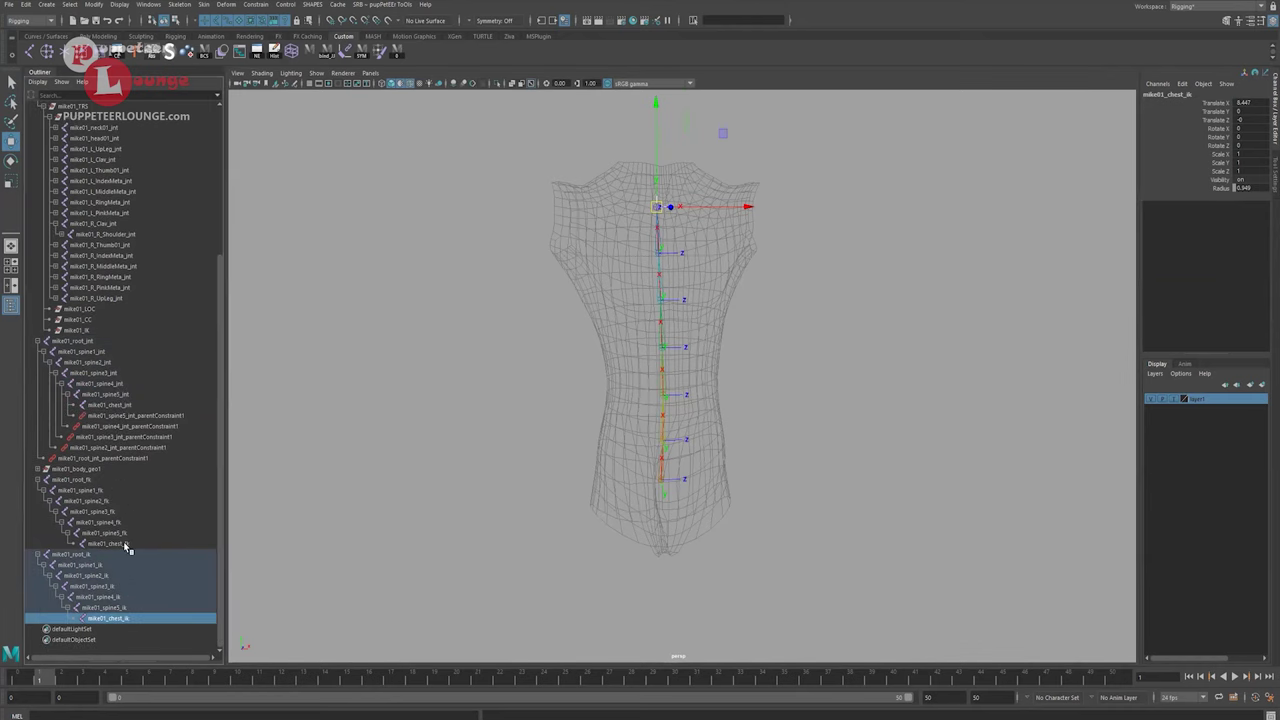
ctrl+click(121, 543)
ctrl+click(186, 405)
key(g)
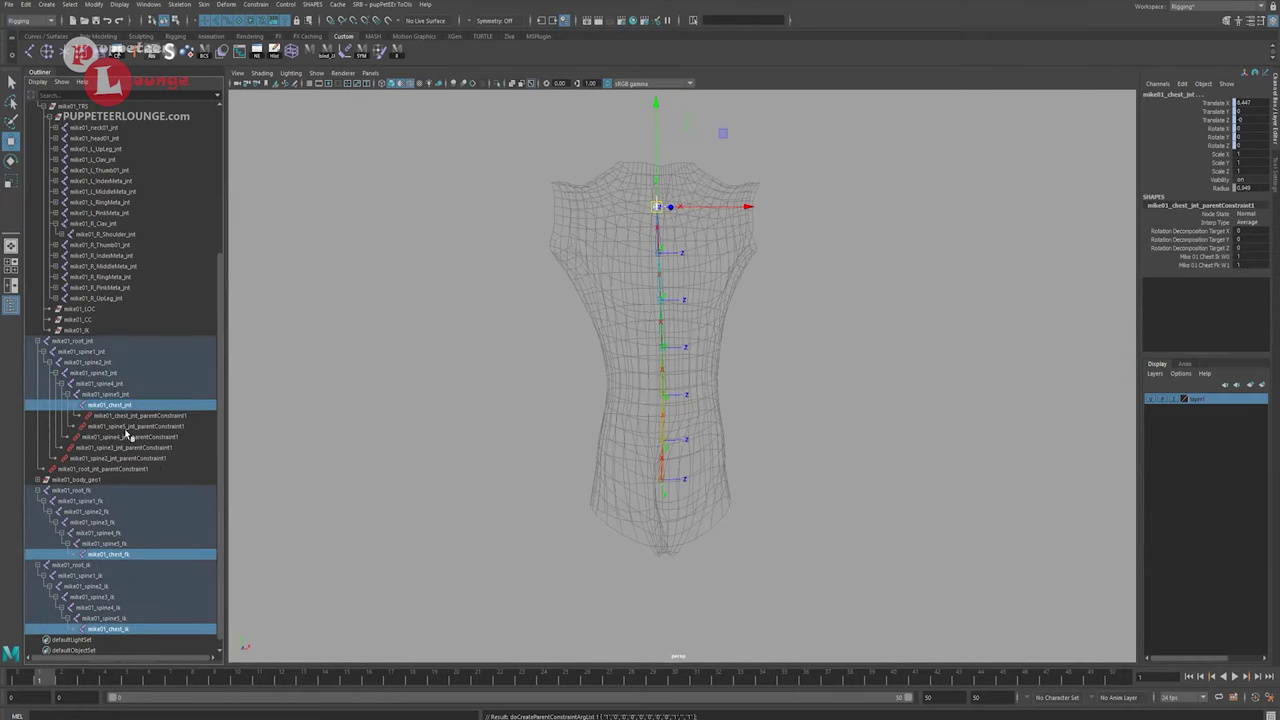
scroll(183, 477, down, 1)
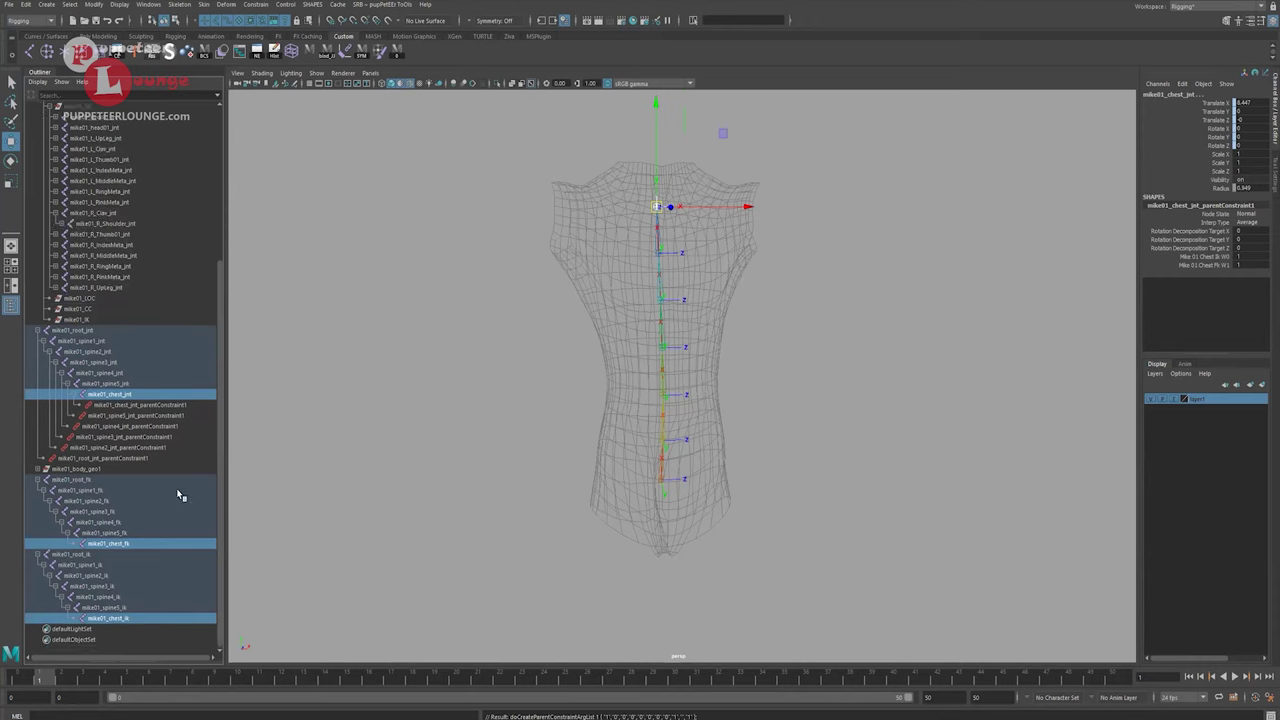
Try scaling the spine1 joints of the original, FK and IK chains together, and undo it.
click(90, 482)
click(92, 556)
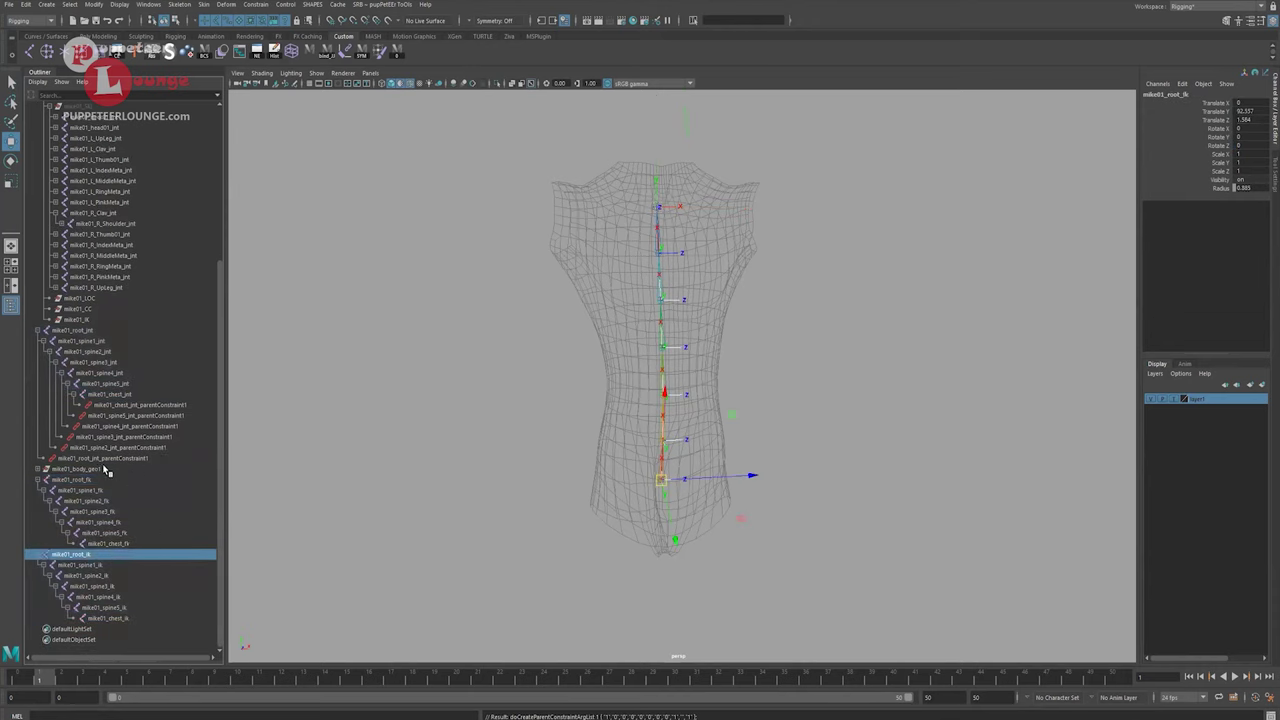
ctrl+click(91, 482)
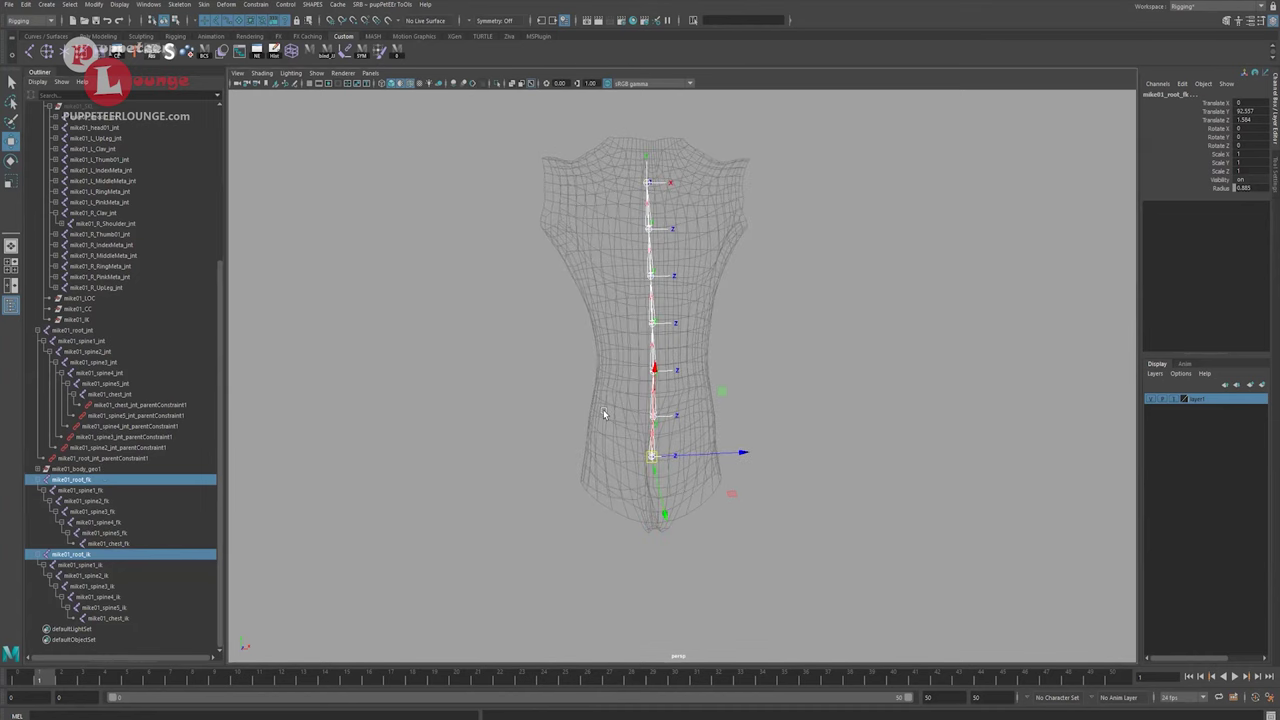
key(Down)
key(r)
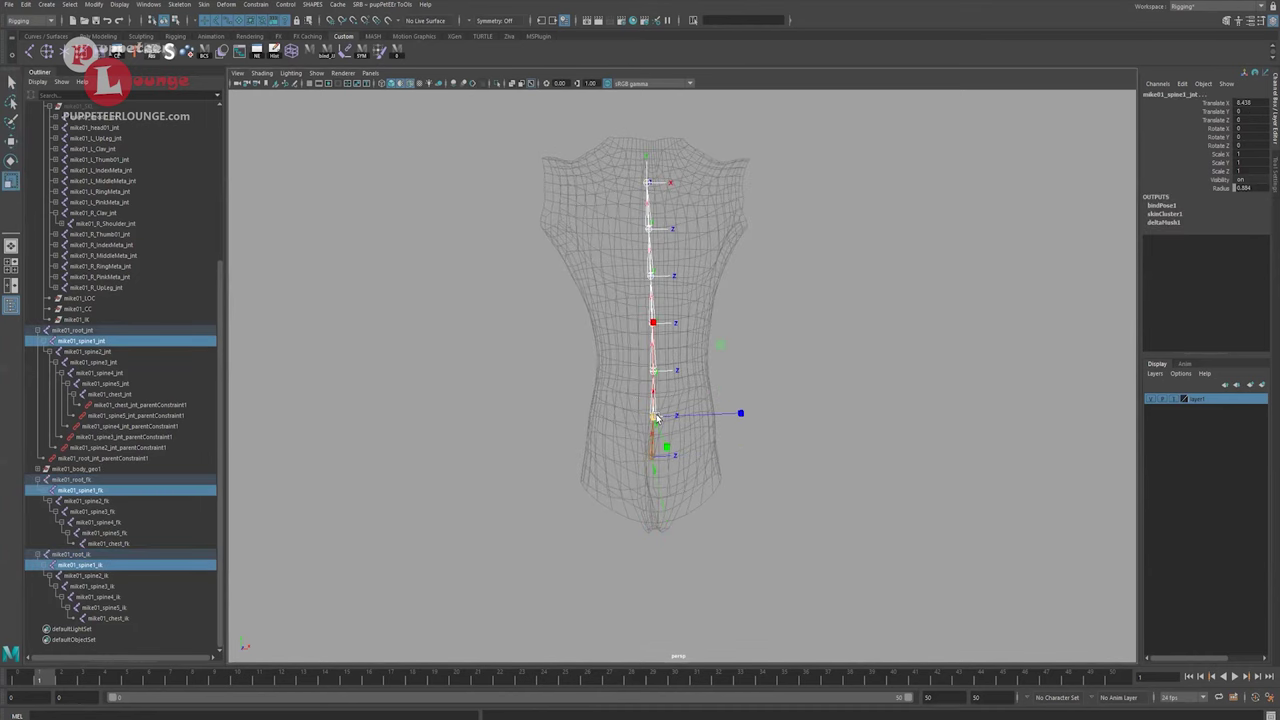
drag(742, 412, 687, 405)
key(ctrl+z)
alt+middle_drag(694, 402, 664, 411)
scroll(624, 433, up, 2)
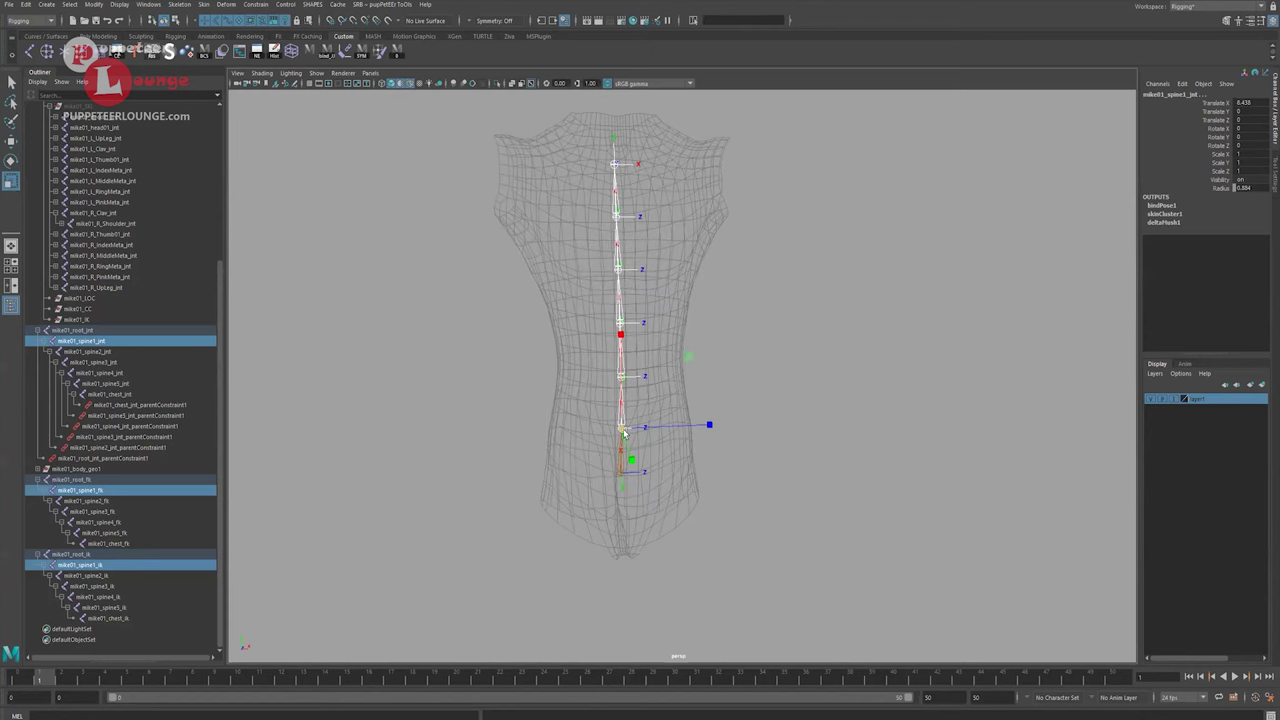
key(ctrl+z)
key(ctrl+z)
key(q)
Try changing Translate X on the spine2 joints of all three chains together, and undo it.
key(Down)
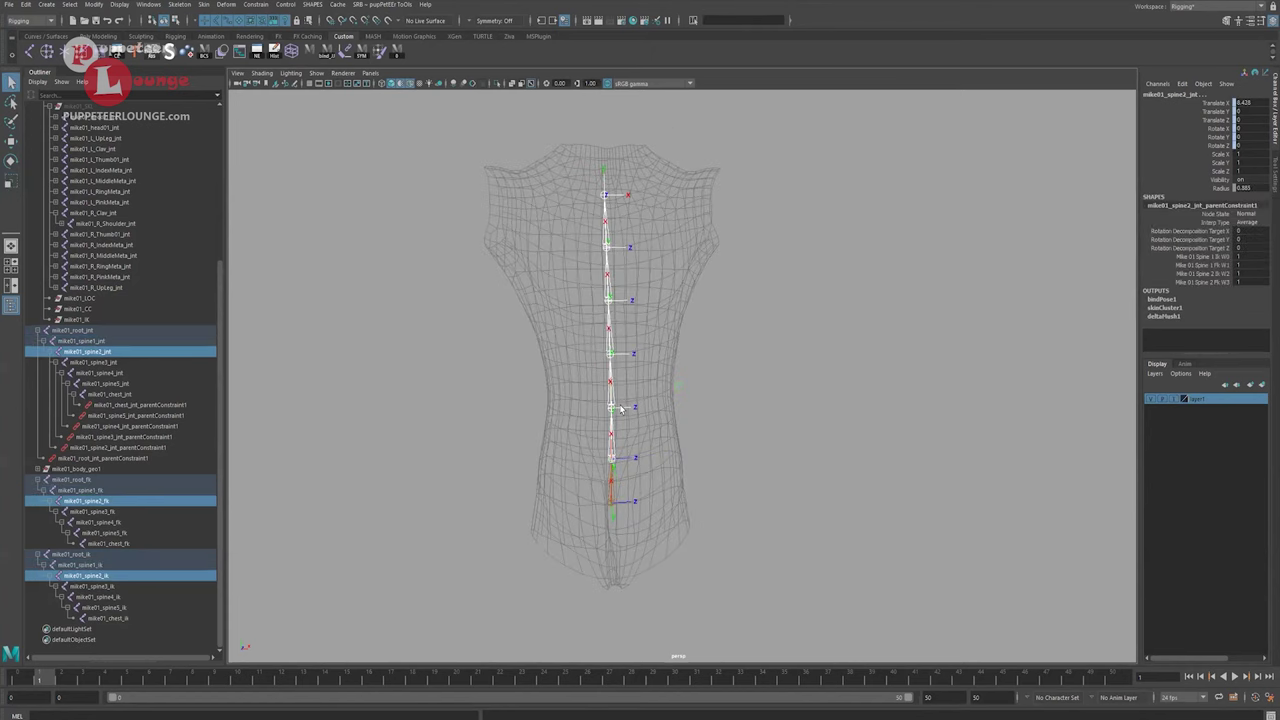
click(1215, 103)
middle_drag(805, 324, 801, 280)
key(ctrl+z)
key(q)
alt+right_drag(660, 460, 592, 391)
alt+middle_drag(592, 391, 580, 423)
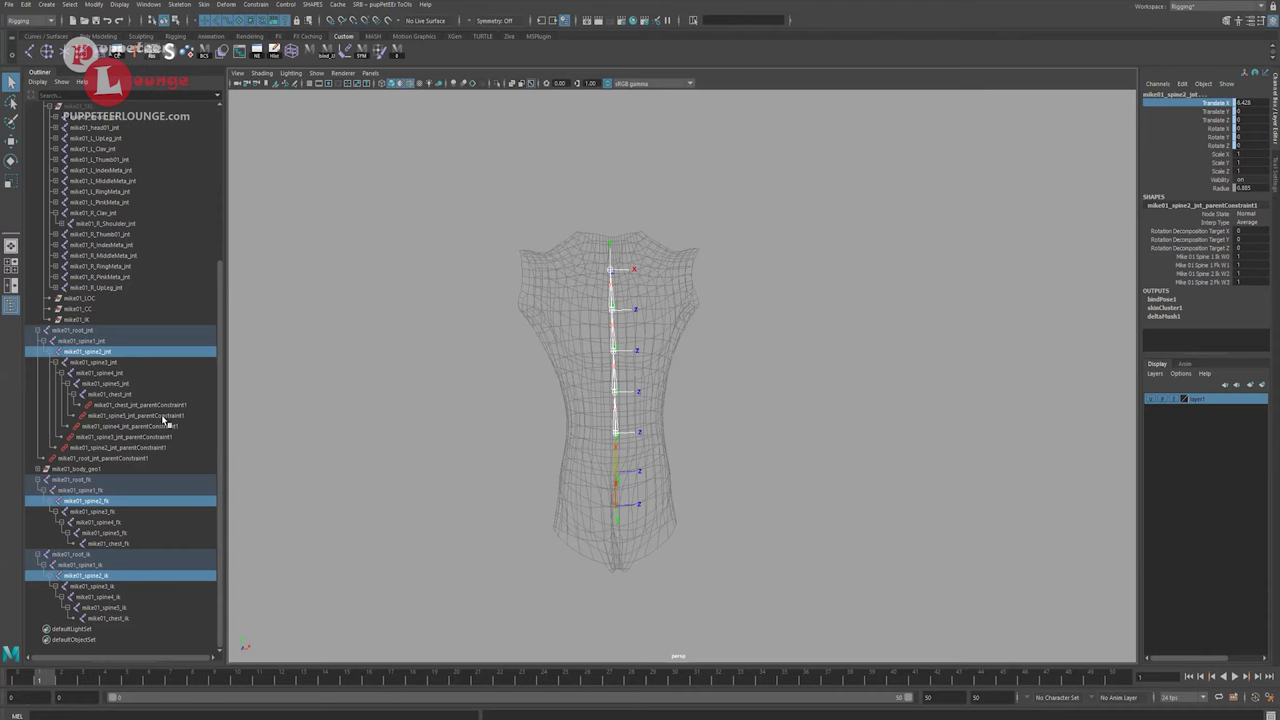
Select all the parent constraints under the mike01_root_jnt chain, from the chest constraint to the root constraint.
drag(163, 406, 157, 458)
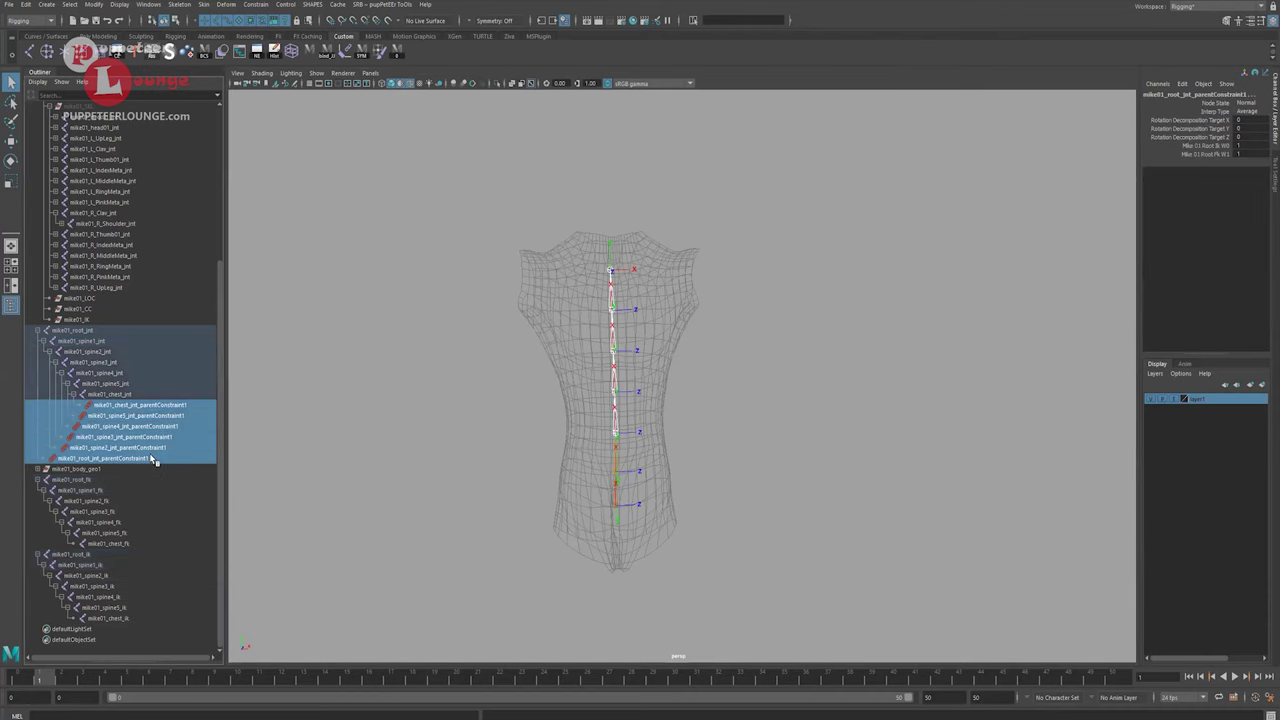
scroll(723, 494, down, 3)
alt+drag(723, 494, 569, 442)
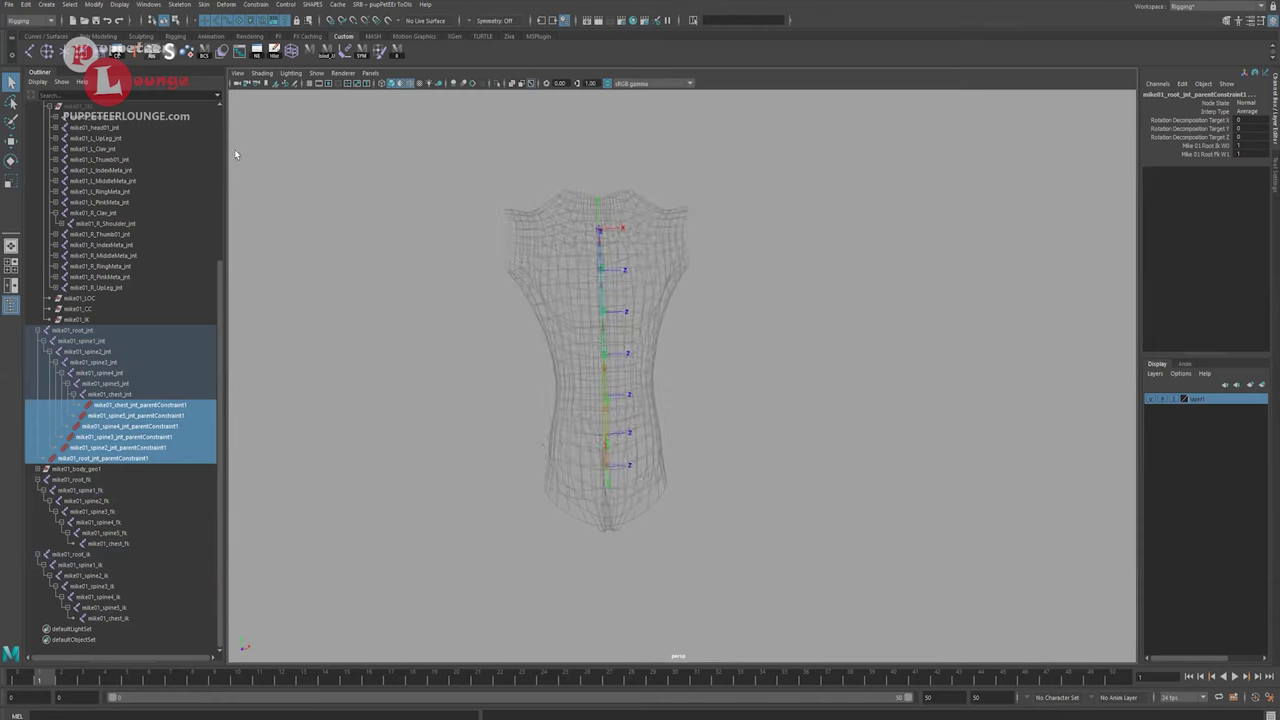
Create a NURBS circle at the scene origin as a control curve.
click(47, 4)
mouse_move(70, 32)
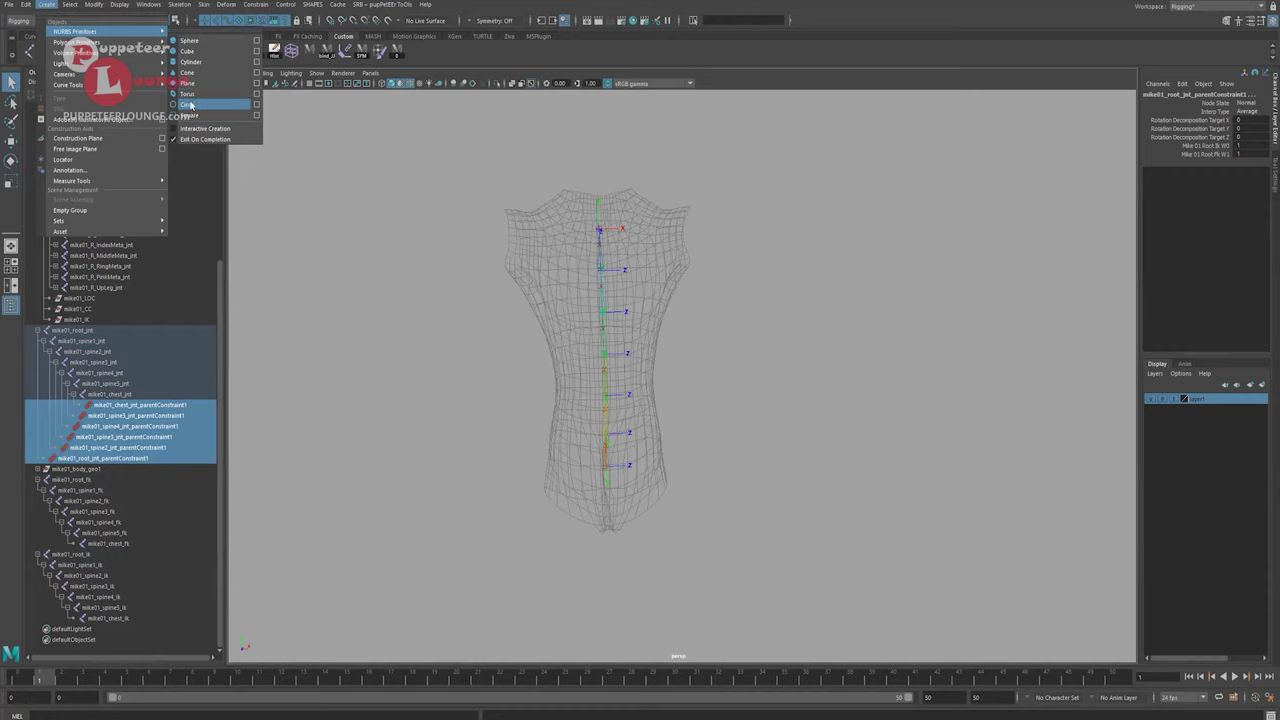
click(191, 106)
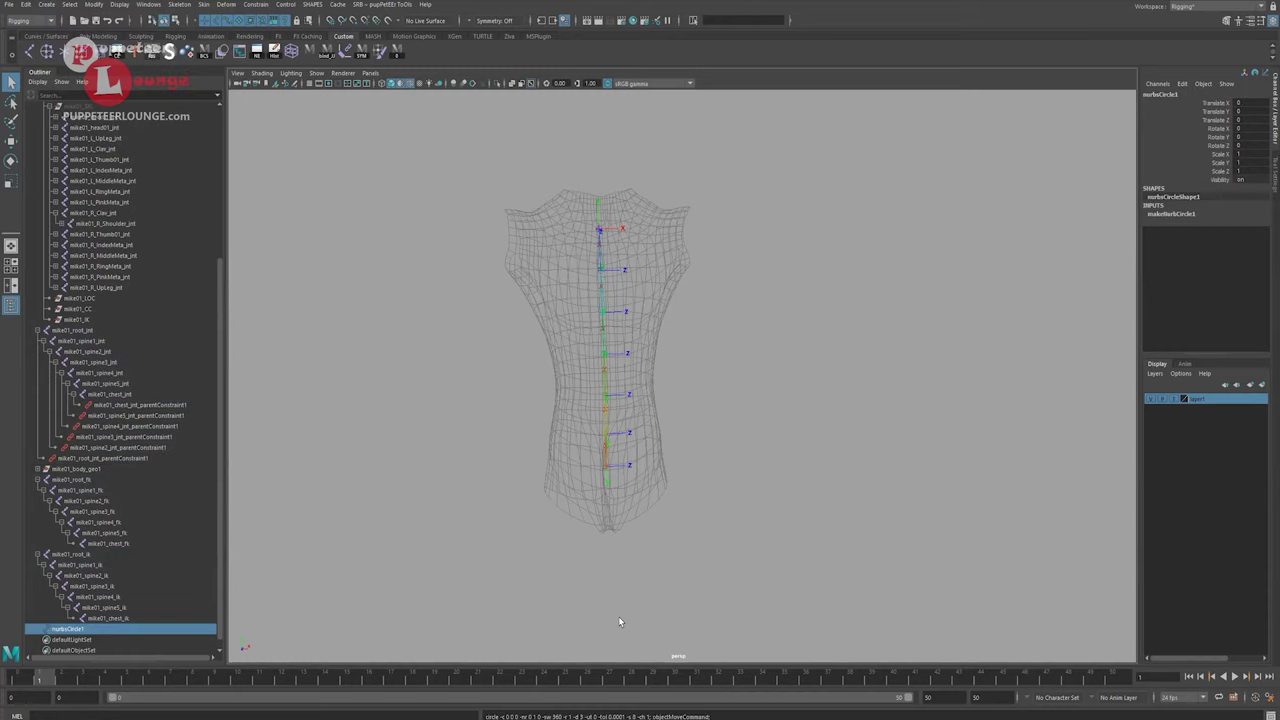
alt+middle_drag(570, 508, 553, 394)
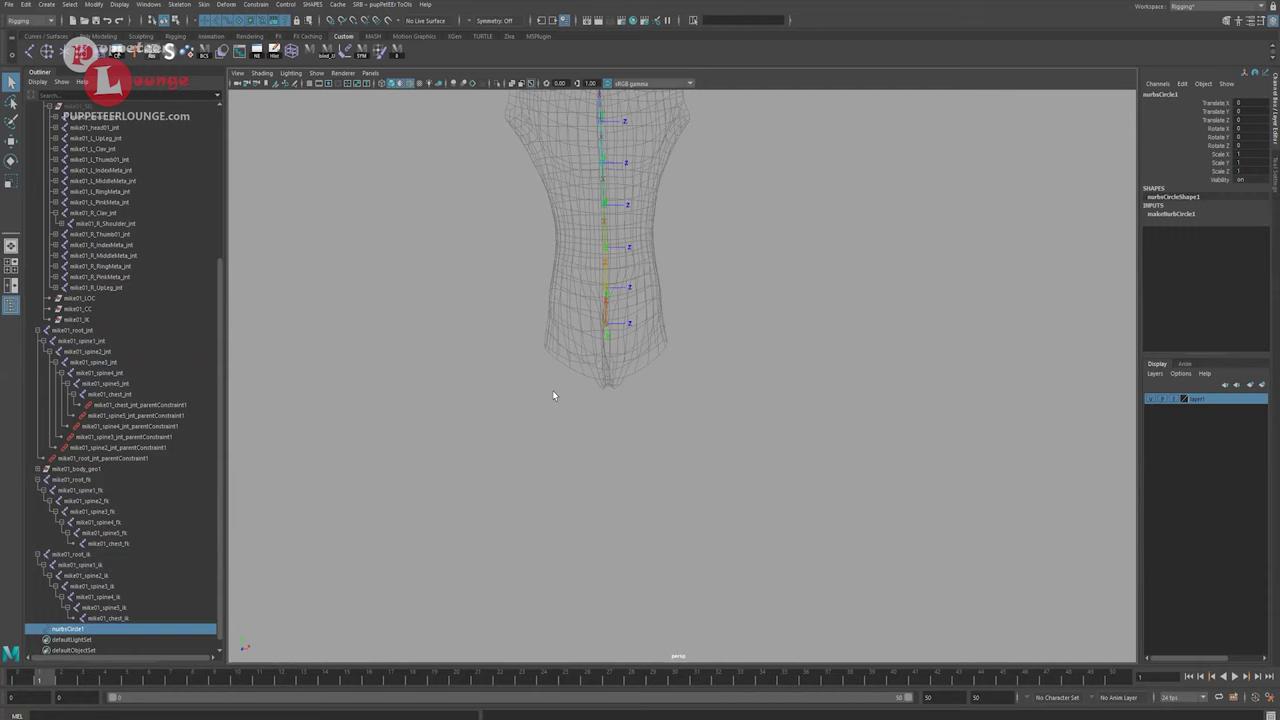
Try out a Transform controller from the SRB puppeteer tools and delete it.
click(383, 5)
mouse_move(400, 23)
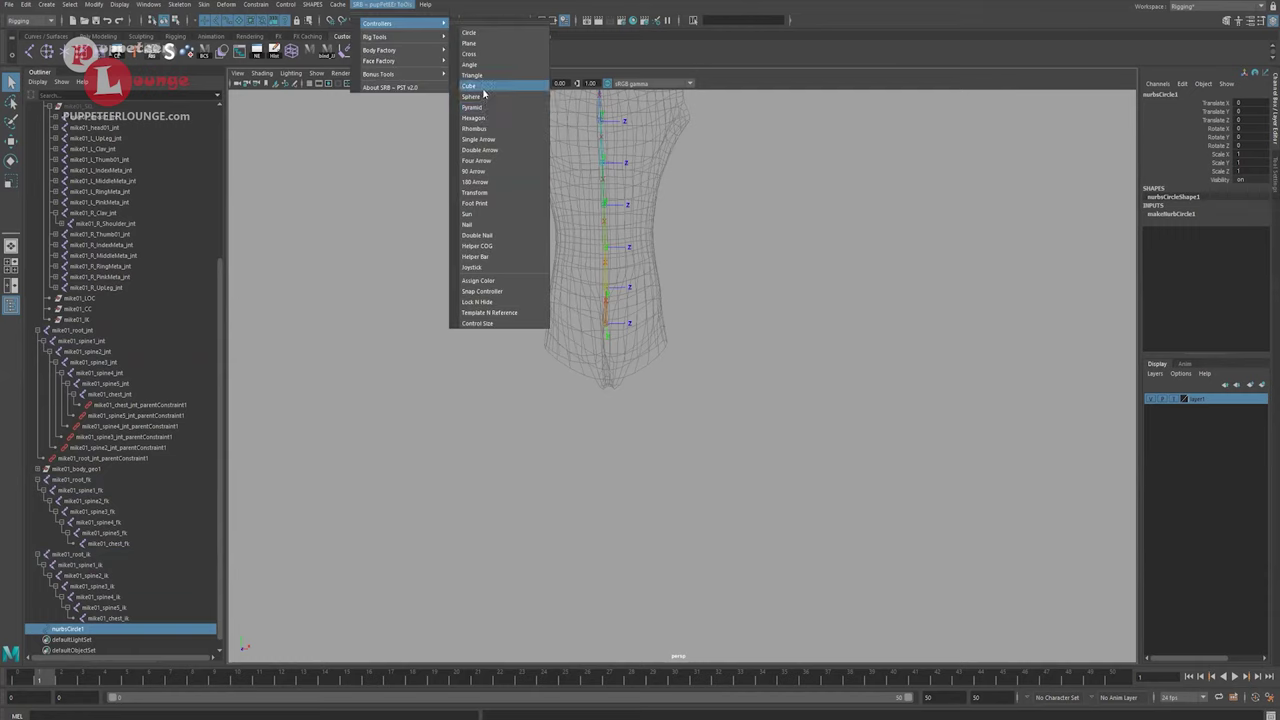
click(478, 193)
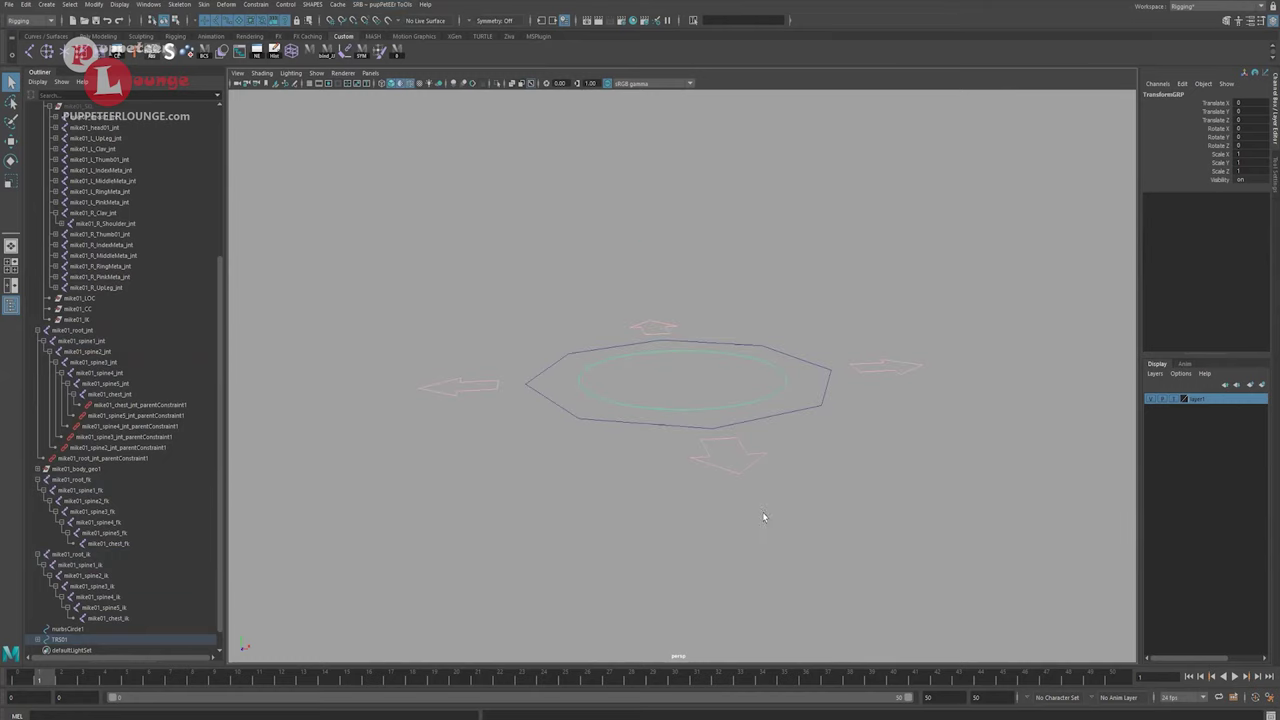
click(74, 636)
key(Delete)
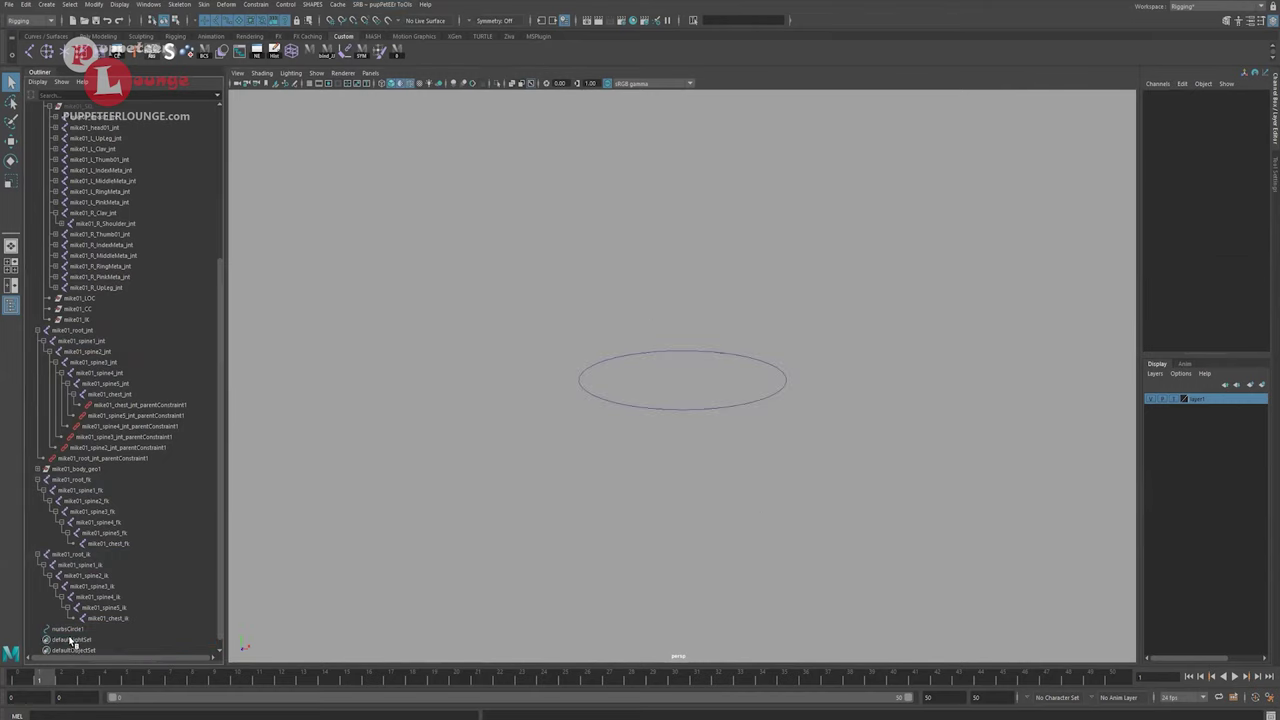
Snap the NURBS circle from the origin directly onto the spine's root joint.
click(70, 630)
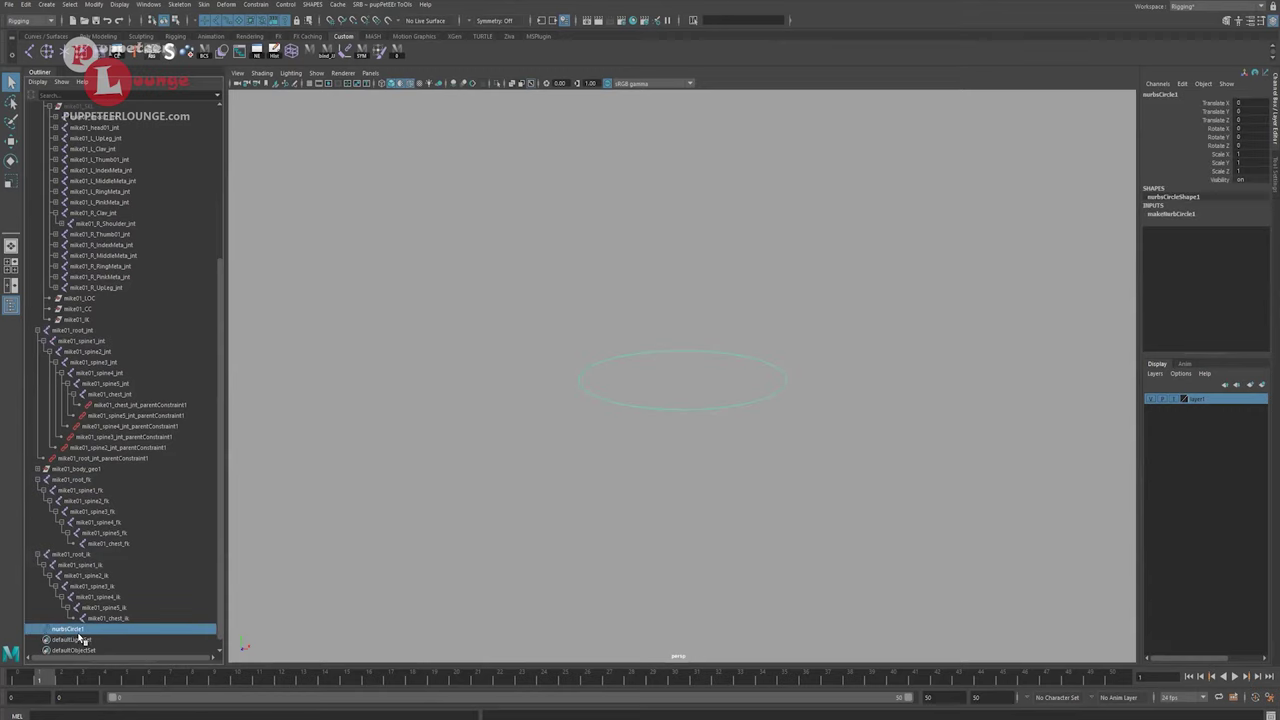
alt+right_drag(340, 520, 374, 420)
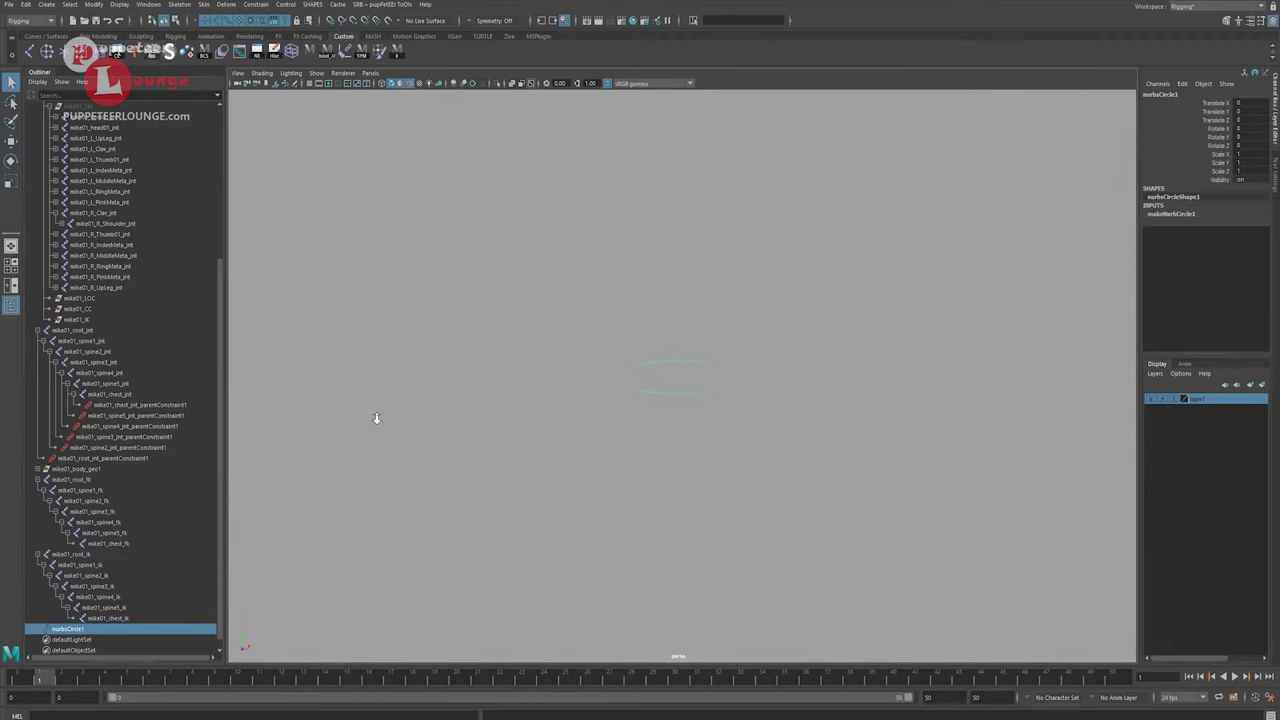
alt+right_drag(672, 380, 580, 357)
alt+middle_drag(580, 357, 567, 430)
alt+middle_drag(384, 358, 632, 334)
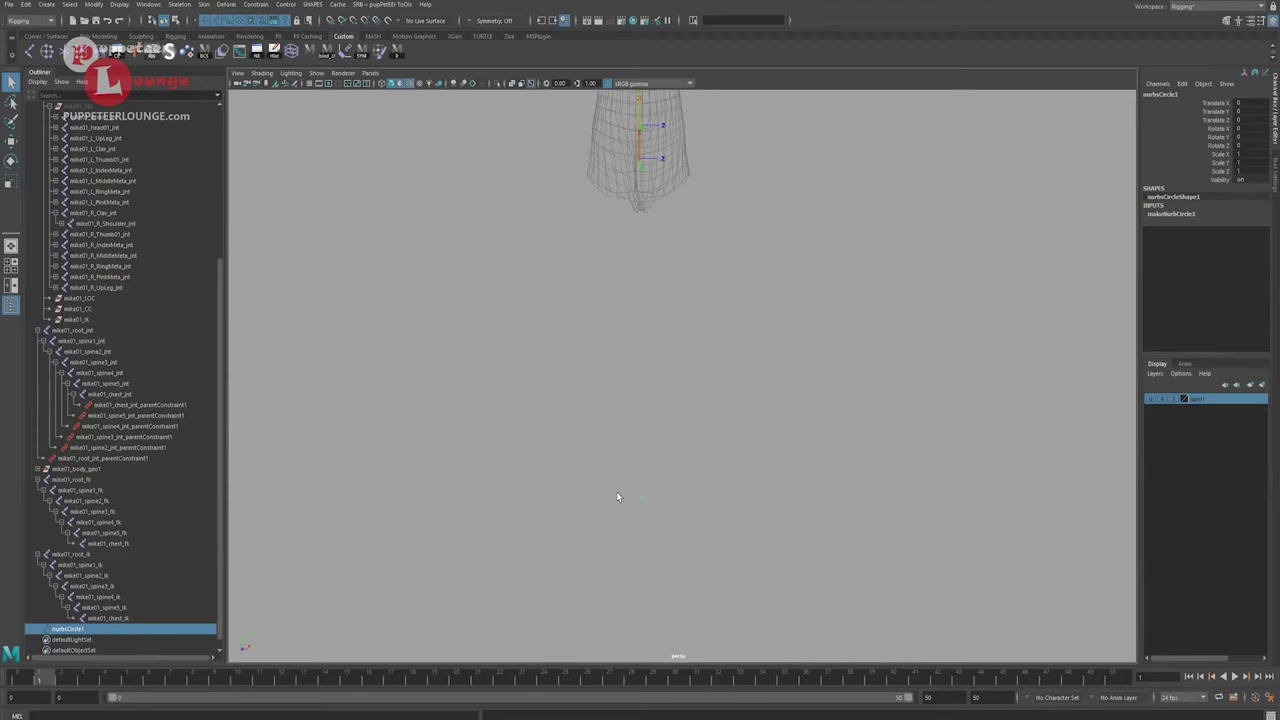
alt+middle_drag(570, 441, 574, 489)
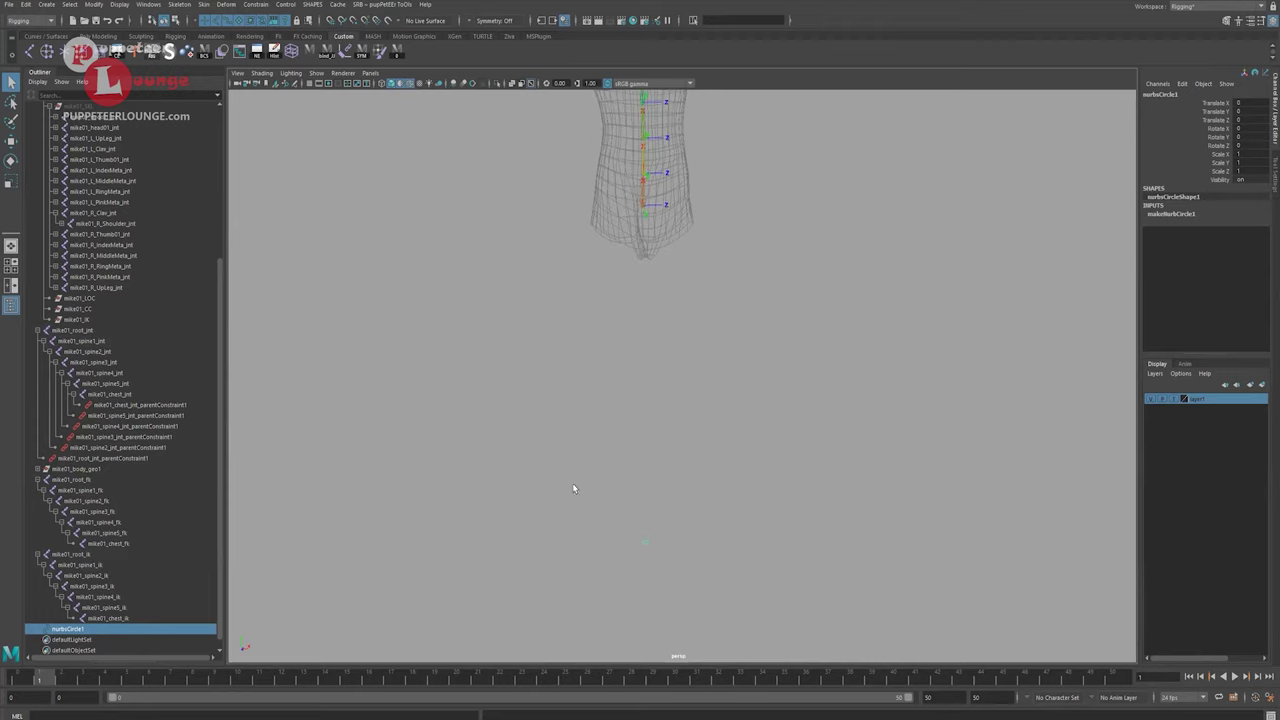
key(w)
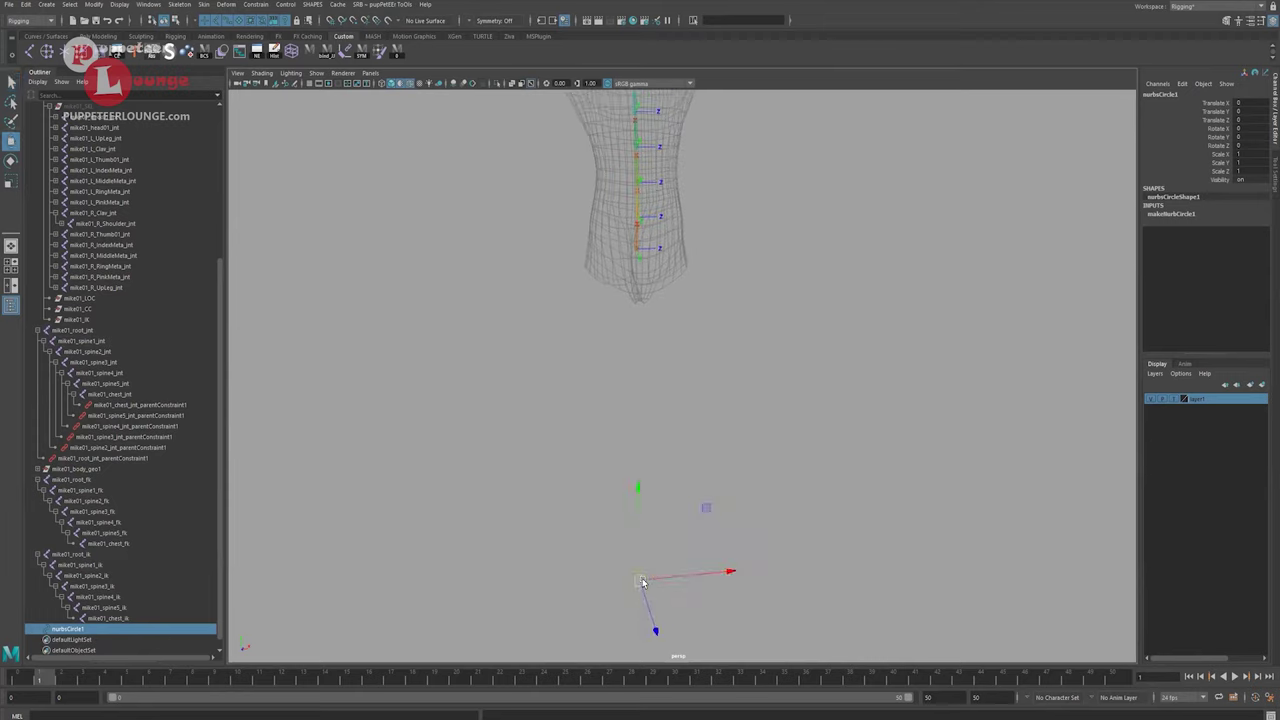
drag(643, 582, 636, 250)
alt+middle_drag(619, 362, 624, 418)
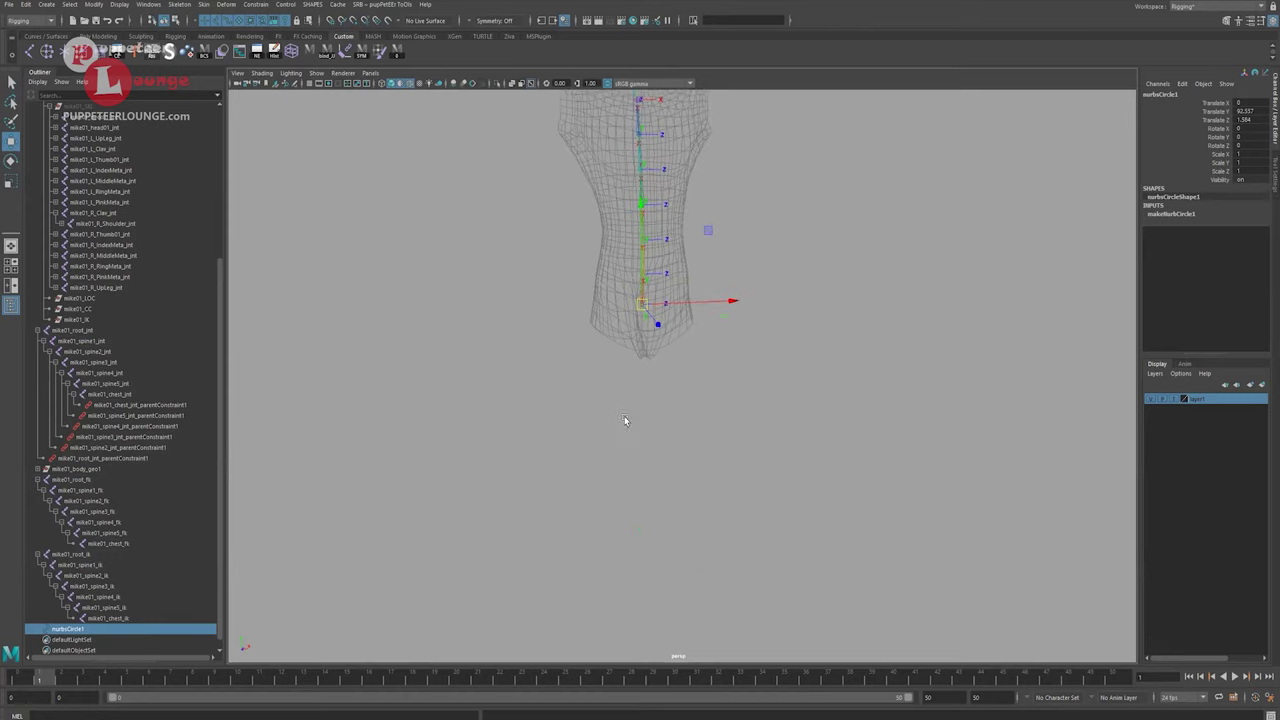
Try freezing the circle's transformations, and undo both the freeze and the move to the root joint.
click(93, 5)
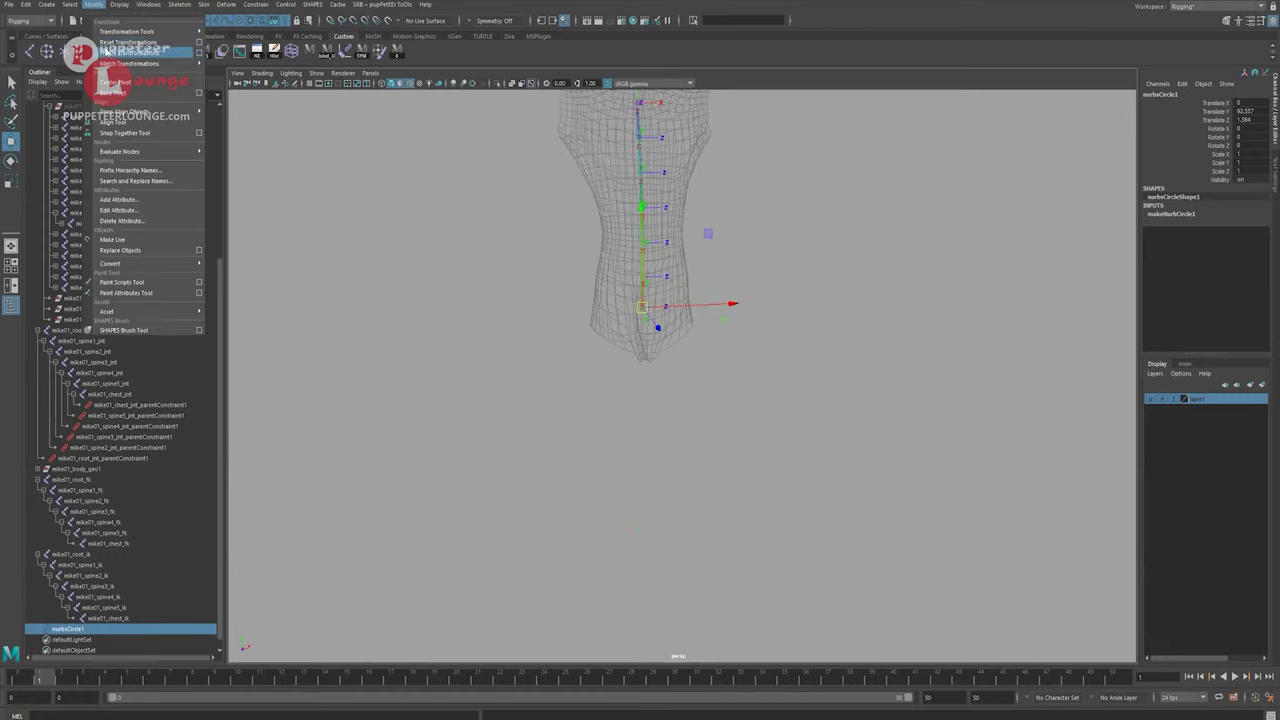
click(105, 52)
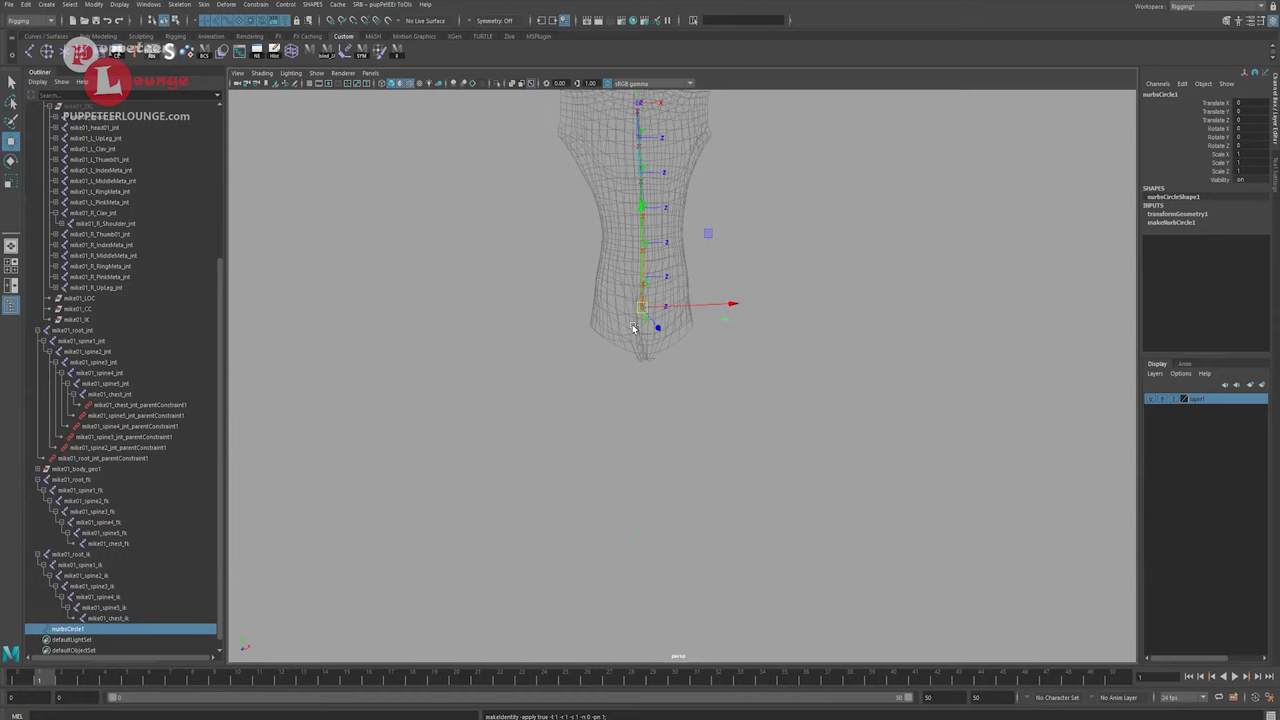
key(ctrl+z)
key(ctrl+z)
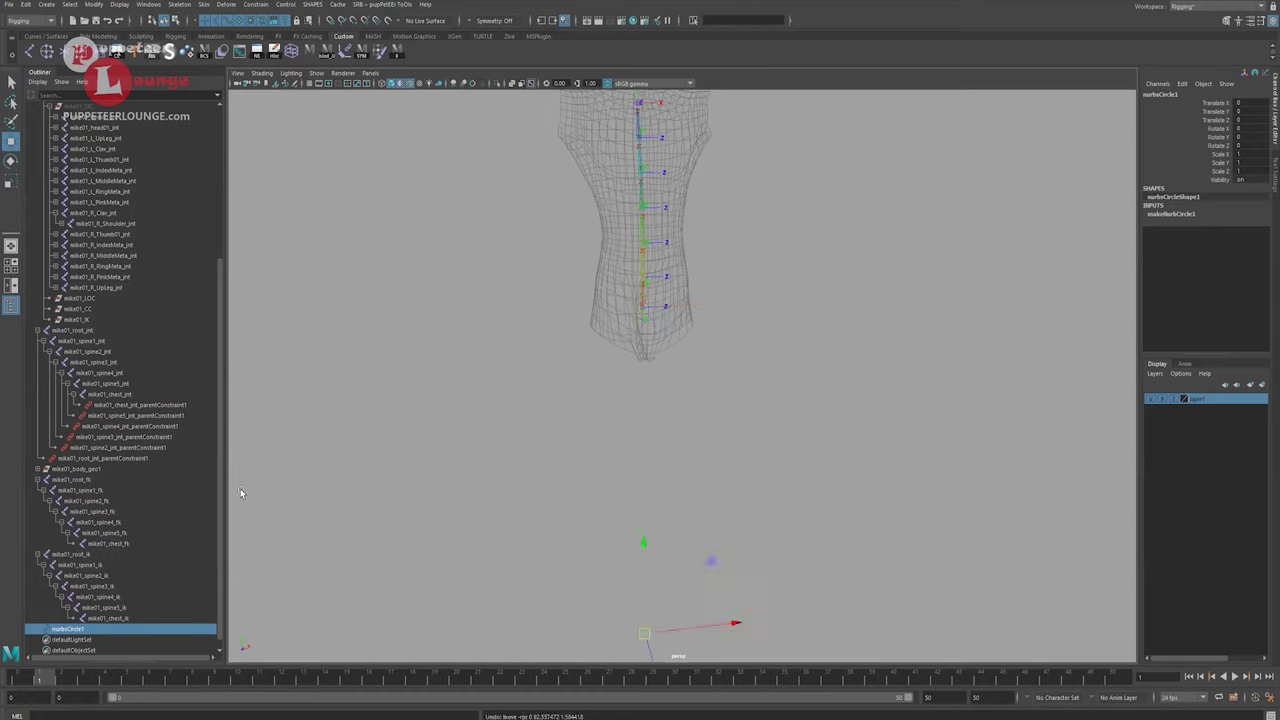
Group the NURBS circle at the origin and snap the group onto the root joint, leaving the circle's own transforms zeroed.
click(96, 618)
click(78, 630)
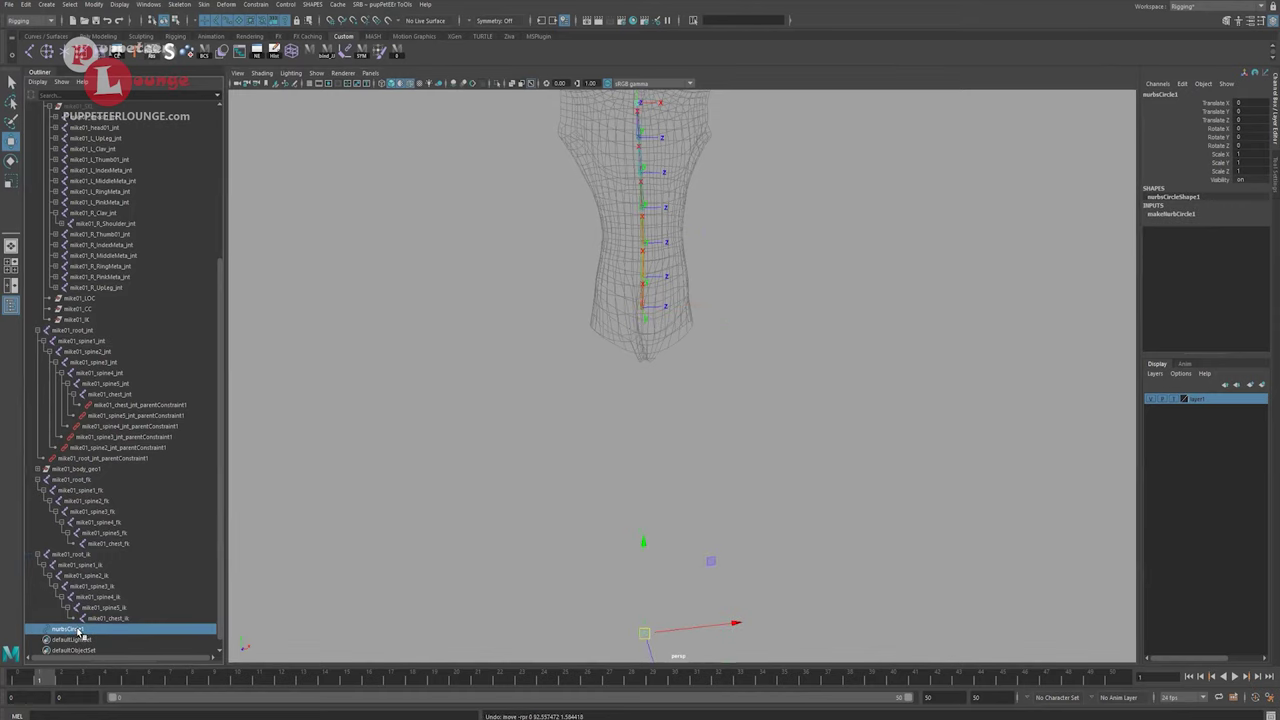
key(ctrl+g)
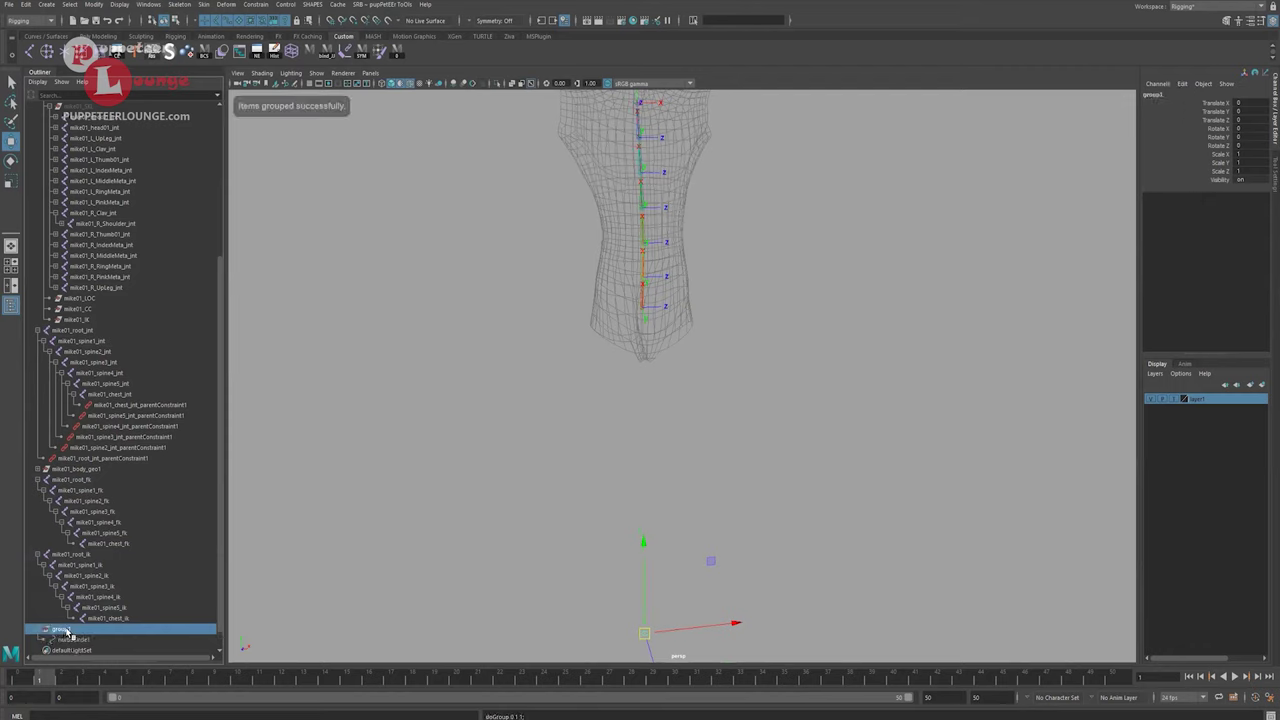
drag(644, 633, 637, 318)
alt+middle_drag(650, 381, 648, 367)
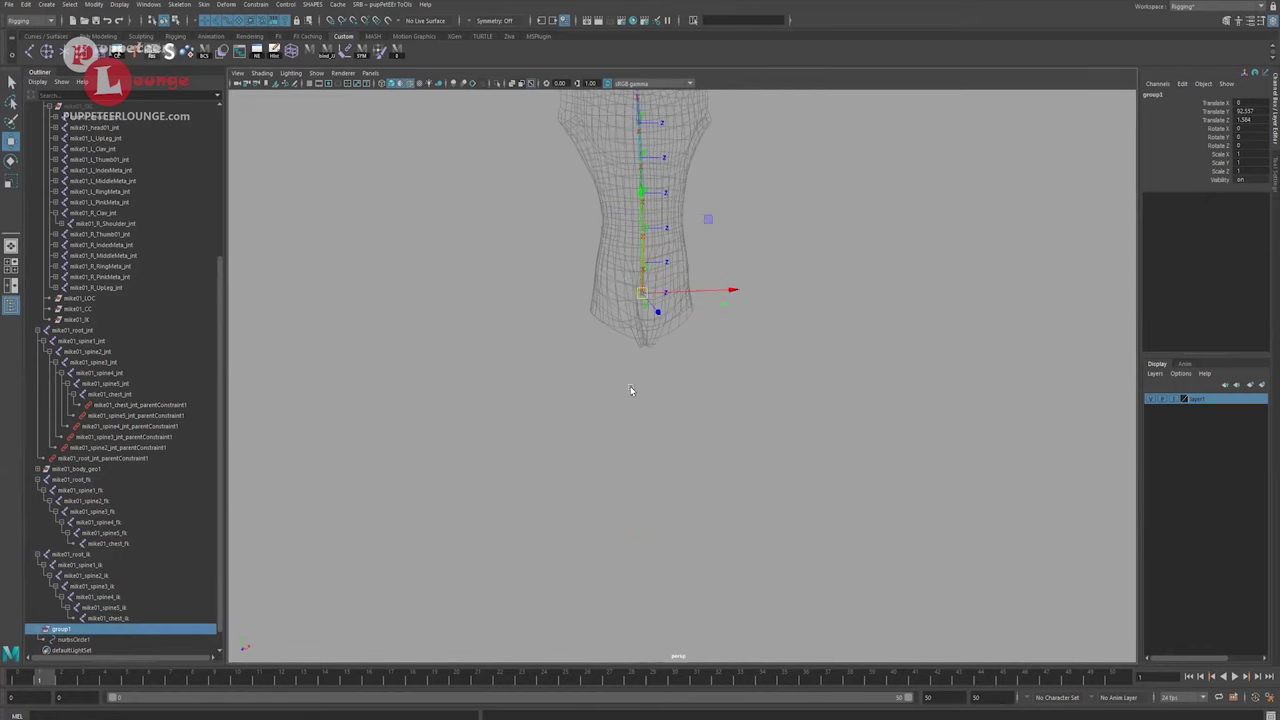
click(62, 630)
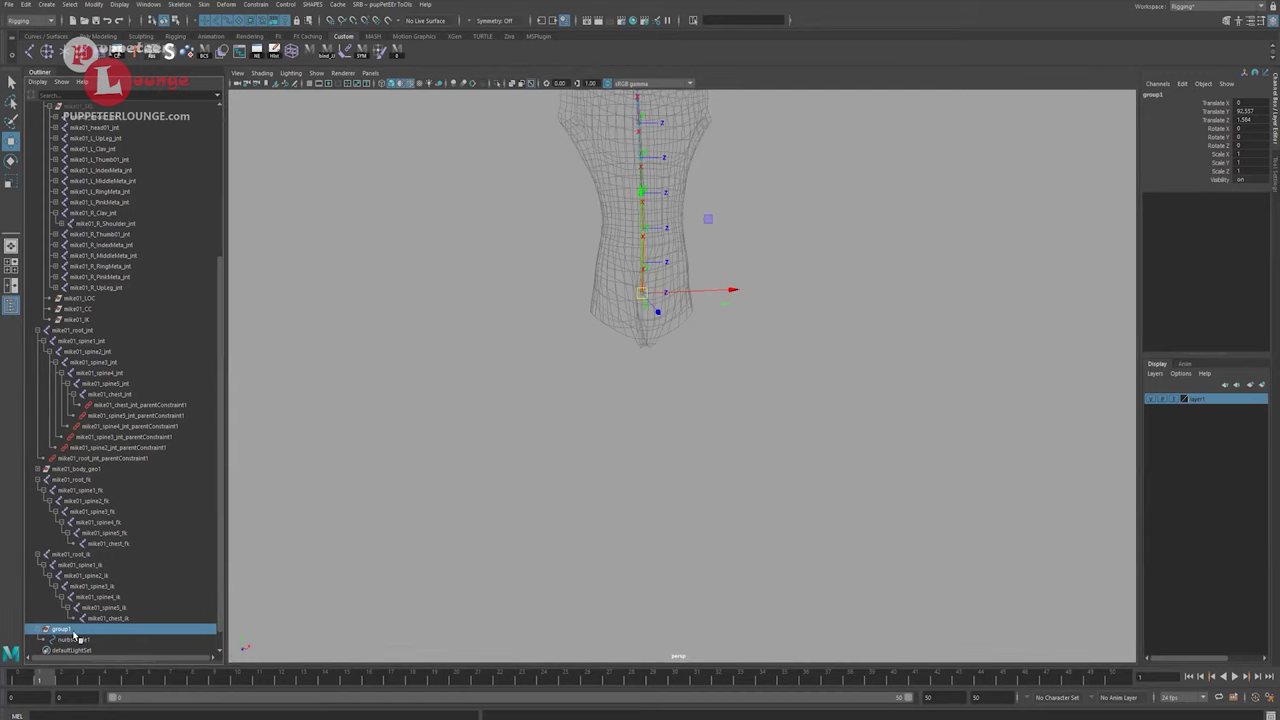
click(72, 639)
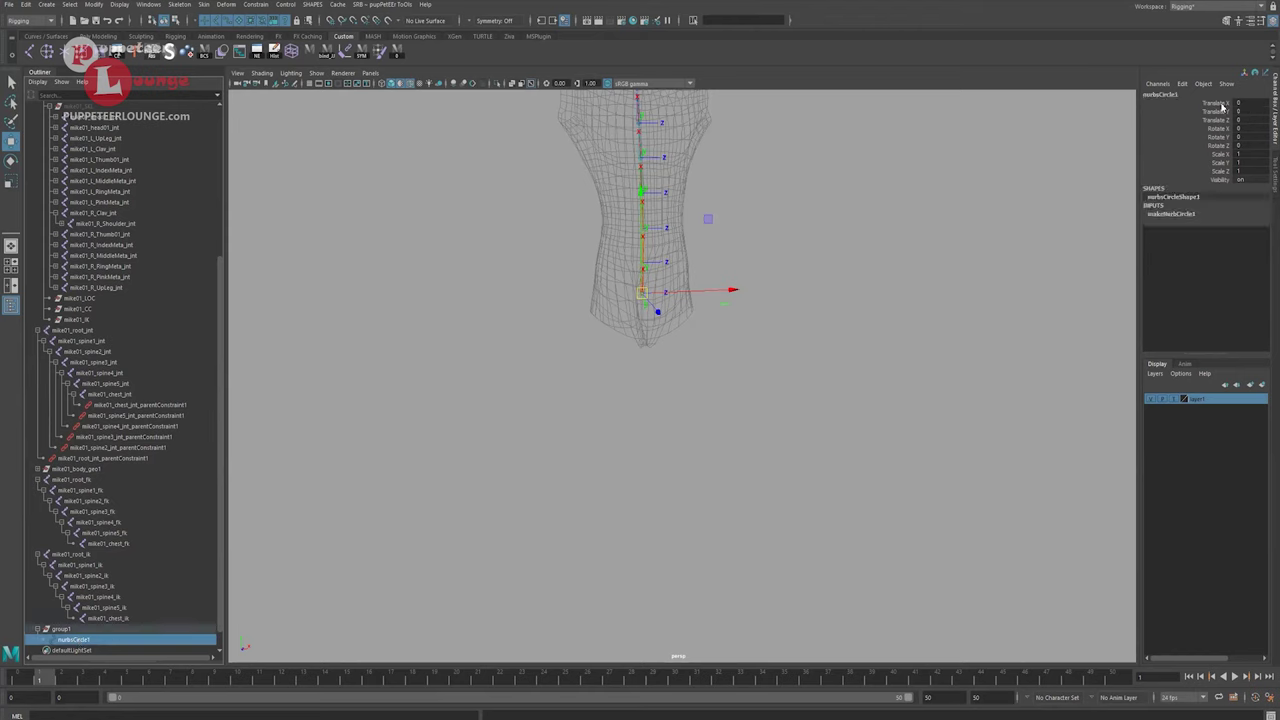
drag(1218, 103, 1218, 163)
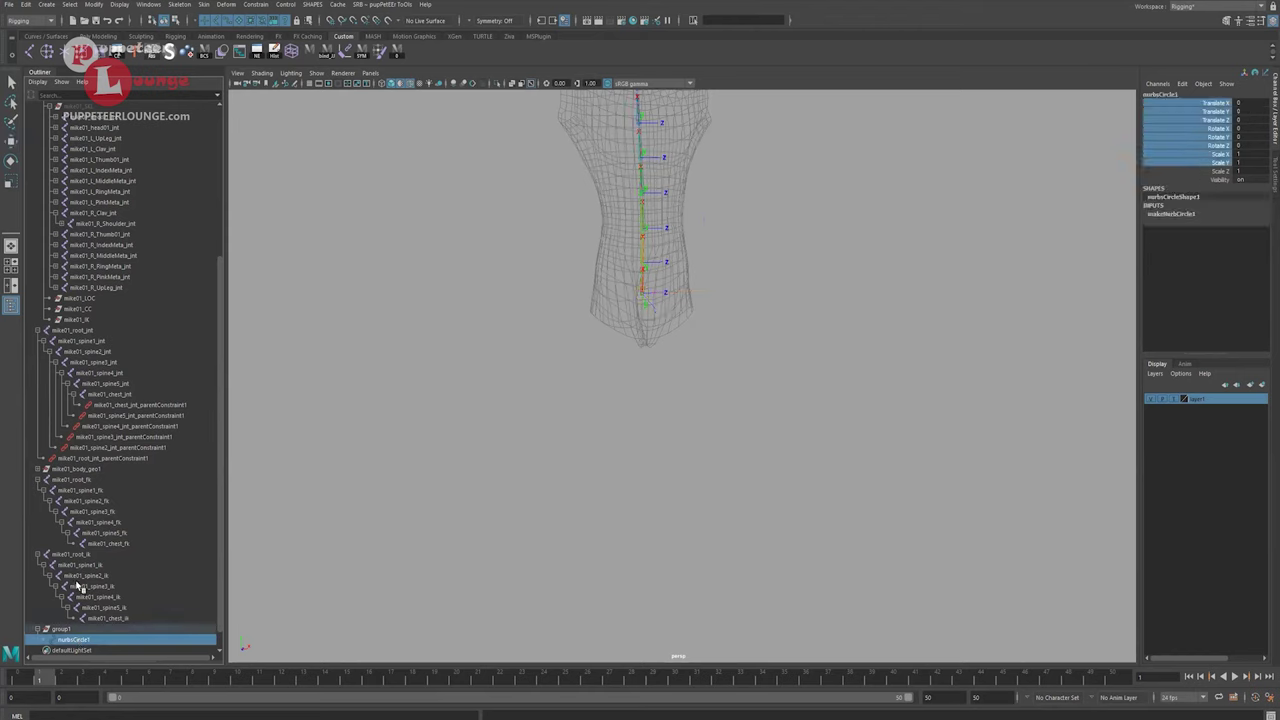
Rename the NURBS circle to mike01_c_root01_cc and copy that name.
scroll(80, 588, down, 1)
double_click(75, 618)
text(mi)
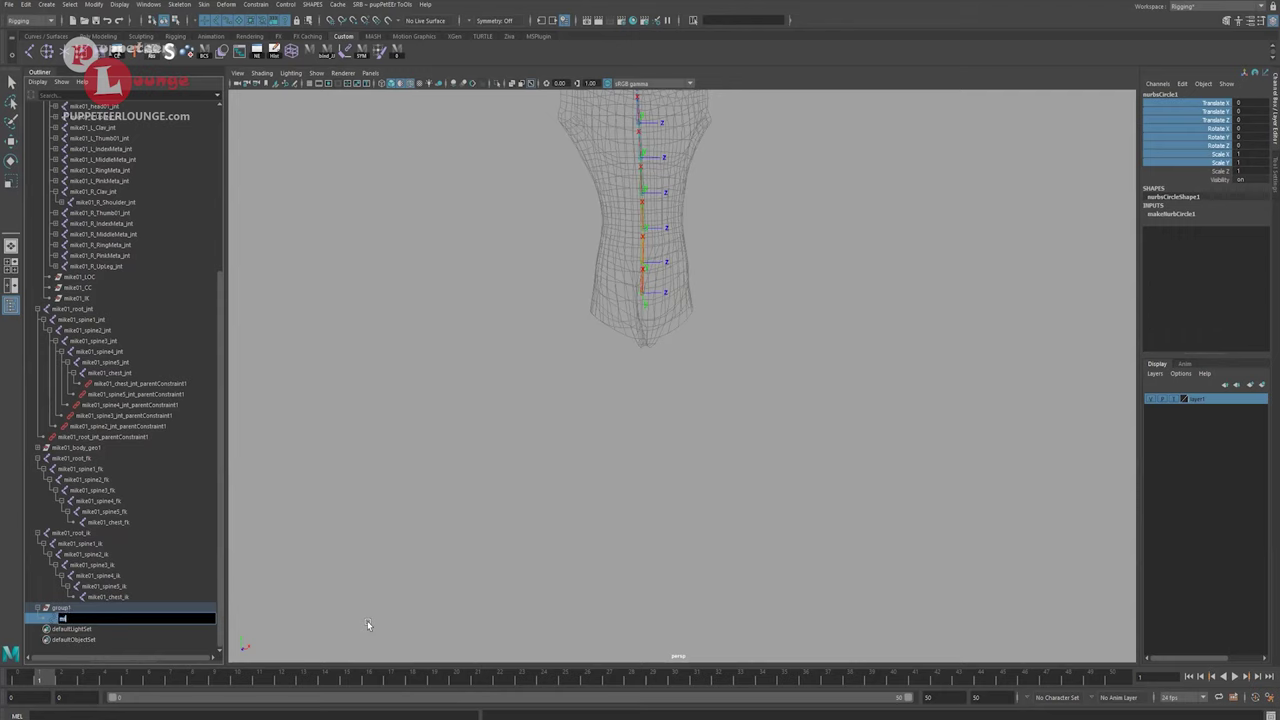
text(ke01_c_root01_cc)
key(ctrl+a)
key(ctrl+c)
key(Return)
Rename the circle's parent group to mike01_c_root01_cc_off.
double_click(73, 608)
key(ctrl+v)
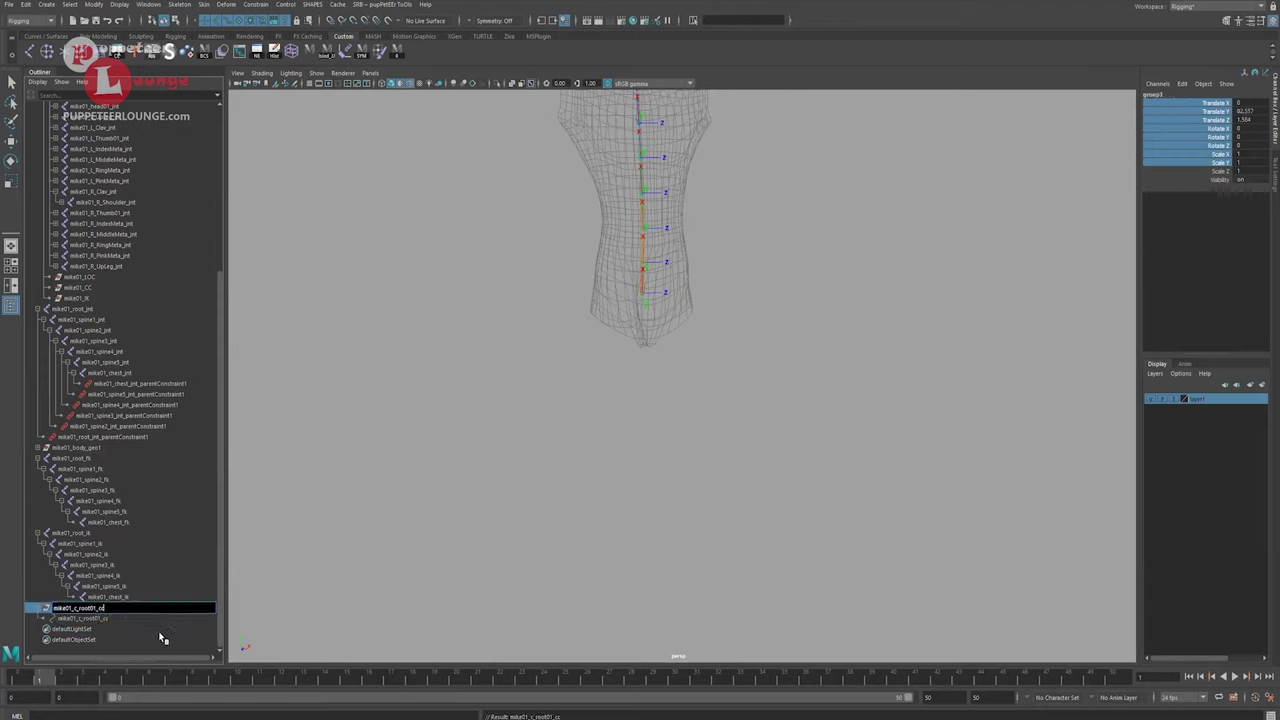
text(_off)
key(Return)
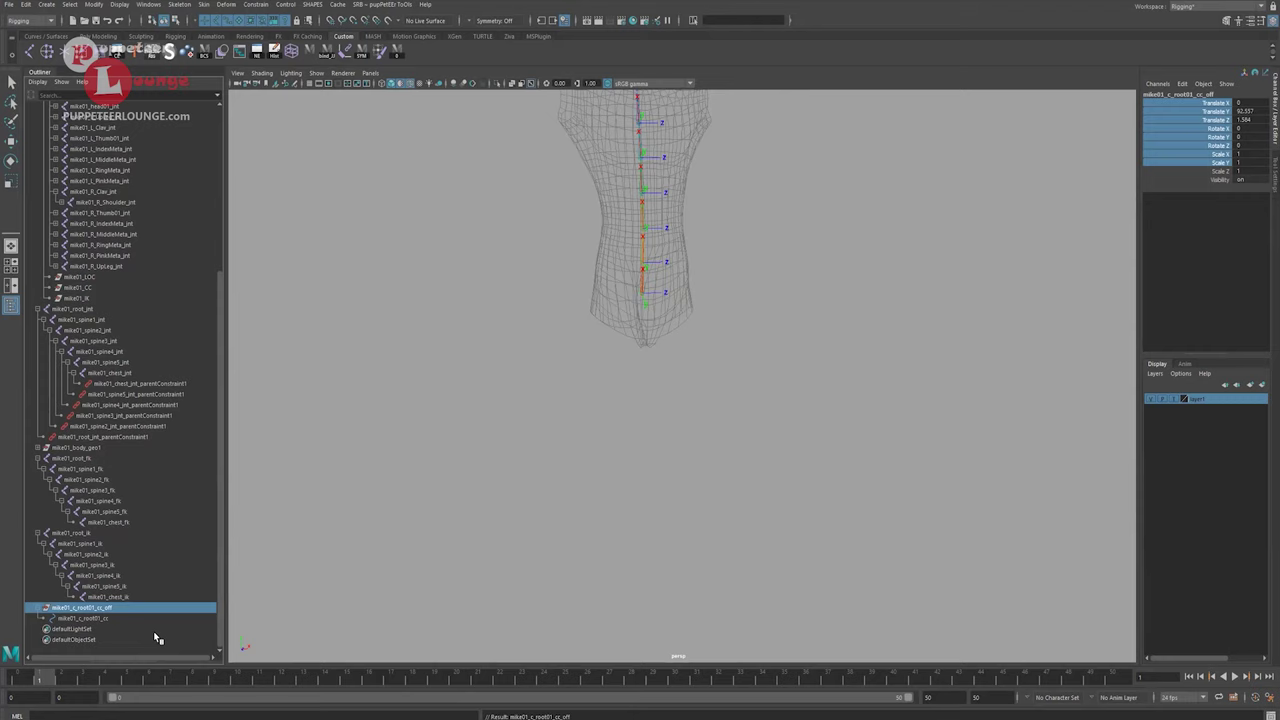
Set the radius of the mike01_c_root01_cc circle to 16 through its makeNurbCircle input.
click(100, 618)
click(1198, 214)
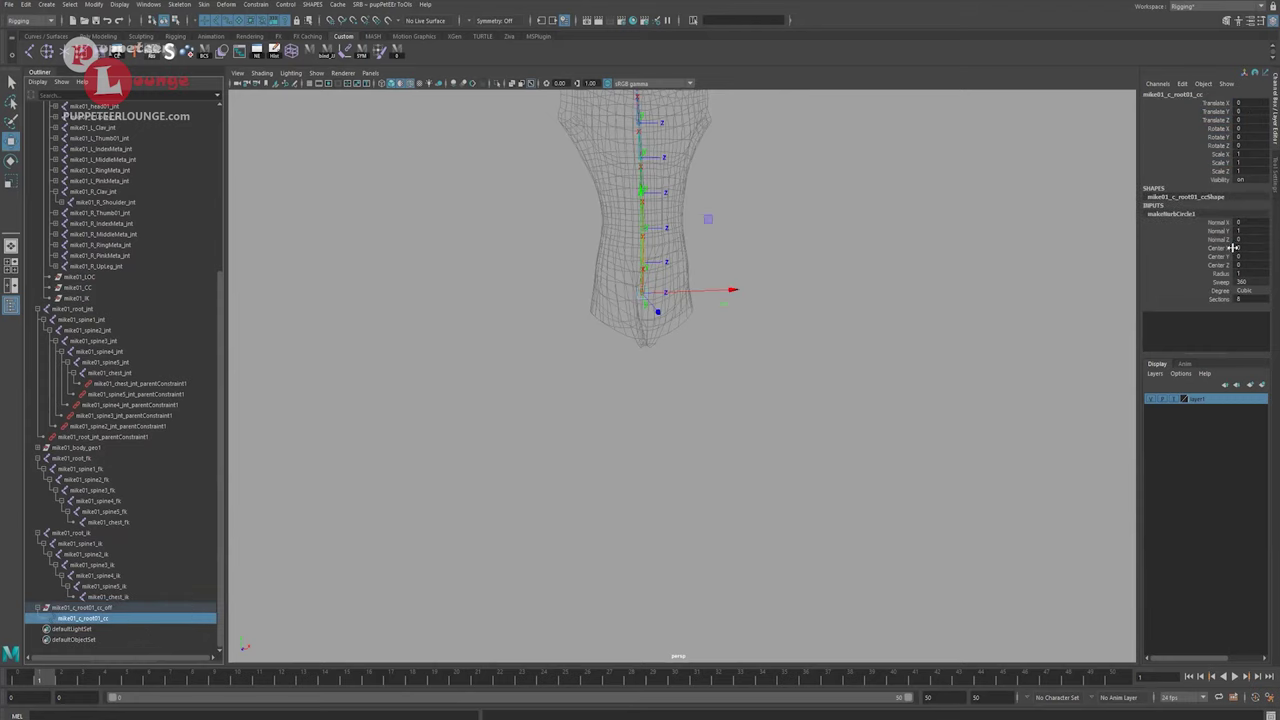
click(1220, 273)
middle_drag(918, 327, 879, 332)
double_click(1253, 272)
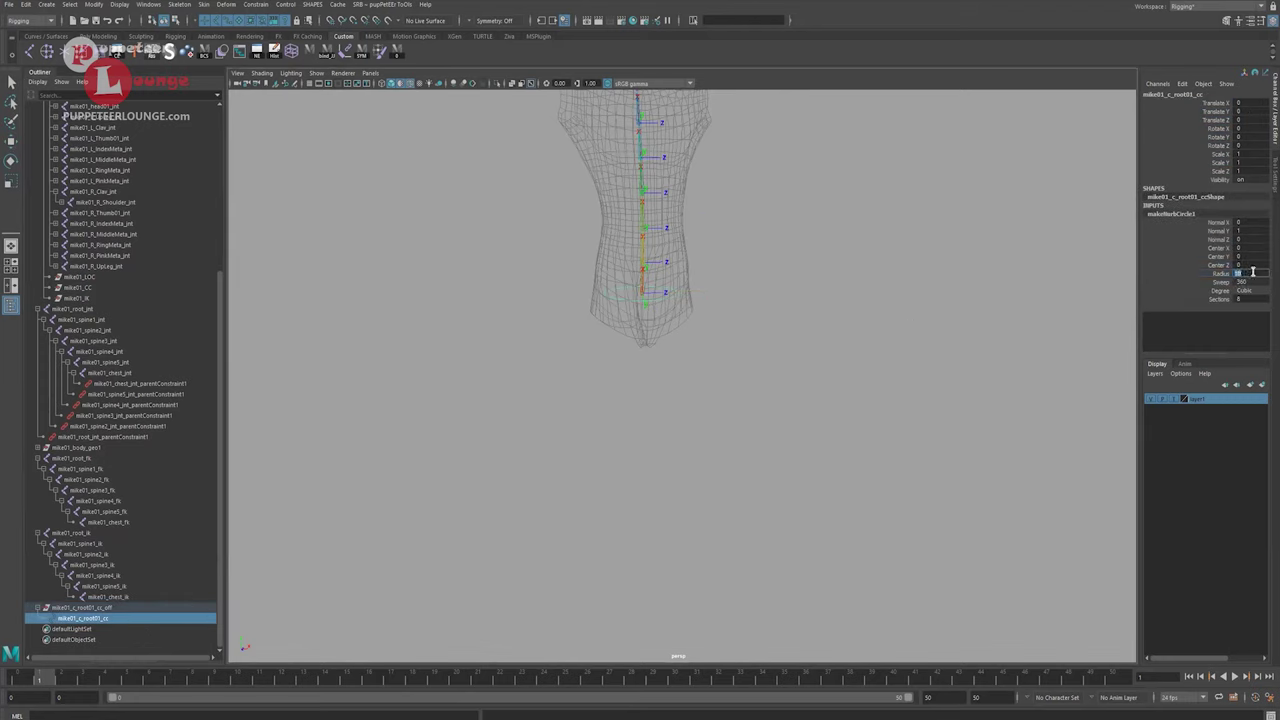
text(15)
key(Return)
scroll(790, 338, up, 4)
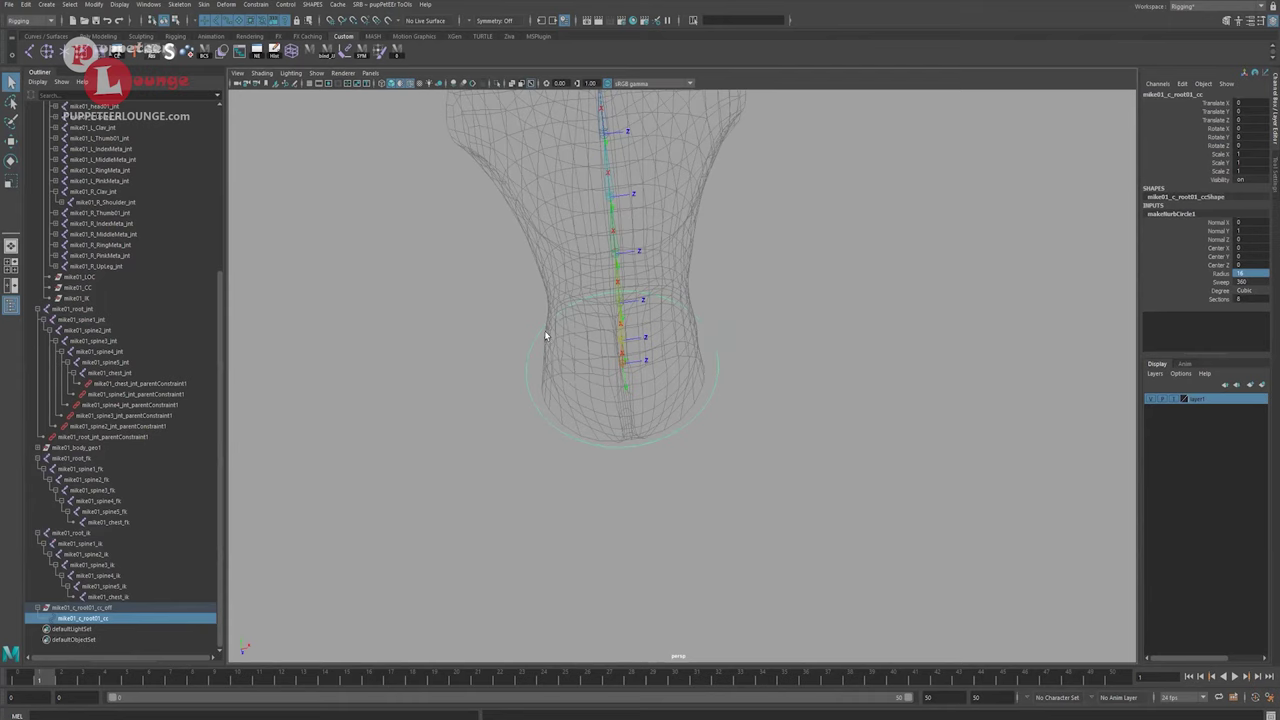
Scale the corner CVs of the root control outward to give the curve a rounded-square shape around the hips.
key(F8)
shift+drag(741, 447, 742, 449)
shift+drag(534, 422, 574, 460)
key(r)
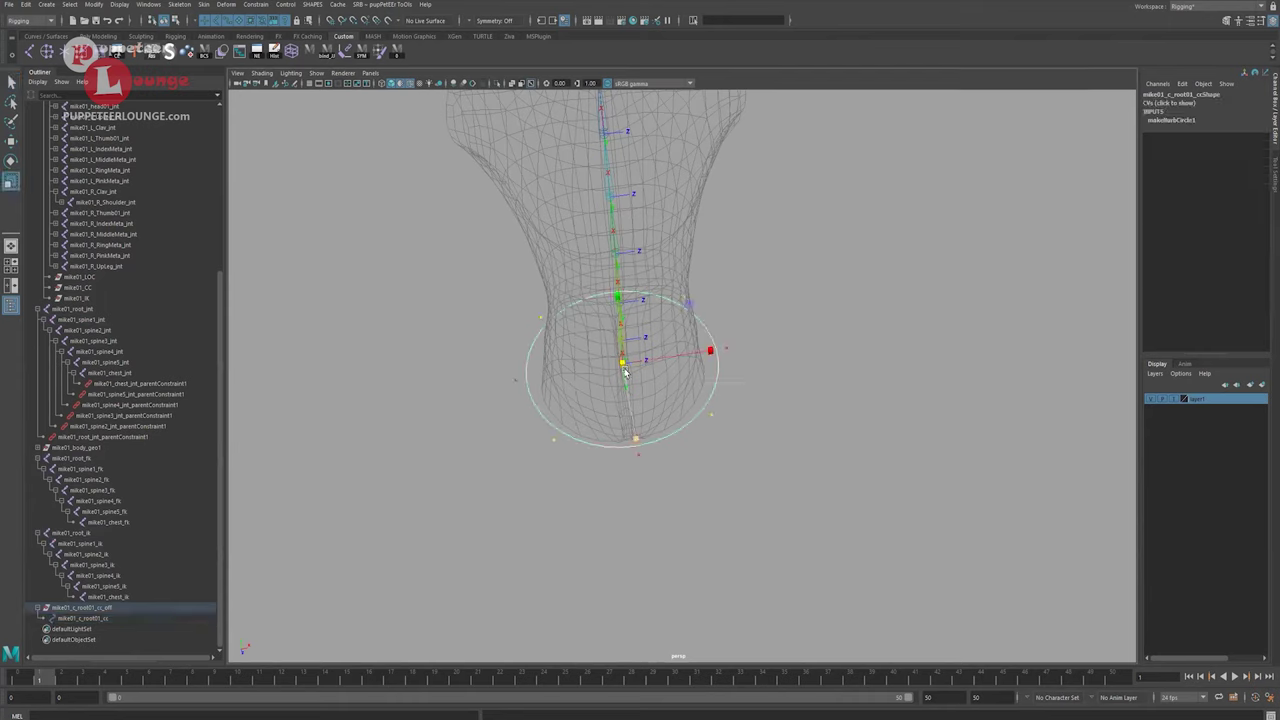
drag(622, 362, 740, 397)
key(q)
key(F8)
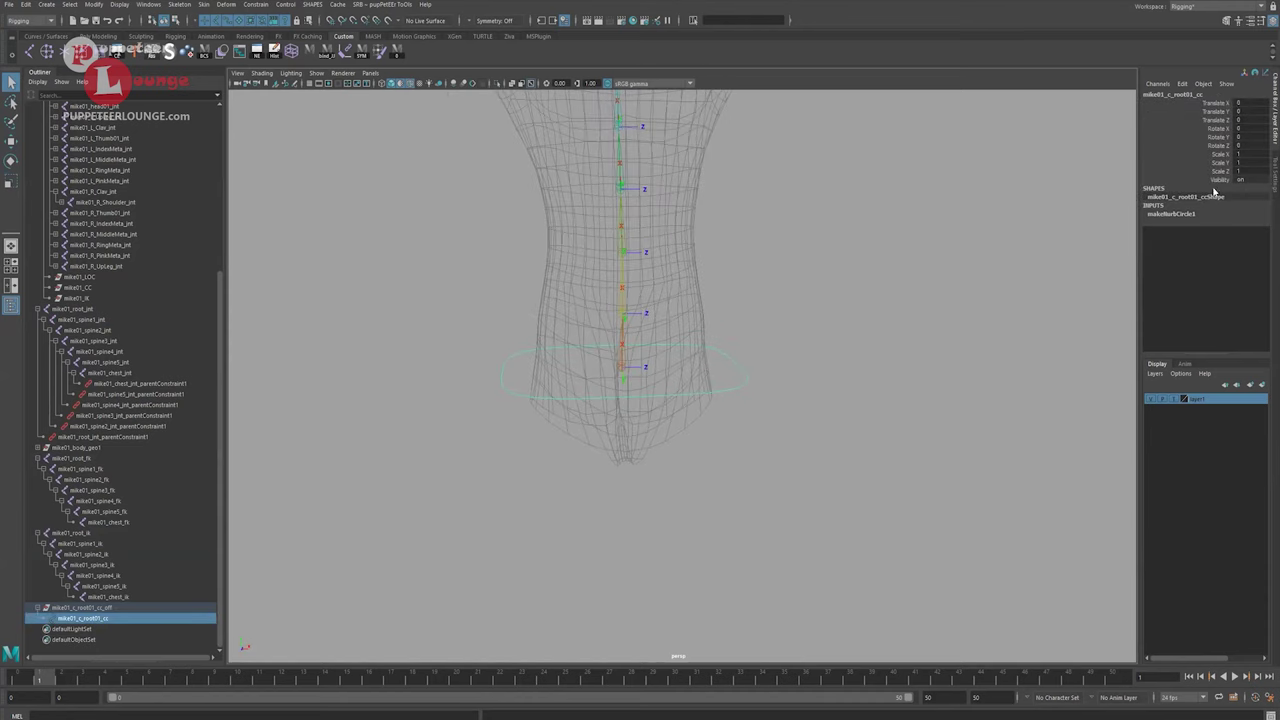
Add a keyable float attribute named ikBlend to mike01_c_root01_cc, with minimum 0 and maximum 1.
click(1182, 83)
click(1193, 172)
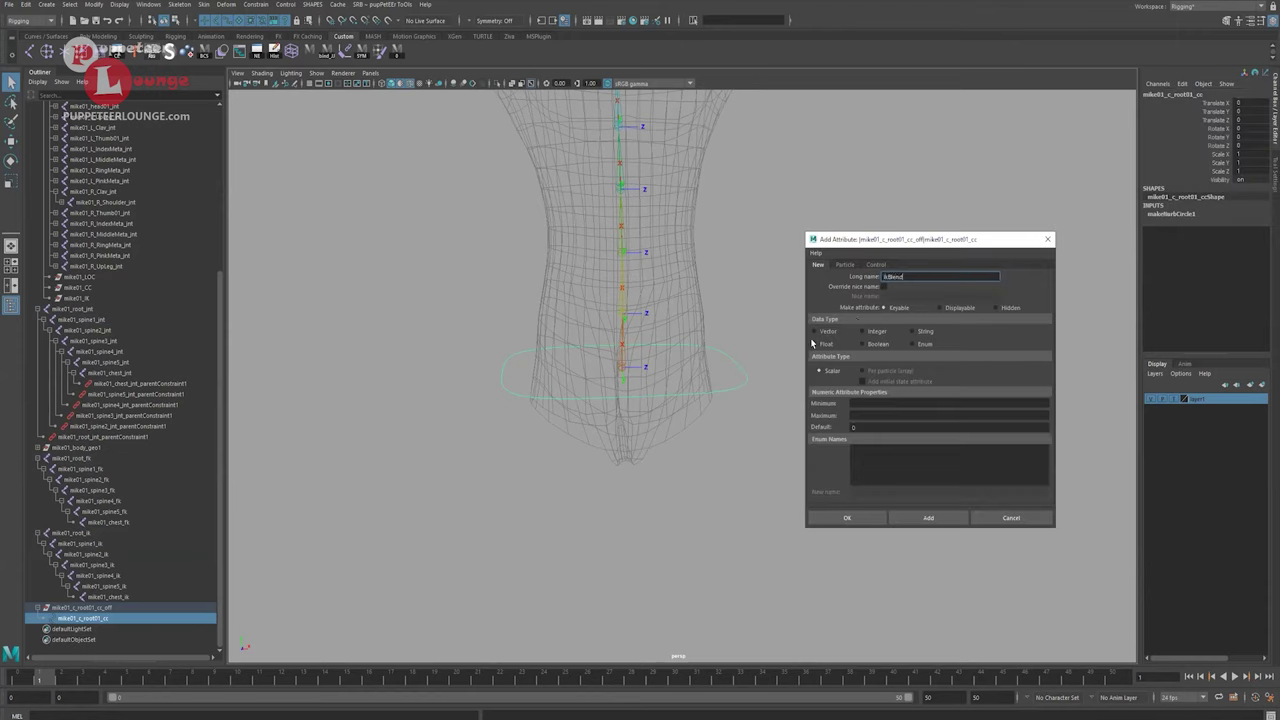
click(862, 403)
text(0)
key(Tab)
text(1)
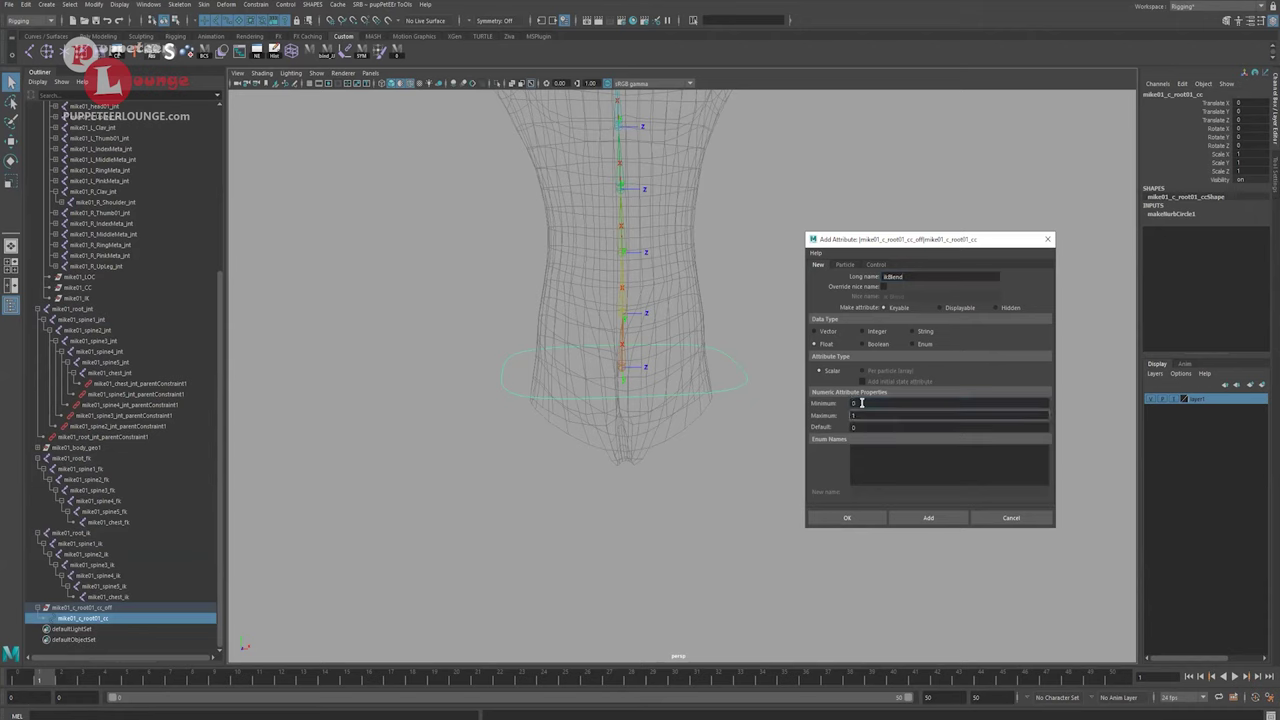
click(930, 517)
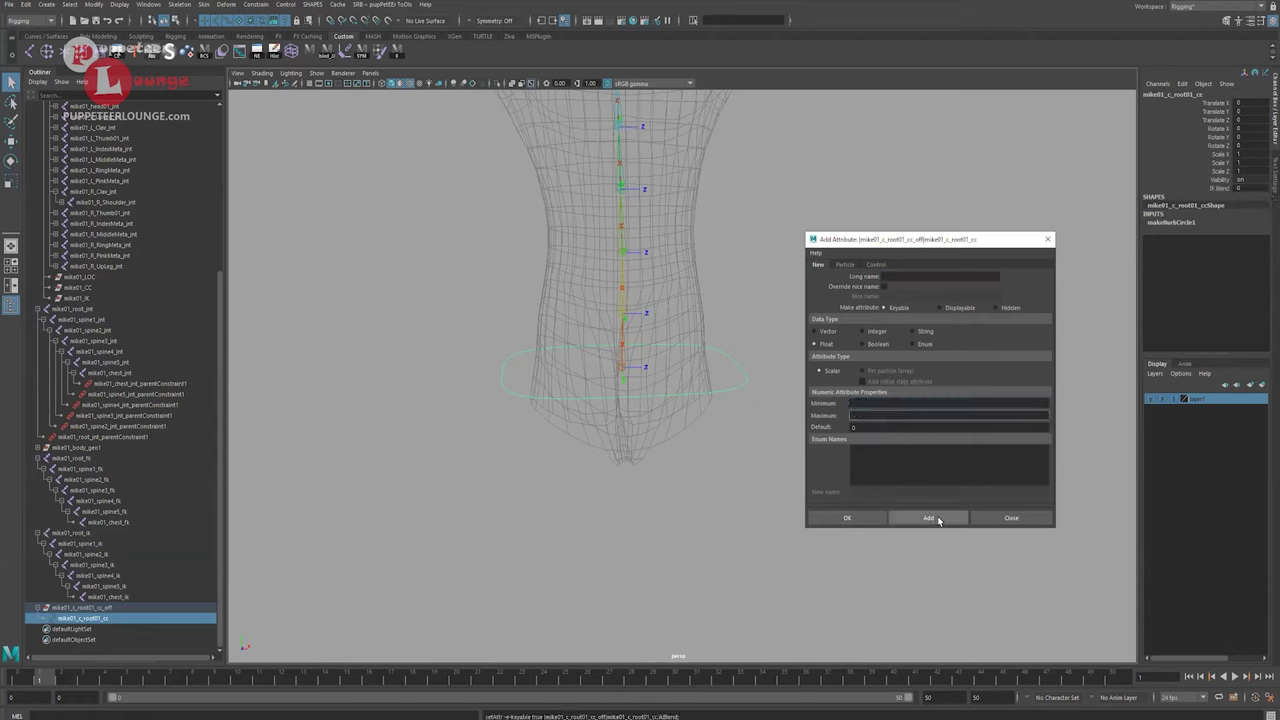
click(1002, 519)
Load mike01_c_root01_cc as the source in the Connection Editor and choose its ikBlend attribute as the output.
scroll(545, 302, down, 1)
alt+middle_drag(712, 286, 716, 386)
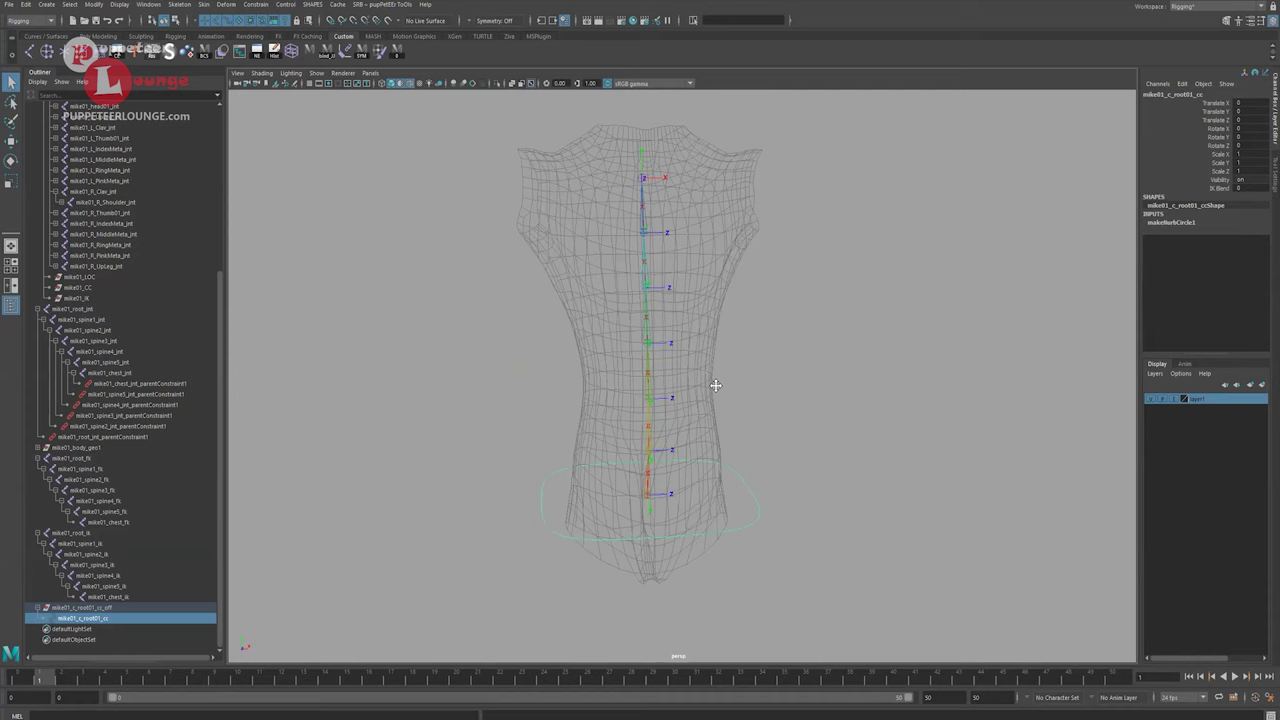
alt+right_drag(716, 385, 716, 380)
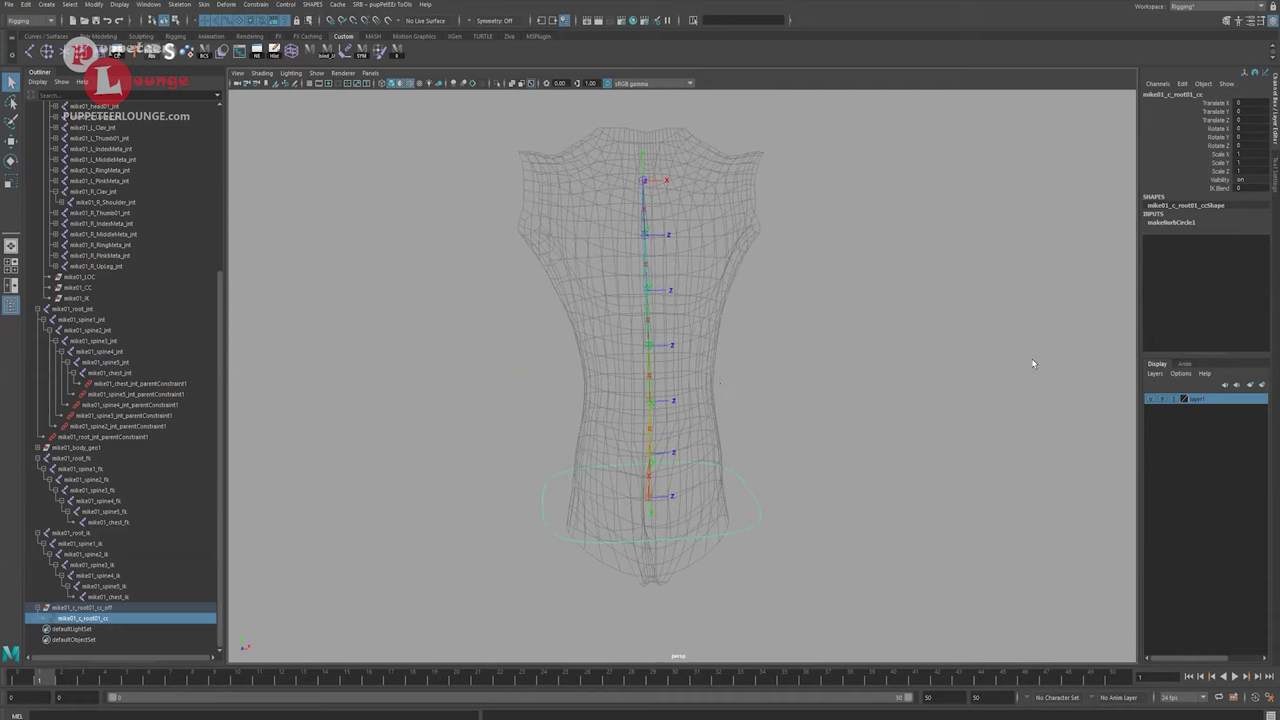
click(1221, 189)
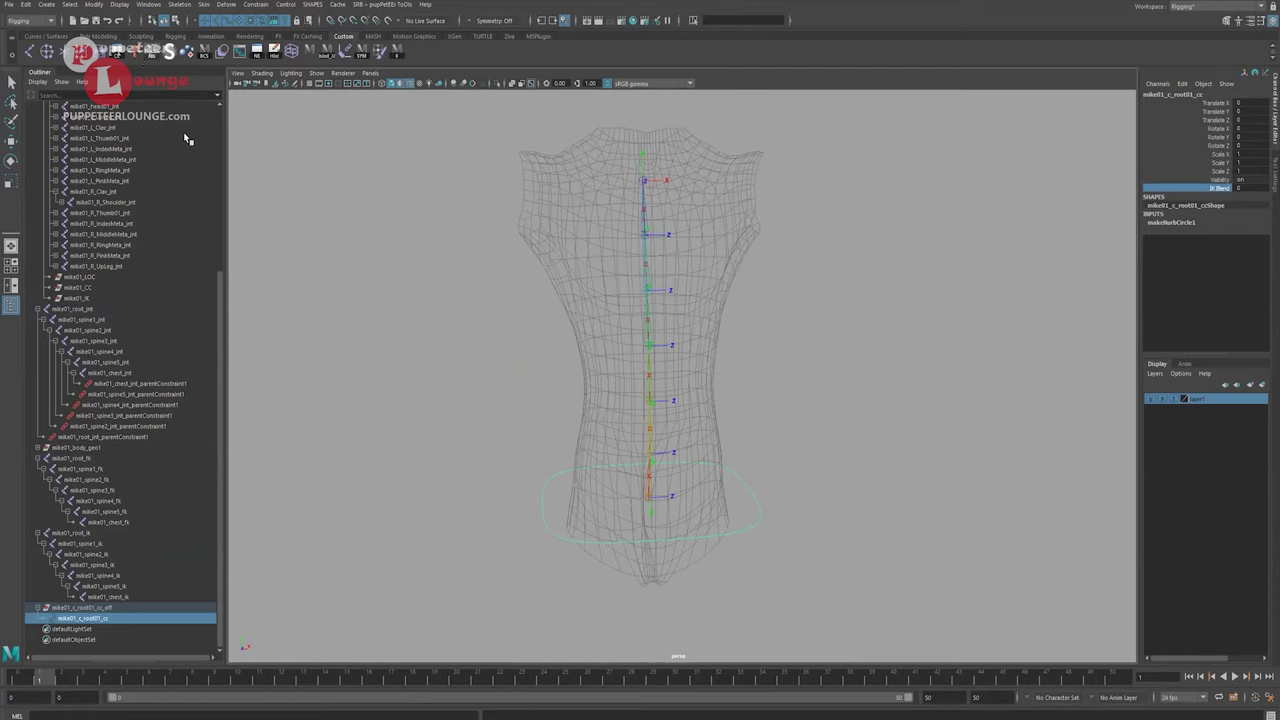
click(146, 6)
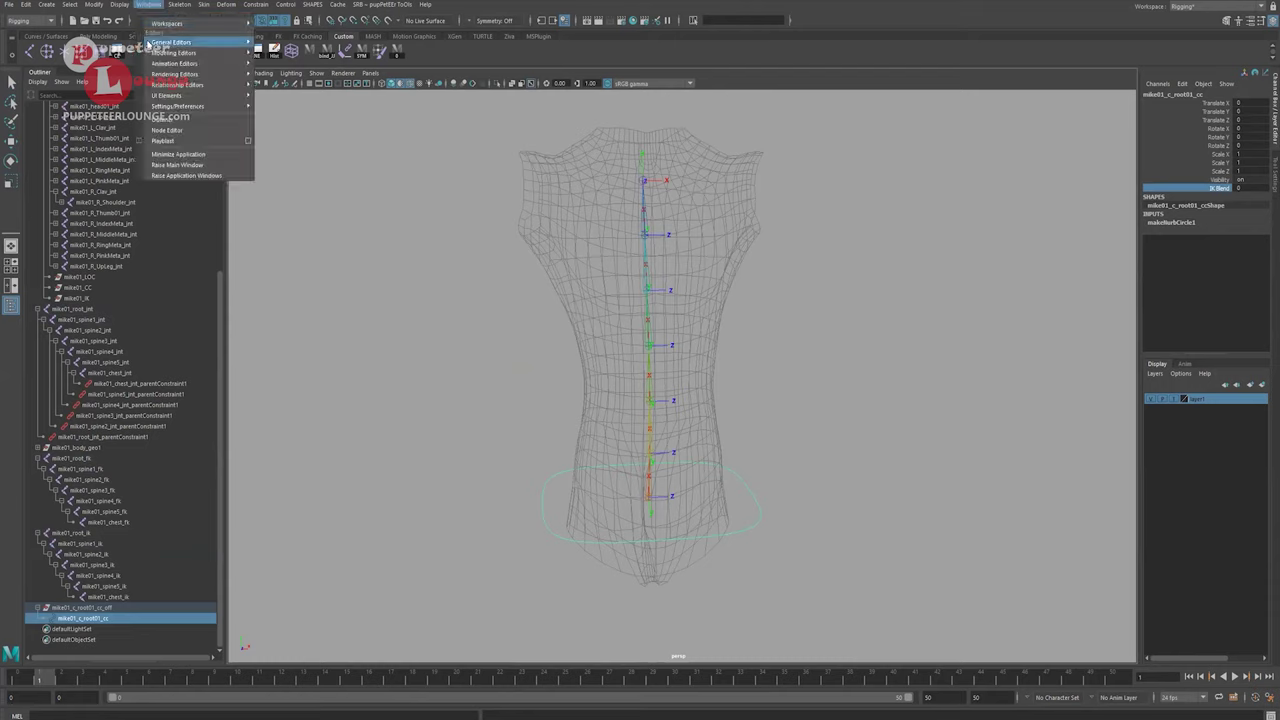
mouse_move(200, 42)
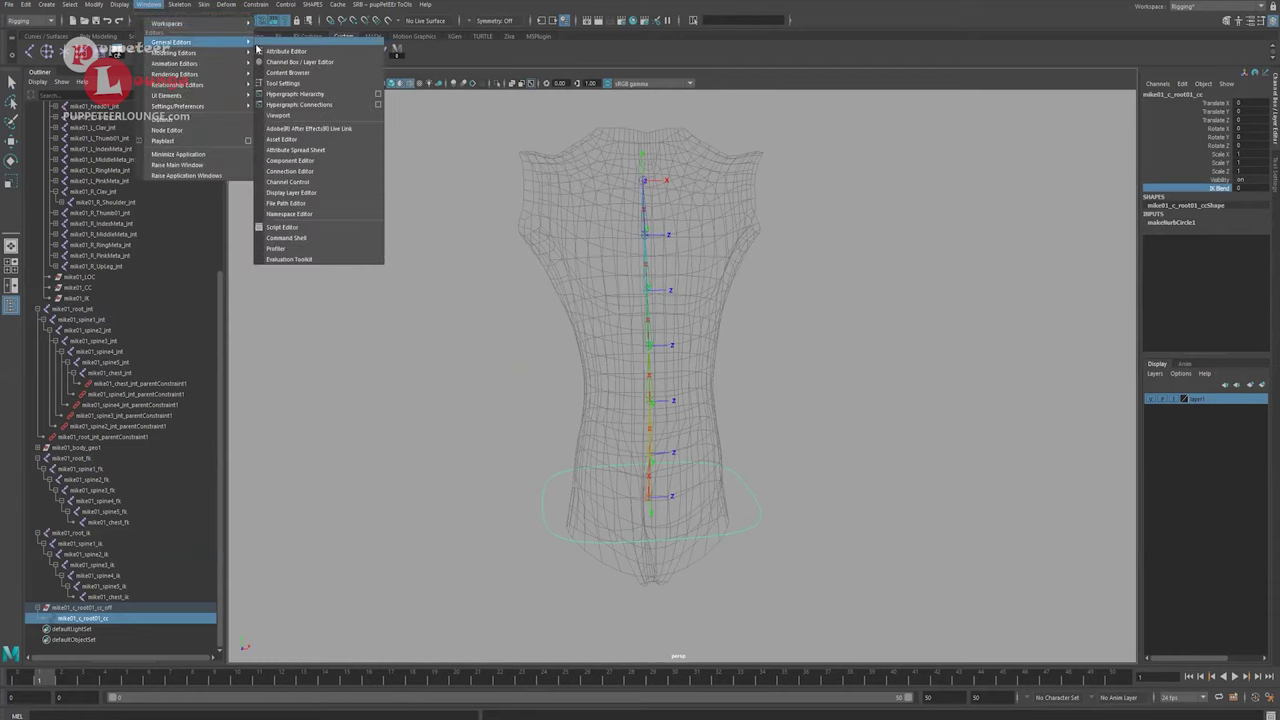
click(300, 171)
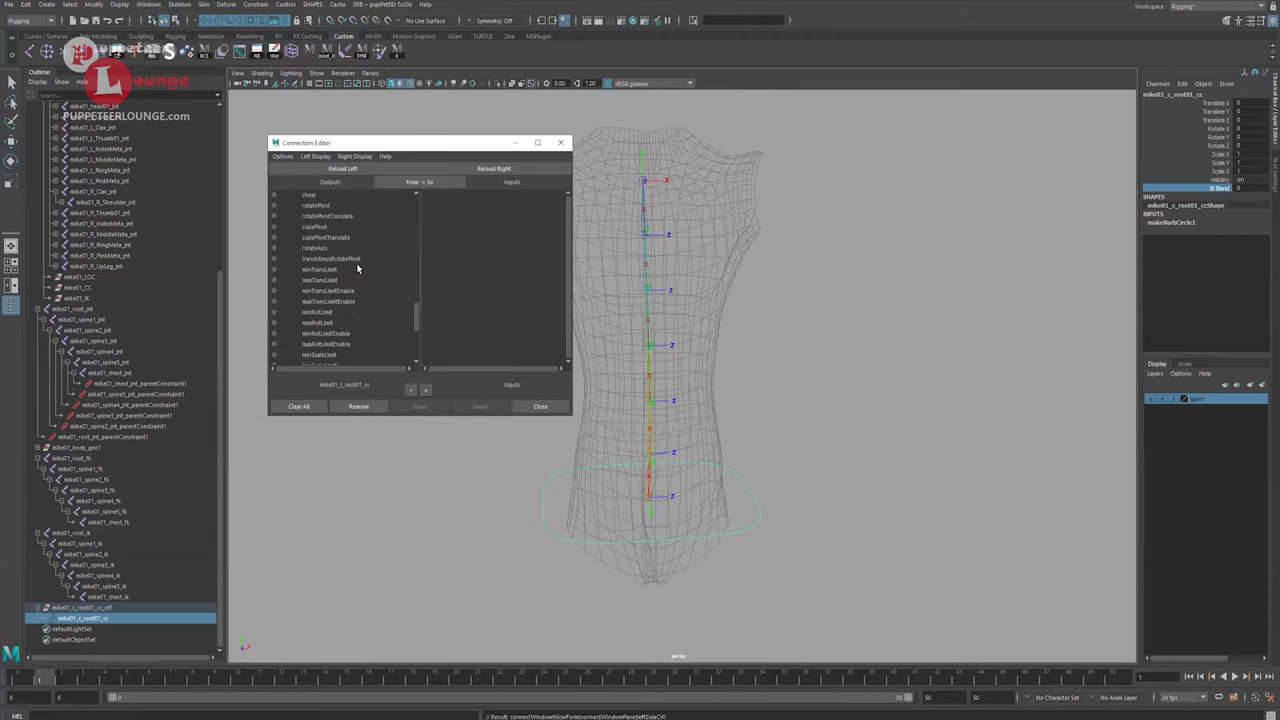
scroll(356, 263, down, 10)
click(310, 356)
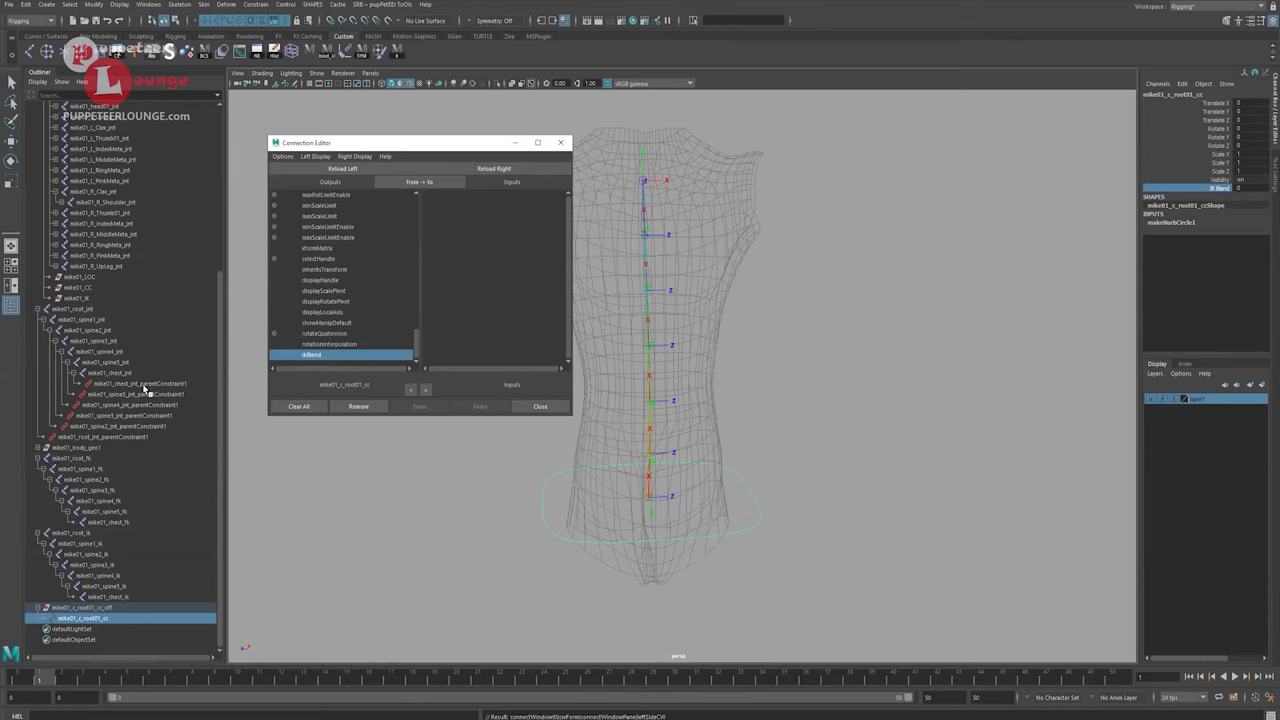
Load the root, spine2 to spine5 and chest joint parent constraints as connection targets, hiding their non-keyable attributes.
drag(137, 436, 150, 384)
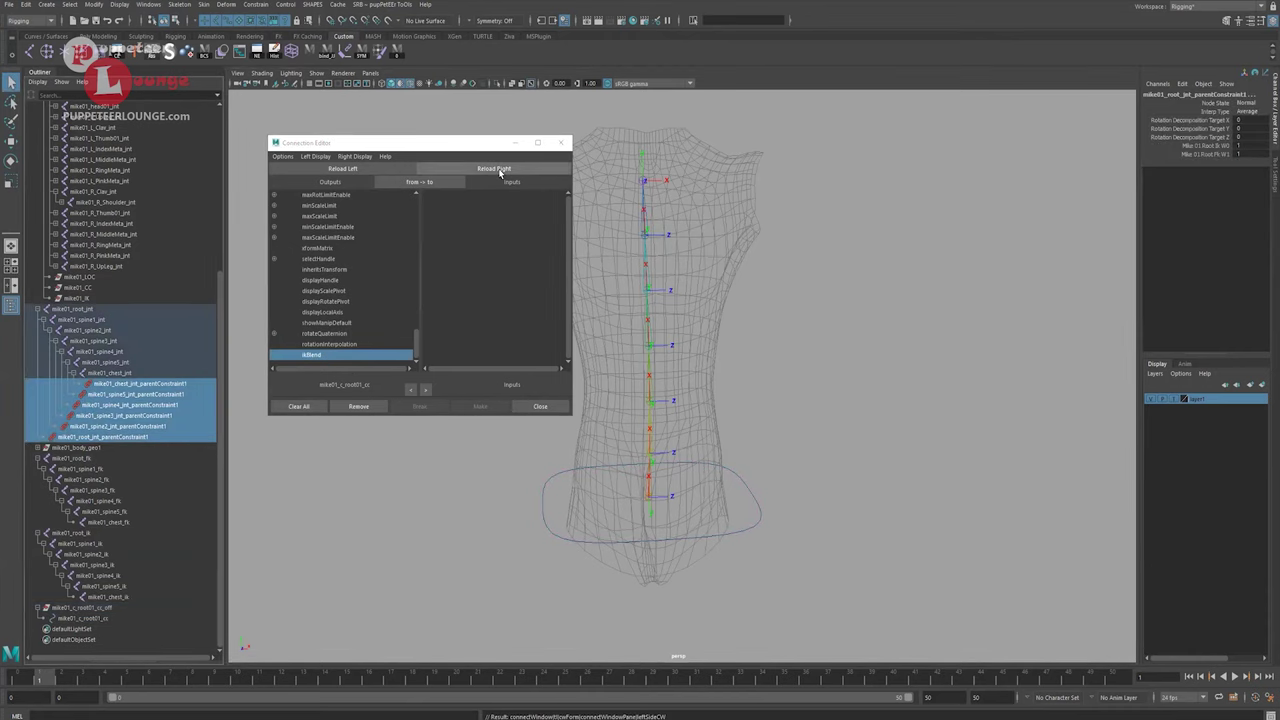
click(500, 170)
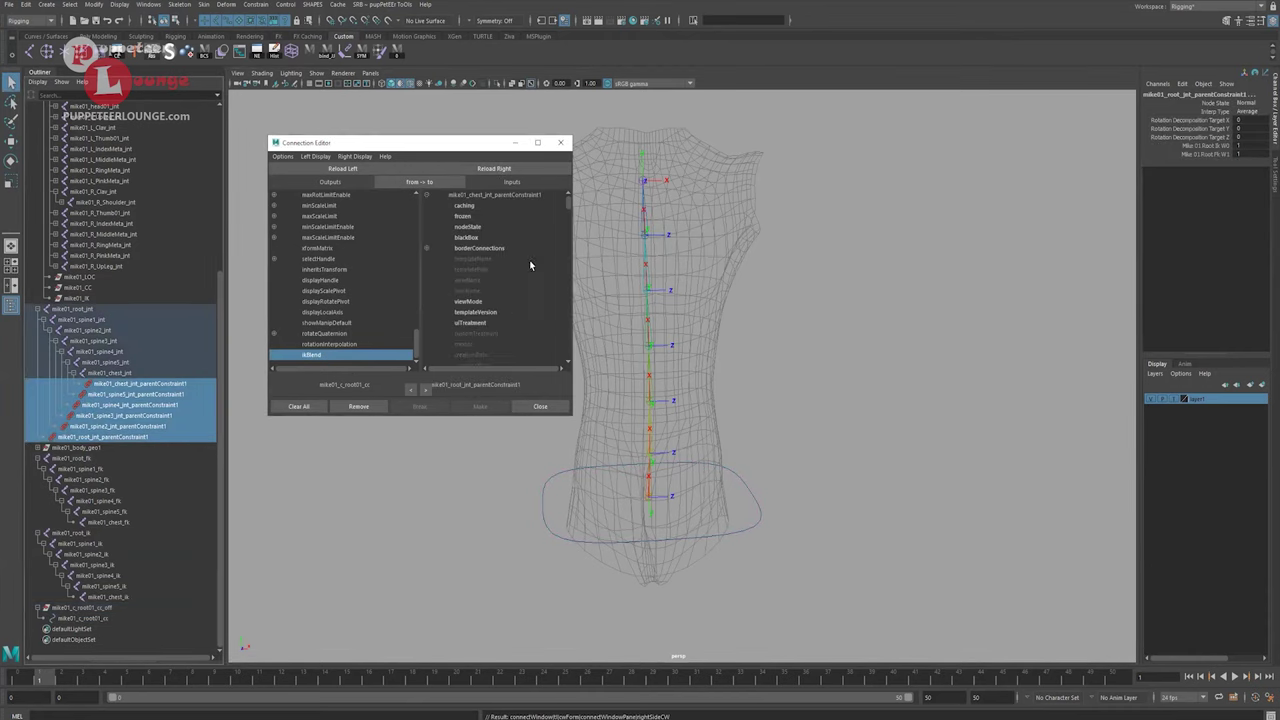
click(1208, 146)
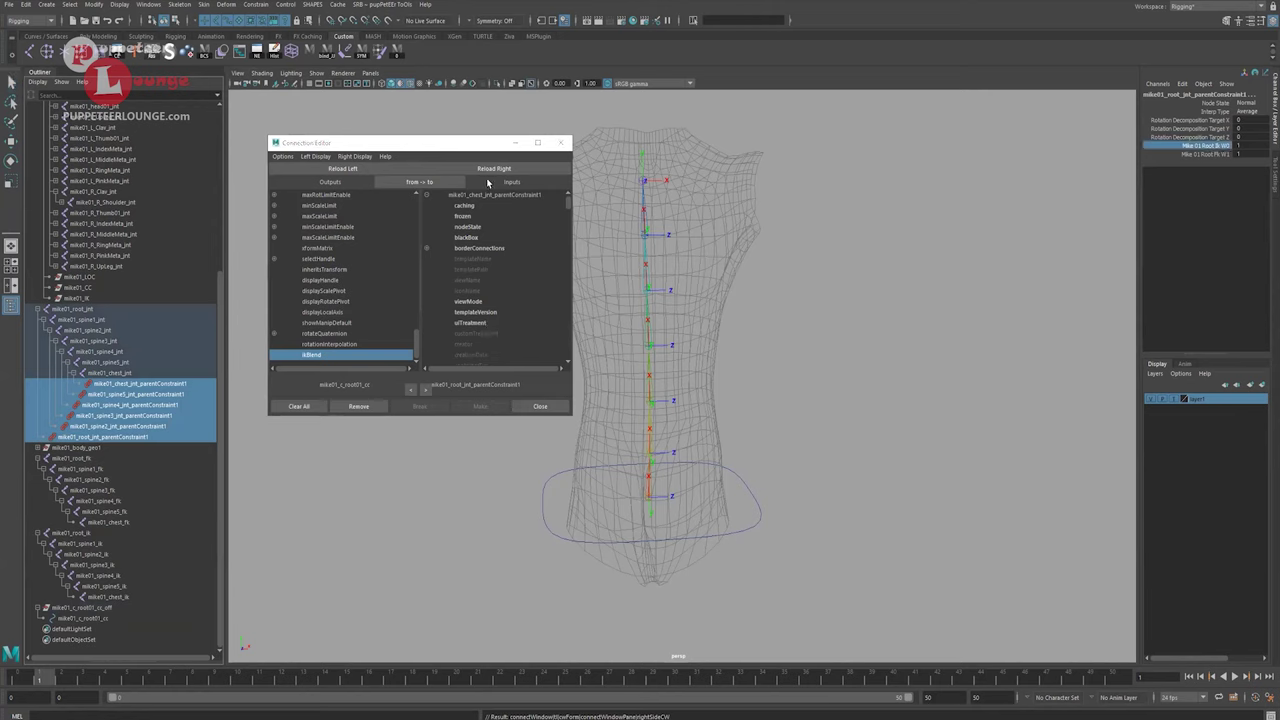
click(354, 156)
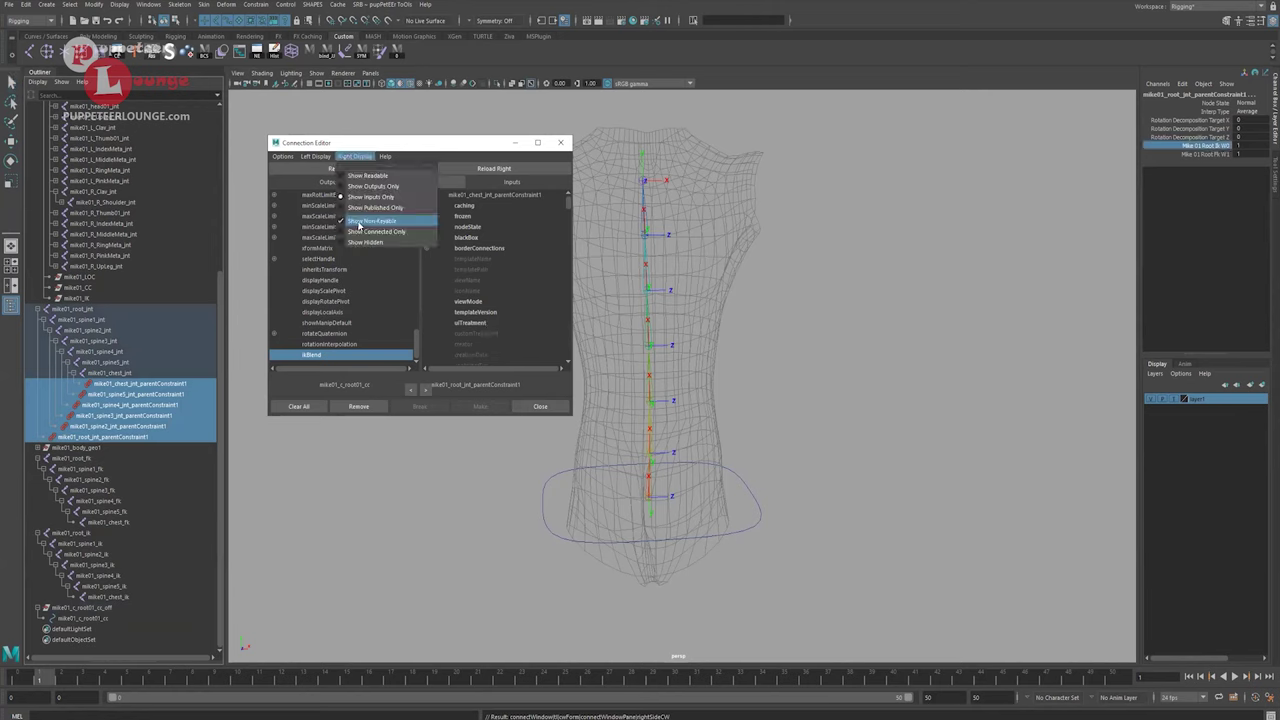
click(359, 224)
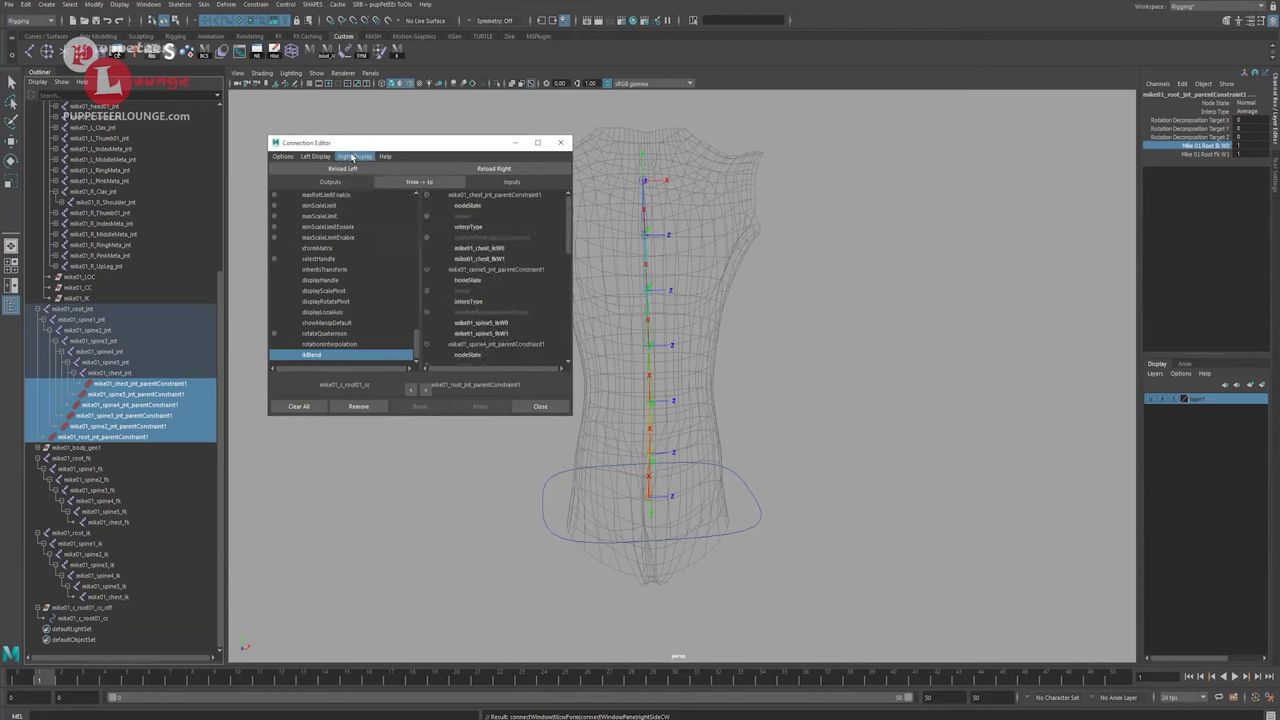
Connect ikBlend to the W0 IK weights of the chest, spine5, spine4, spine3 and spine2 joint parent constraints.
click(503, 254)
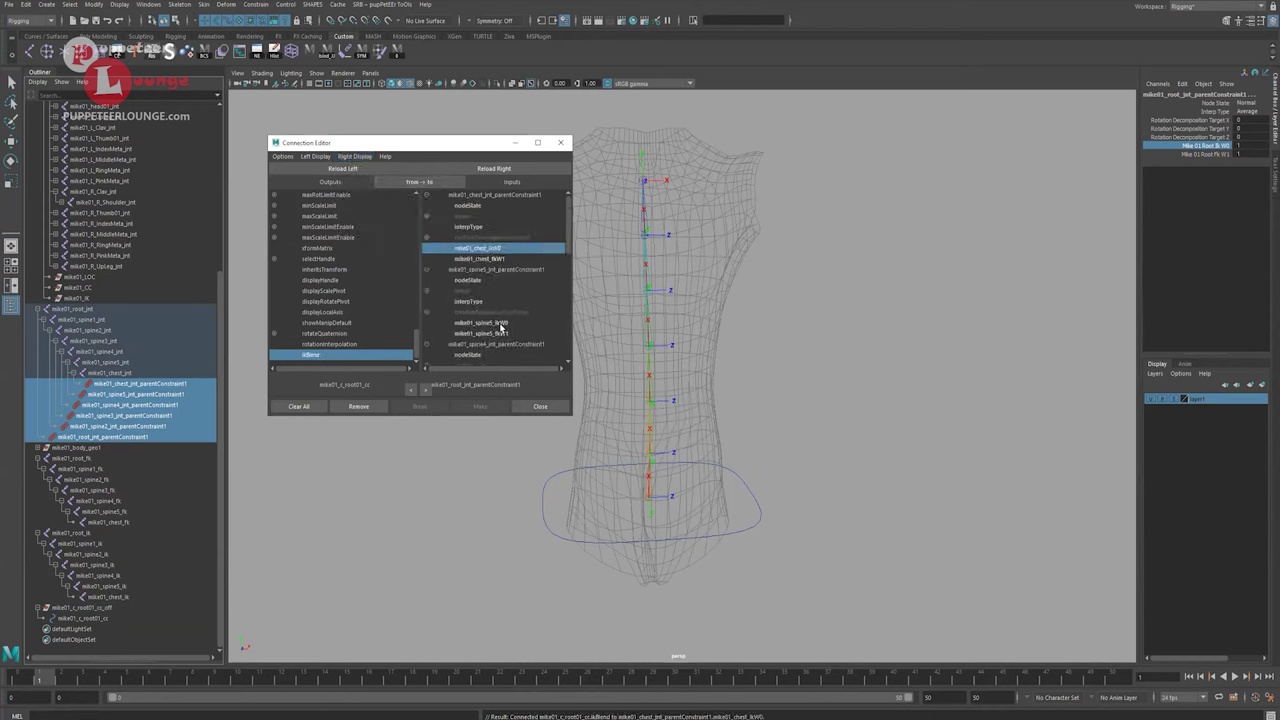
click(502, 324)
scroll(502, 325, down, 5)
click(504, 228)
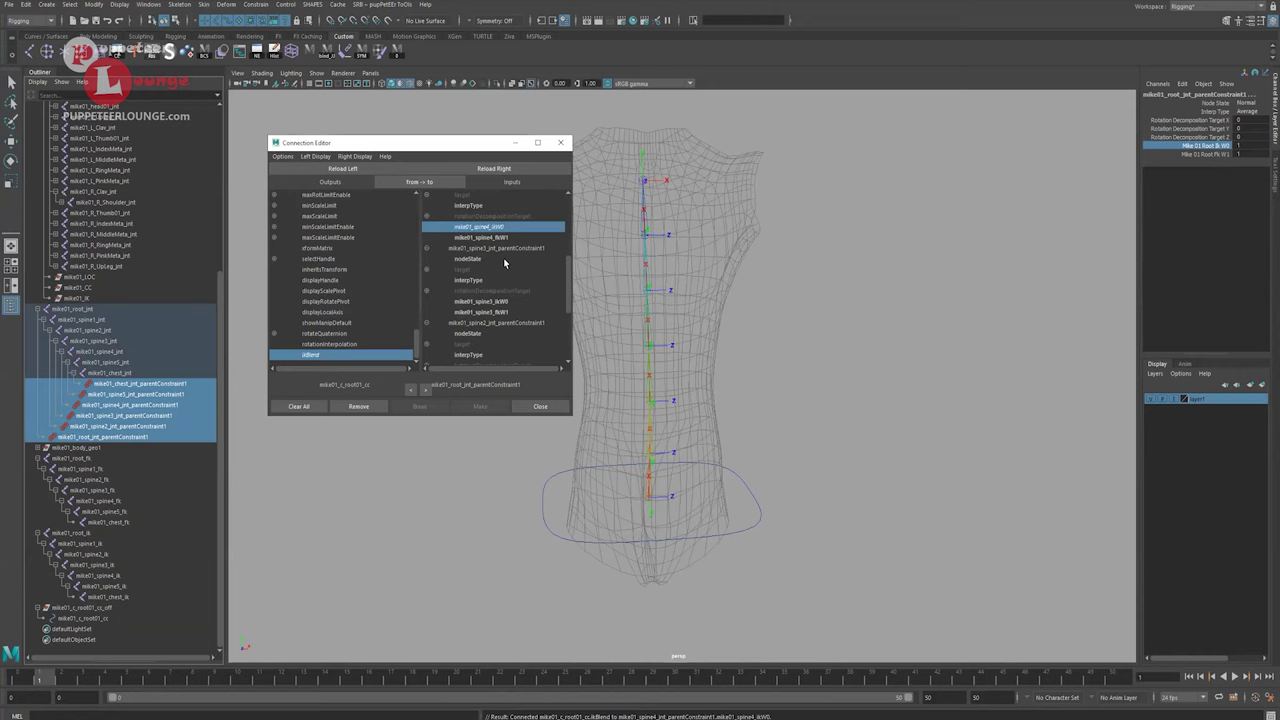
click(508, 303)
scroll(508, 316, down, 3)
click(505, 291)
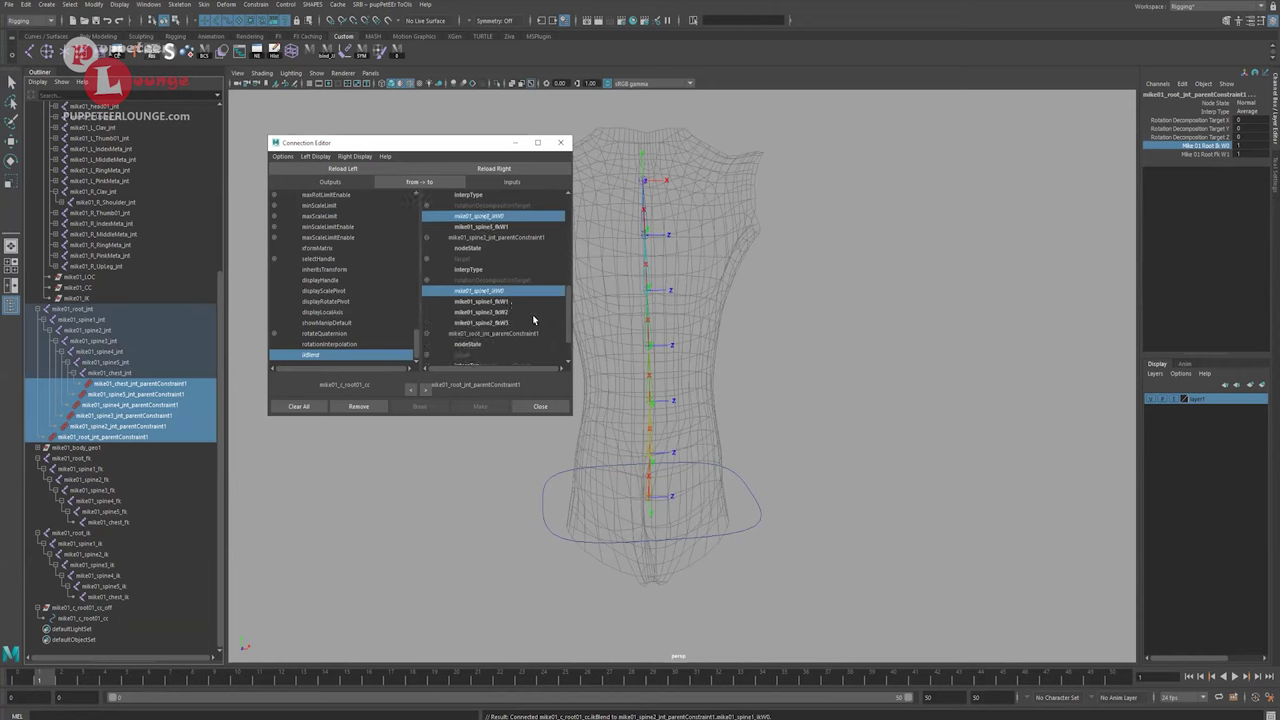
Check the target weights of the spine2 and root joint constraints, and delete mike01_spine2_jnt_parentConstraint1.
click(126, 429)
click(140, 416)
click(129, 429)
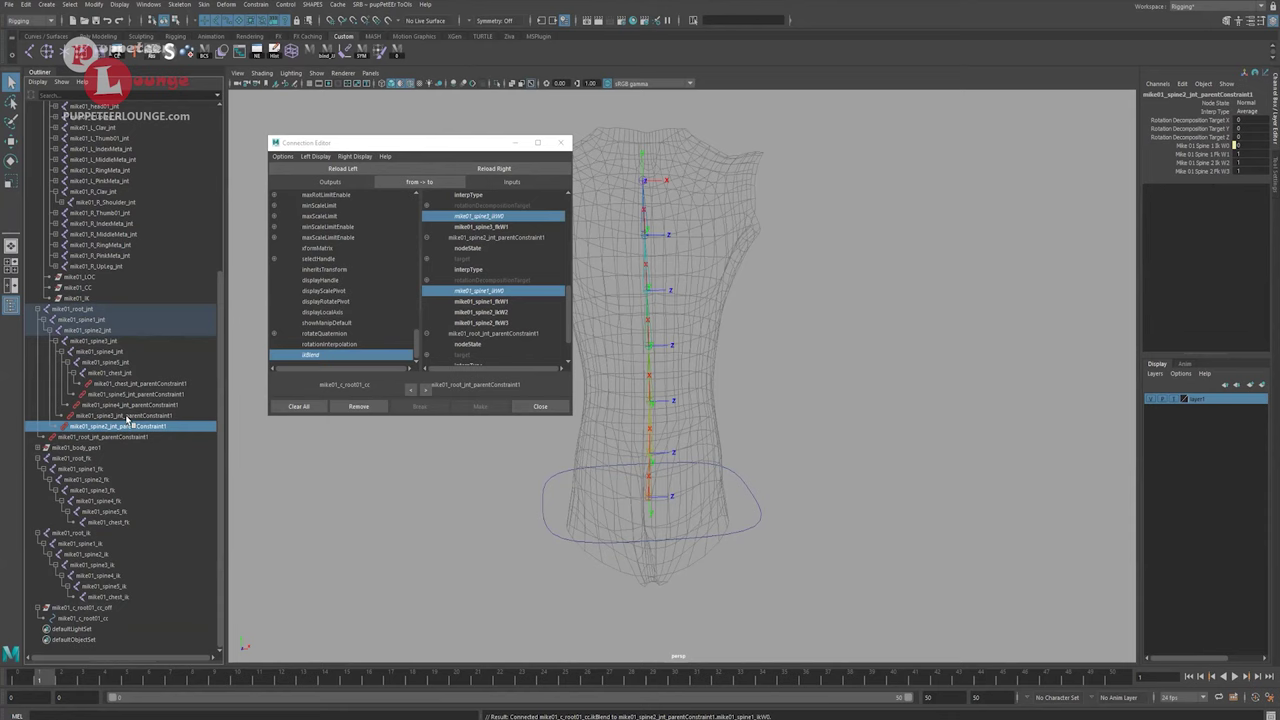
click(1204, 147)
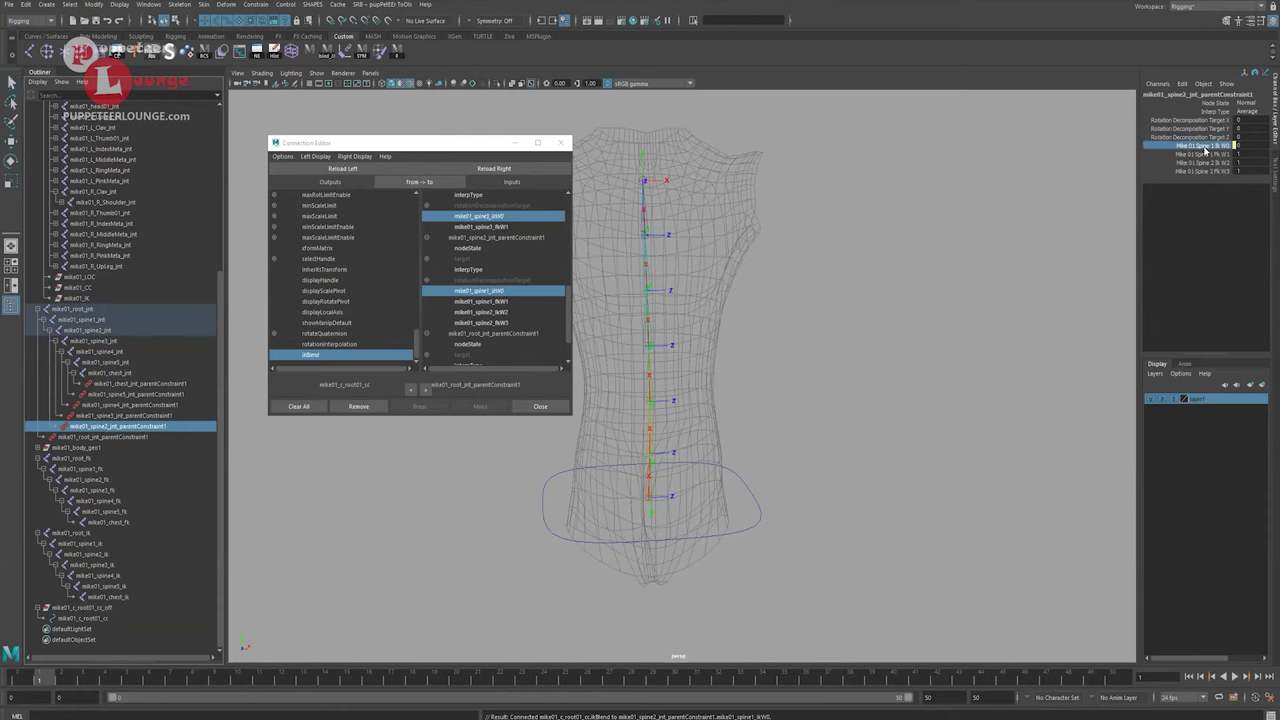
drag(1204, 147, 1209, 173)
click(1207, 164)
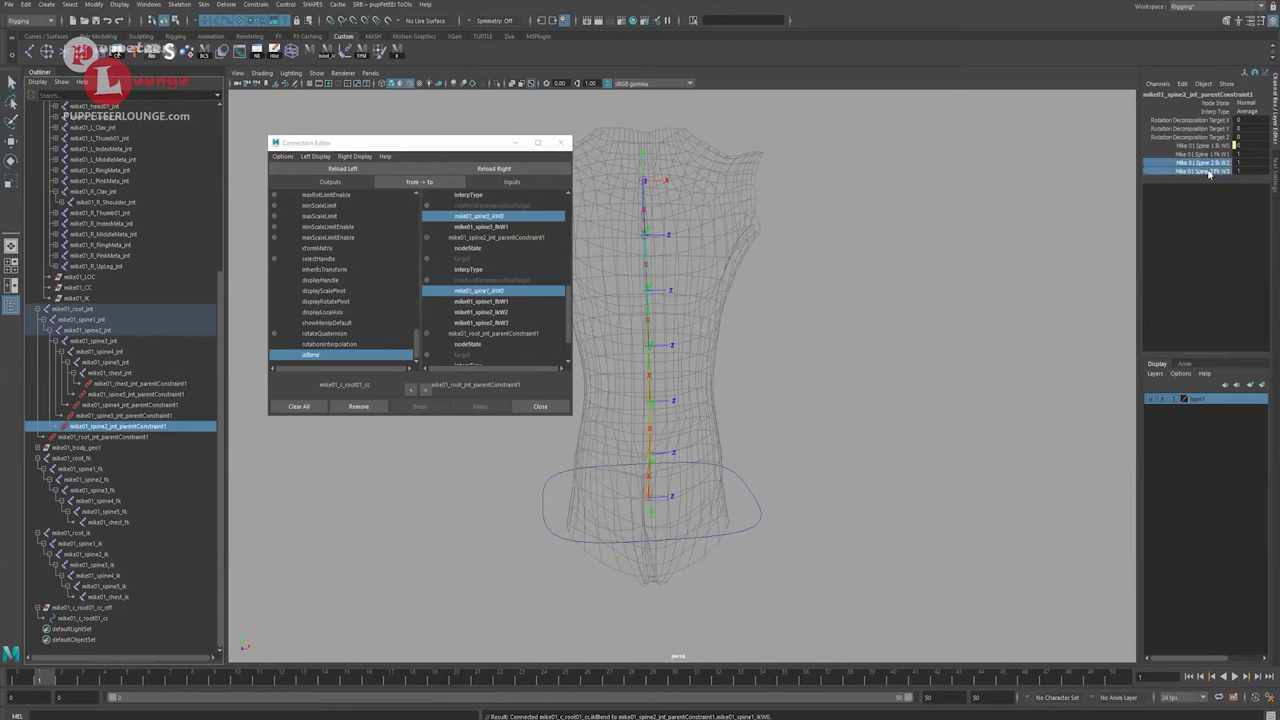
click(148, 438)
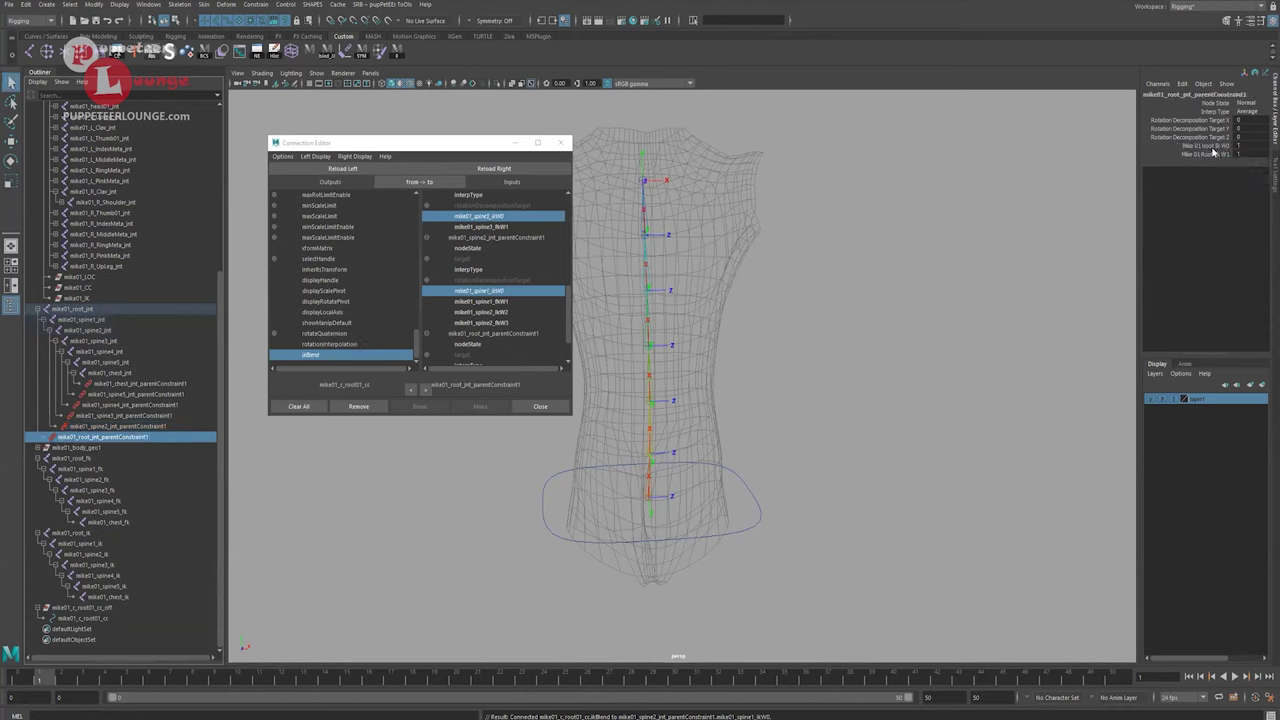
click(138, 427)
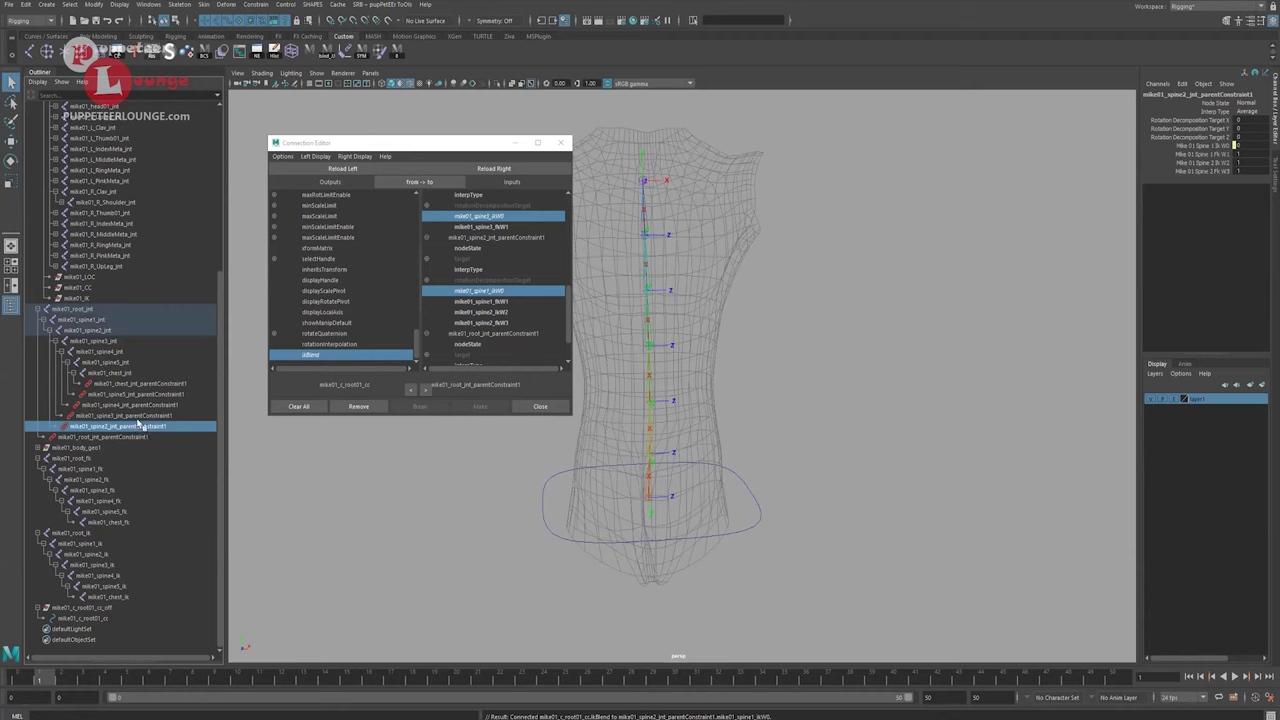
key(Delete)
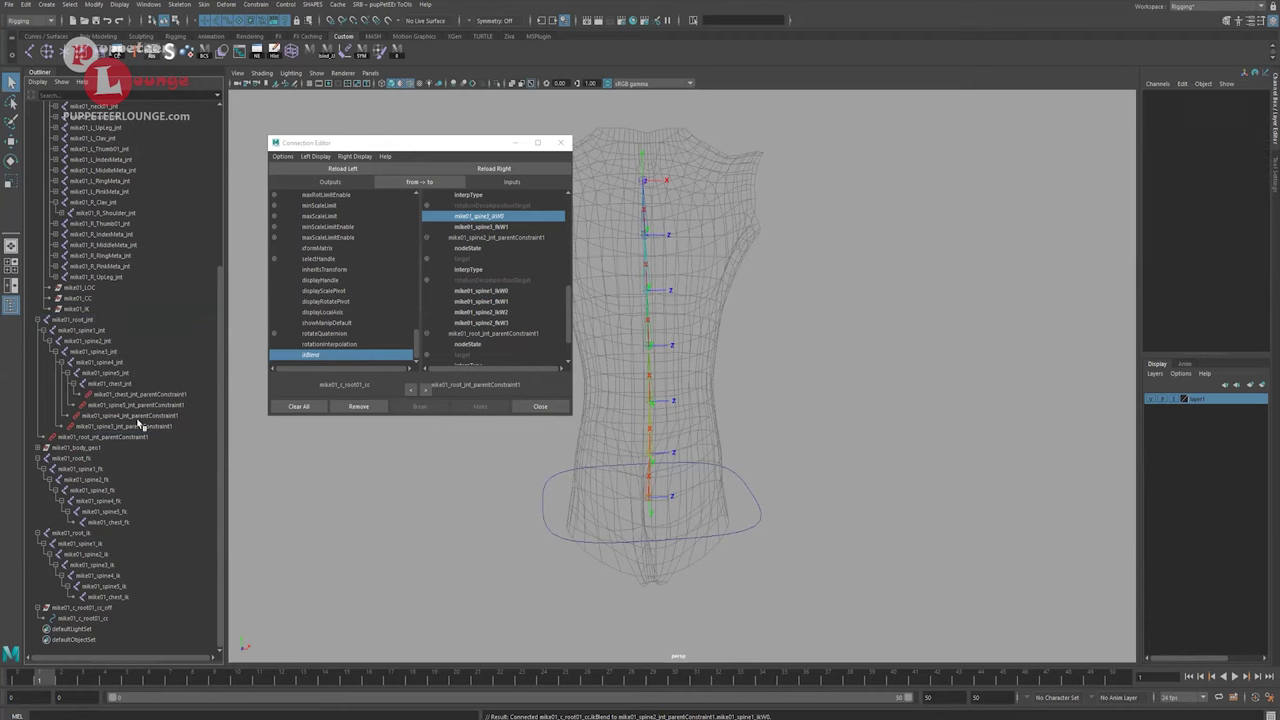
Parent constrain mike01_spine2_jnt to both mike01_spine2_ik and mike01_spine2_fk.
click(113, 342)
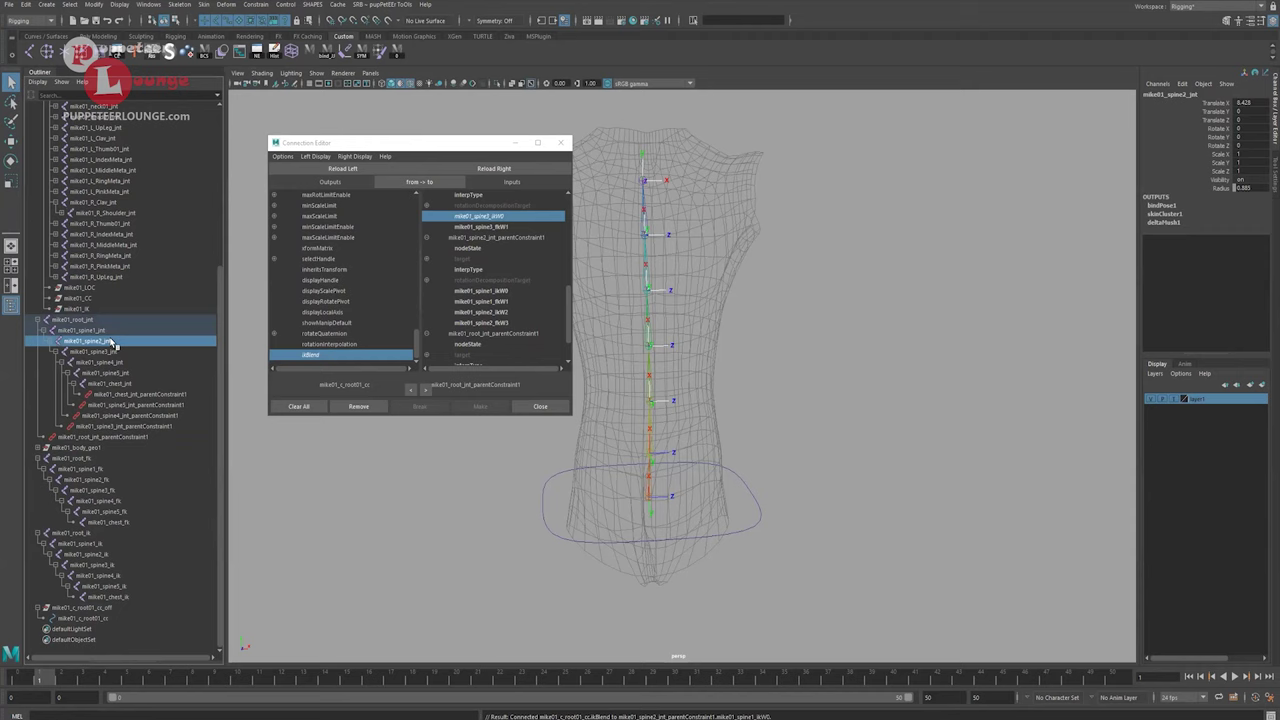
click(104, 555)
ctrl+click(100, 480)
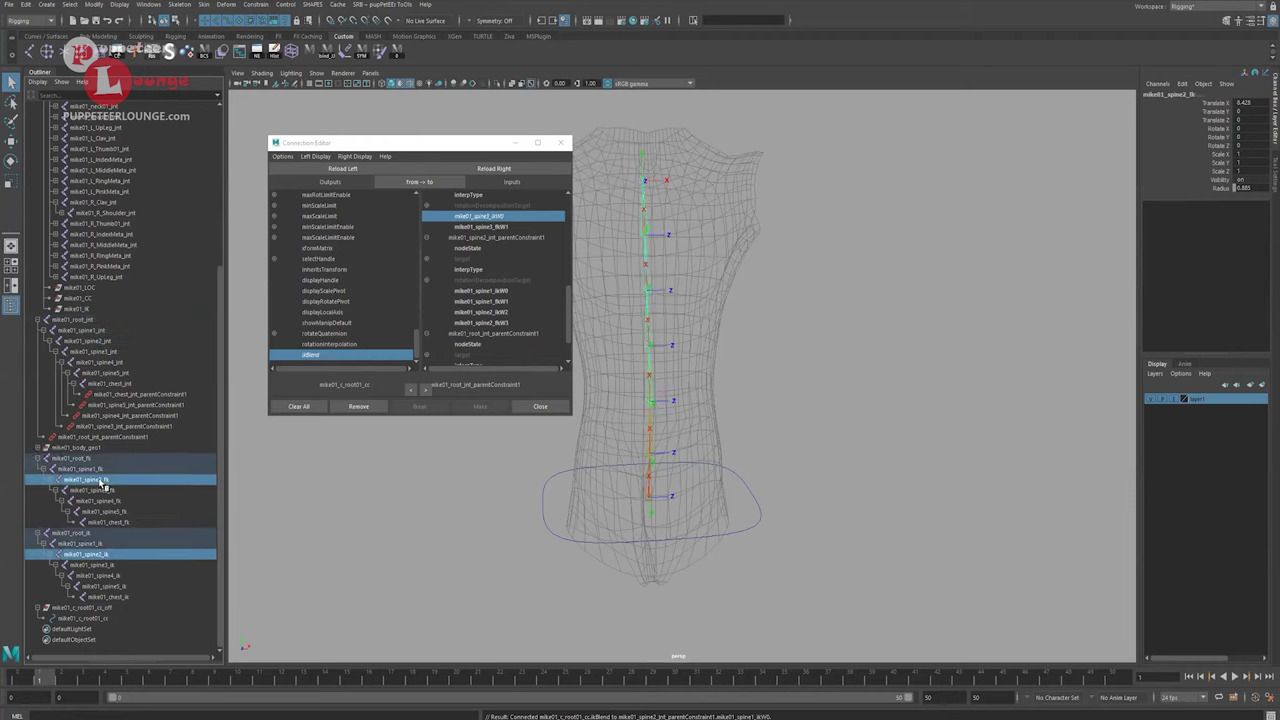
ctrl+click(108, 342)
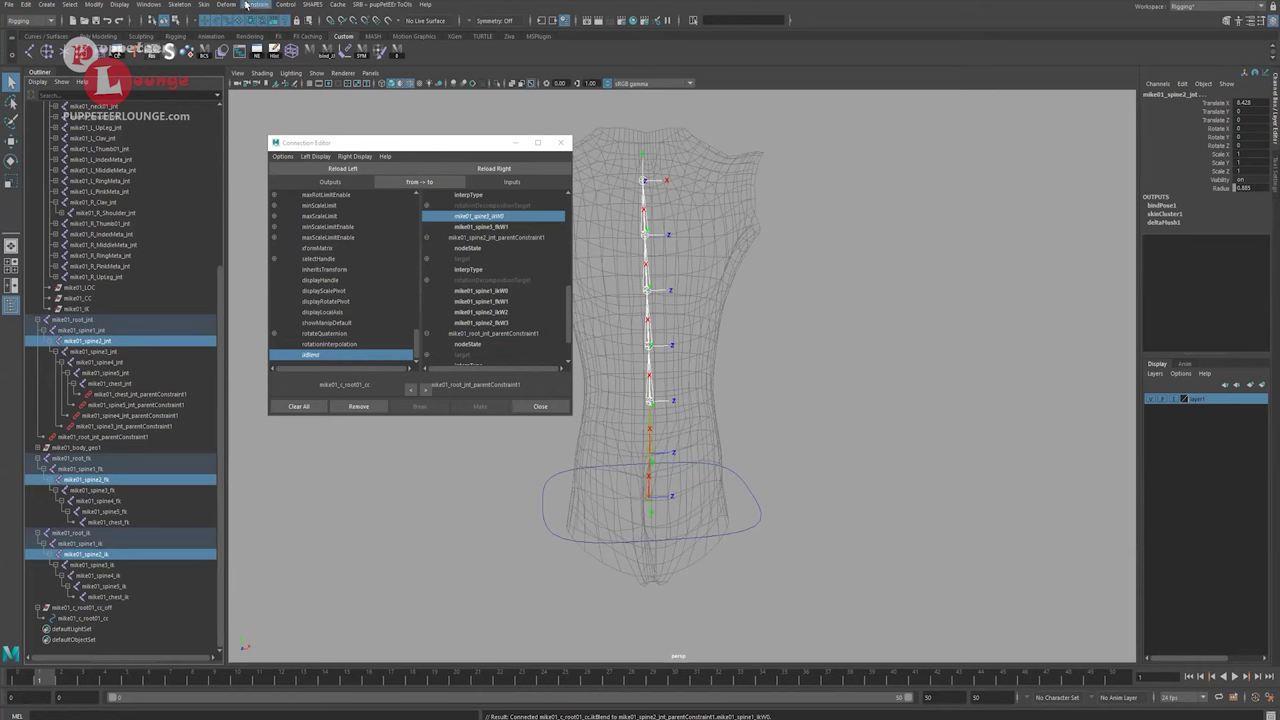
click(256, 4)
click(262, 31)
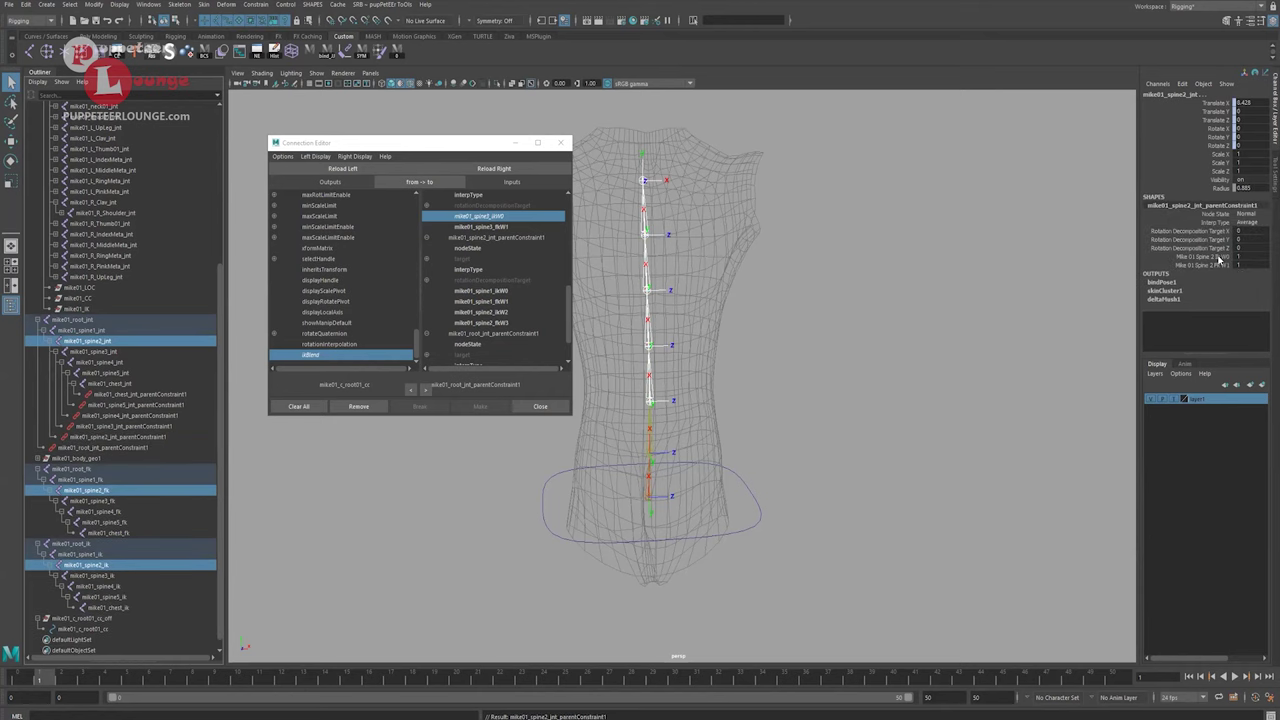
click(1212, 264)
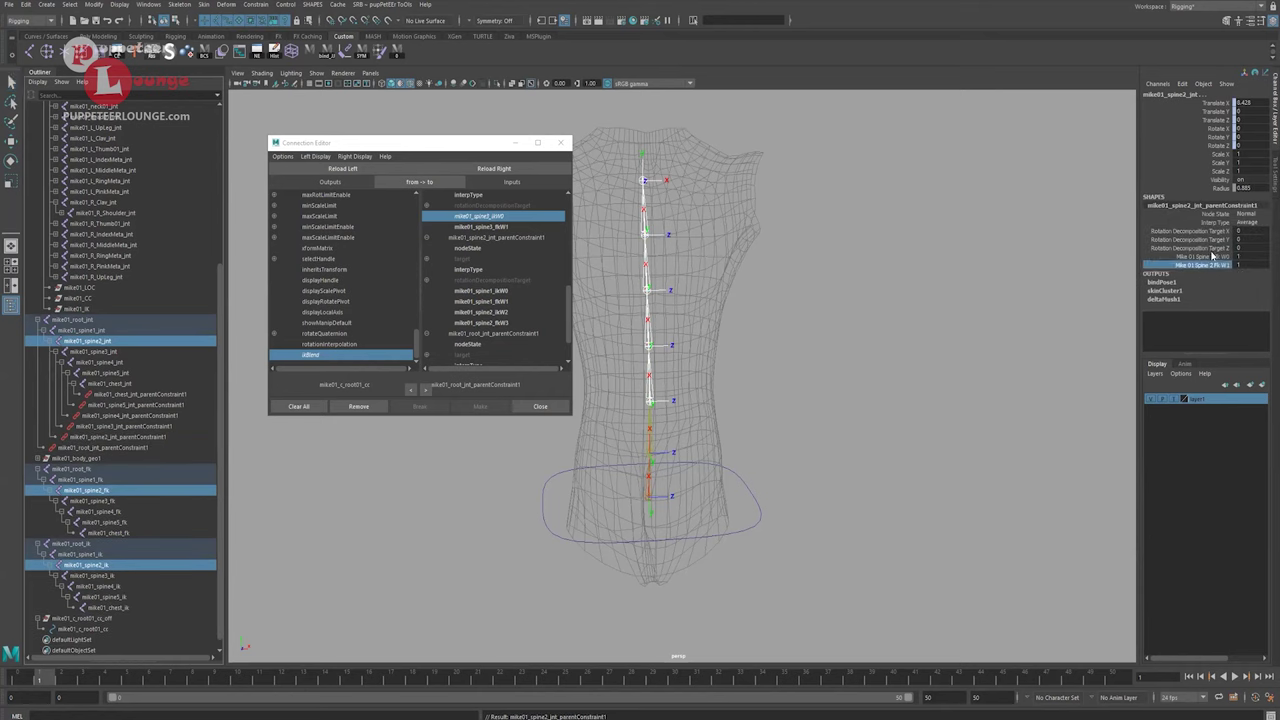
Reload the six joint parent constraints as targets and connect ikBlend to mike01_spine2_ikW0 and mike01_root_ikW0.
drag(161, 402, 150, 452)
click(509, 172)
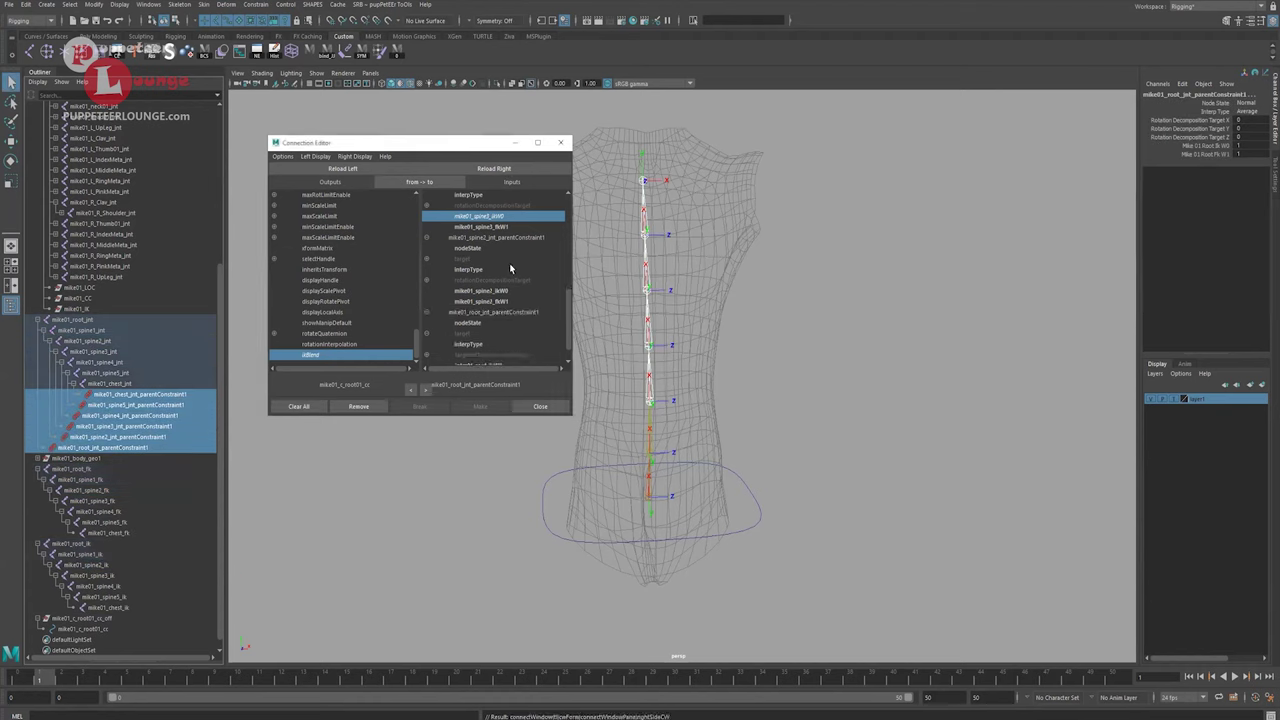
click(503, 291)
scroll(508, 338, down, 1)
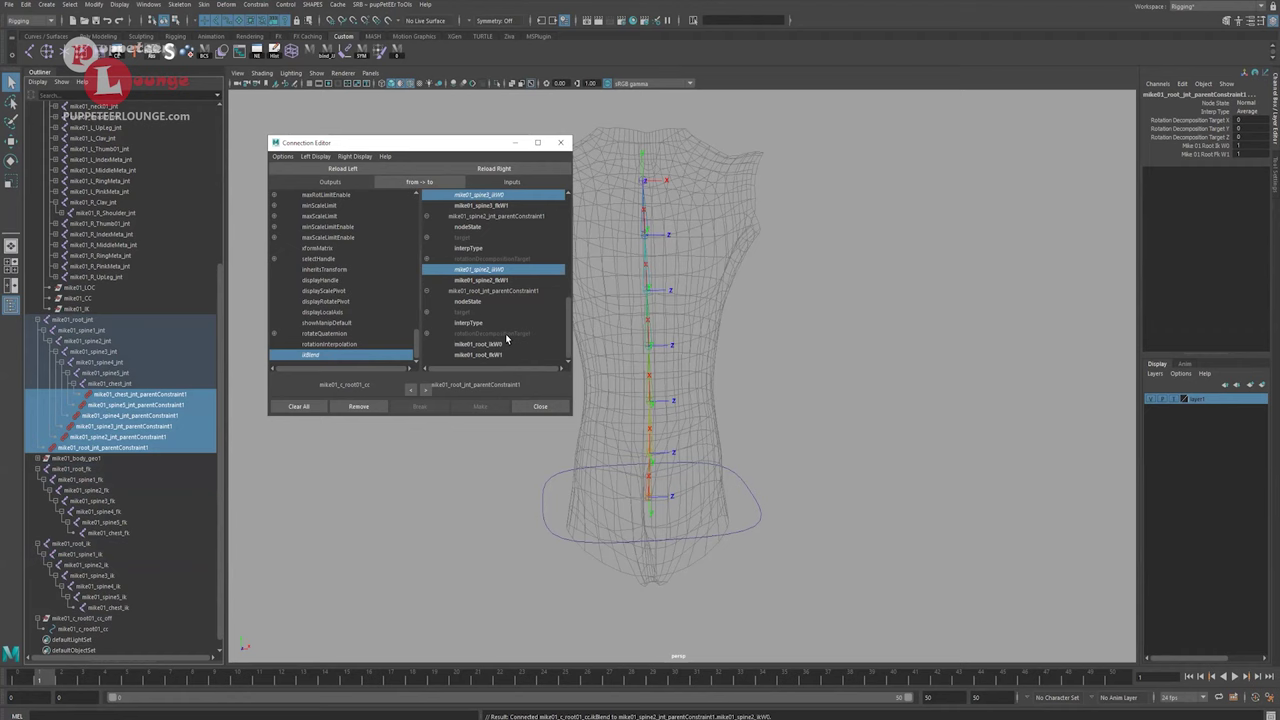
click(493, 345)
scroll(541, 330, up, 8)
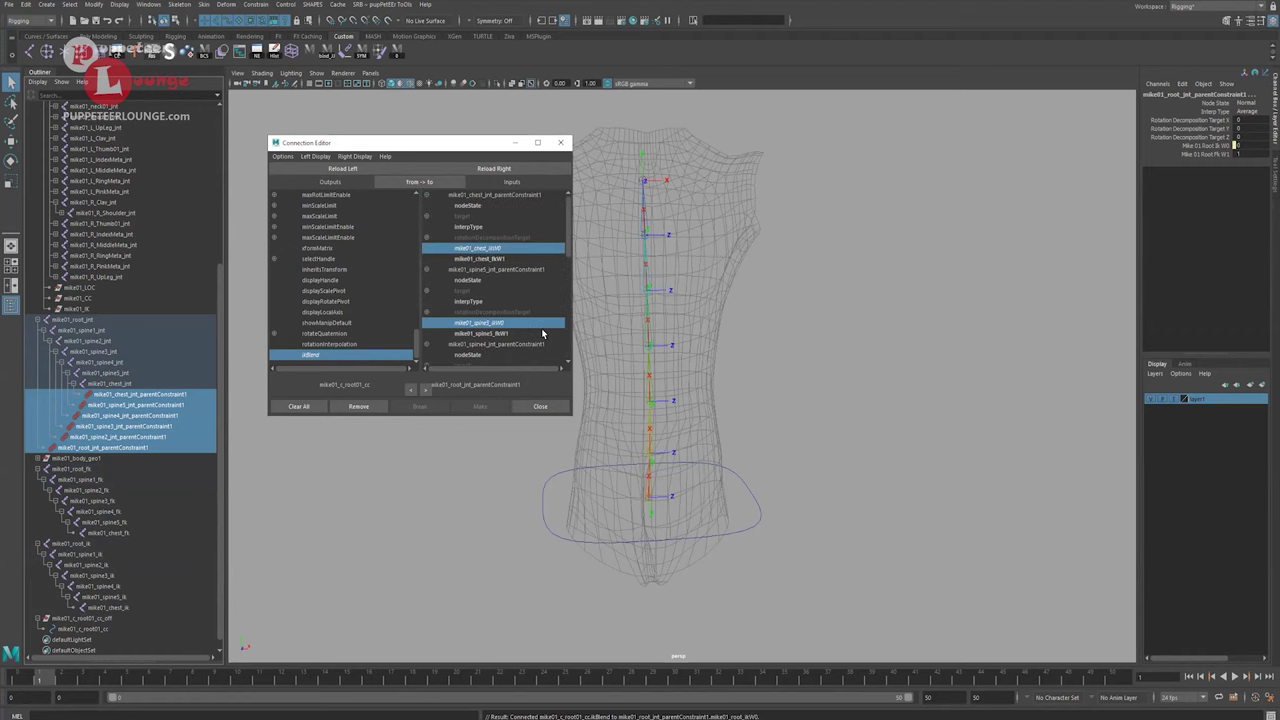
scroll(542, 333, down, 3)
scroll(541, 330, down, 6)
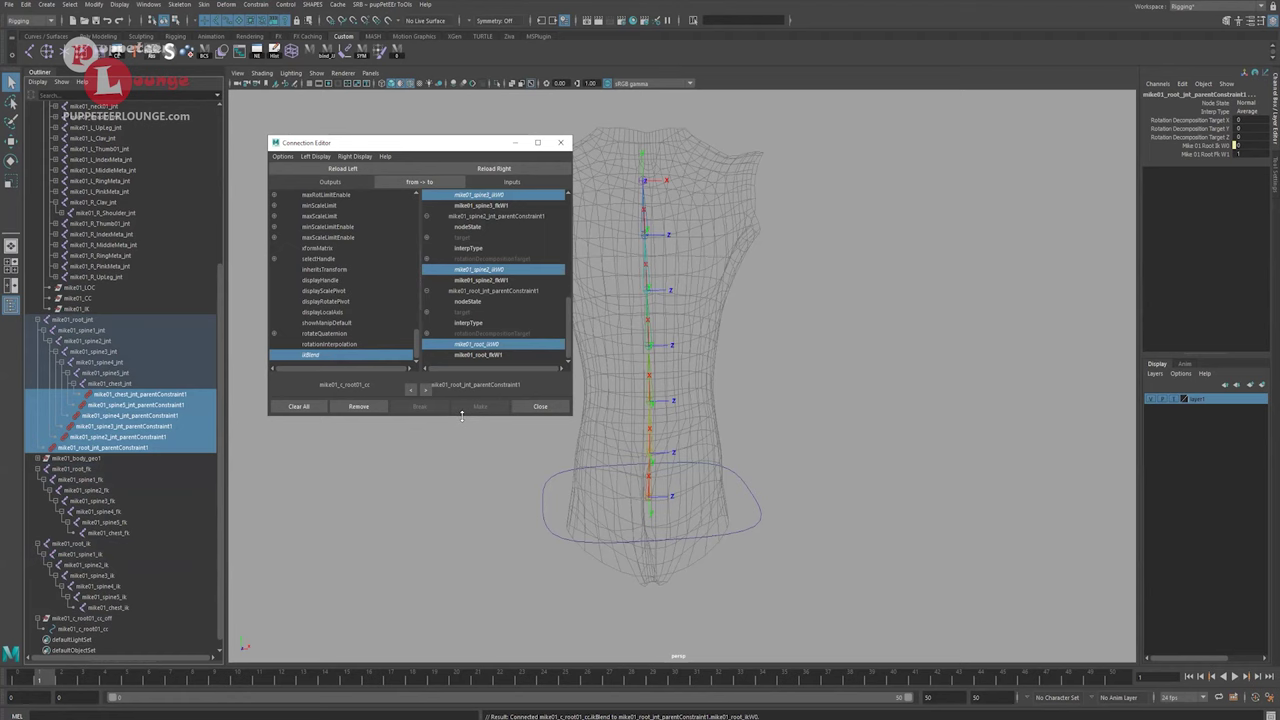
drag(461, 414, 470, 597)
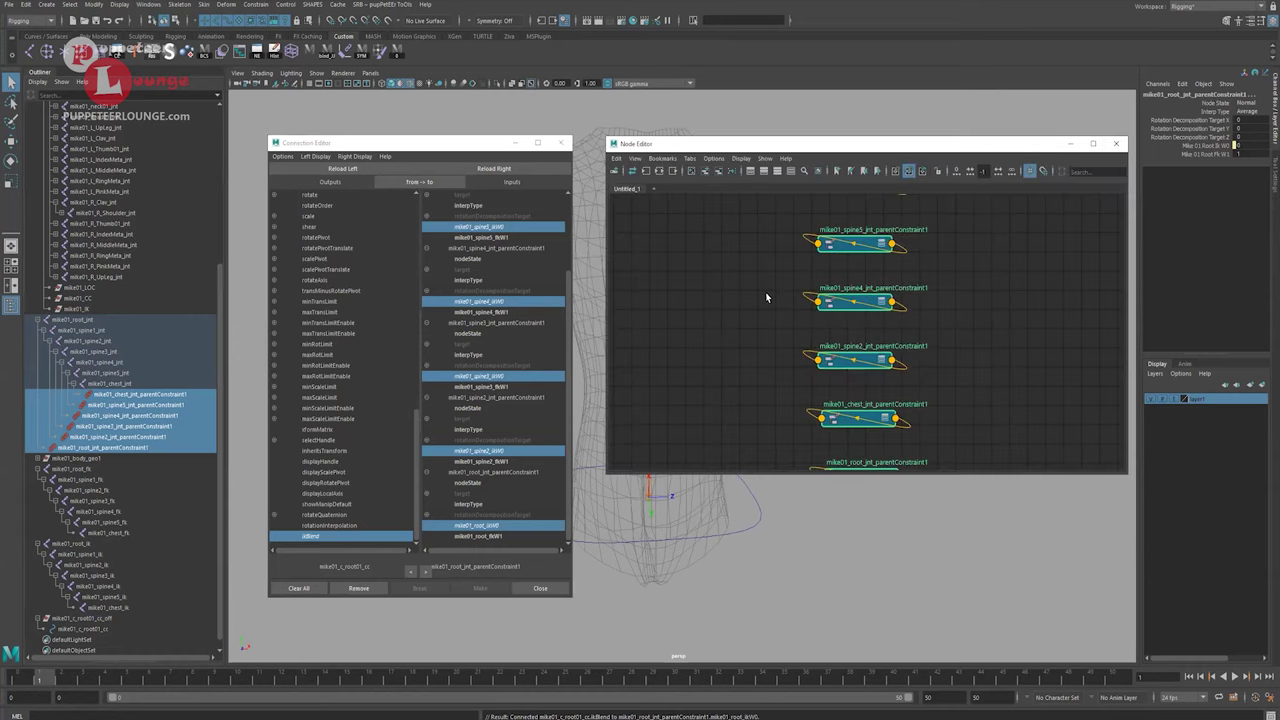
Create a reverse node in the Node Editor beside the spine parent constraint nodes.
alt+middle_drag(750, 294, 808, 301)
key(Tab)
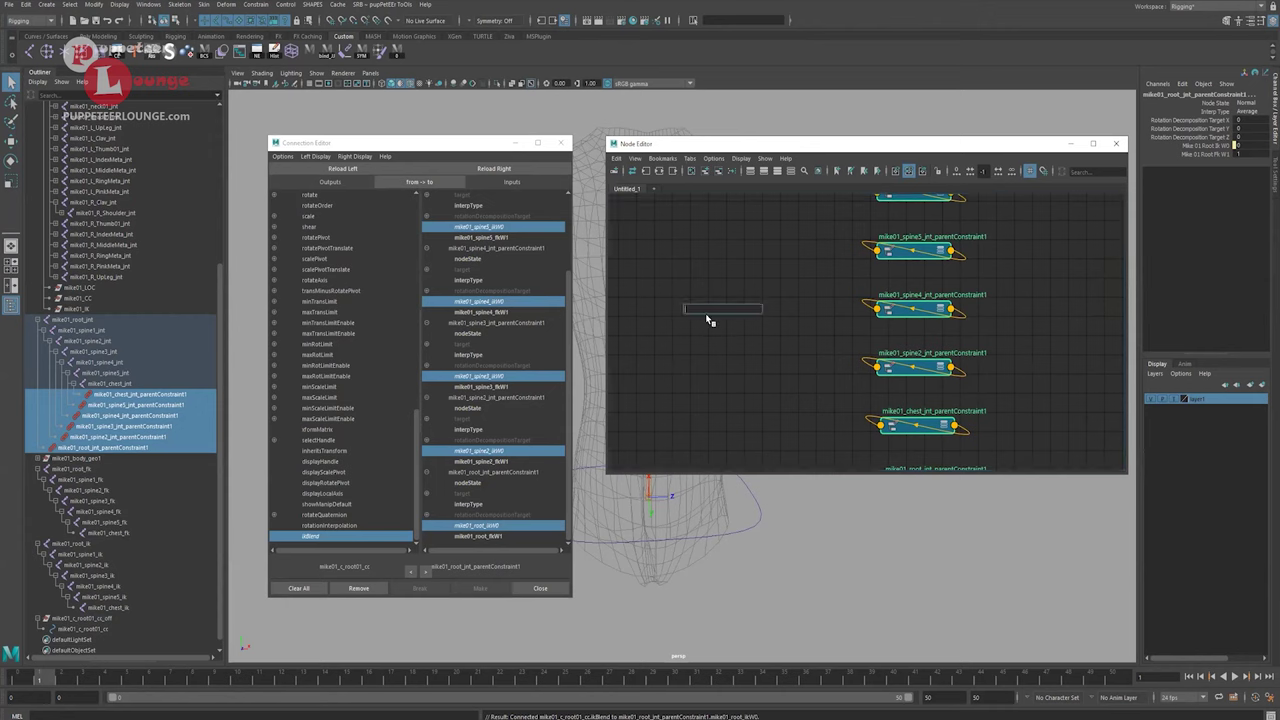
text(reverser)
key(BackSpace)
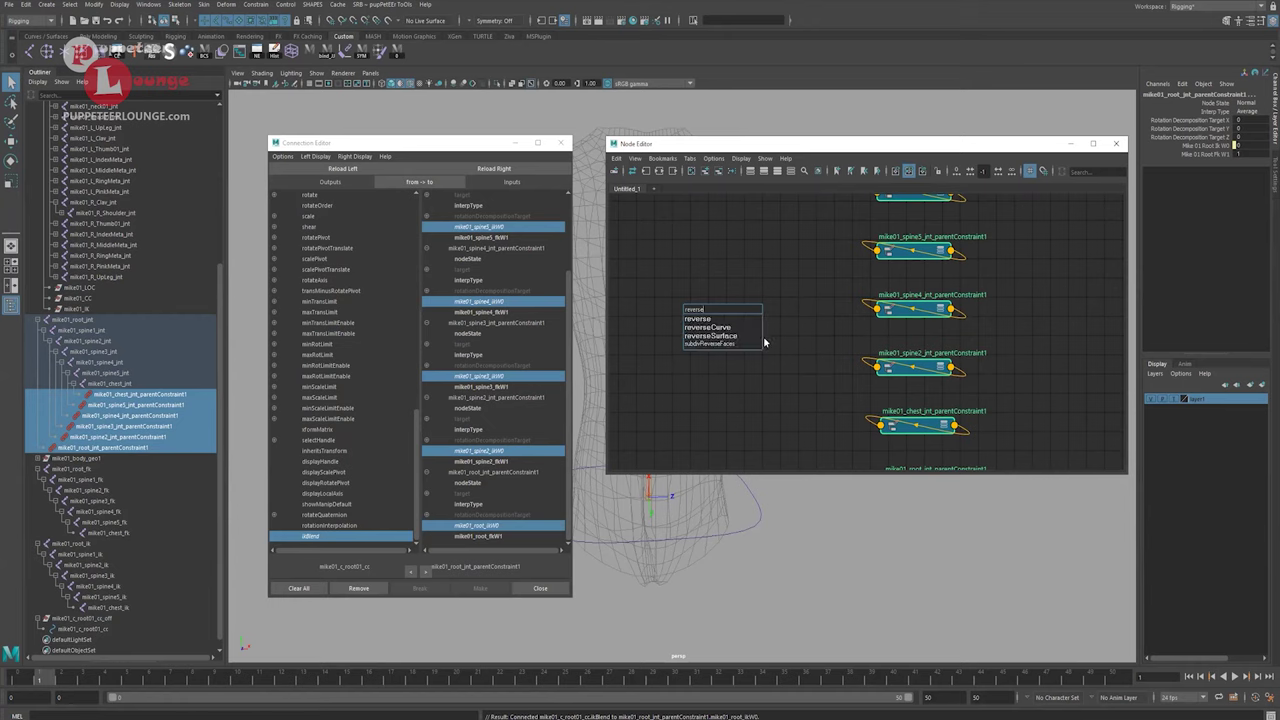
click(700, 320)
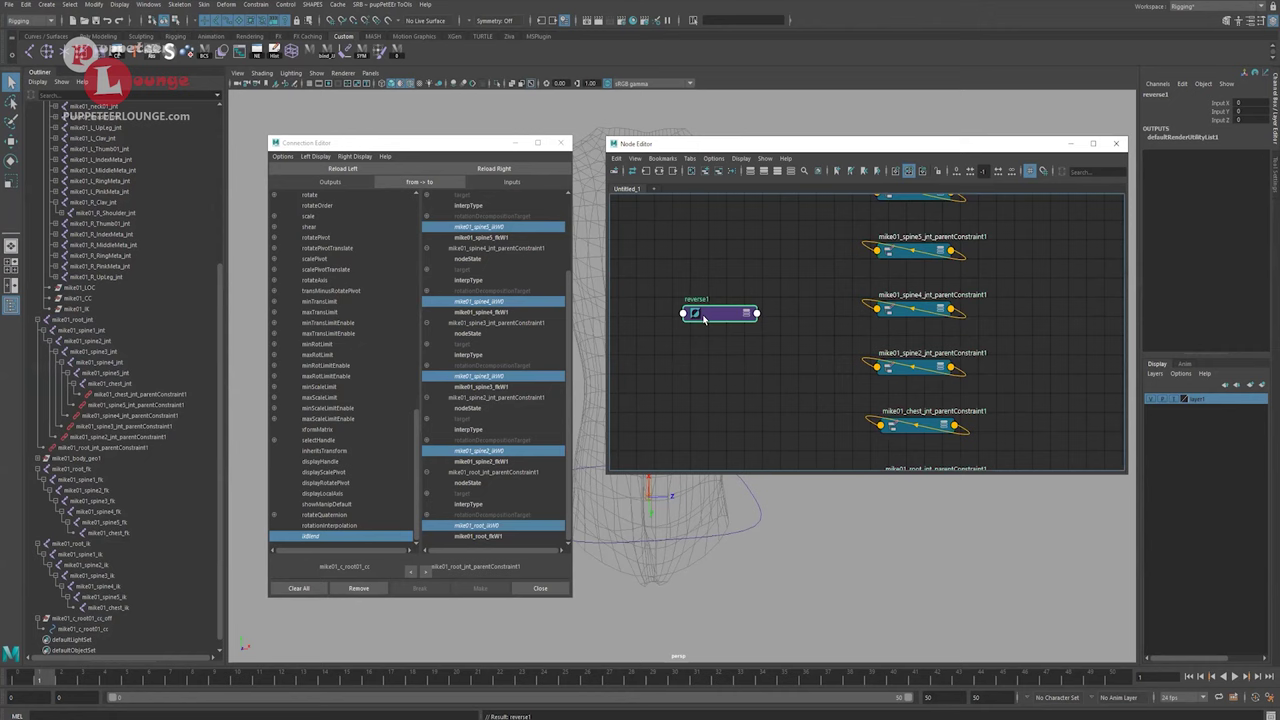
drag(712, 318, 716, 325)
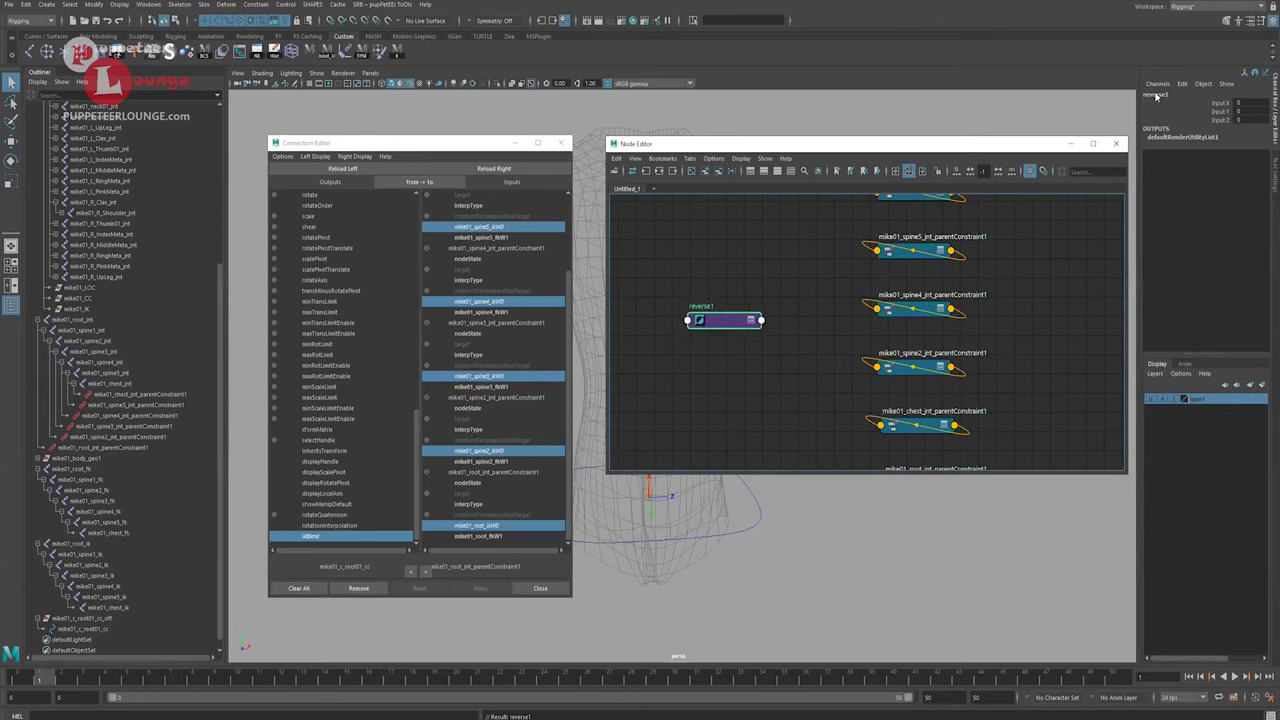
Rename the reverse node to mike01_c_root01_rev.
click(1156, 95)
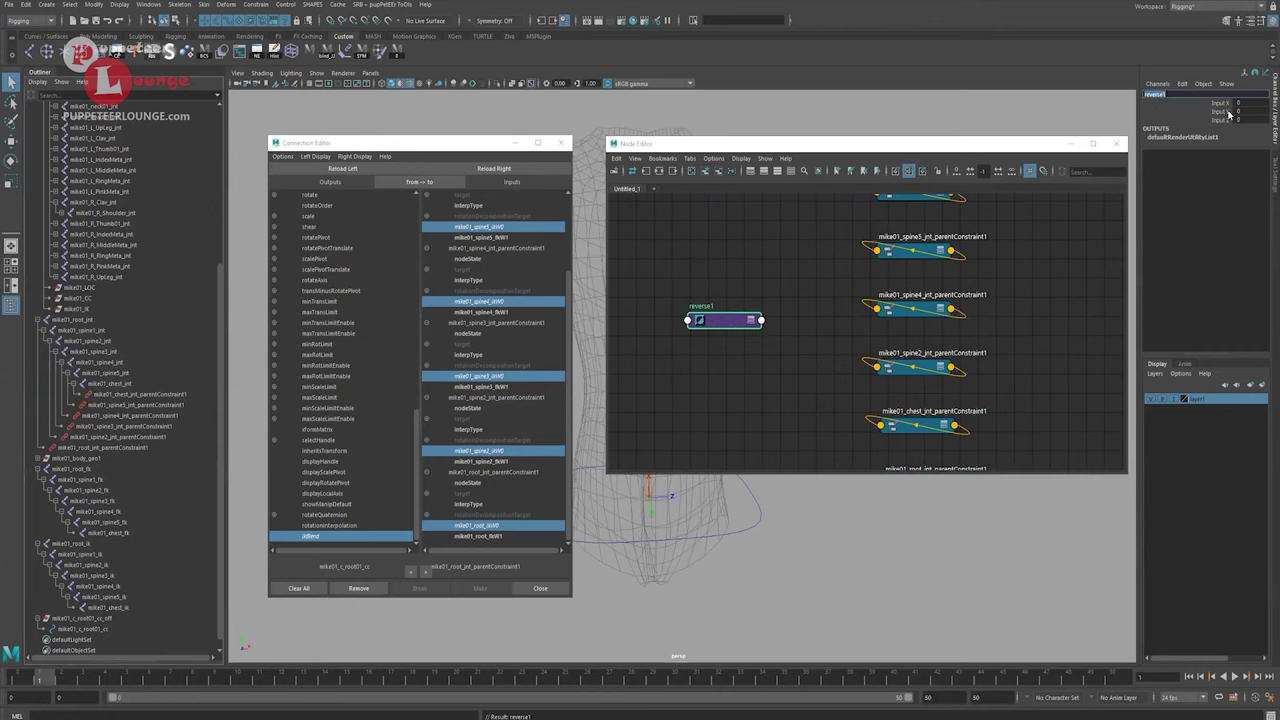
text(mike01_c_r)
text(oot01_rev)
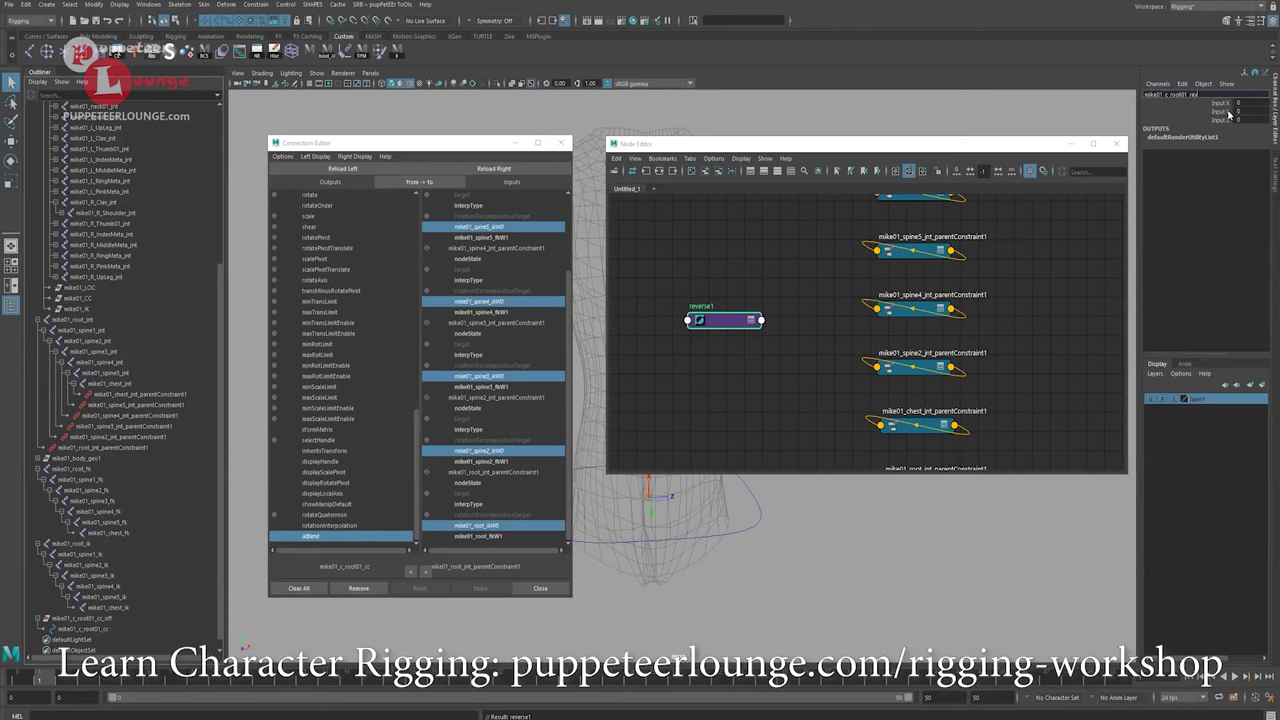
key(Return)
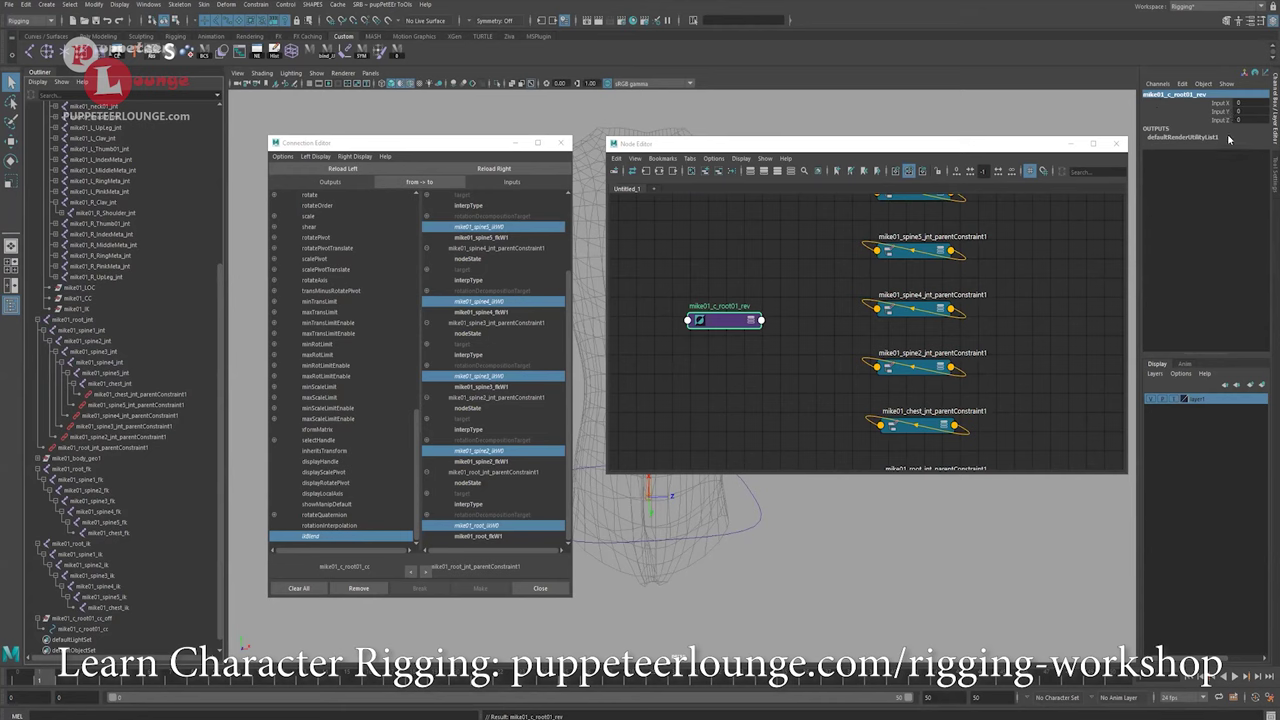
Connect the root control's ikBlend to inputX of mike01_c_root01_rev, and reposition the reverse node in the graph.
click(1216, 104)
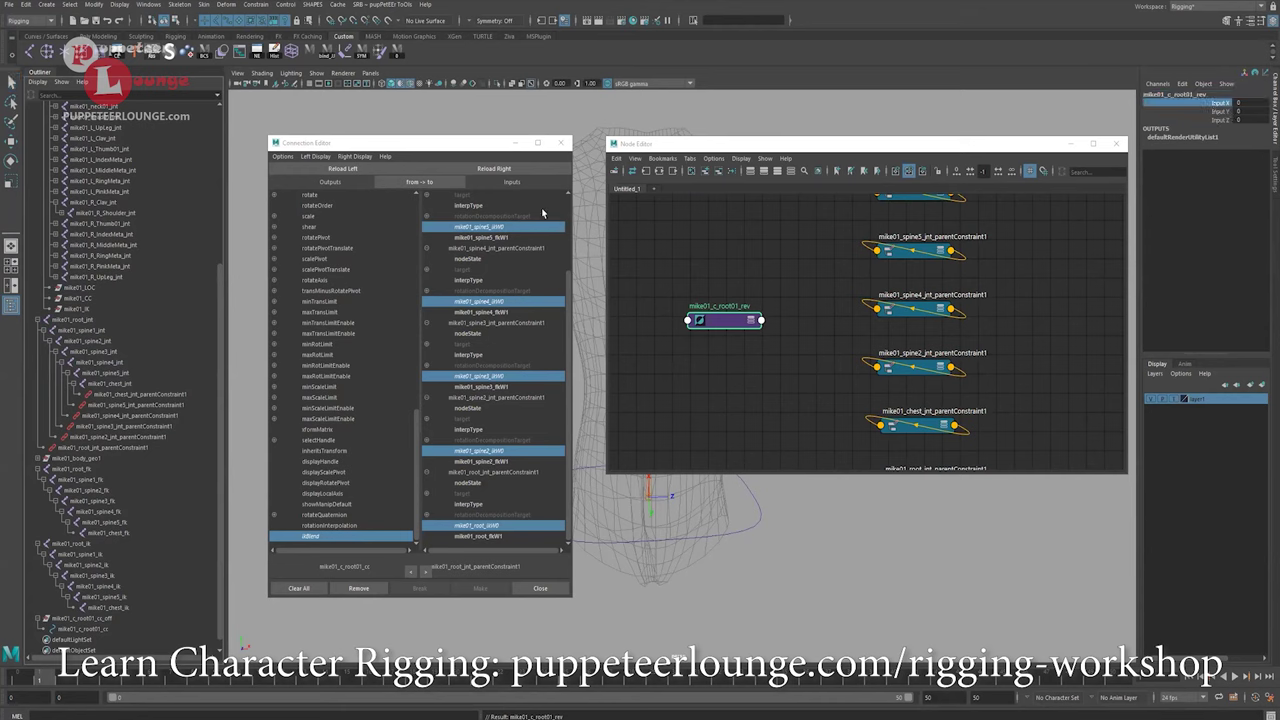
click(485, 172)
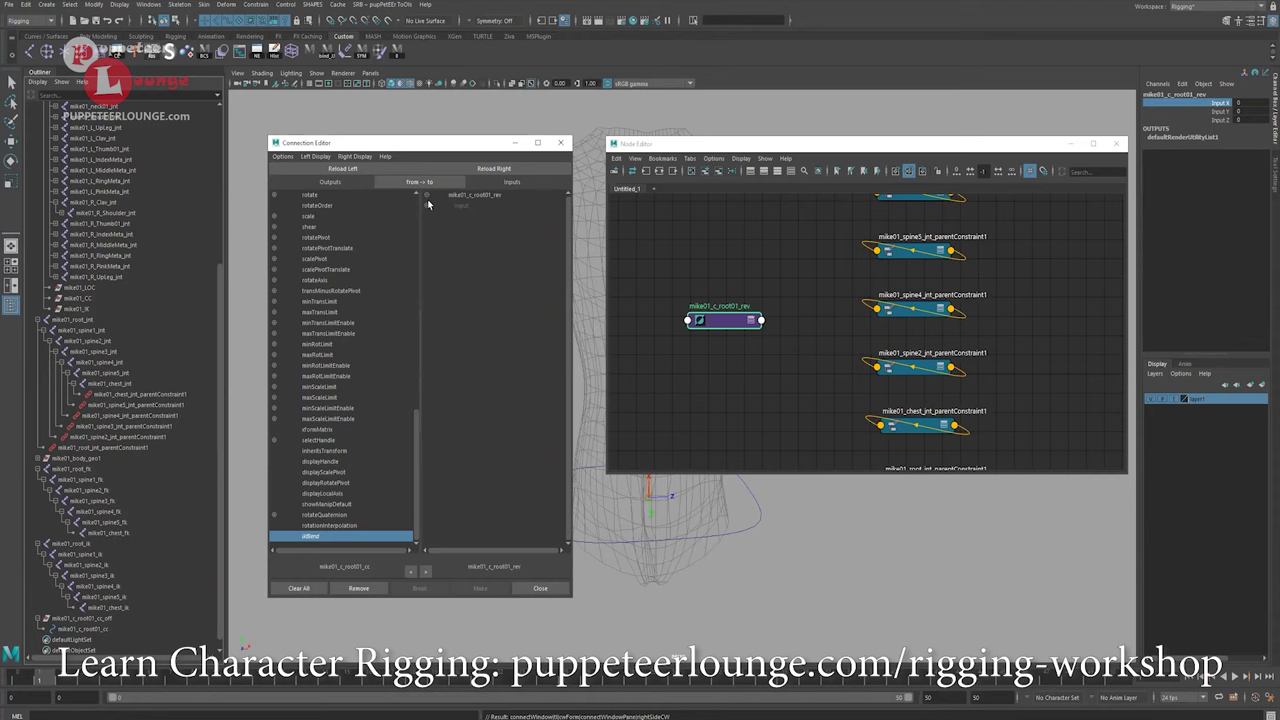
click(470, 216)
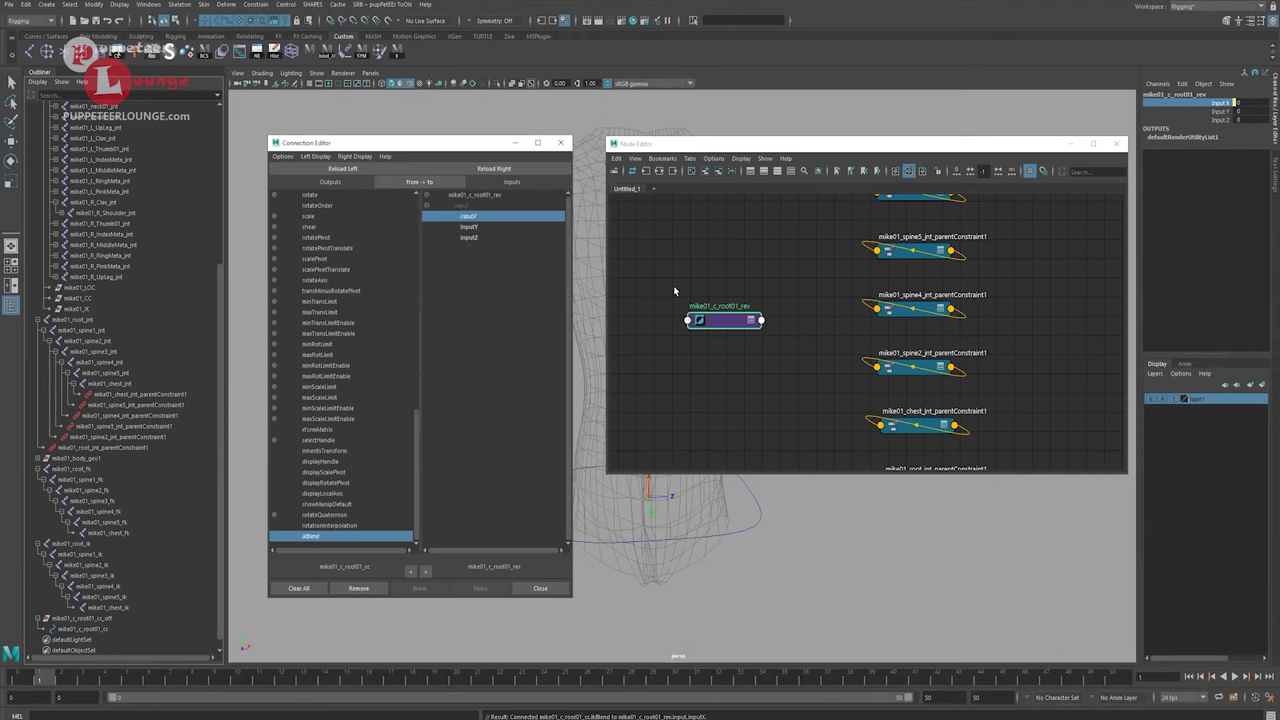
drag(708, 316, 692, 303)
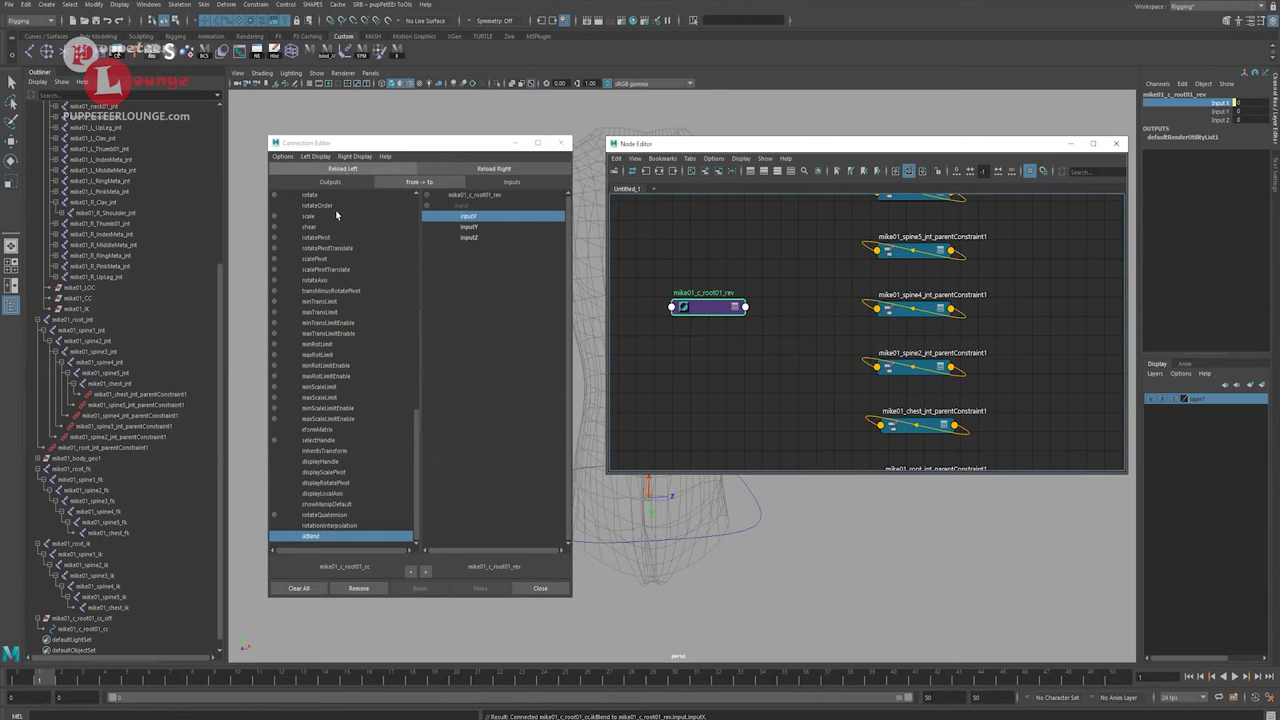
Load mike01_c_root01_rev as the connection source with outputX chosen, and the six spine joint parent constraints as targets.
click(342, 168)
click(274, 248)
click(320, 259)
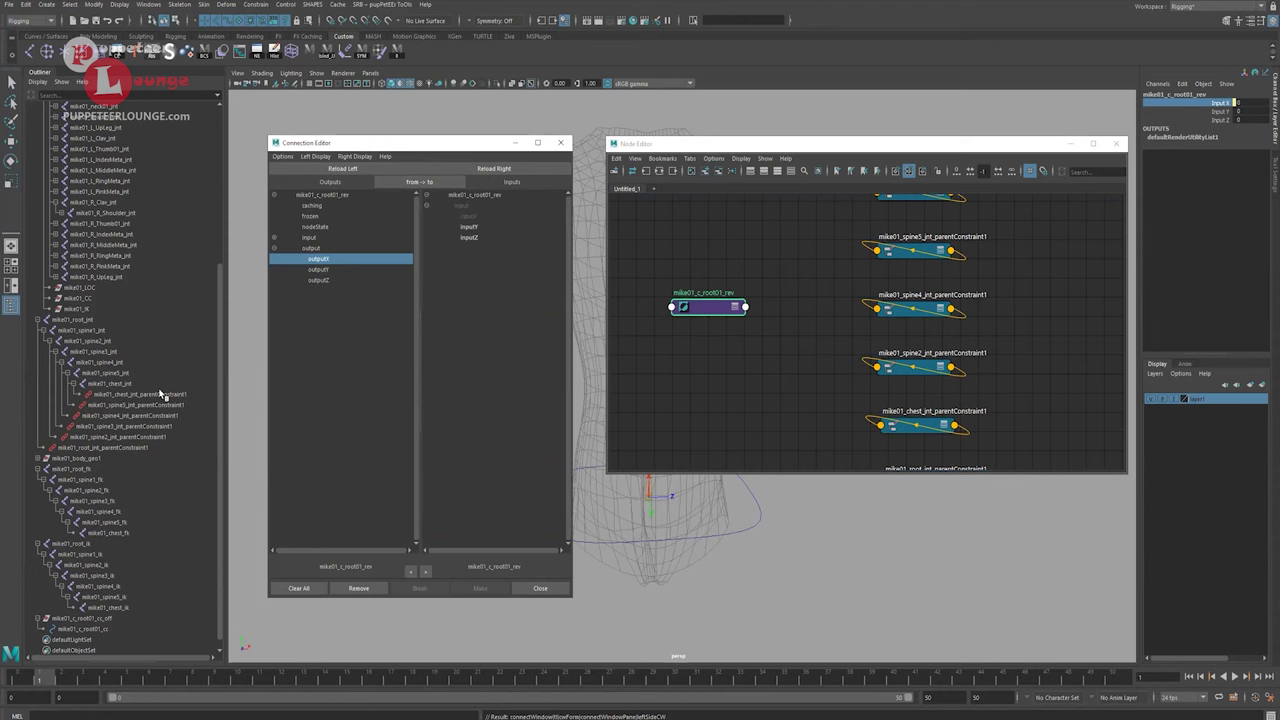
drag(160, 394, 154, 449)
click(477, 169)
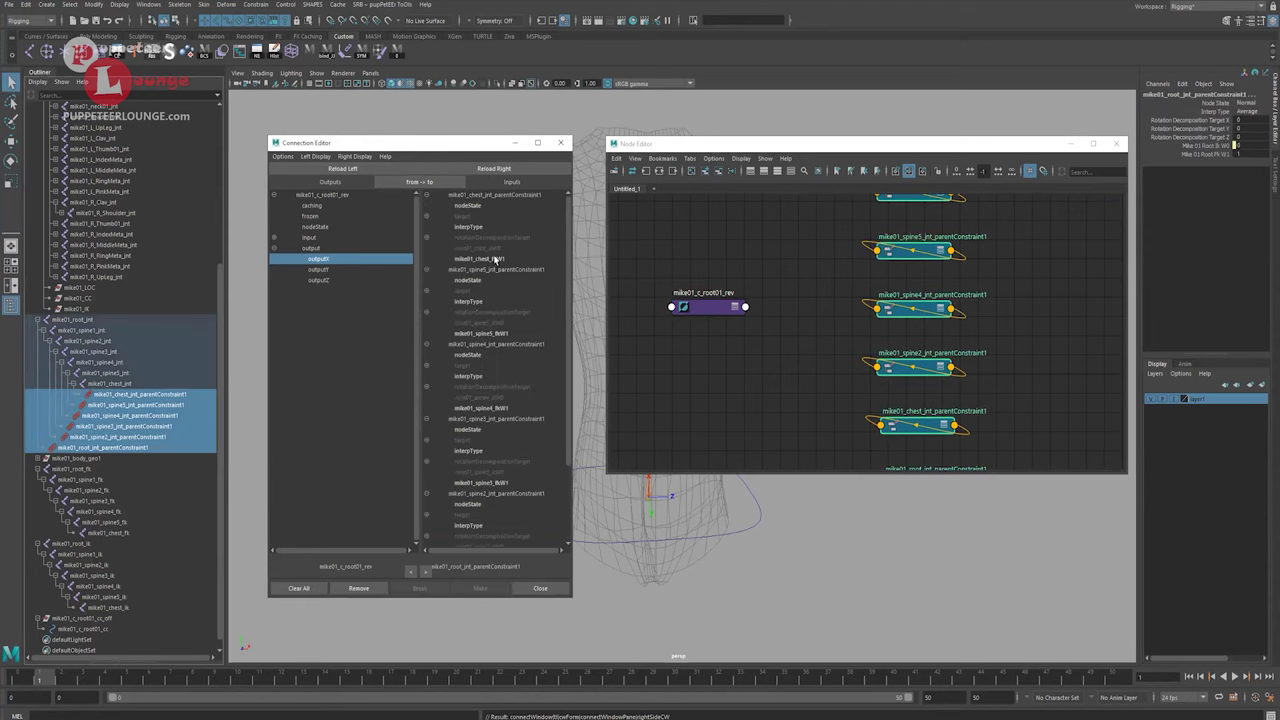
Connect outputX to the fkW1 weights of chest, spine5, spine4, spine3, spine2 and root, and close both editors.
click(492, 260)
click(505, 334)
click(500, 410)
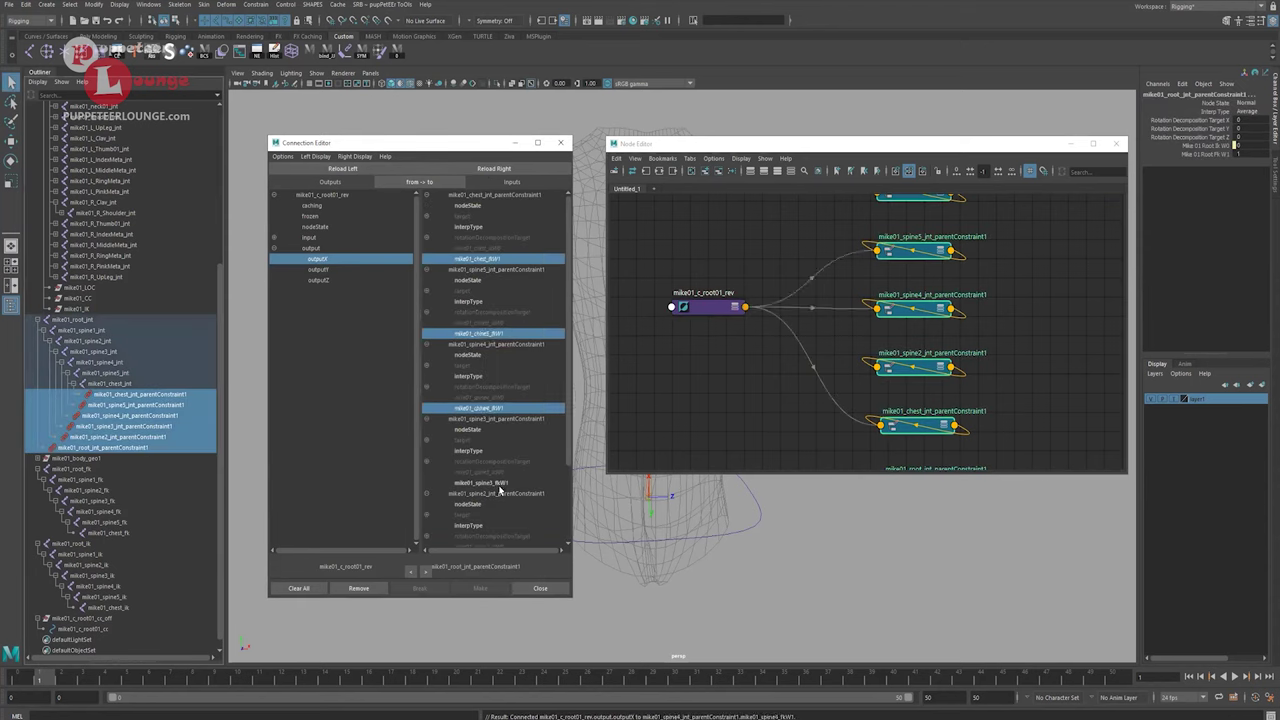
click(502, 484)
scroll(502, 500, down, 3)
click(495, 472)
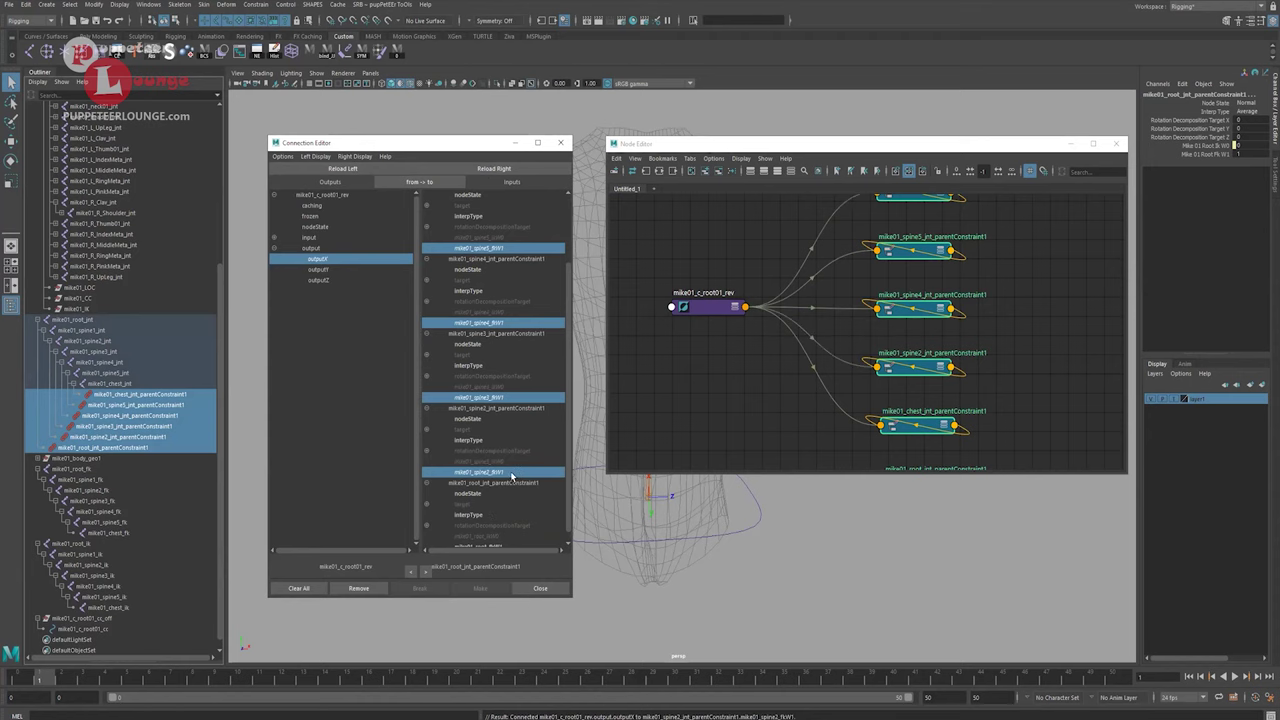
scroll(508, 478, down, 1)
click(502, 538)
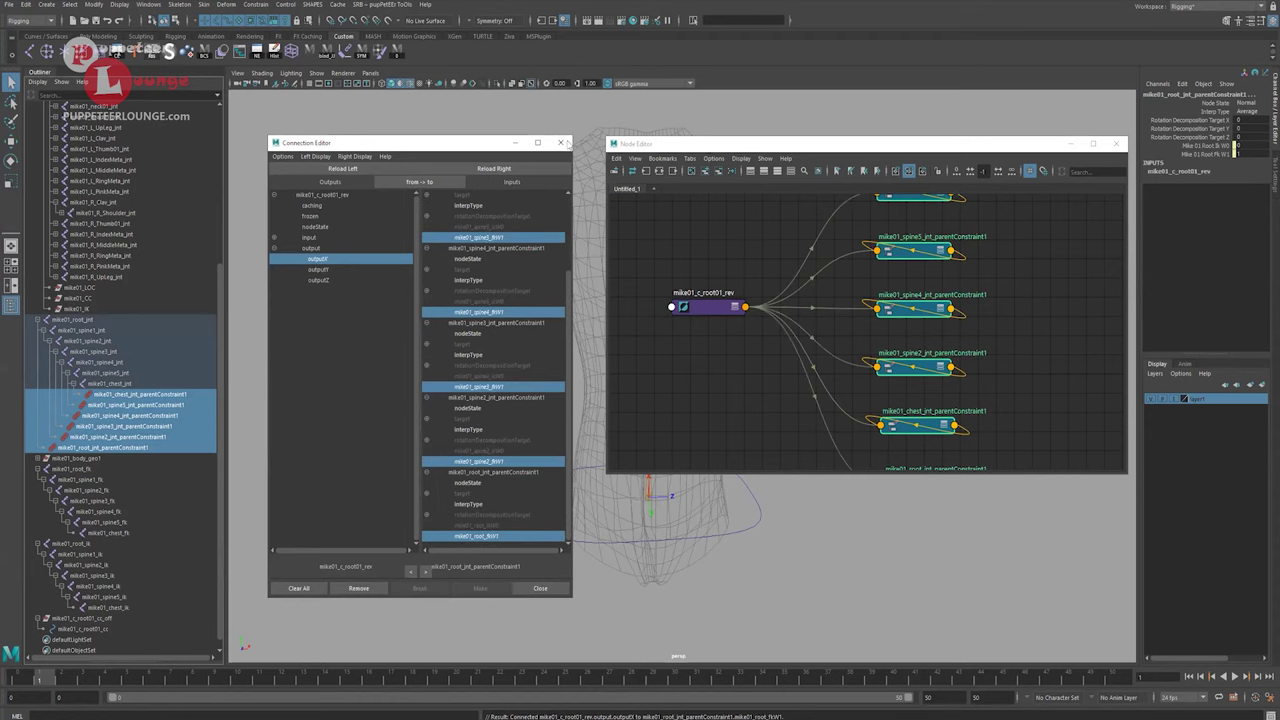
click(561, 142)
click(1118, 144)
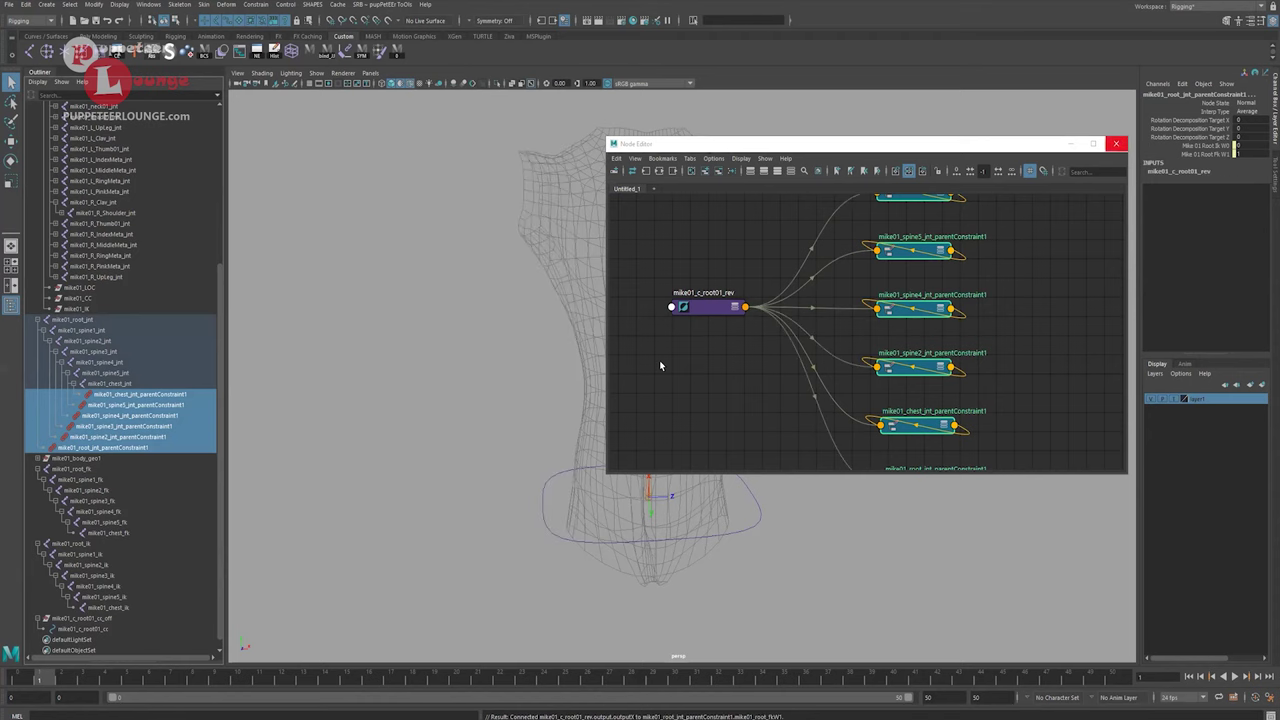
Select the root control mike01_c_root01_cc in the viewport and inspect its Ik Blend attribute.
alt+right_drag(659, 362, 748, 398)
drag(723, 492, 786, 521)
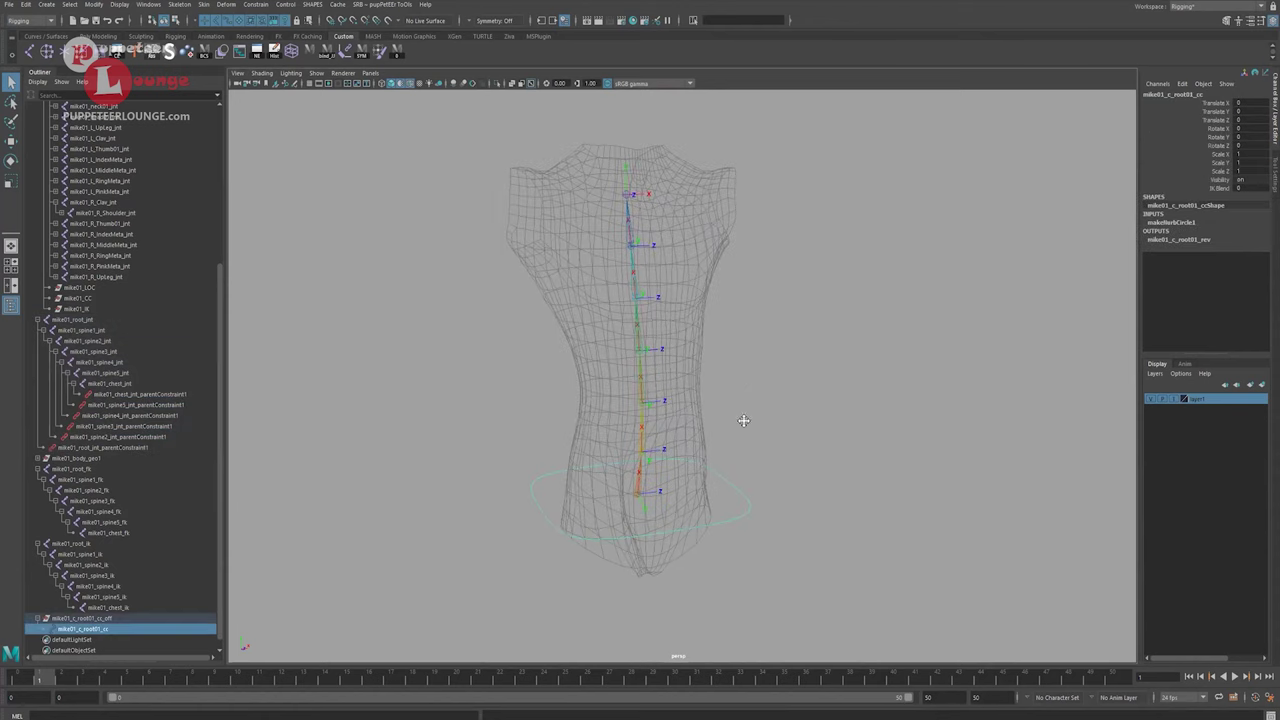
alt+drag(743, 423, 700, 415)
click(1226, 189)
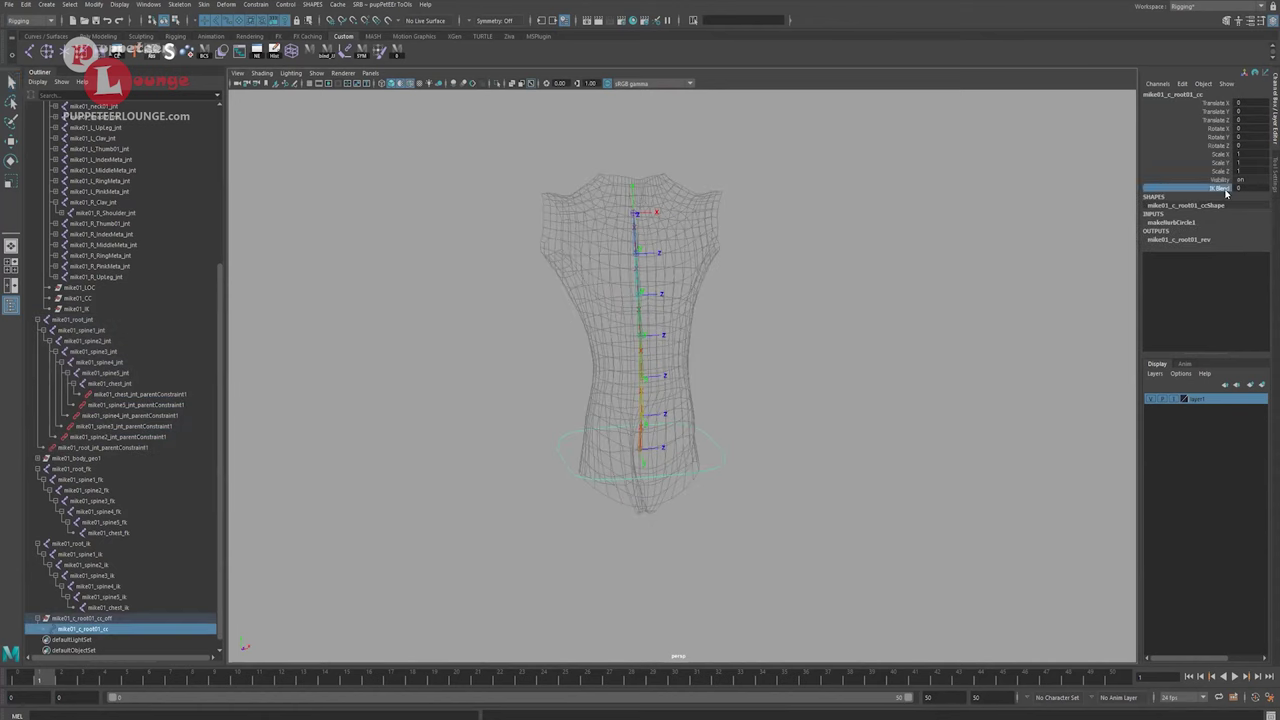
alt+drag(776, 387, 752, 392)
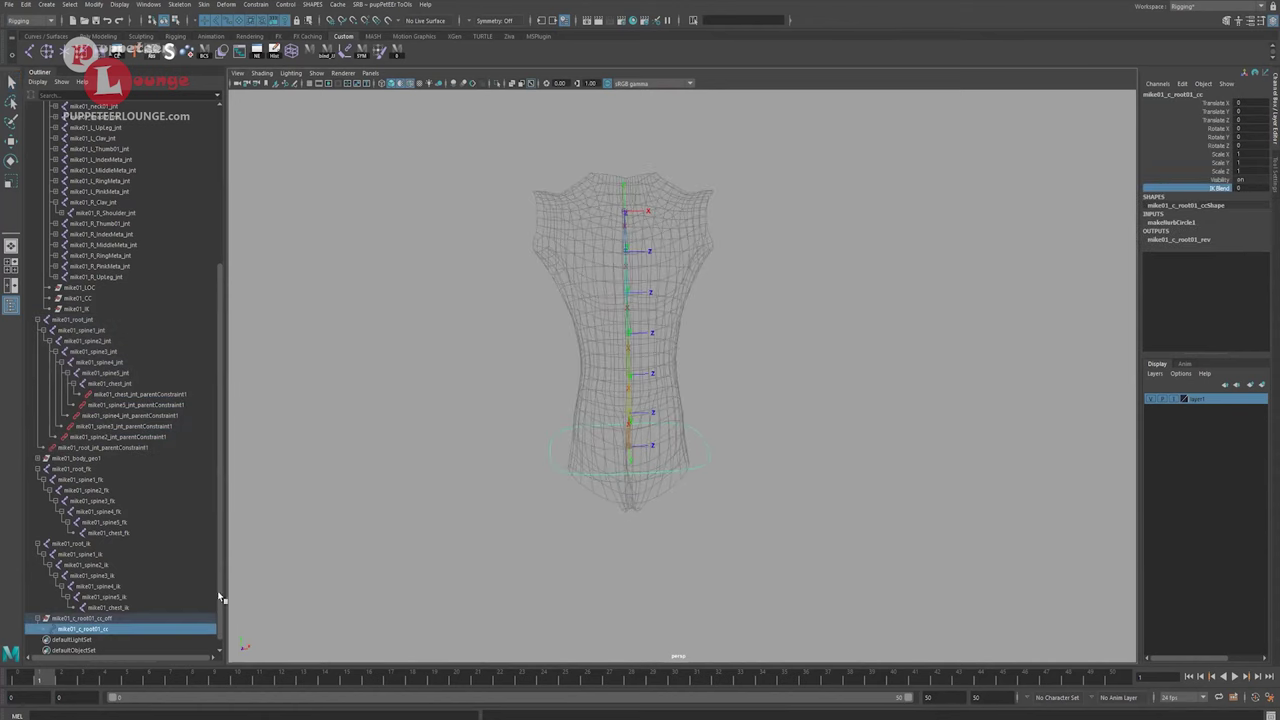
Rotate the IK joints from mike01_root_ik to mike01_spine5_ik together about Y by about 16.4 degrees to bend the chain sideways.
click(105, 545)
key(e)
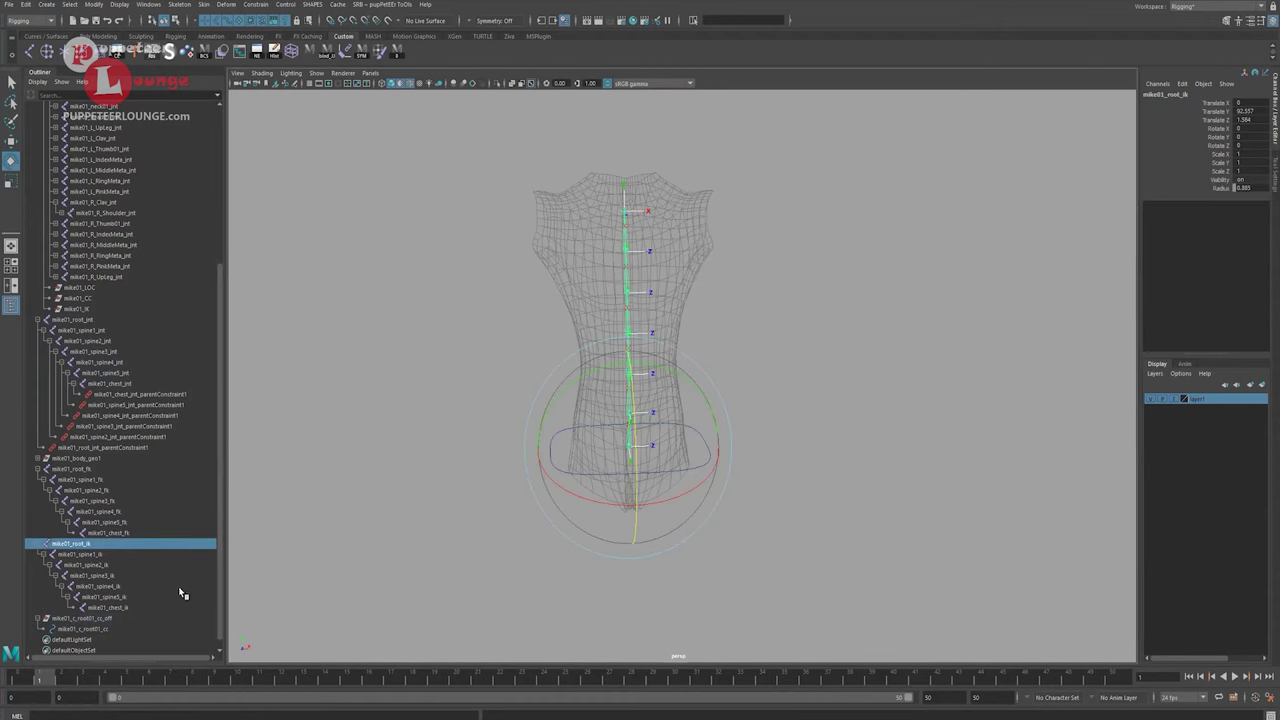
shift+click(149, 587)
shift+click(127, 596)
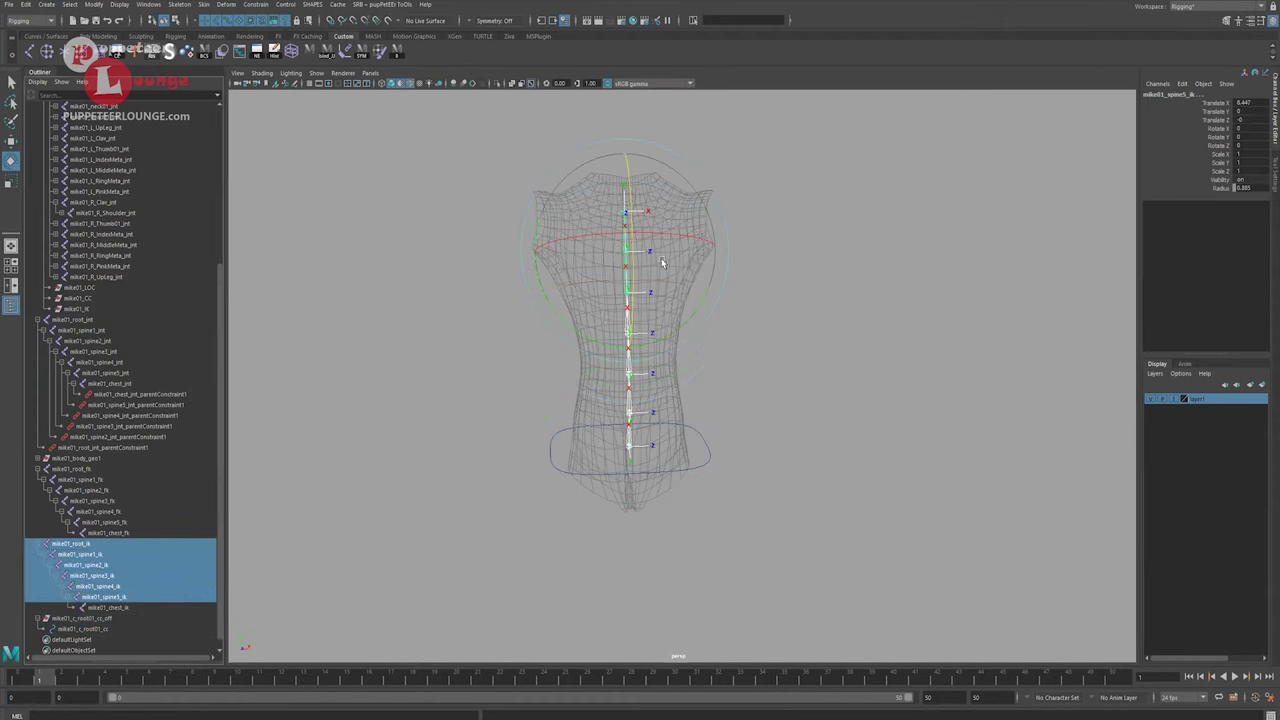
drag(549, 290, 470, 305)
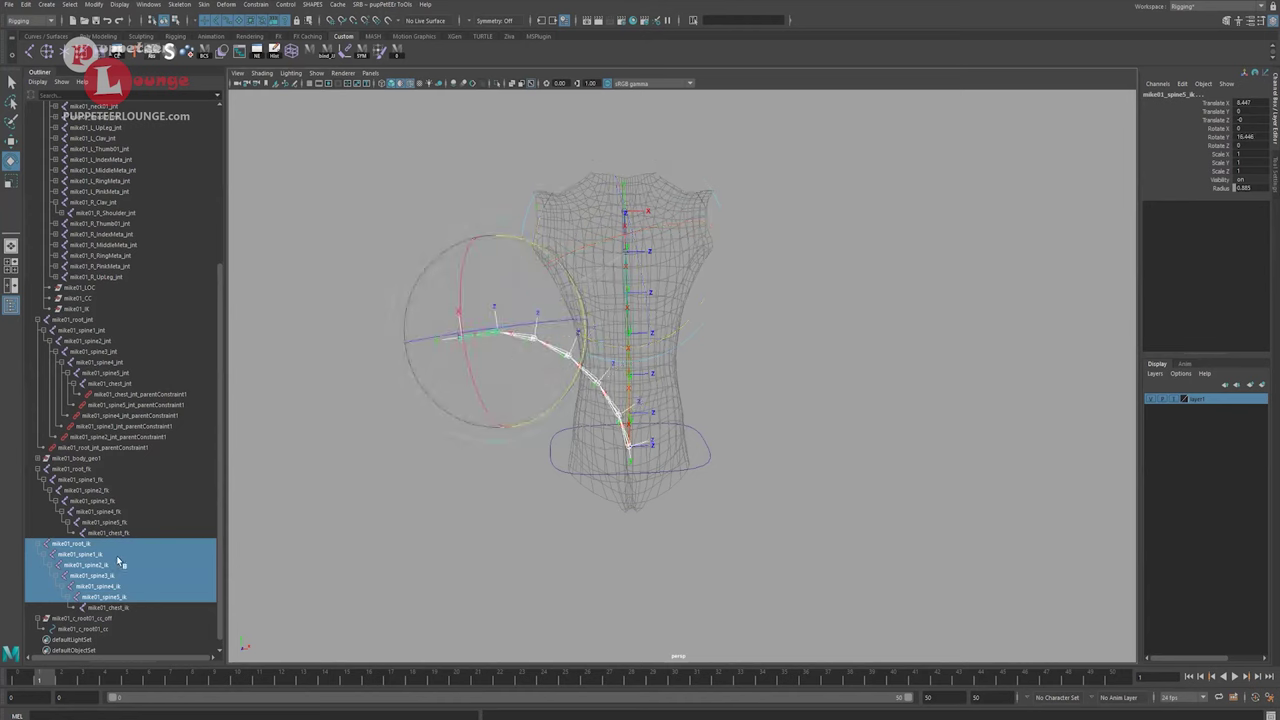
Rotate the FK joints from mike01_root_fk to mike01_spine5_fk together to bend the chain opposite to the IK chain.
click(90, 470)
shift+click(100, 511)
shift+click(100, 522)
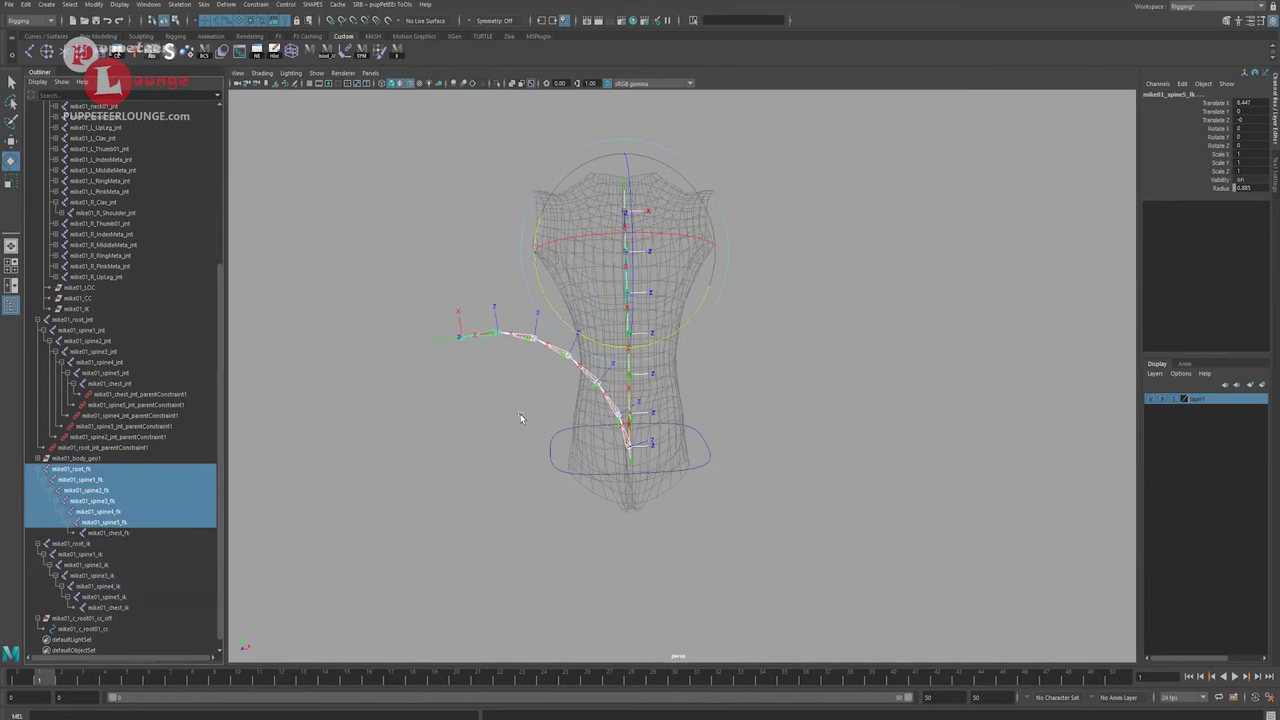
drag(580, 342, 582, 304)
Test the root control's Ik Blend by varying it between 0 and 1, leaving it at 0.5.
key(q)
click(702, 466)
click(1219, 189)
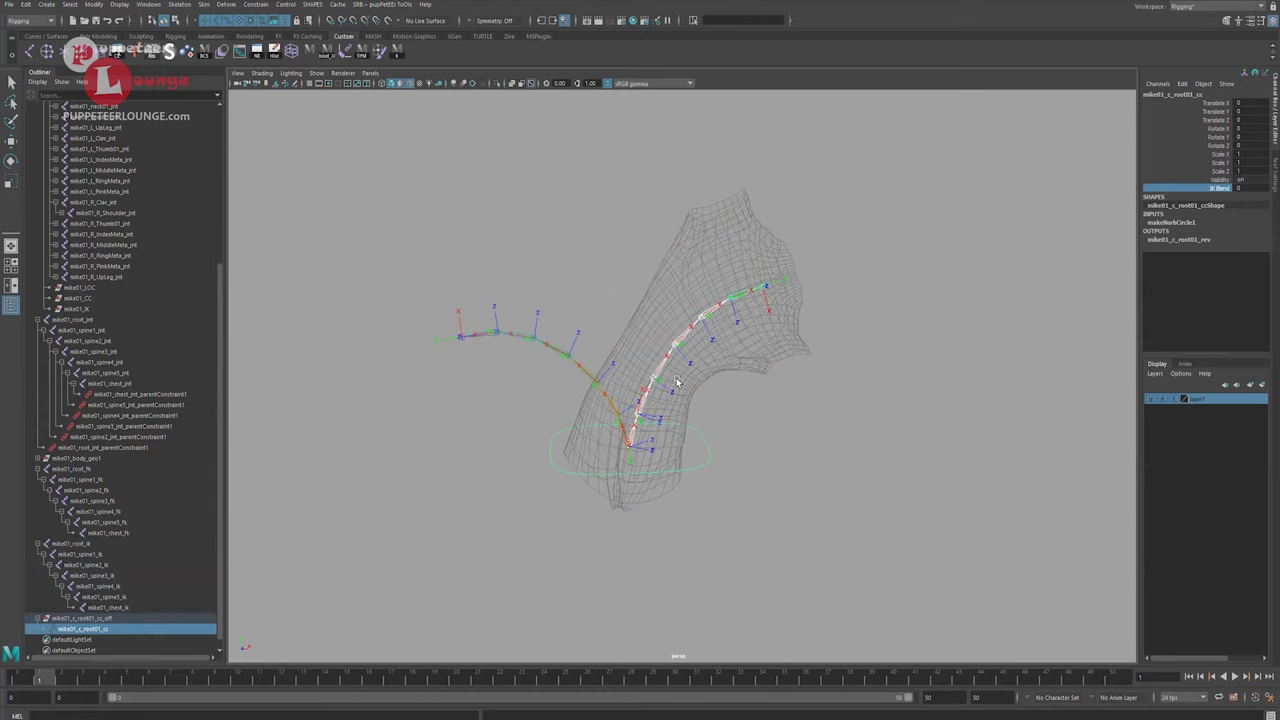
middle_drag(680, 380, 679, 379)
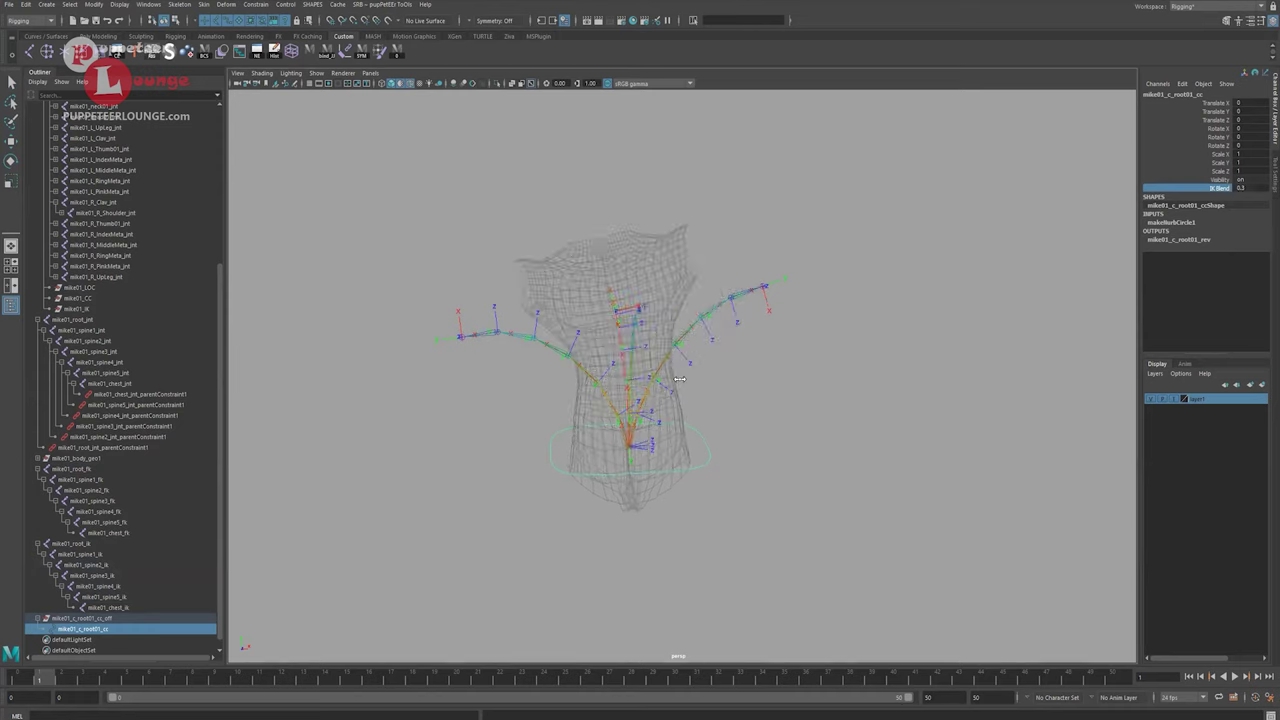
middle_drag(679, 379, 685, 379)
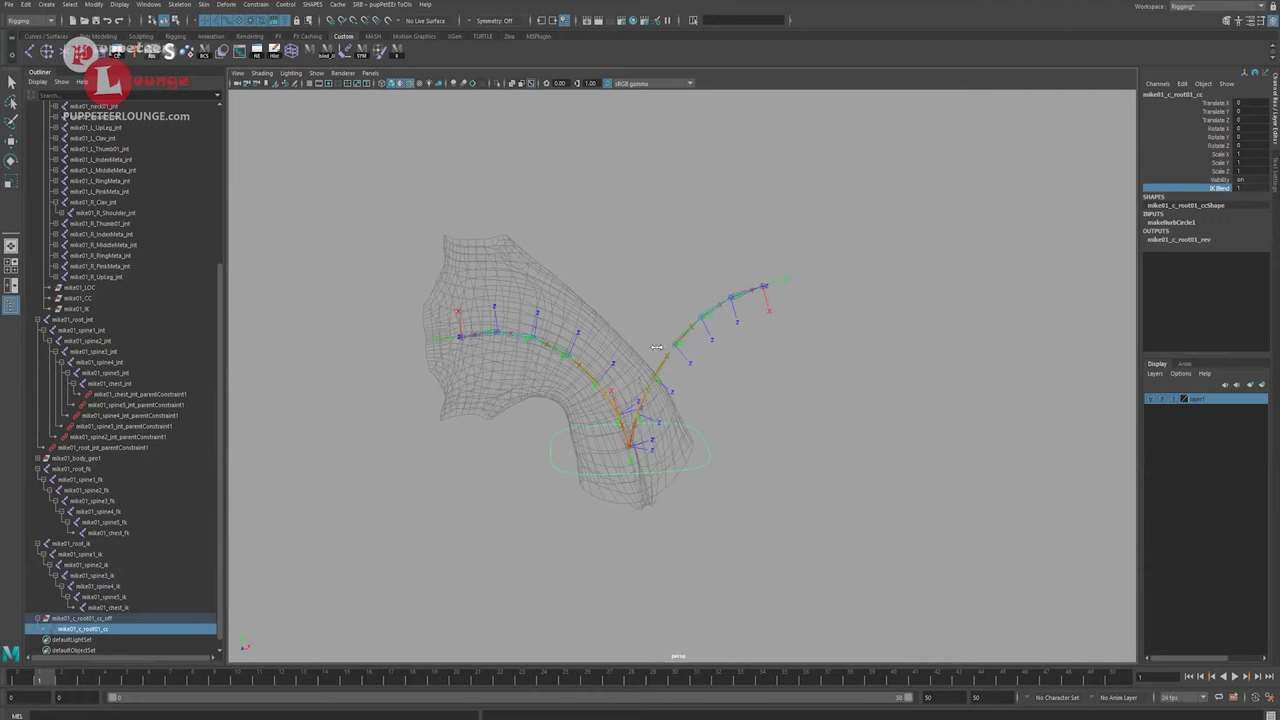
mouse_move(643, 346)
middle_down()
mouse_move(624, 345)
mouse_move(654, 344)
mouse_move(629, 342)
mouse_move(640, 341)
middle_up()
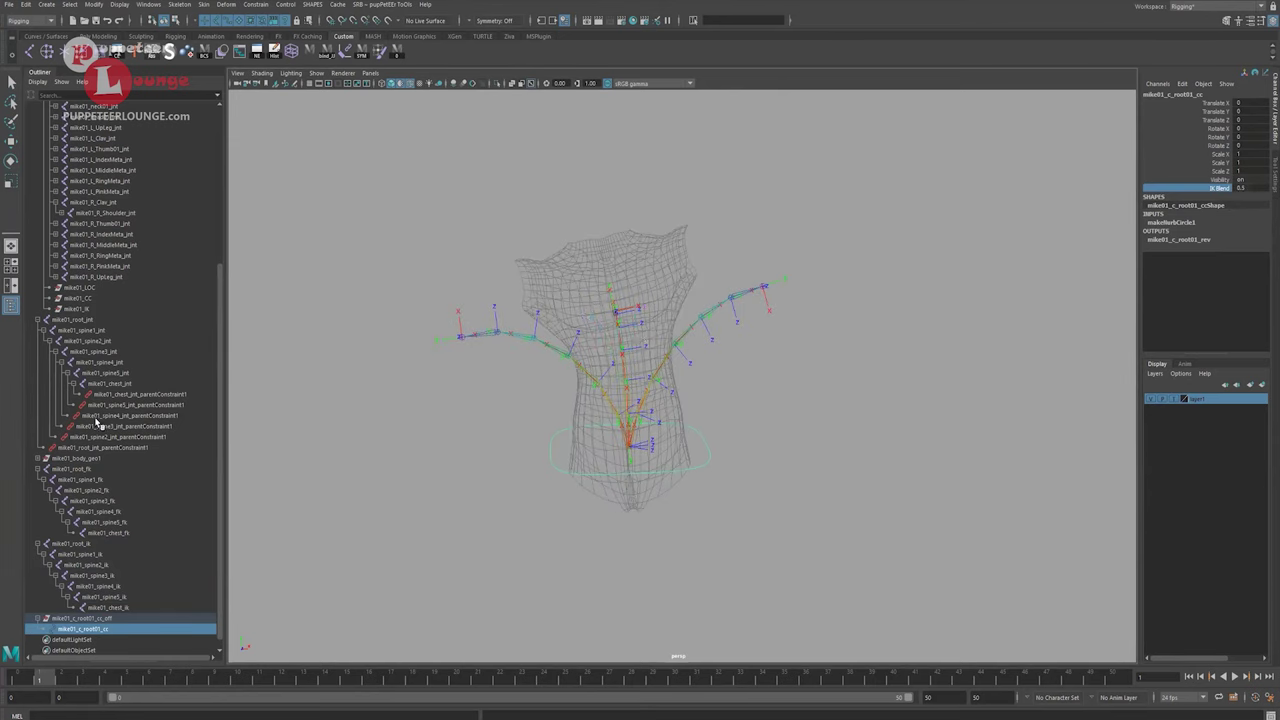
Set the Interp Type of all six spine joint parent constraints to Shortest.
drag(143, 396, 140, 448)
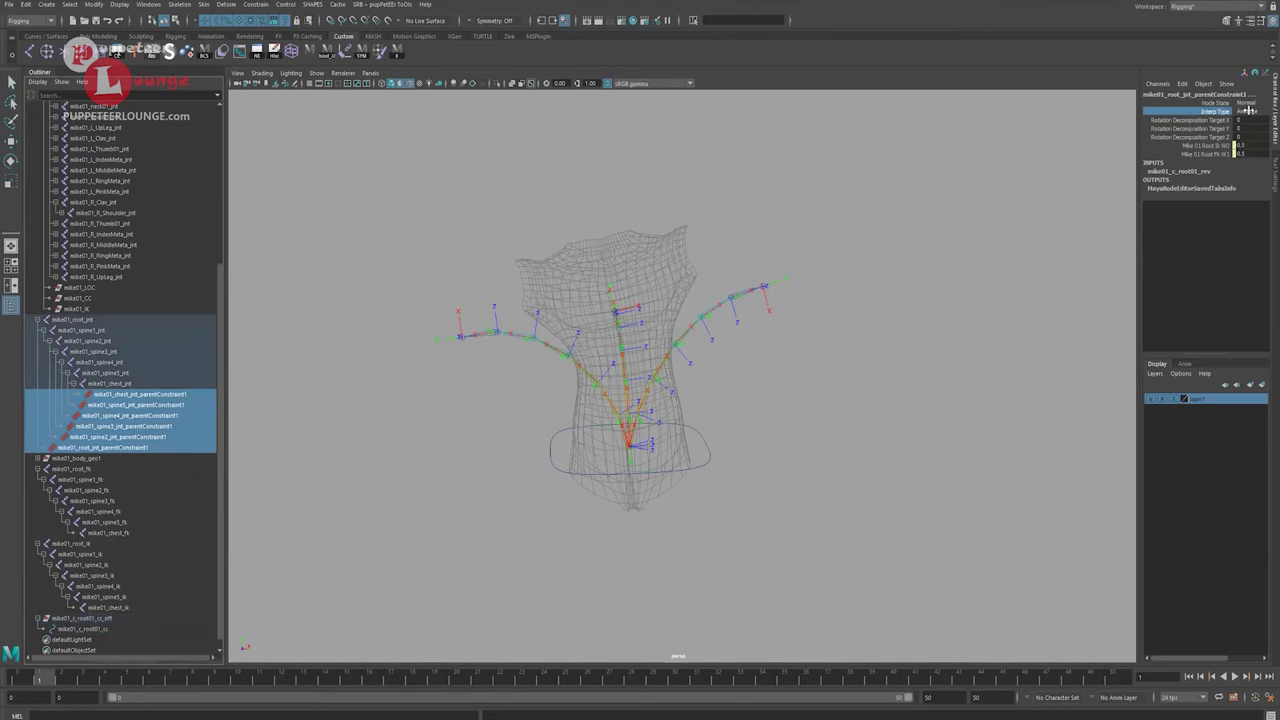
click(1248, 111)
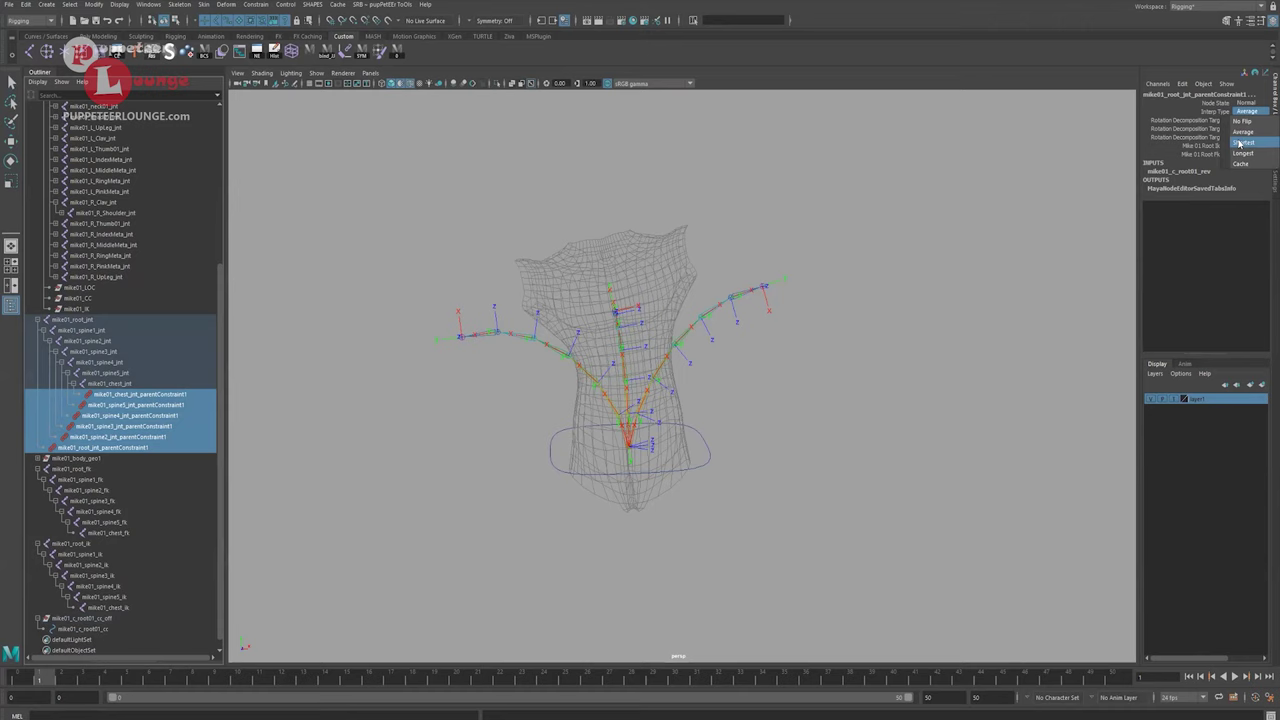
click(1241, 143)
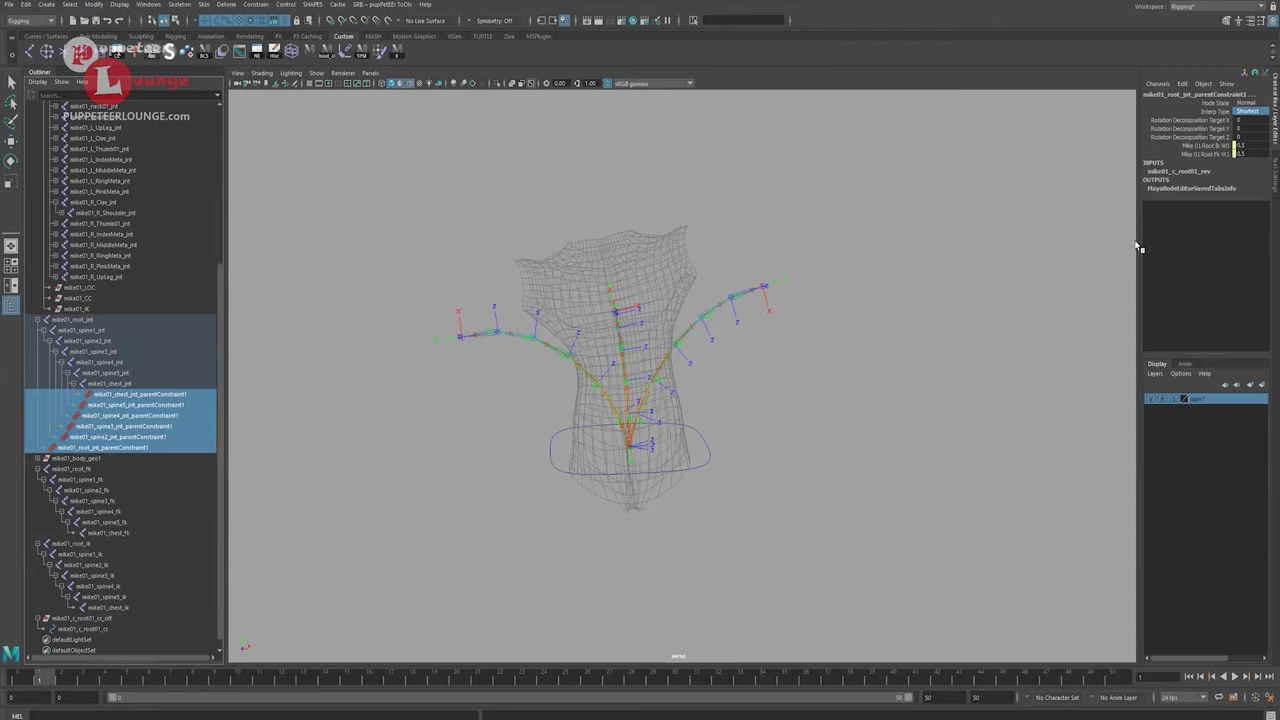
click(1208, 112)
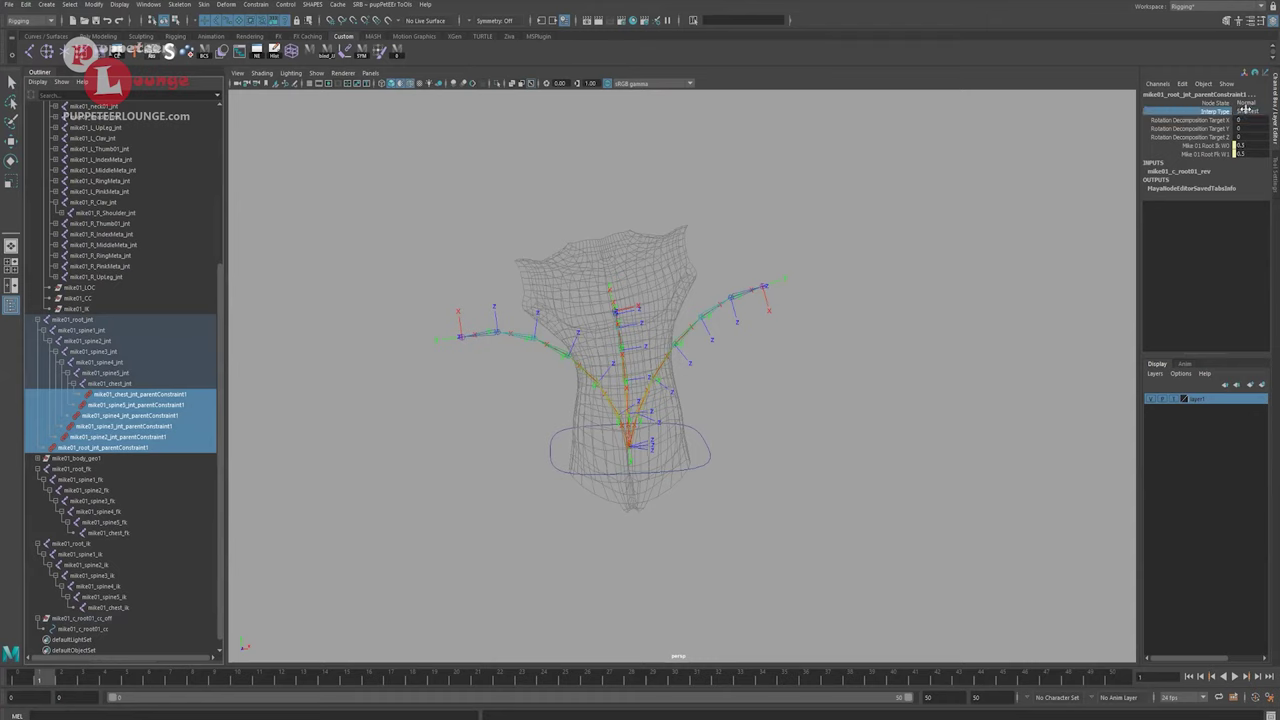
Set the Ik Blend of the root control mike01_c_root01_cc to 0.
click(709, 455)
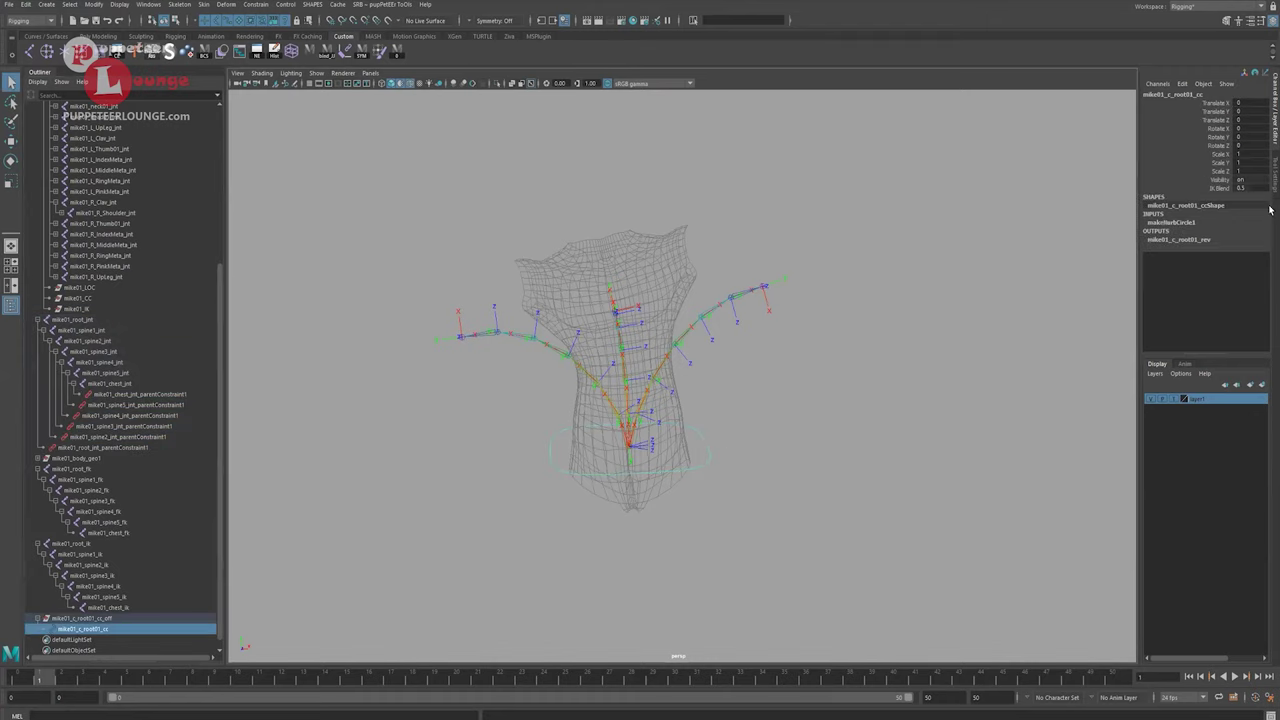
click(1257, 188)
text(0)
key(Return)
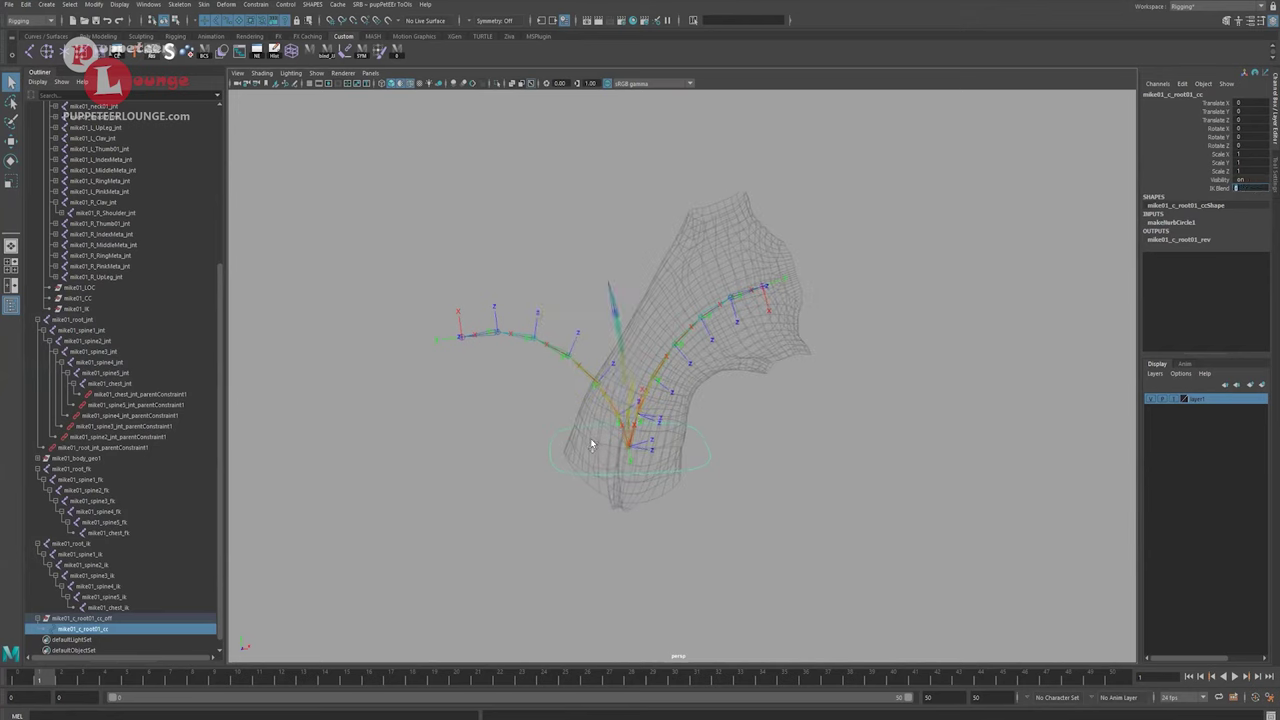
Reset Rotate Y to 0 on the joints of both the FK and IK spine chains.
drag(88, 545, 115, 598)
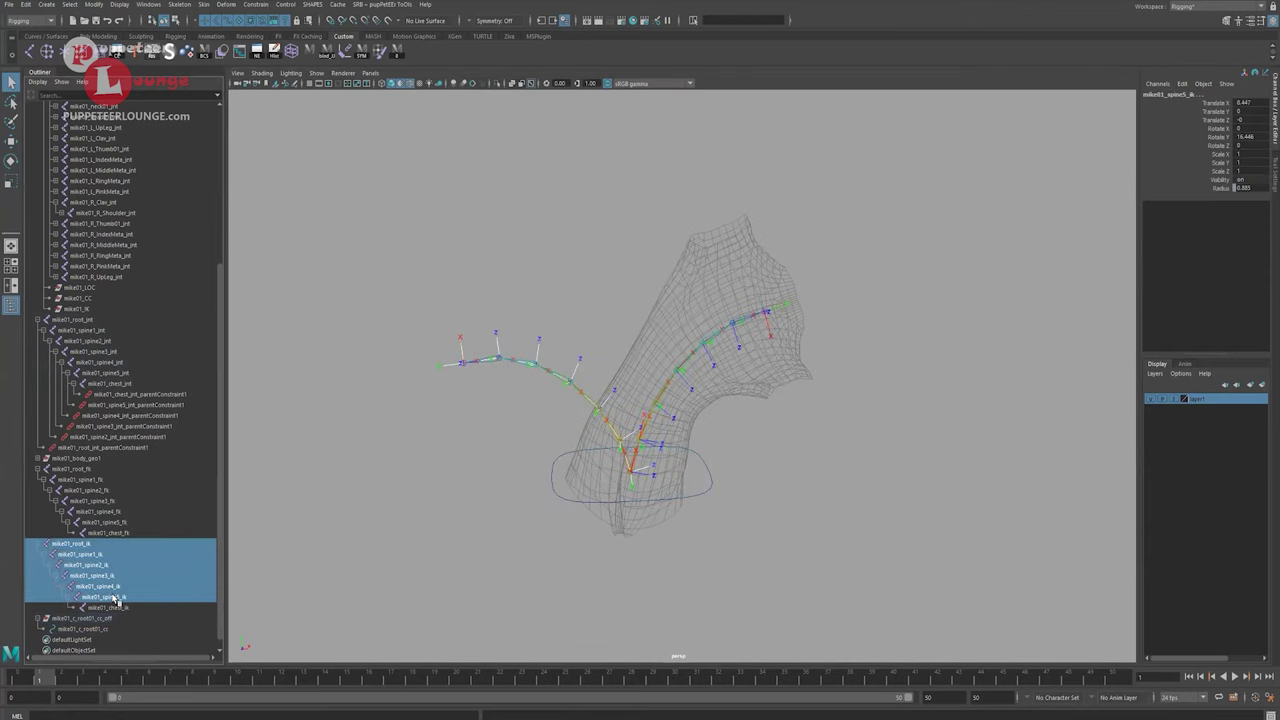
shift+click(90, 470)
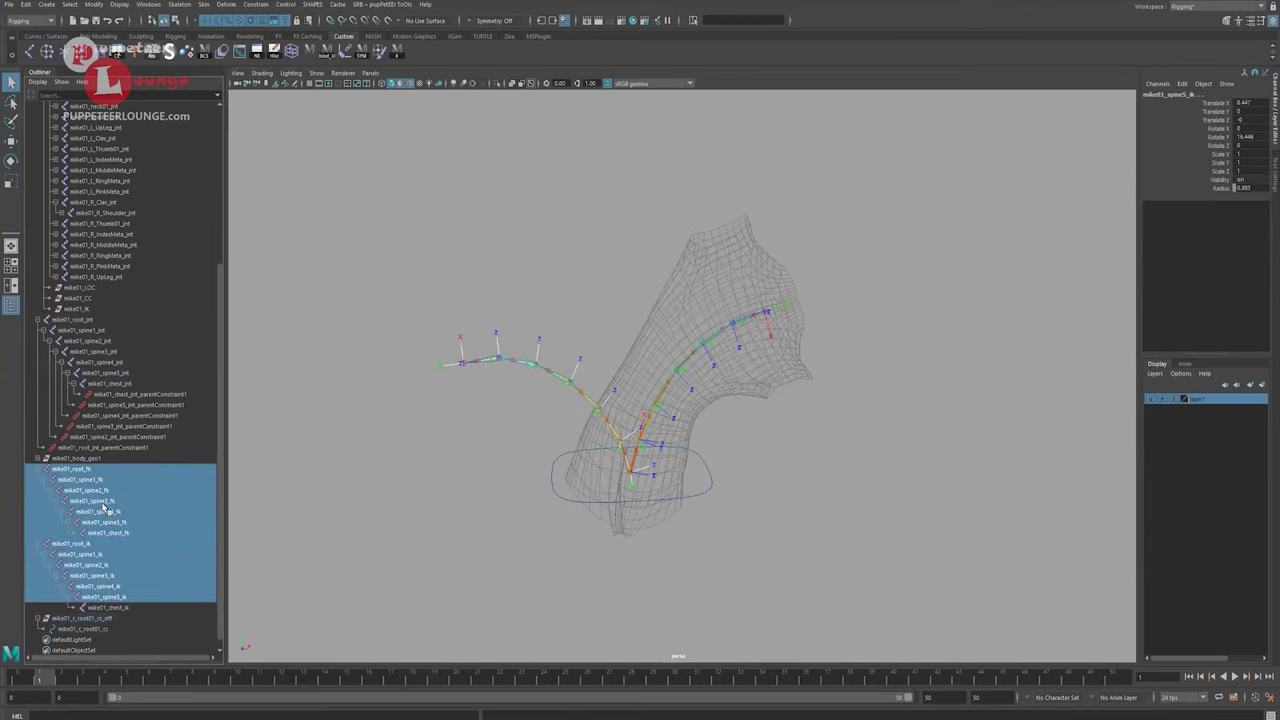
double_click(1245, 137)
text(0)
key(Return)
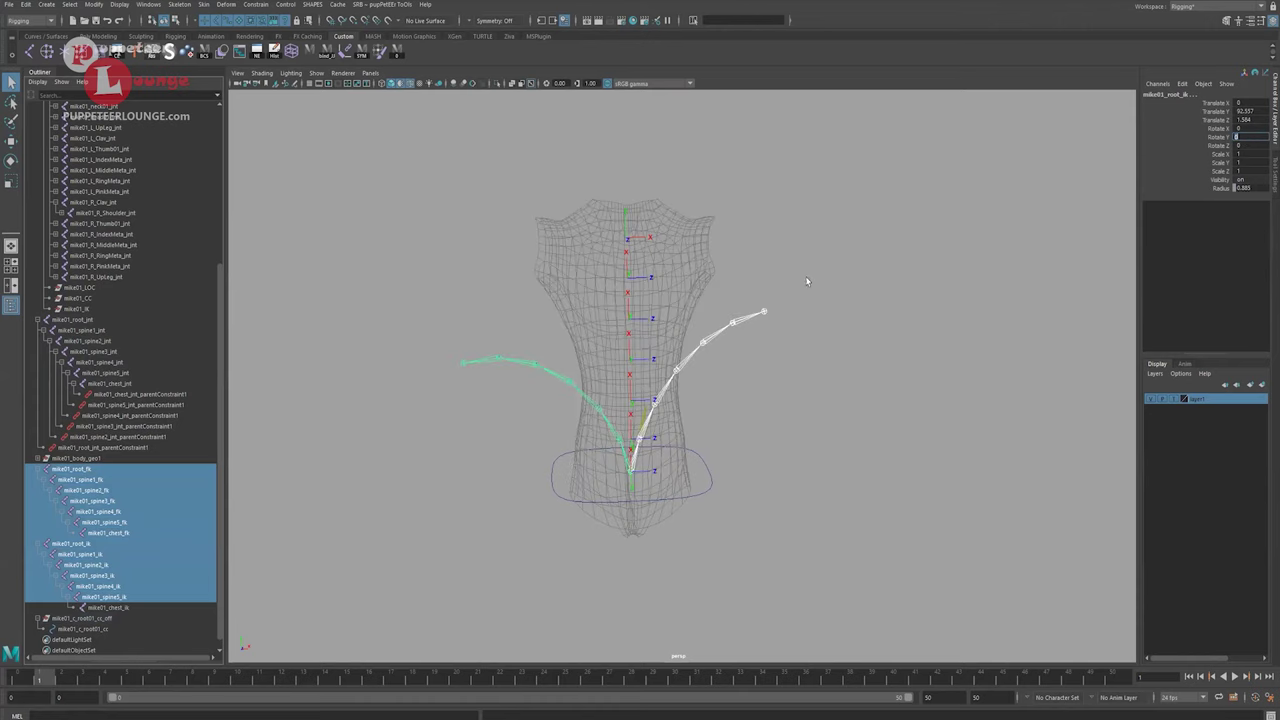
alt+middle_drag(680, 371, 660, 343)
scroll(687, 350, up, 4)
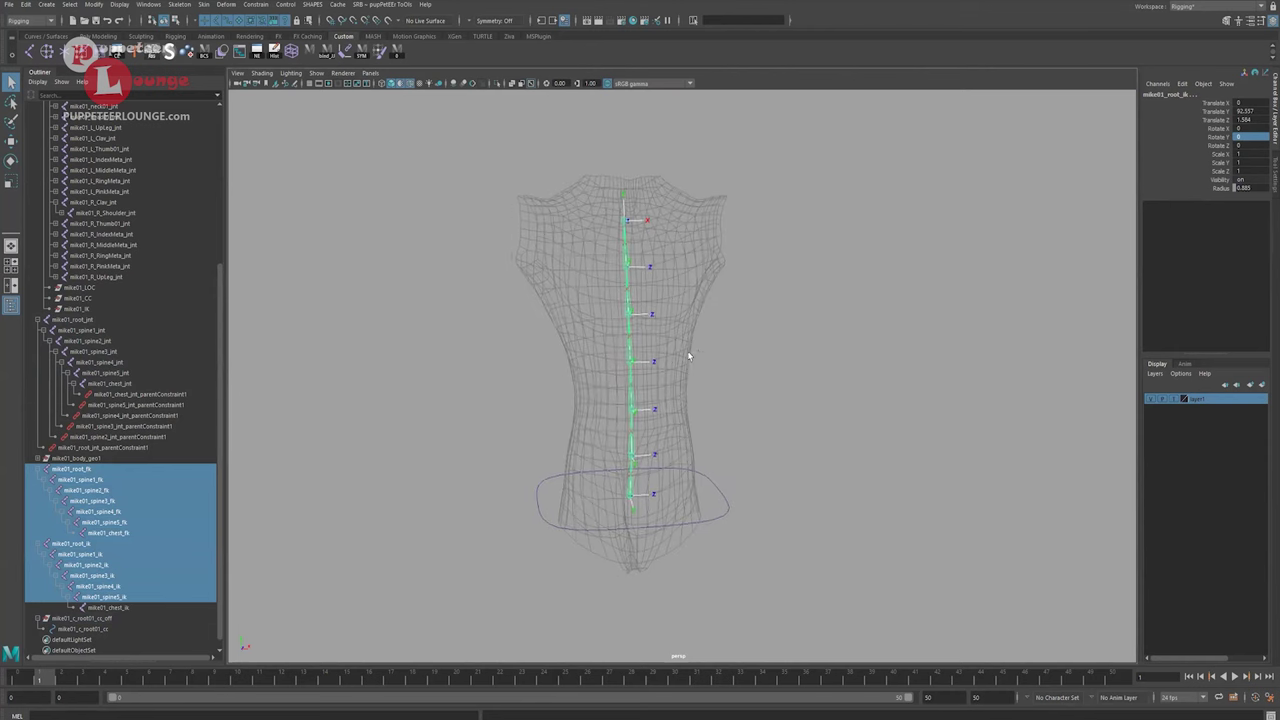
Hide the IK spine chain mike01_root_ik and the bind chain mike01_root_jnt.
click(90, 545)
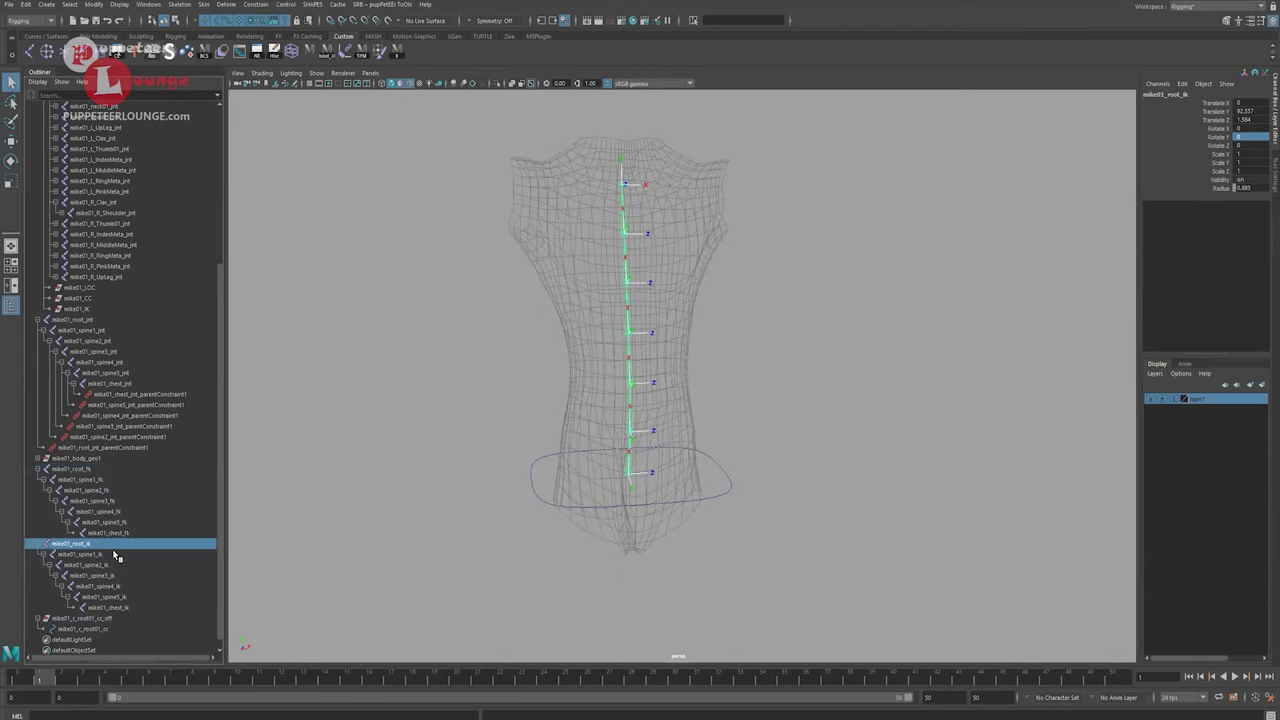
key(ctrl+h)
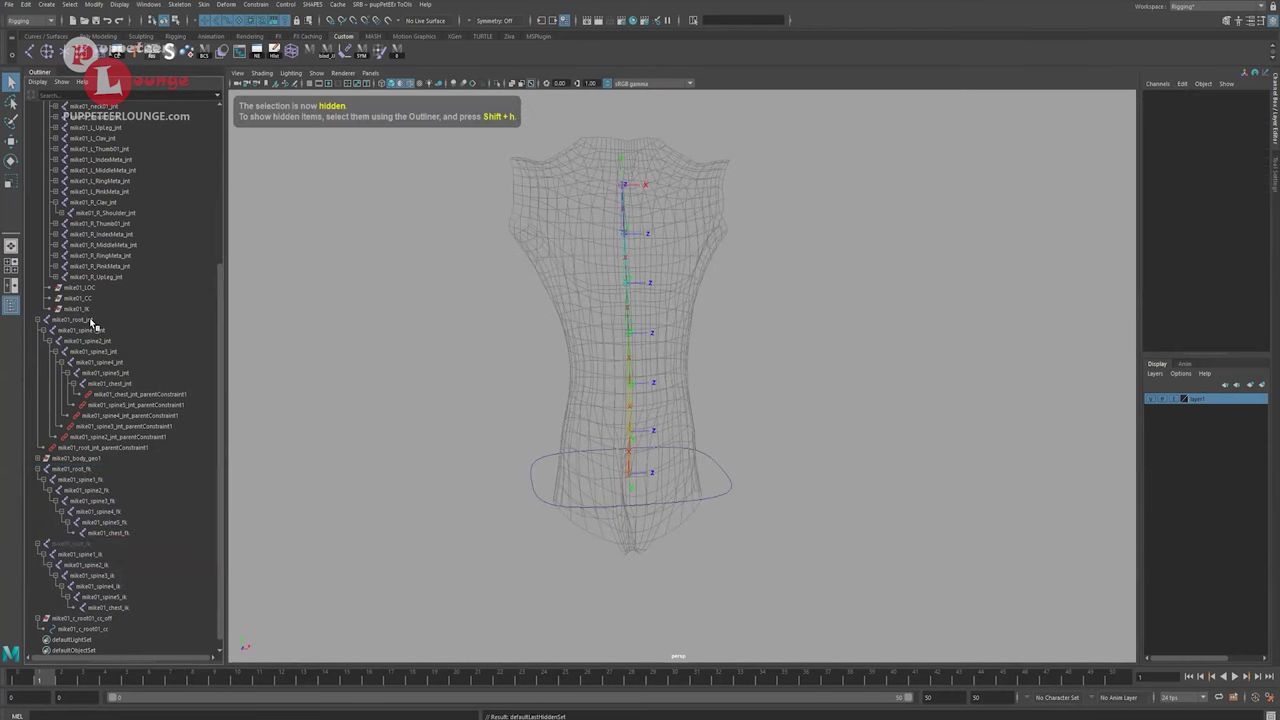
click(94, 322)
key(ctrl+h)
Create six NURBS circles to serve as controls for the FK joints from mike01_root_fk to mike01_spine5_fk.
click(78, 469)
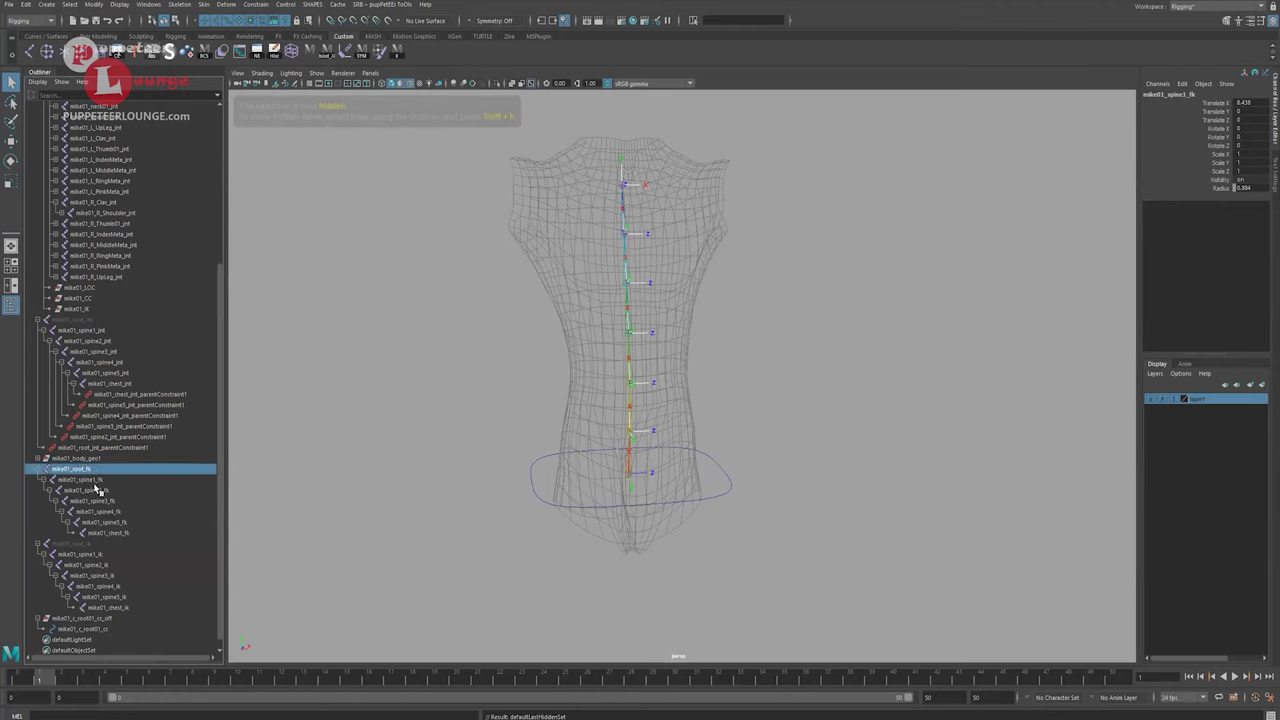
shift+click(105, 522)
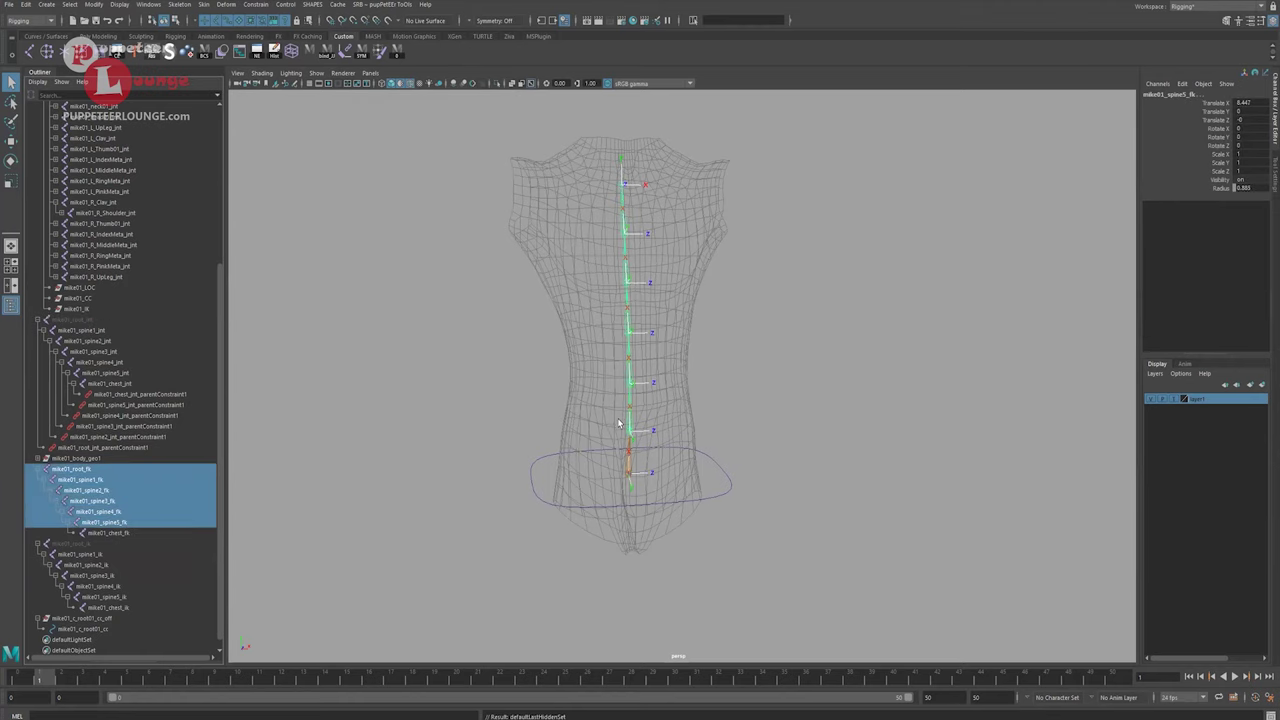
alt+drag(535, 427, 610, 442)
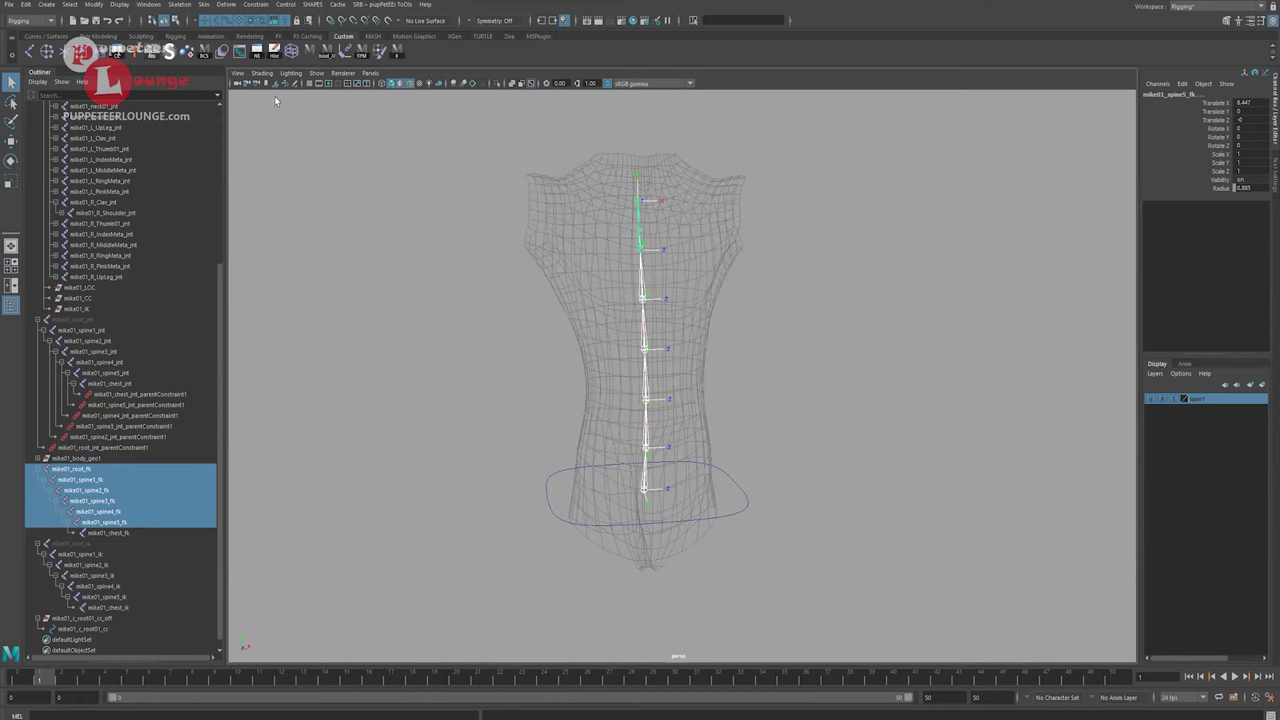
click(46, 4)
mouse_move(75, 31)
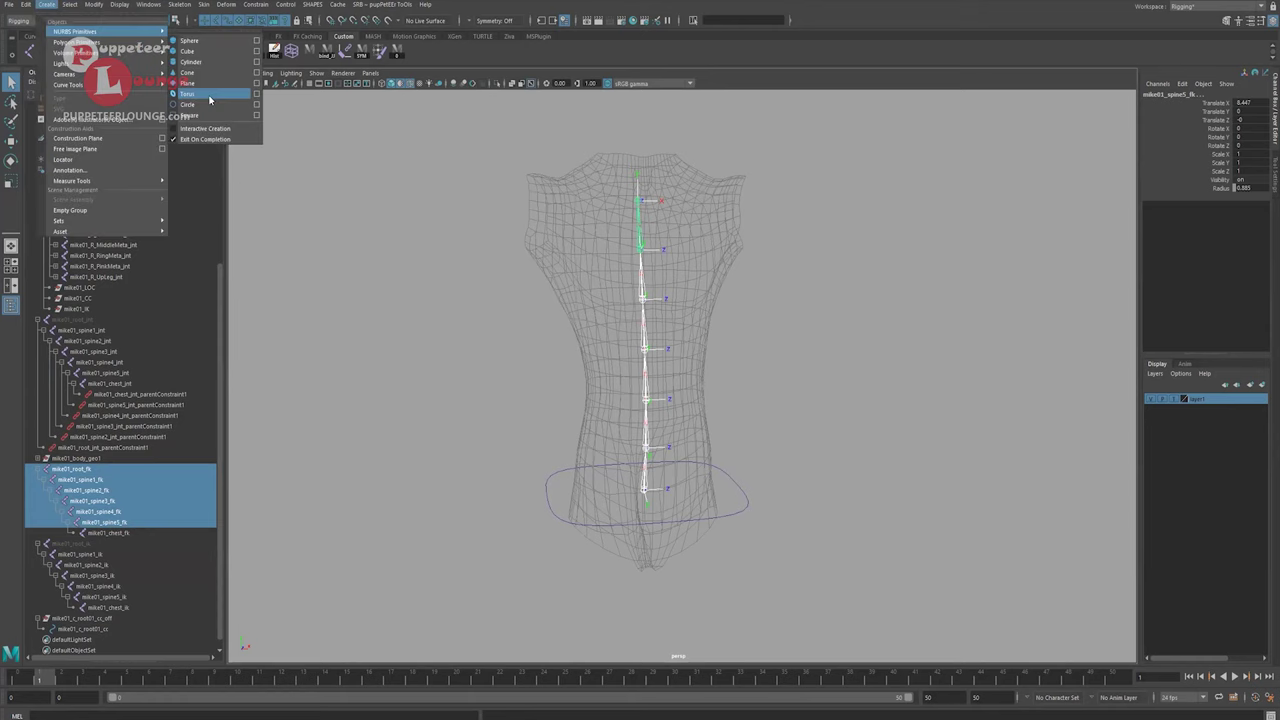
click(205, 105)
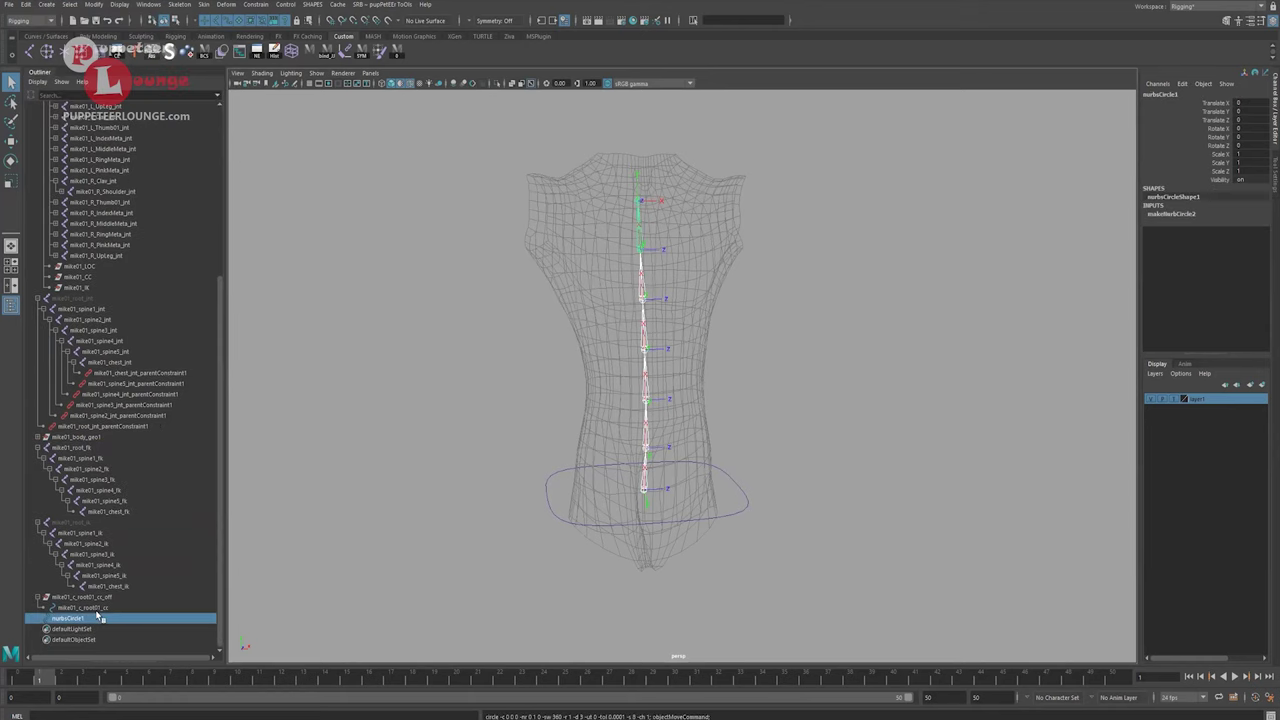
key(g)
key(g)
key(g)
key(g)
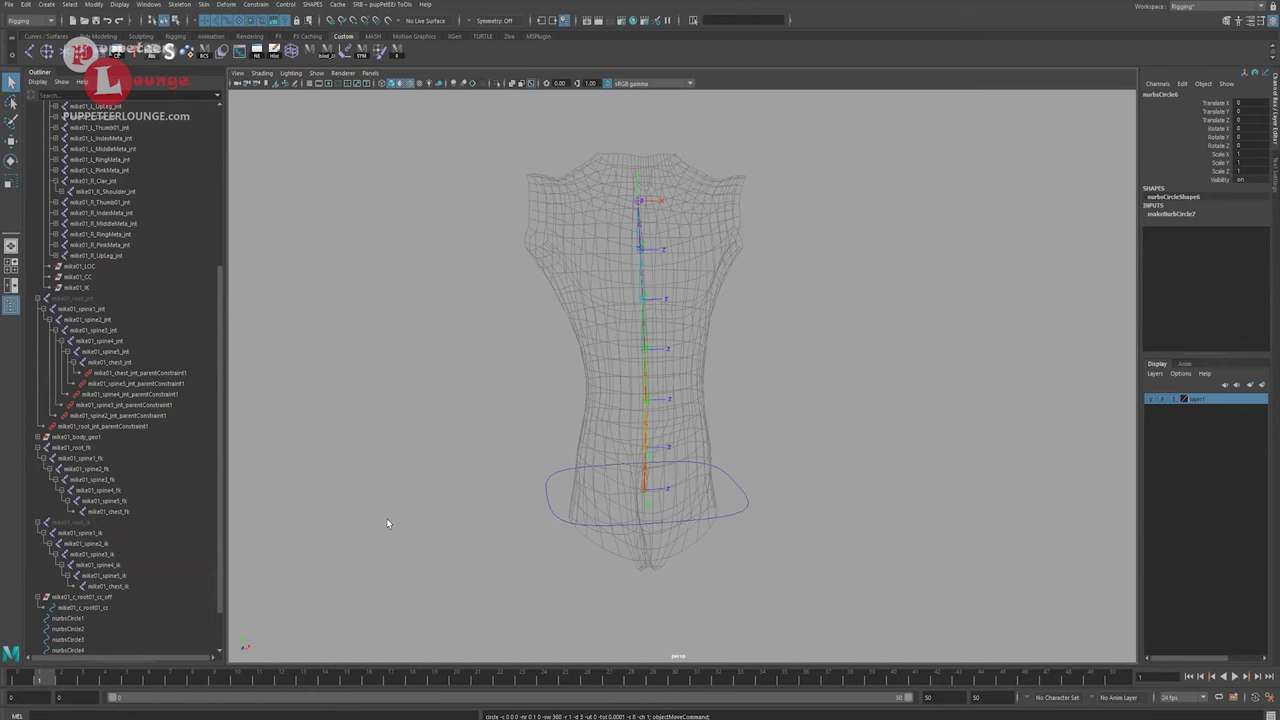
Group nurbsCircle1 by itself as its offset group.
scroll(80, 580, down, 2)
click(80, 566)
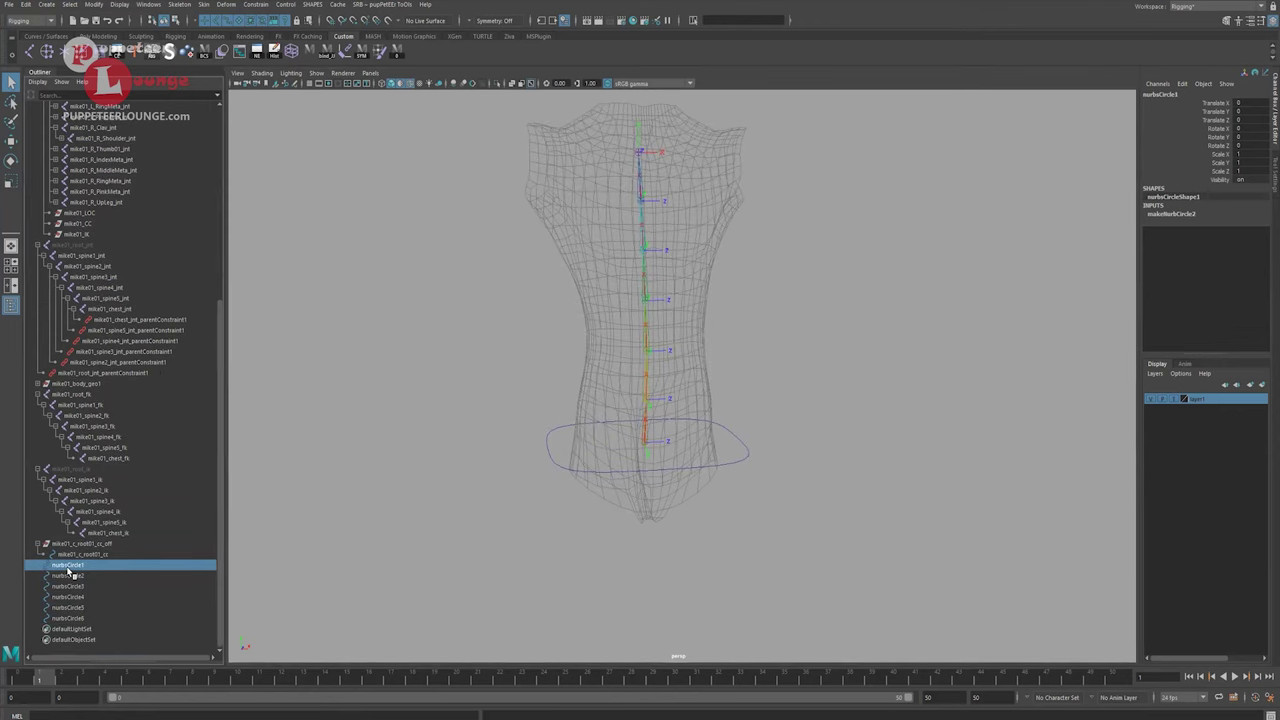
key(ctrl+g)
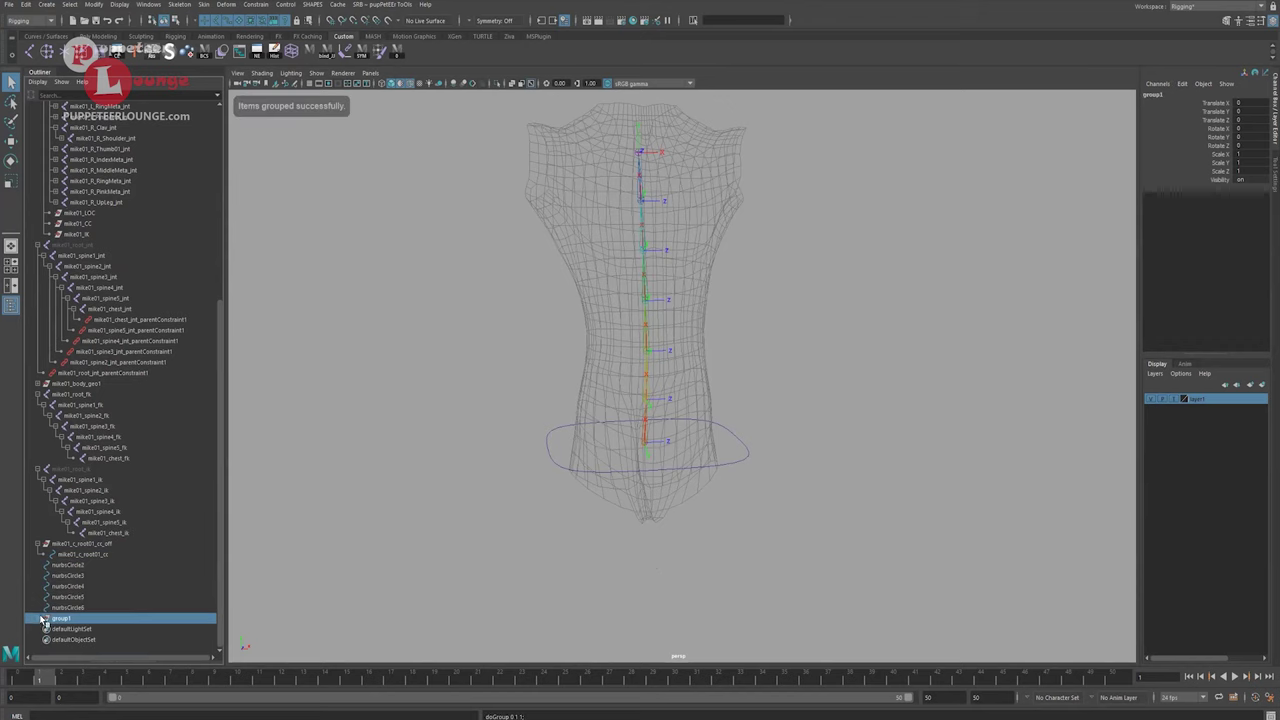
Parent-constrain group1 to the joint mike01_root_fk without maintaining offset, so the group matches the joint's position and orientation.
click(649, 390)
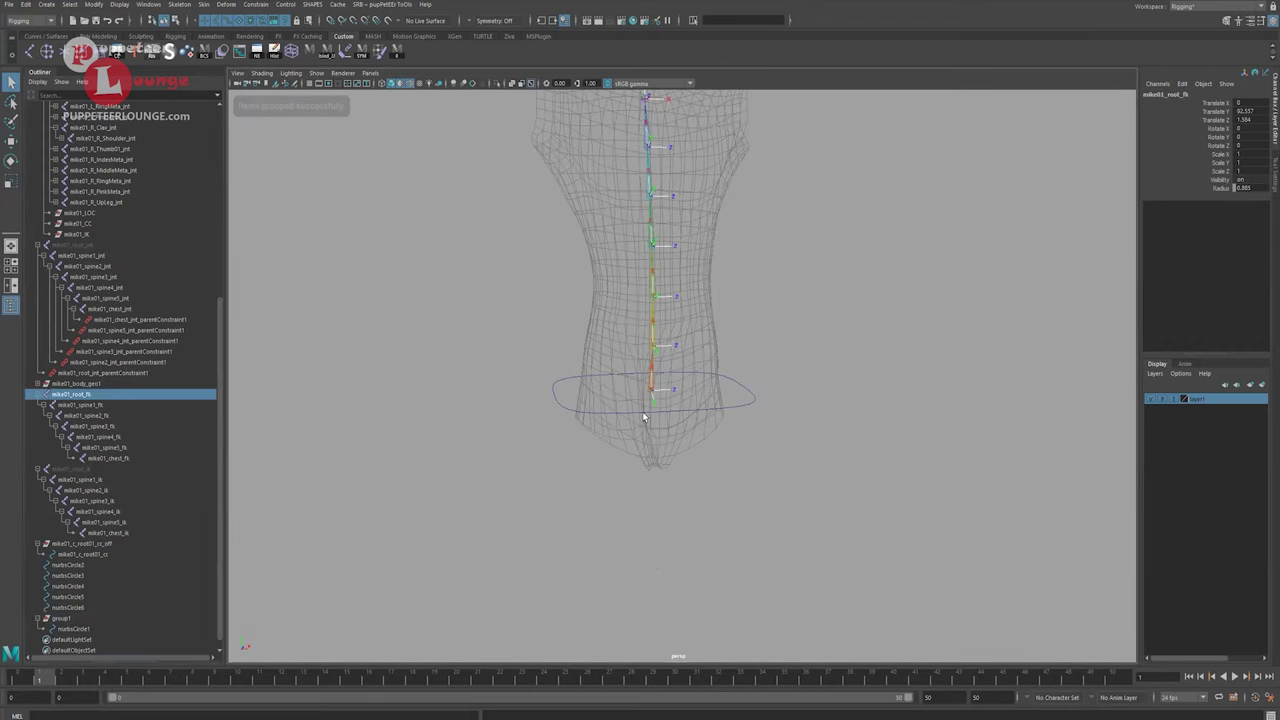
key(f)
click(68, 619)
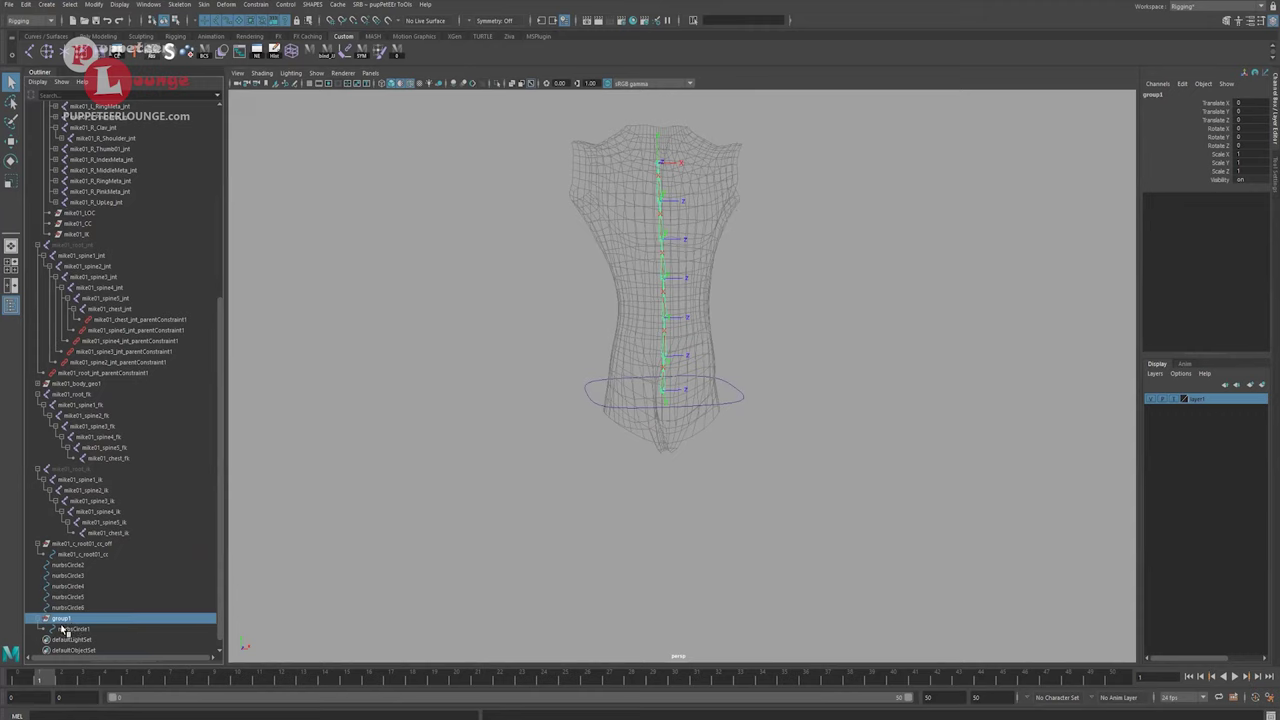
click(675, 393)
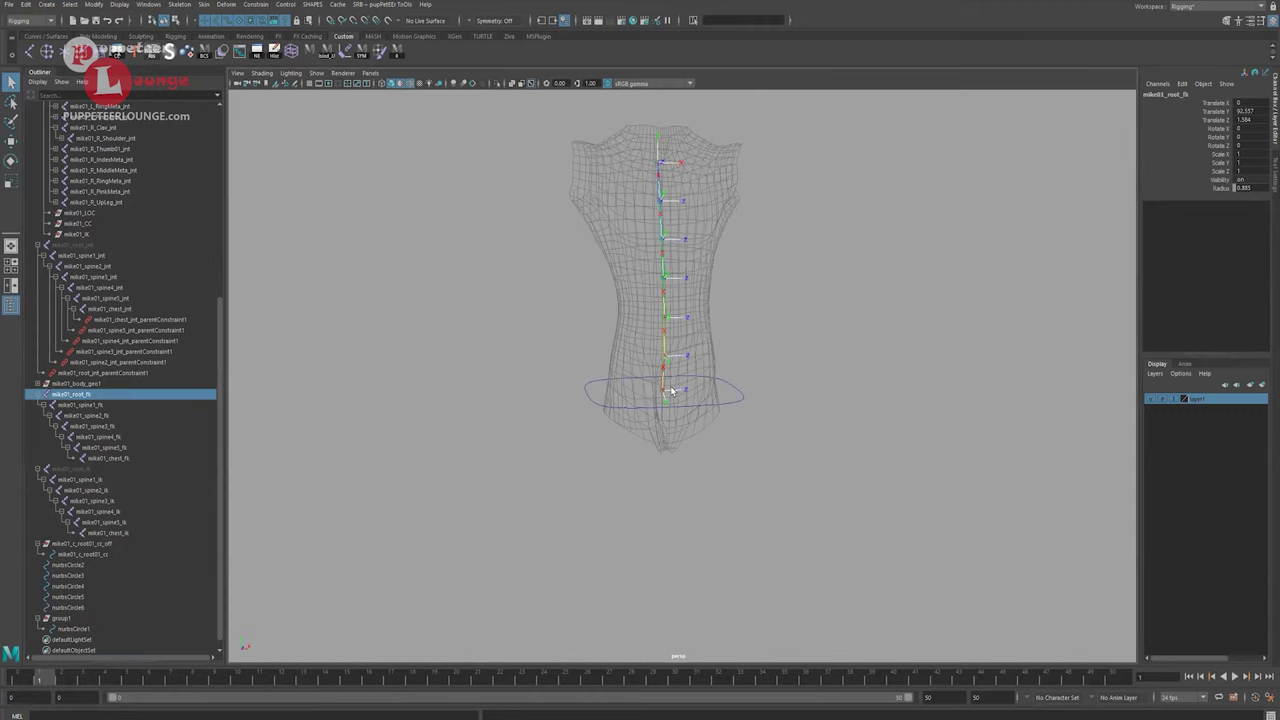
alt+middle_drag(672, 392, 667, 420)
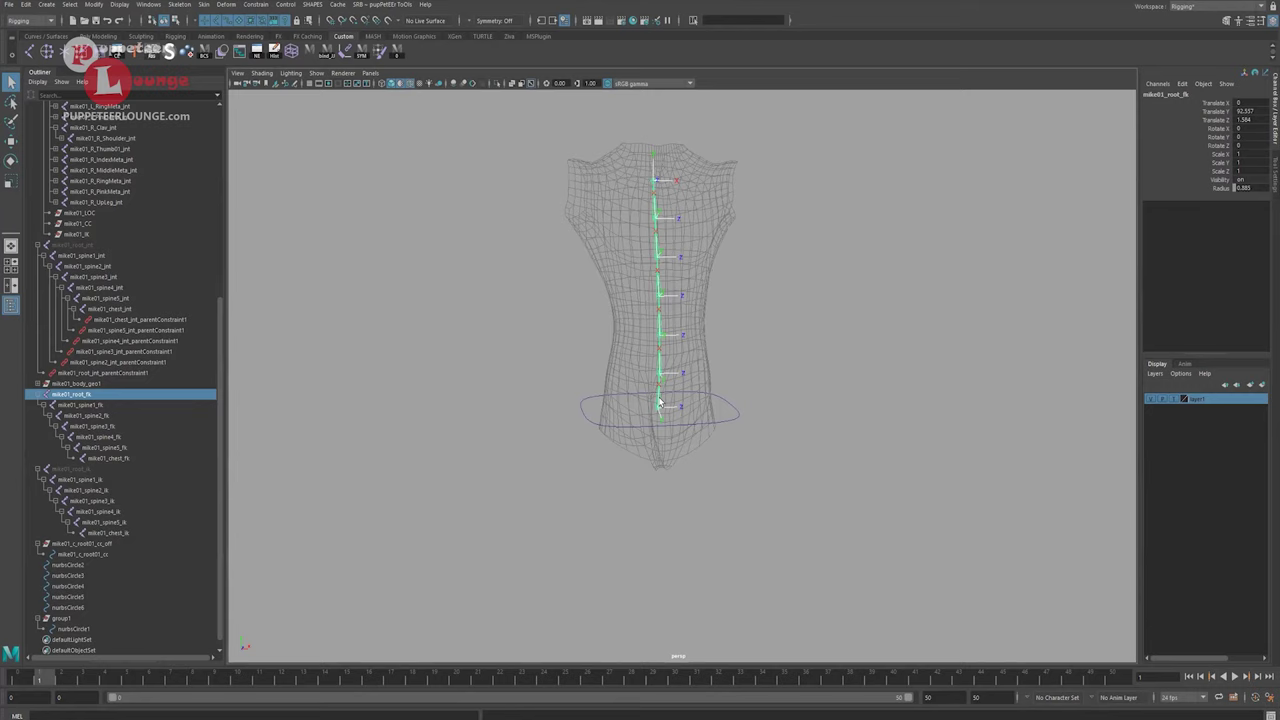
ctrl+click(78, 620)
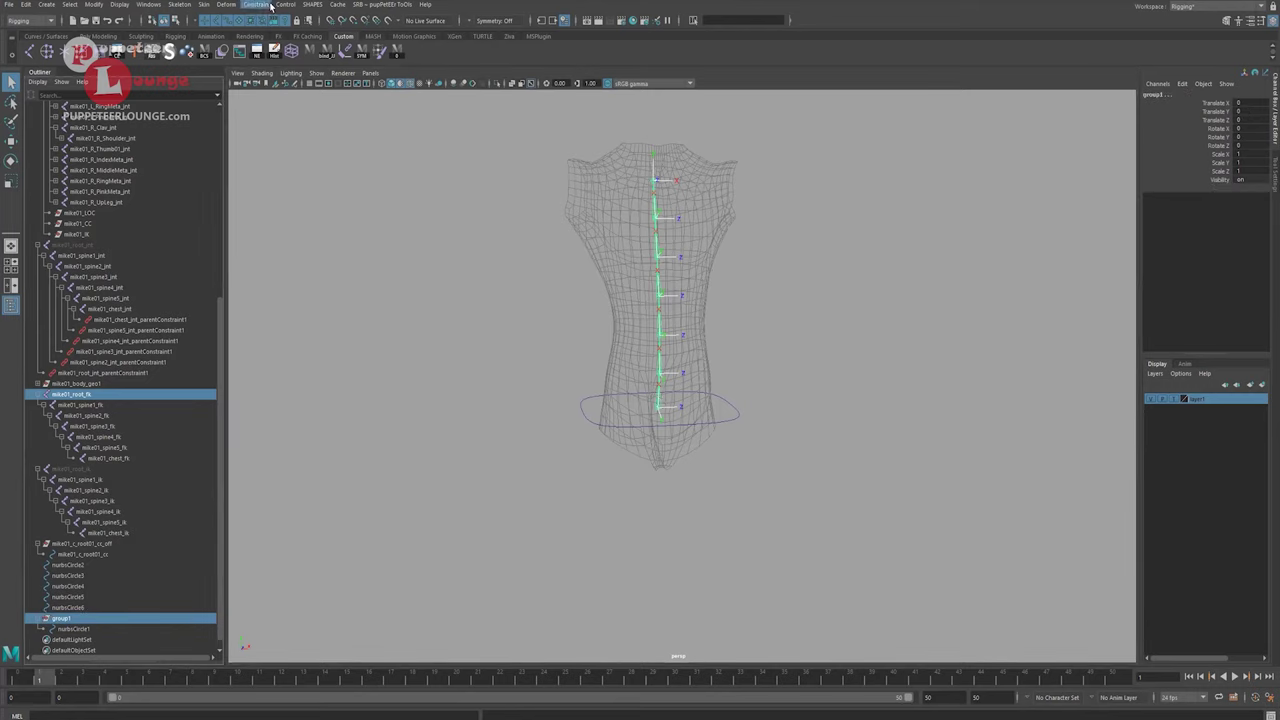
click(270, 5)
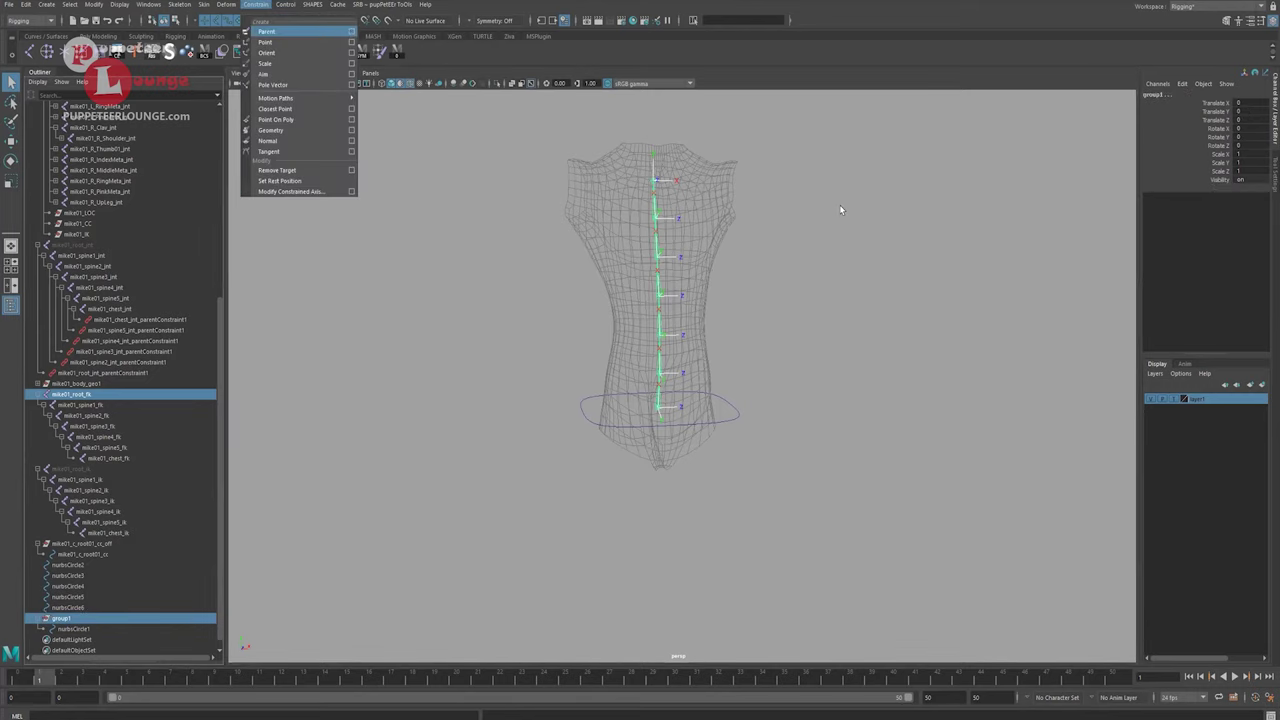
click(351, 35)
click(942, 375)
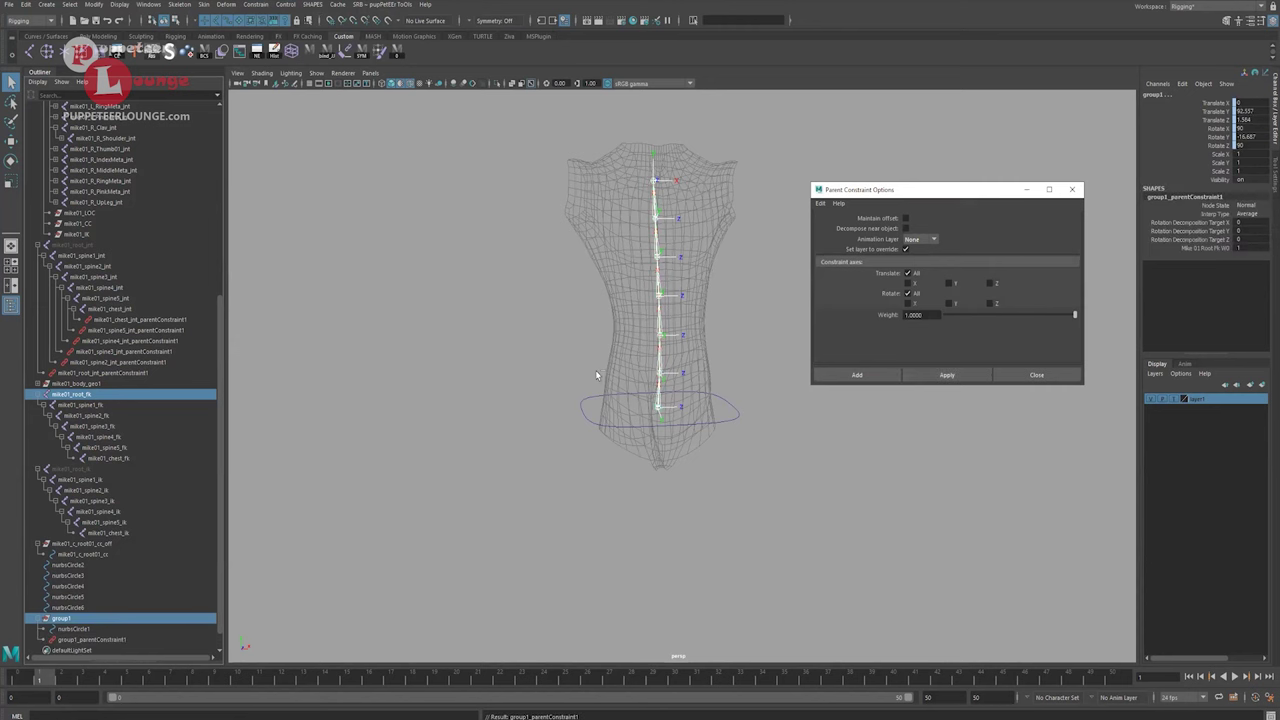
Delete the parent constraint group1_parentConstraint1 from under group1.
alt+right_drag(601, 378, 632, 413)
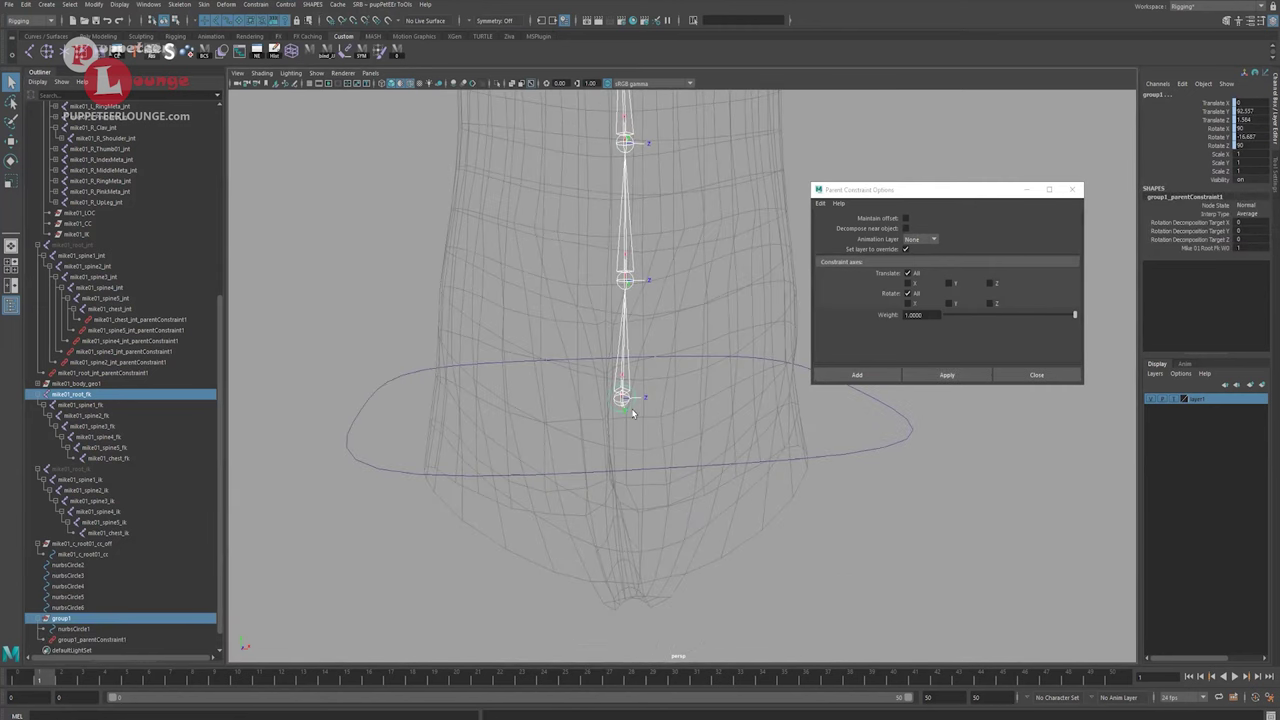
click(630, 408)
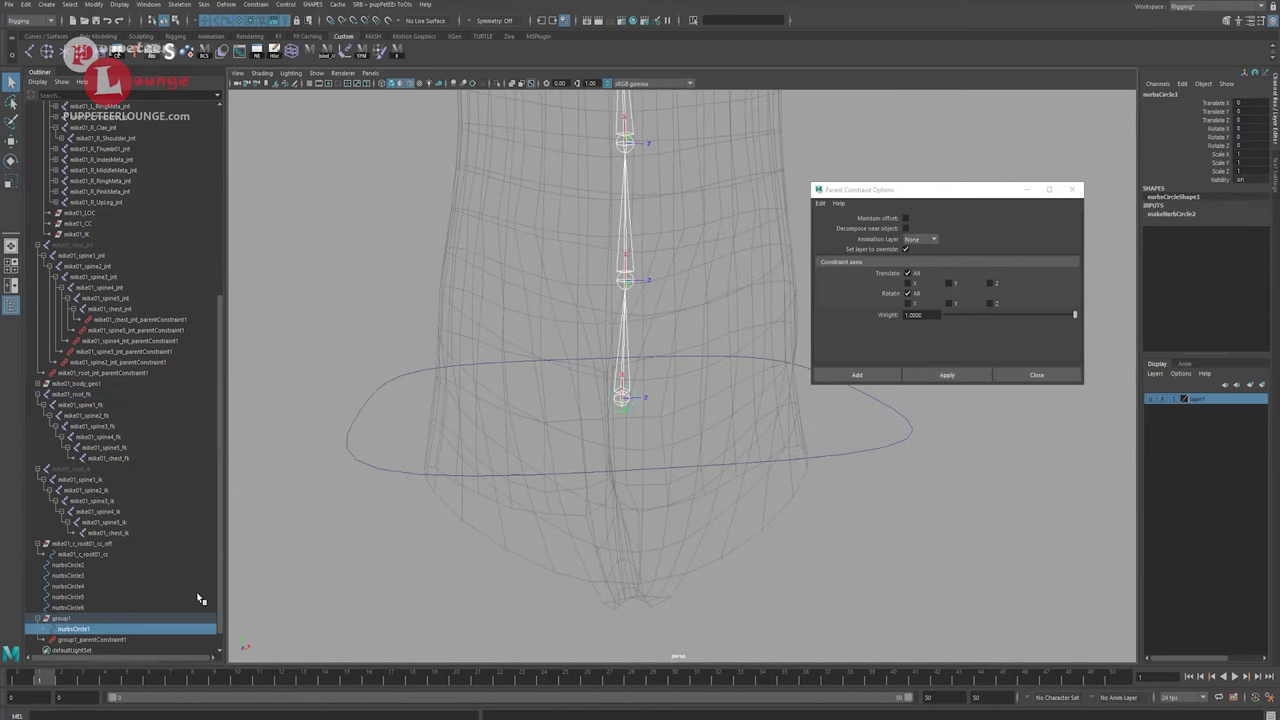
click(88, 620)
drag(1225, 152, 1222, 129)
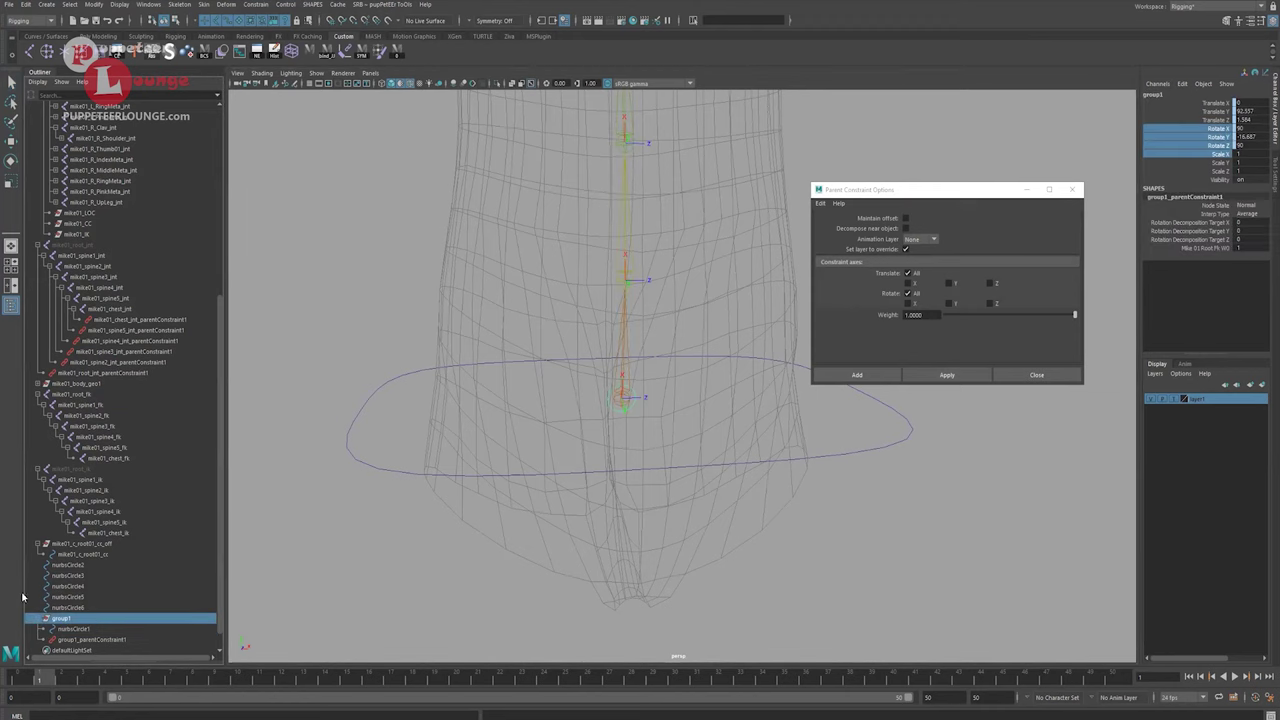
click(110, 640)
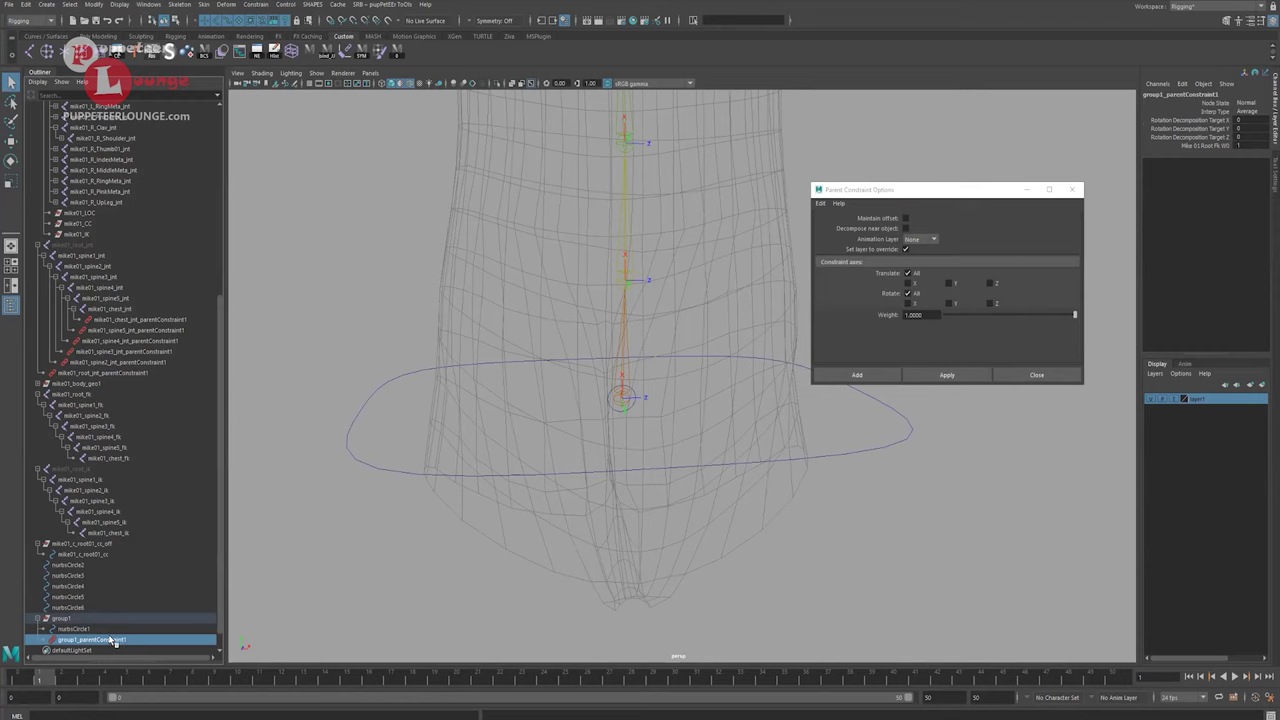
key(Delete)
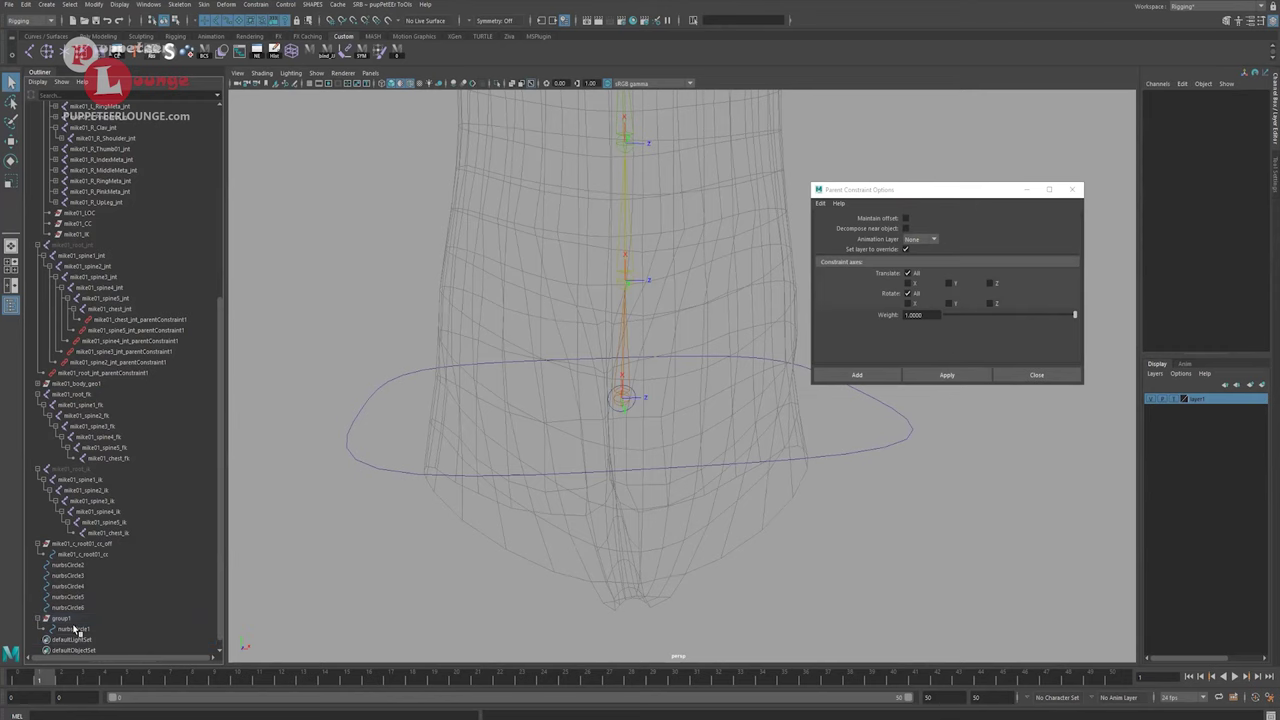
Set nurbsCircle1's creation inputs to Normal X 1, Normal Y 0 and Radius 10.
click(75, 630)
alt+drag(720, 470, 760, 437)
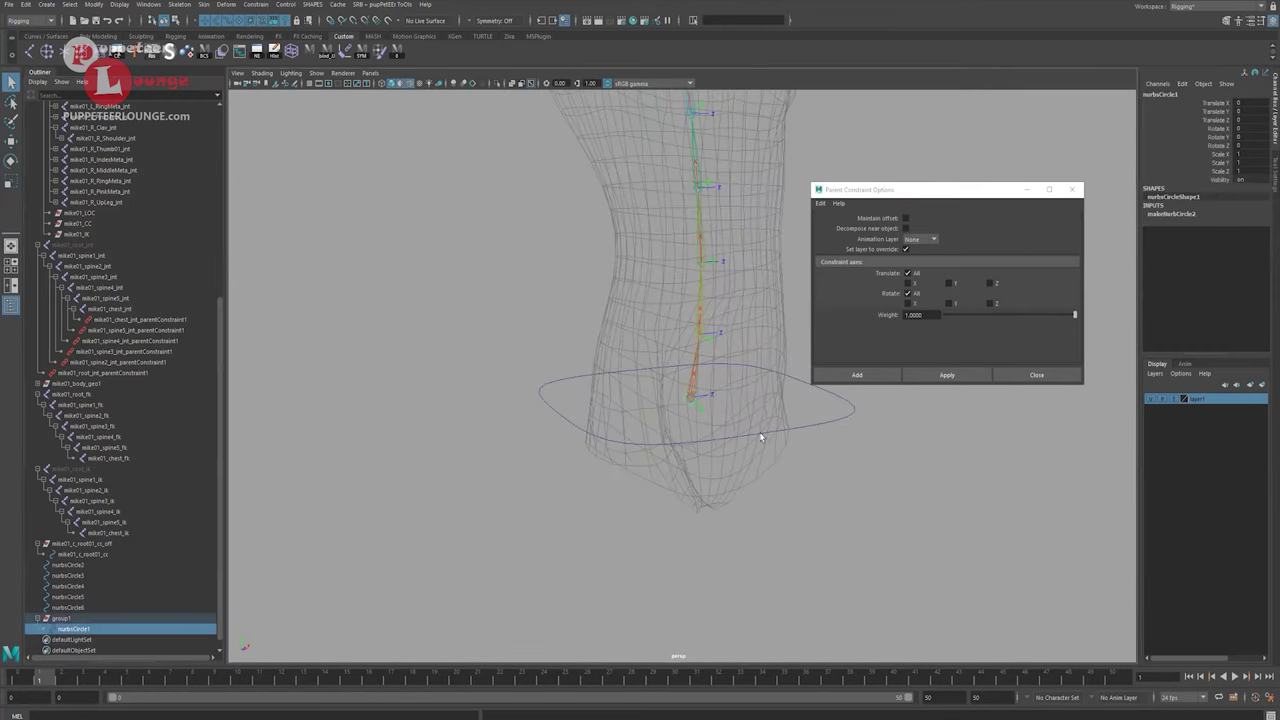
click(1200, 214)
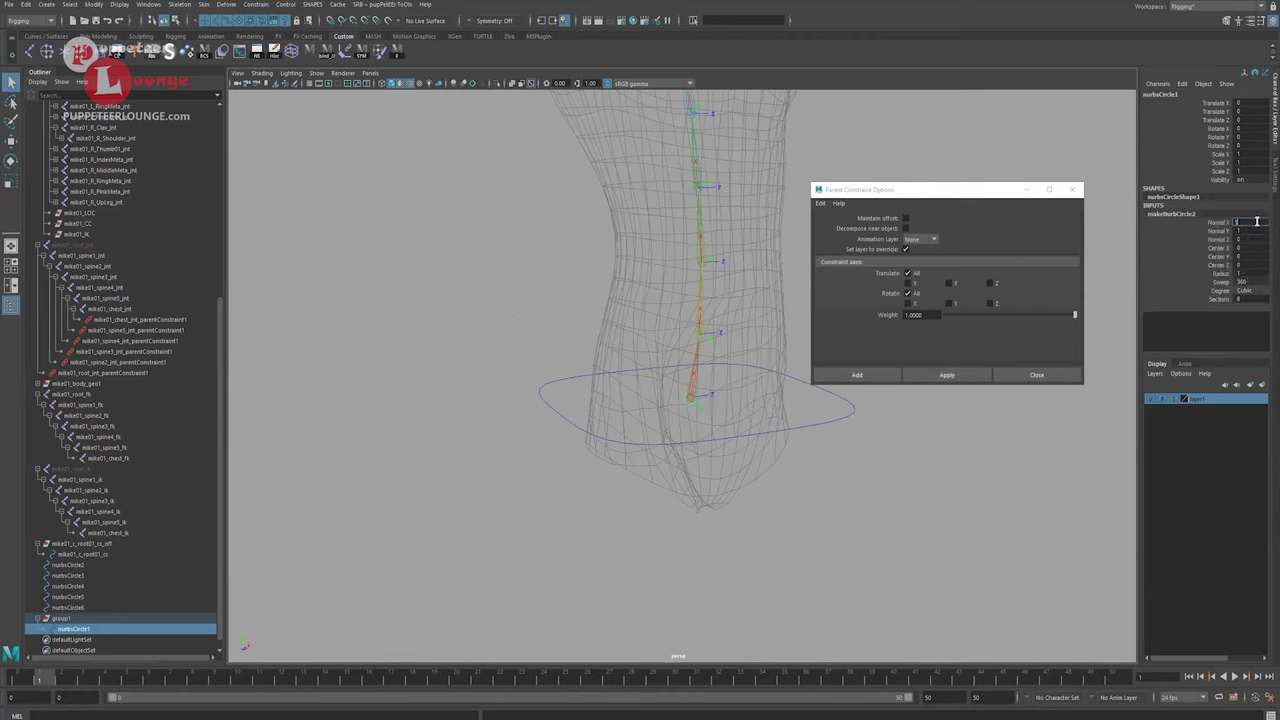
click(1220, 273)
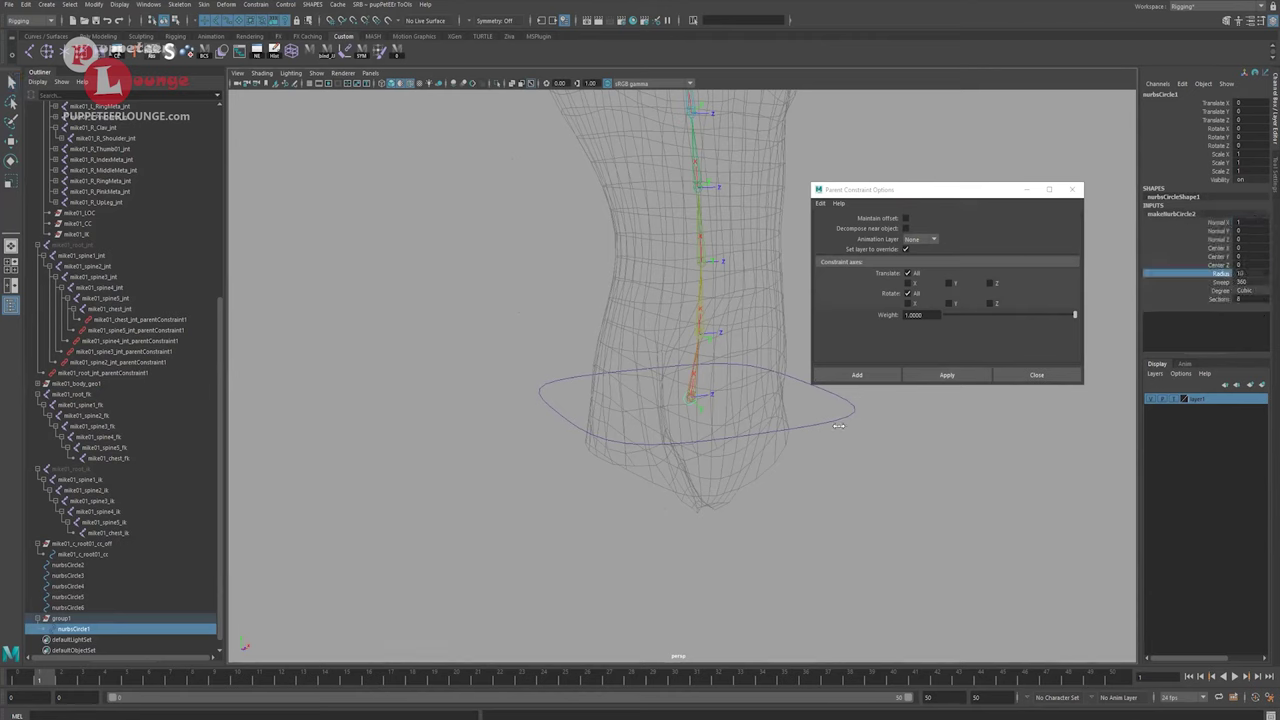
alt+drag(722, 452, 667, 400)
key(e)
key(q)
Rename nurbsCircle1 to mike01_root_fk_cc, based on the name of the FK root joint.
click(636, 372)
double_click(1184, 94)
key(ctrl+c)
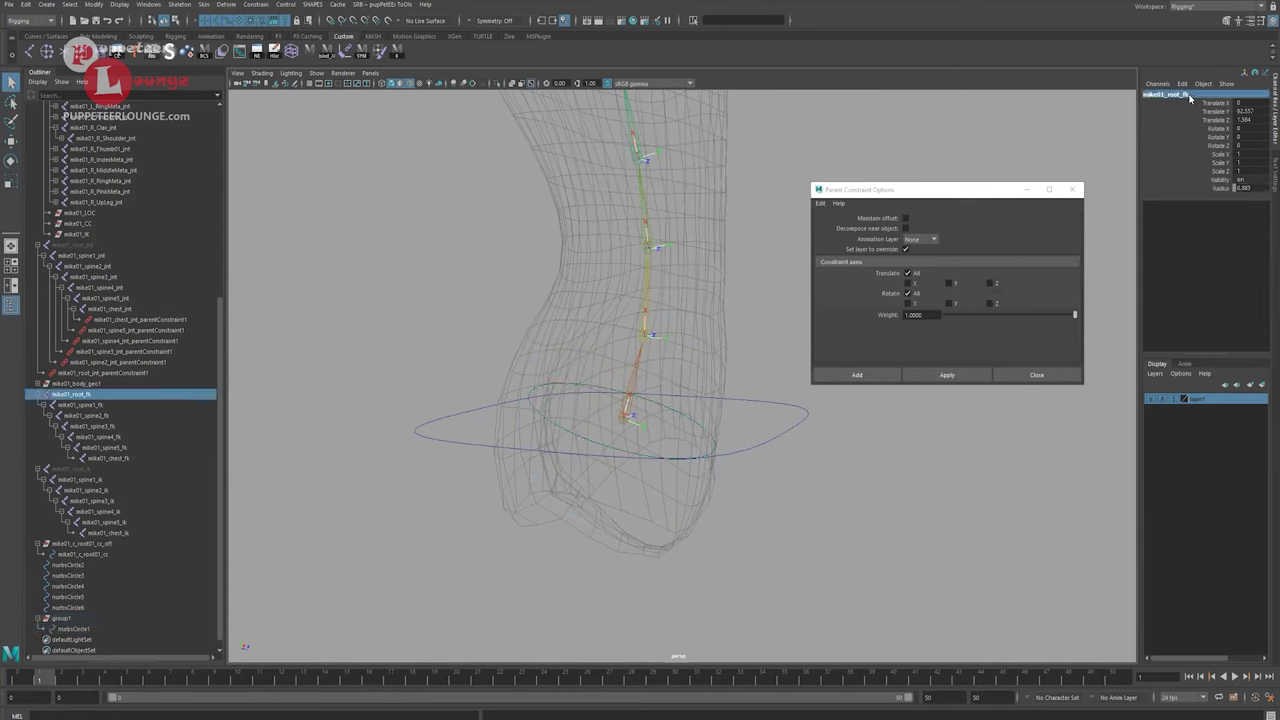
double_click(72, 629)
key(ctrl+v)
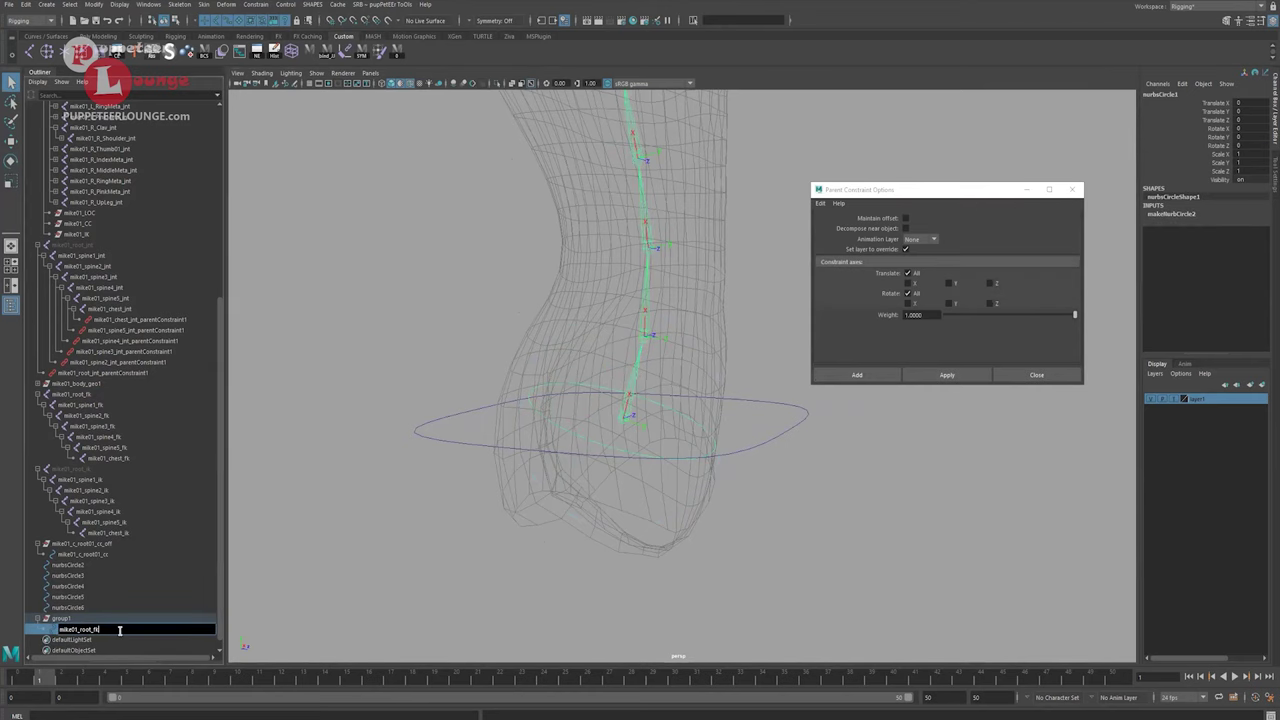
text(_cc)
key(Return)
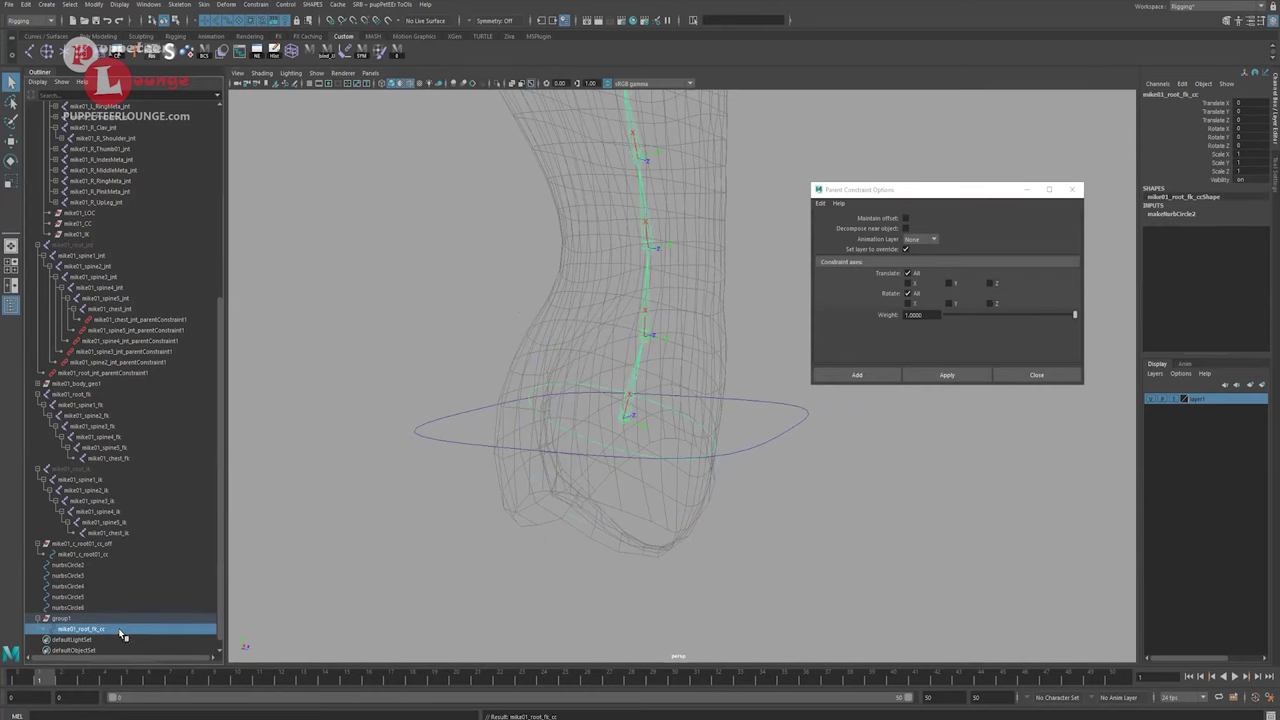
Rename group1, the circle's offset group, to mike01_root_fk_cc_off.
double_click(88, 620)
text(mike01_root_fk_cc)
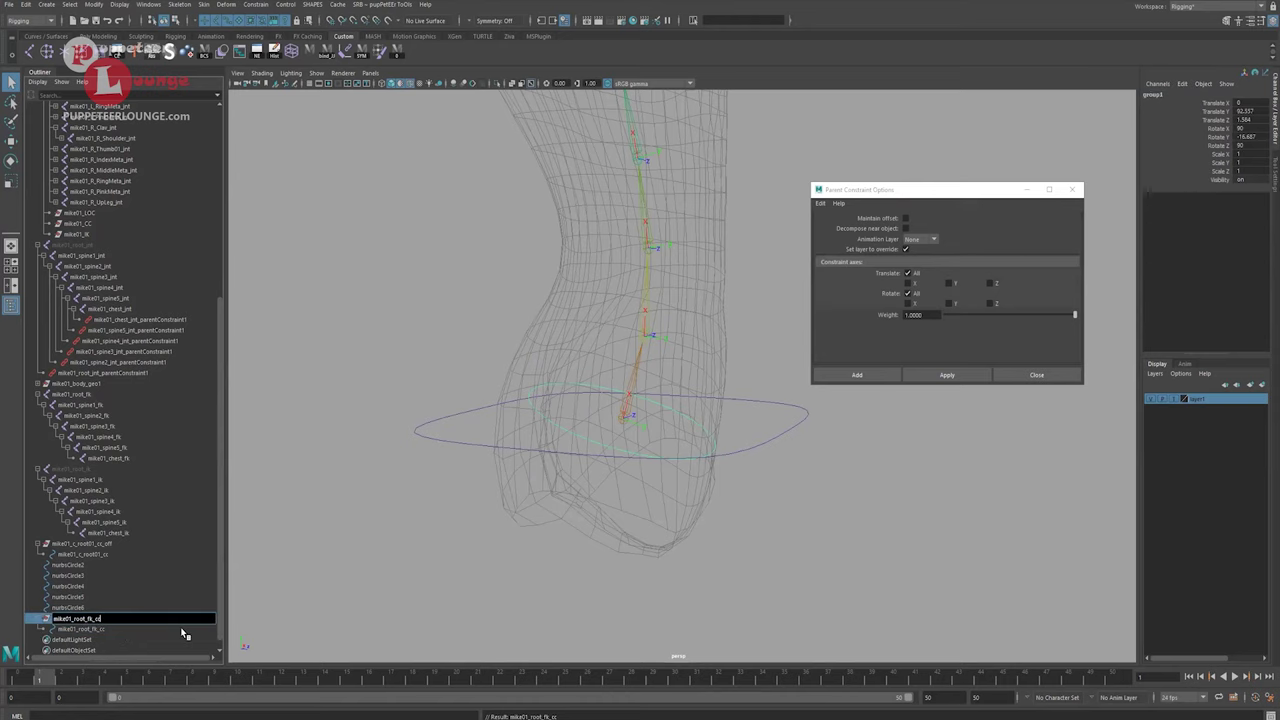
text(_off)
key(Return)
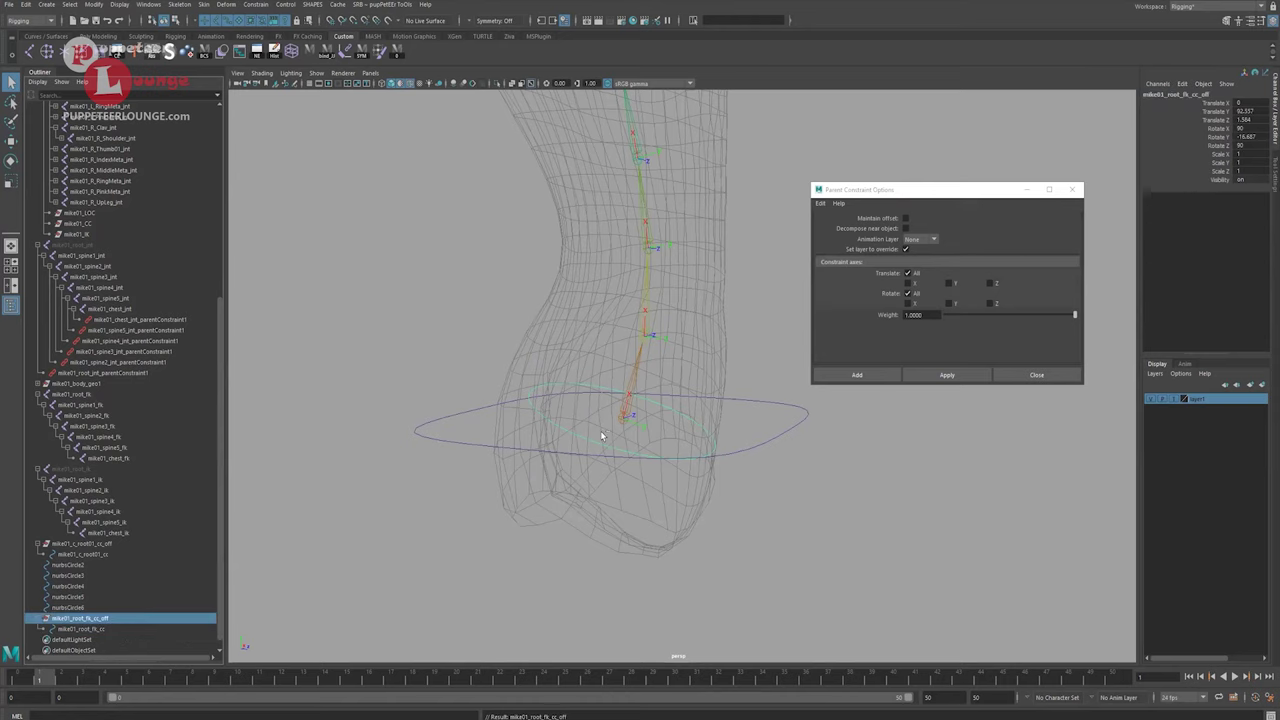
Enlarge the Radius of the control circle mike01_root_fk_cc in its makeNurbCircle2 input.
alt+drag(600, 430, 646, 429)
click(655, 430)
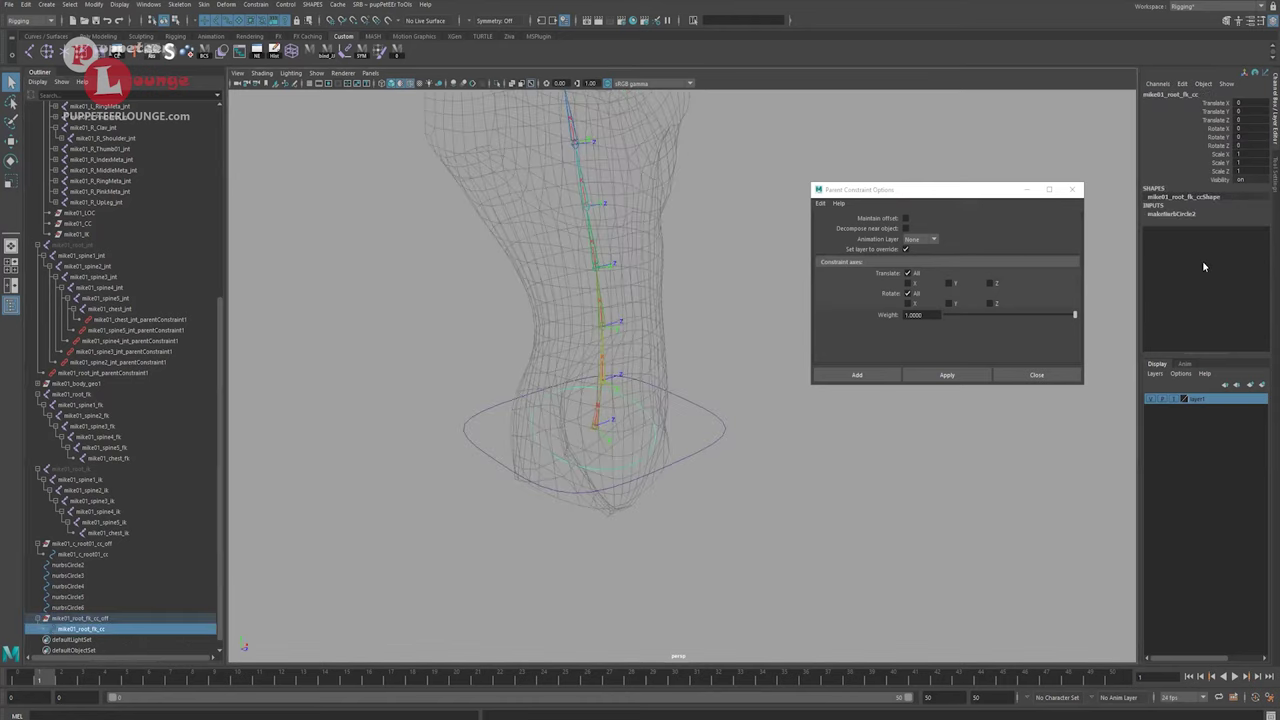
click(1178, 213)
click(1253, 270)
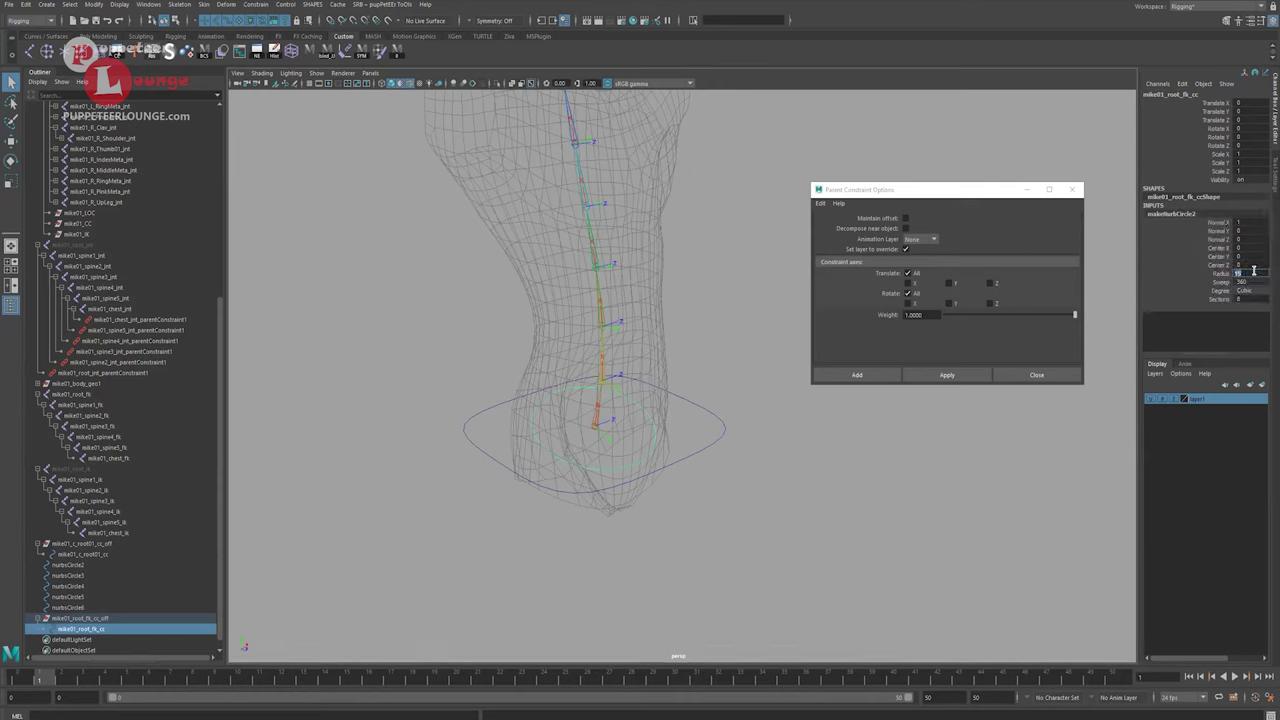
alt+drag(751, 469, 701, 423)
Parent-constrain the joint mike01_root_fk to the control mike01_root_fk_cc with Maintain Offset off and weight 1.
shift+click(622, 408)
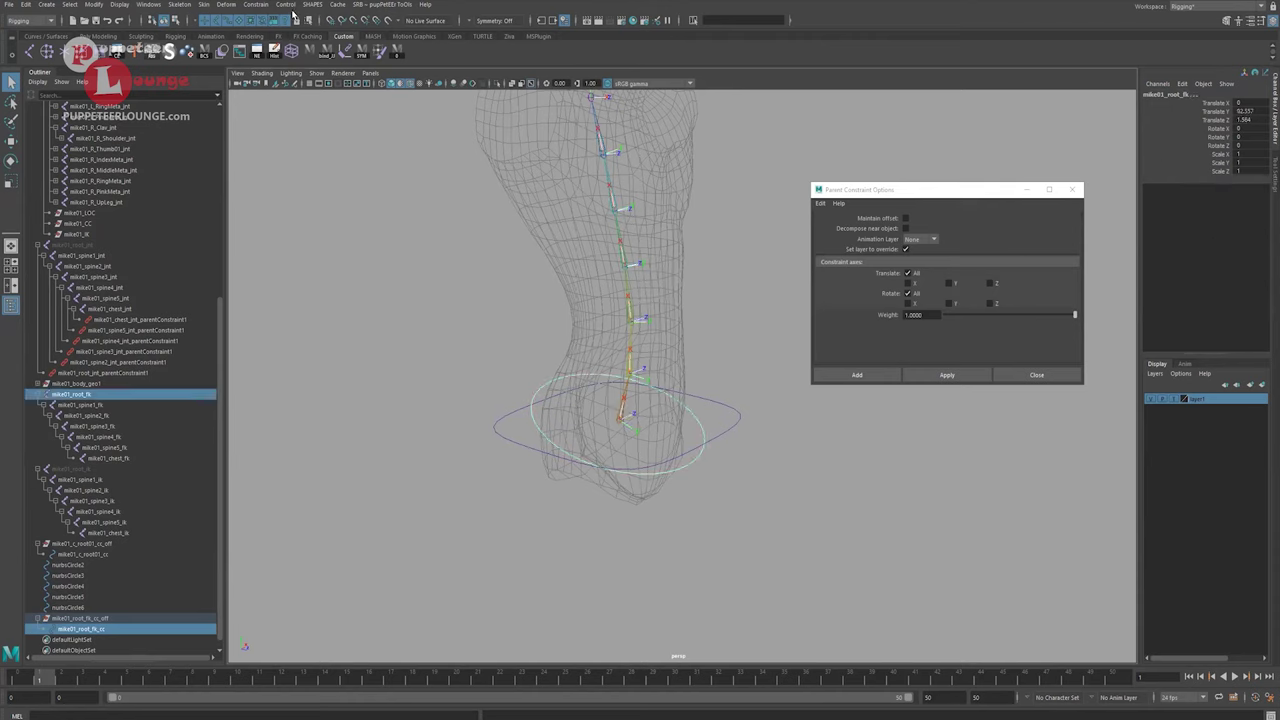
click(256, 4)
click(351, 32)
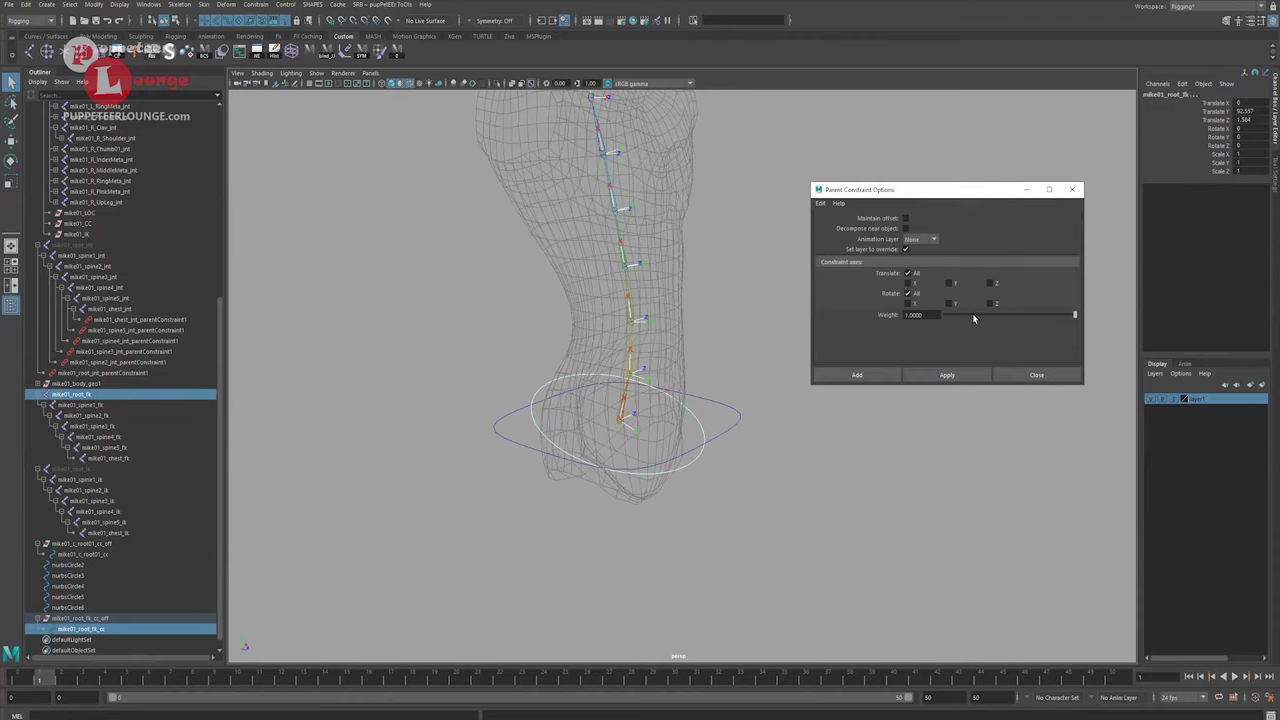
click(881, 376)
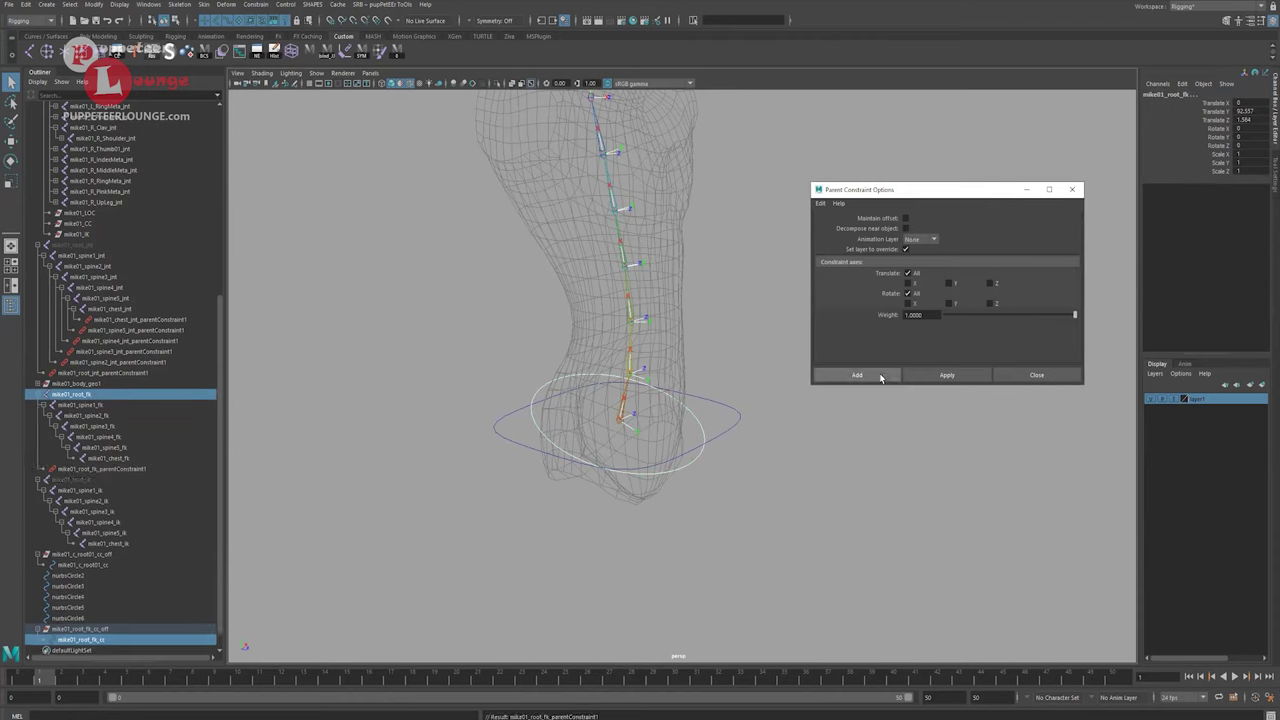
Test the constraint by rotating the control mike01_root_fk_cc, and undo the rotation.
click(706, 404)
key(e)
drag(649, 409, 631, 432)
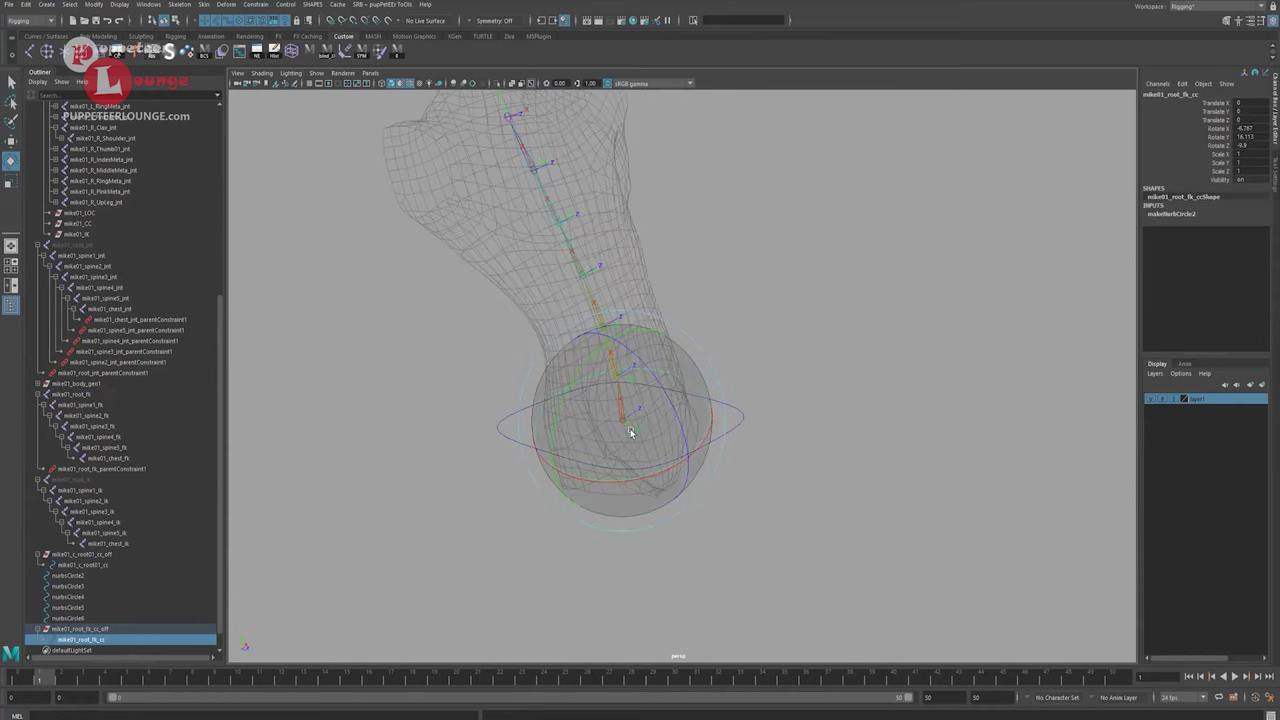
key(ctrl+z)
key(ctrl+z)
key(ctrl+z)
key(ctrl+z)
key(ctrl+z)
key(ctrl+z)
key(w)
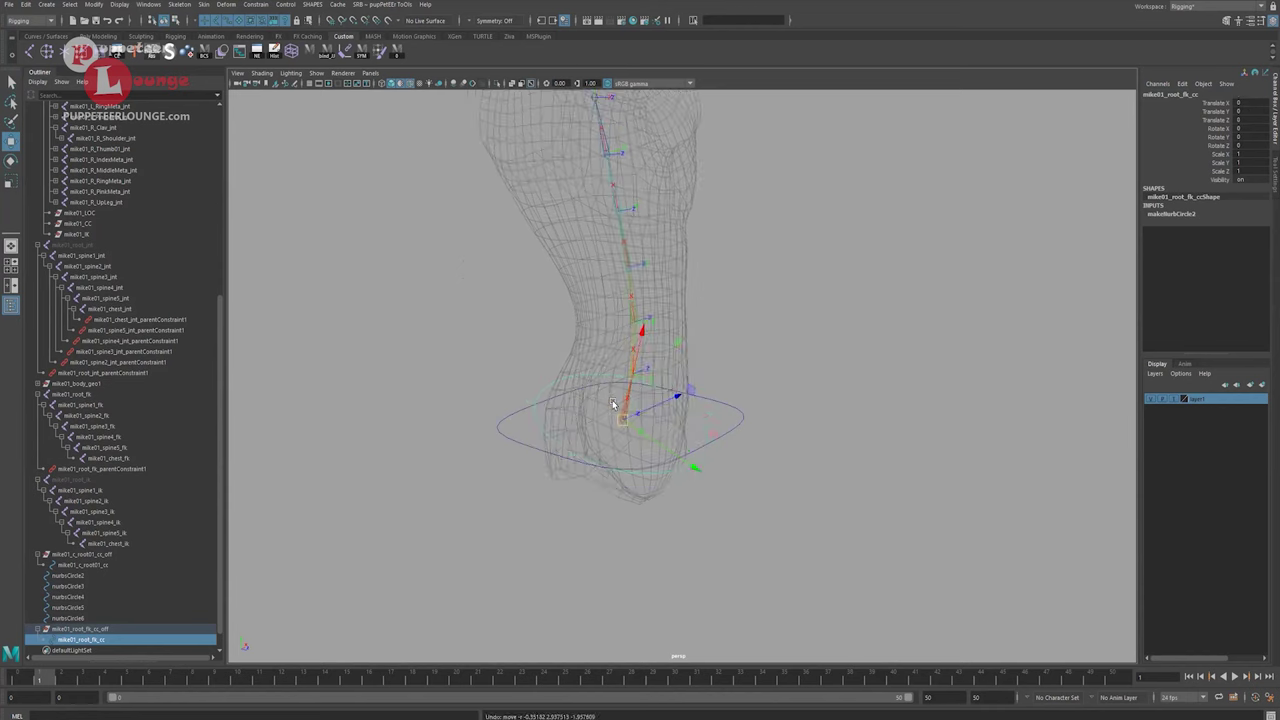
key(q)
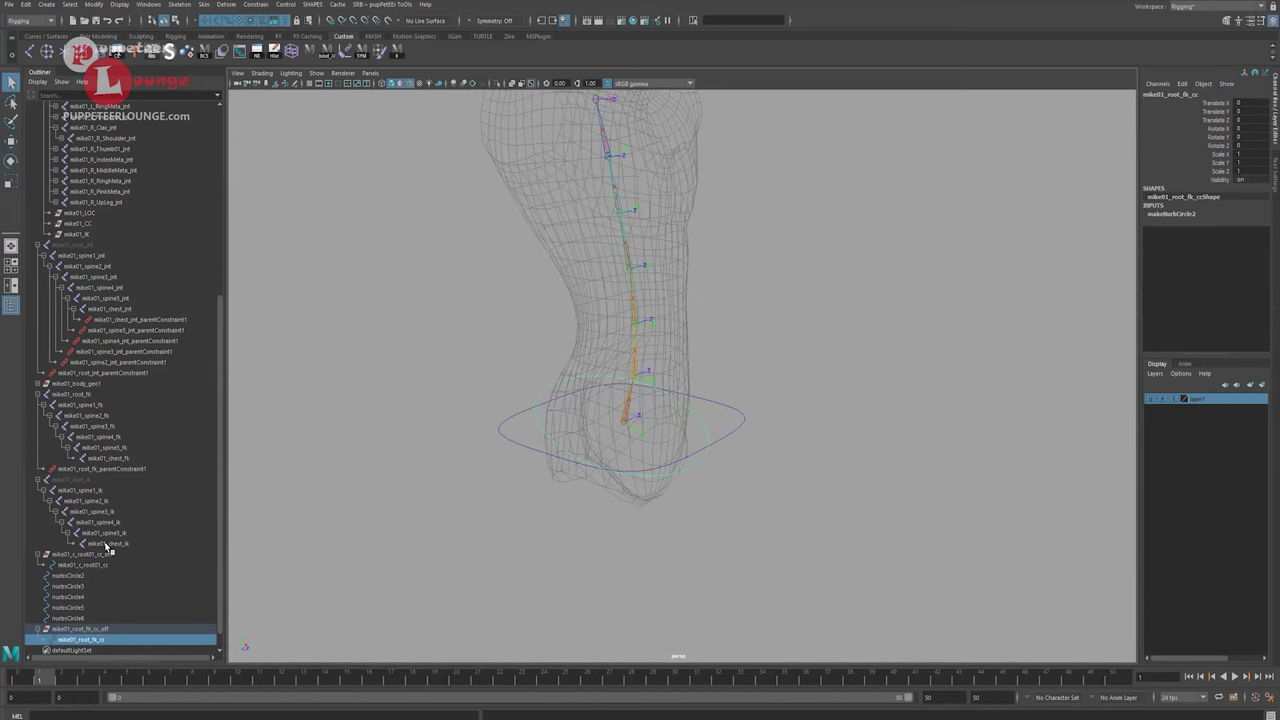
Snap nurbsCircle2 to mike01_spine1_fk using the SRB Snap Controller with Just Snap It, Parent Constraint and Derive Name enabled.
click(78, 576)
alt+middle_drag(649, 372, 659, 407)
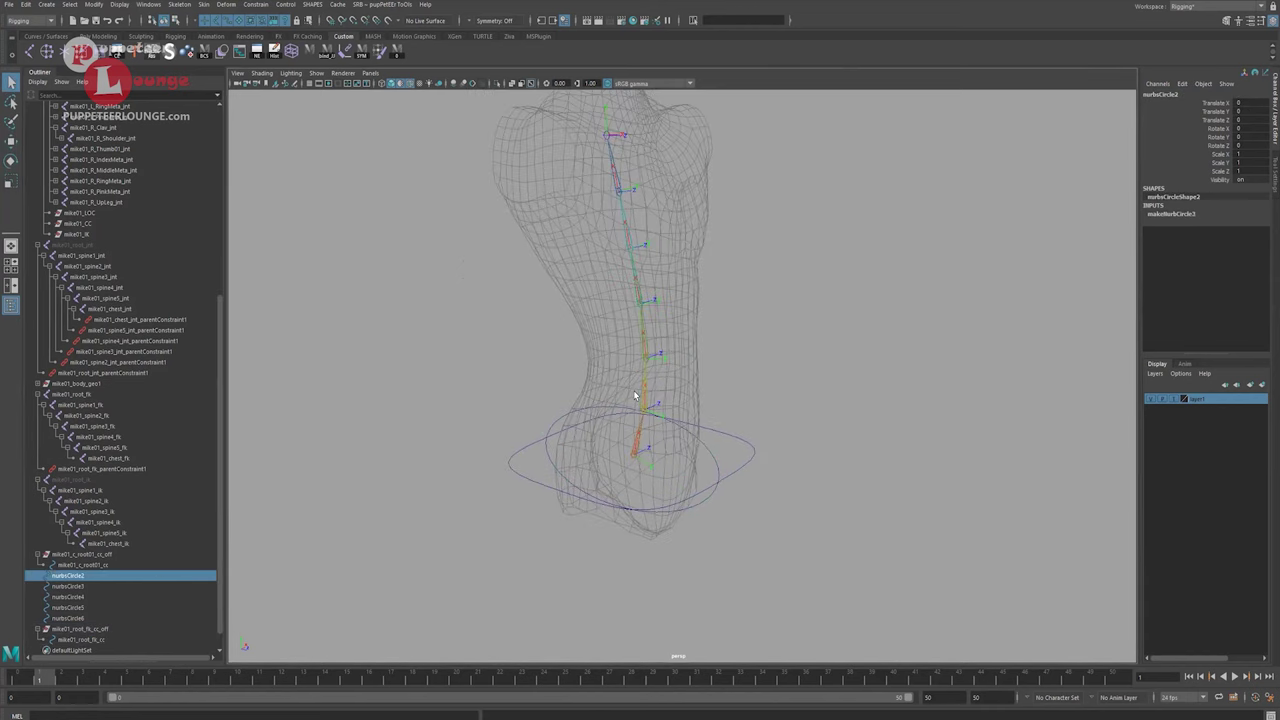
shift+drag(634, 391, 566, 498)
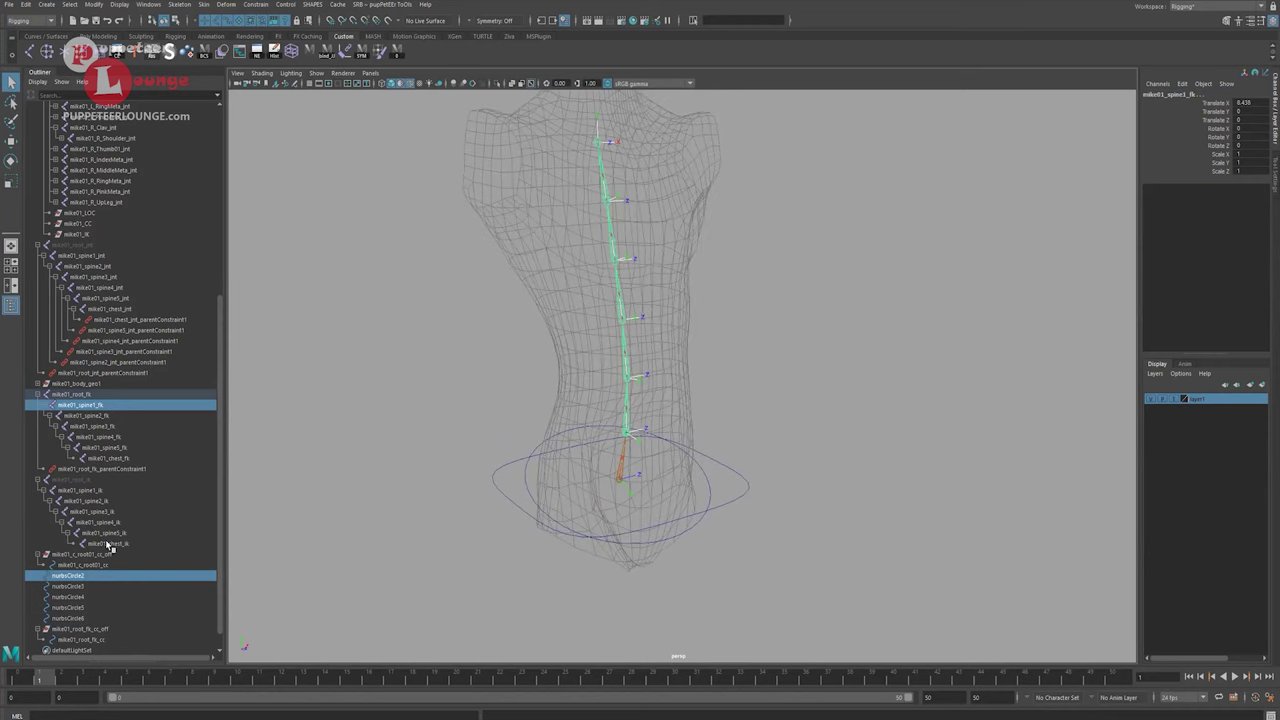
click(376, 5)
mouse_move(405, 23)
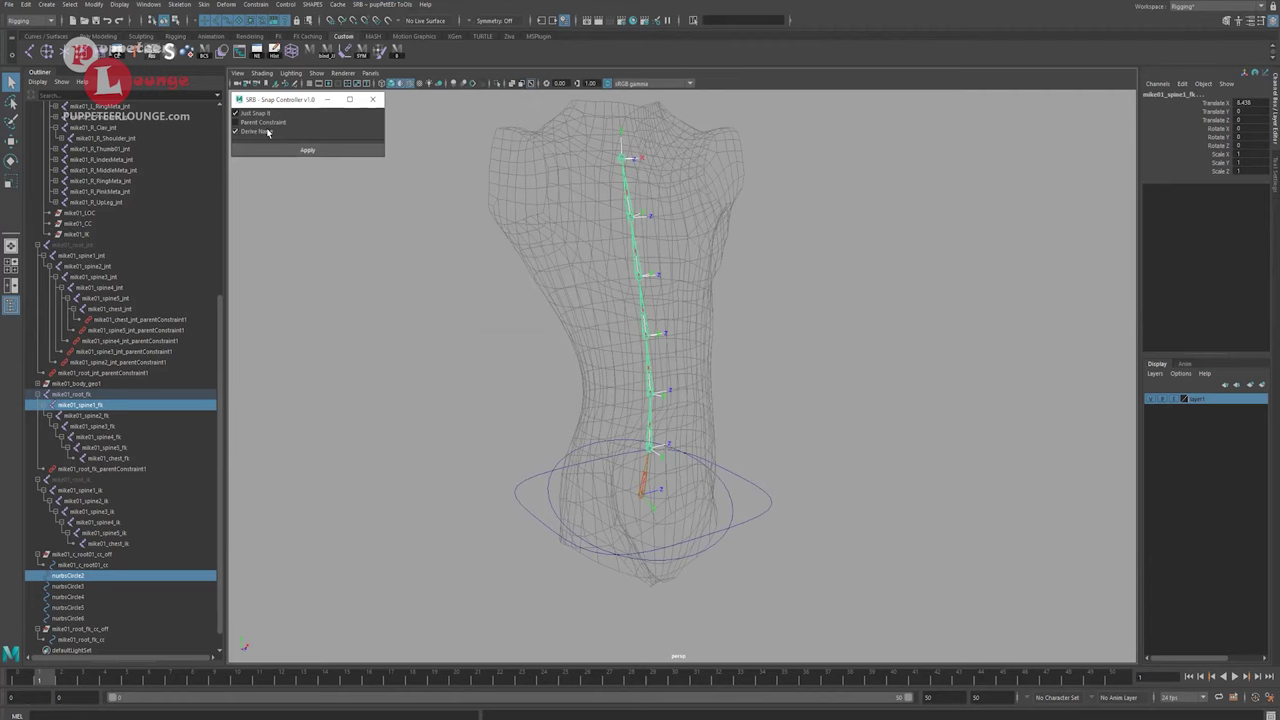
click(249, 123)
click(287, 151)
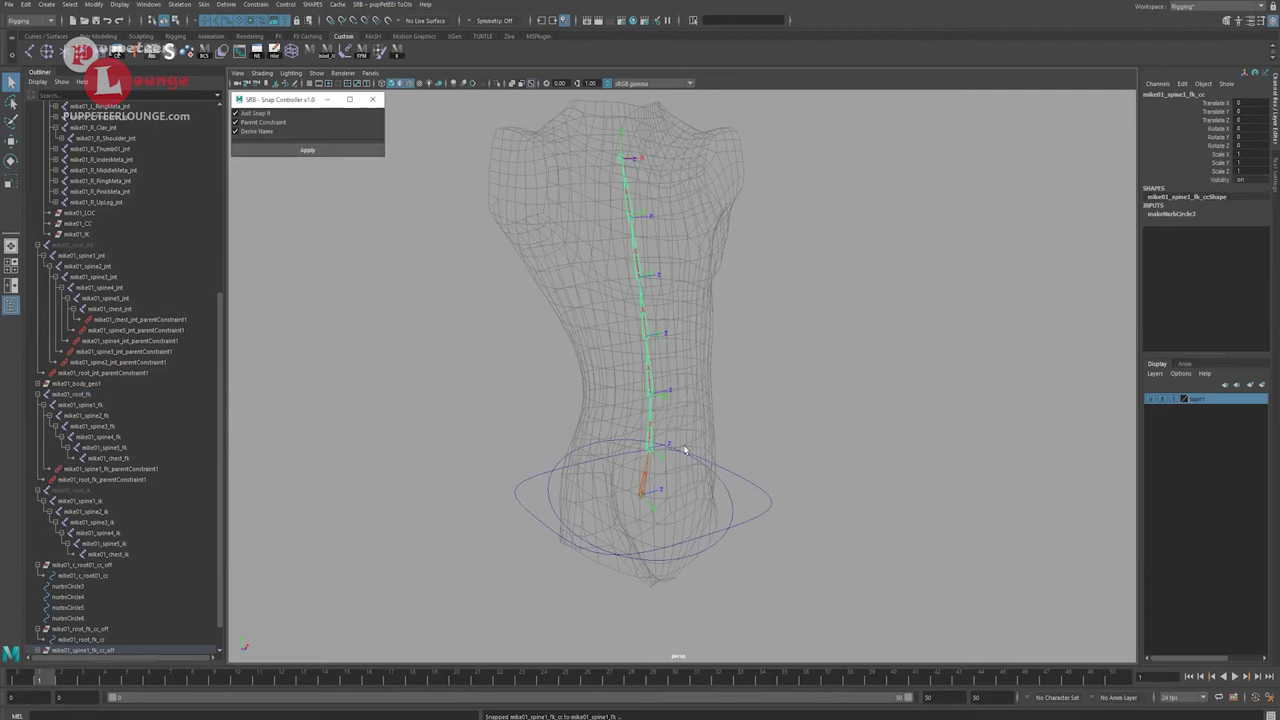
scroll(612, 527, up, 3)
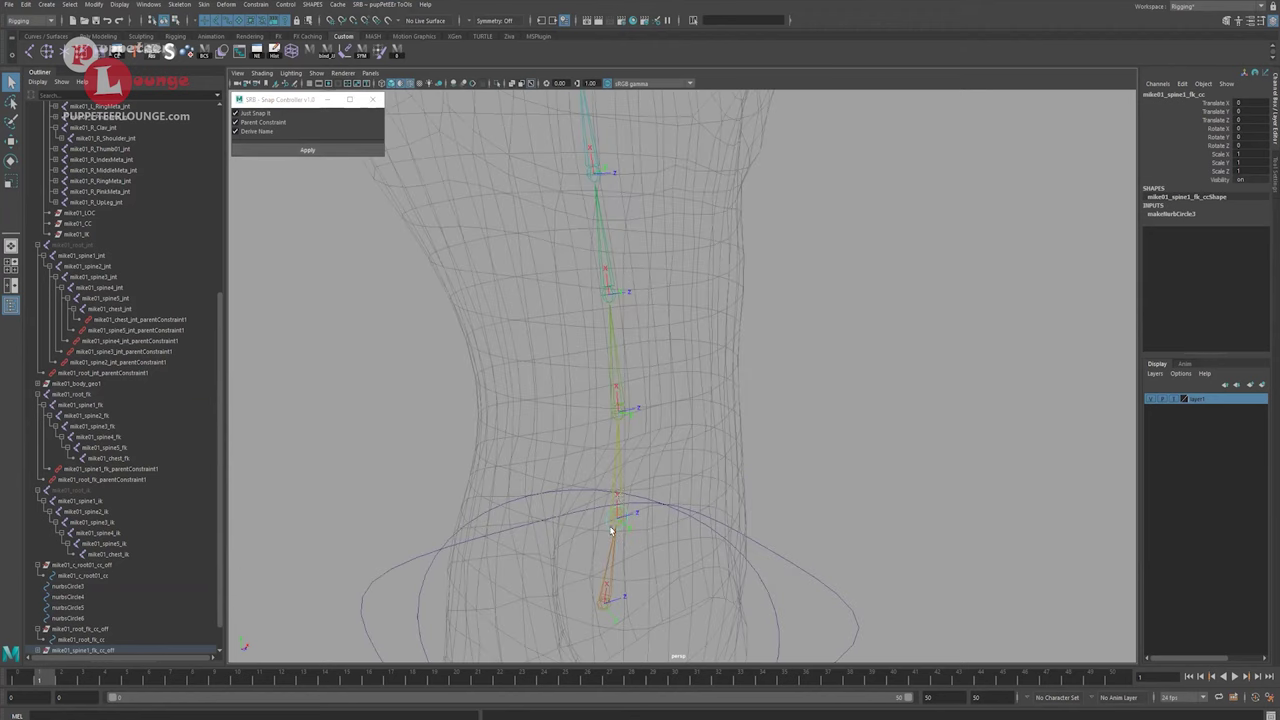
click(617, 466)
alt+drag(851, 400, 815, 365)
scroll(689, 463, down, 3)
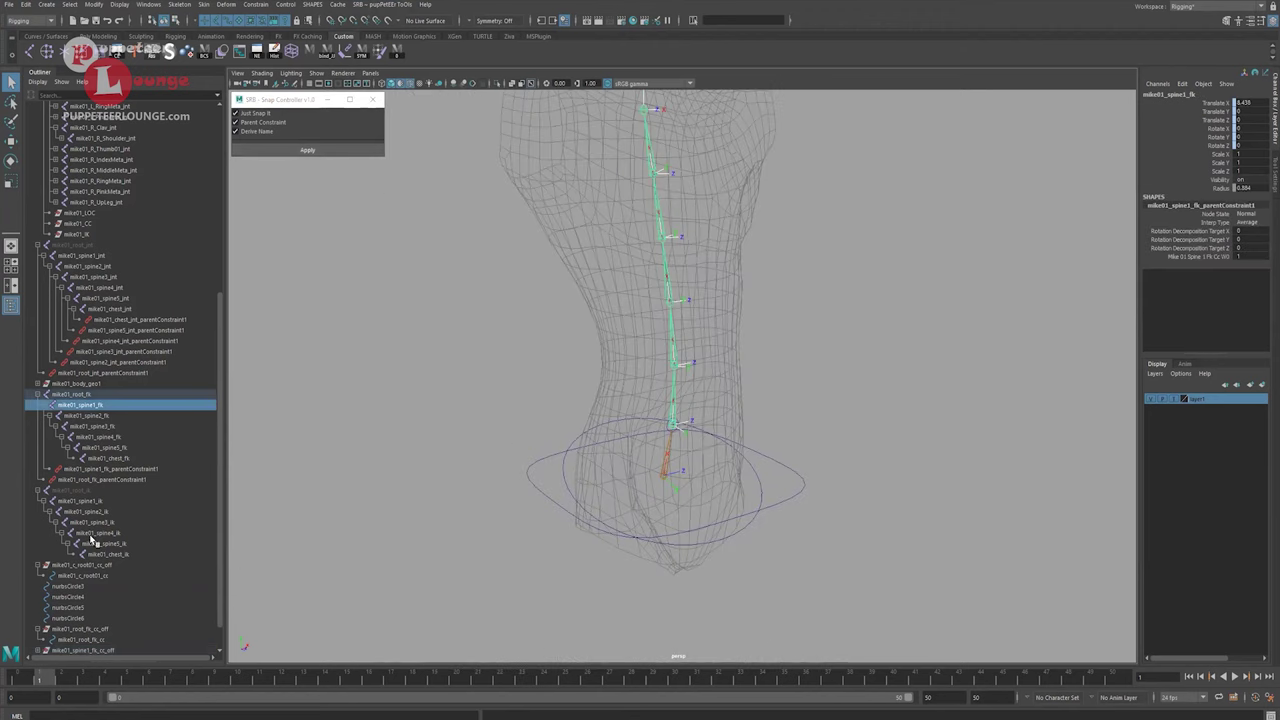
Snap and constrain nurbsCircle3 to the joint mike01_spine2_fk using the Snap Controller with the same options.
click(80, 586)
shift+click(663, 338)
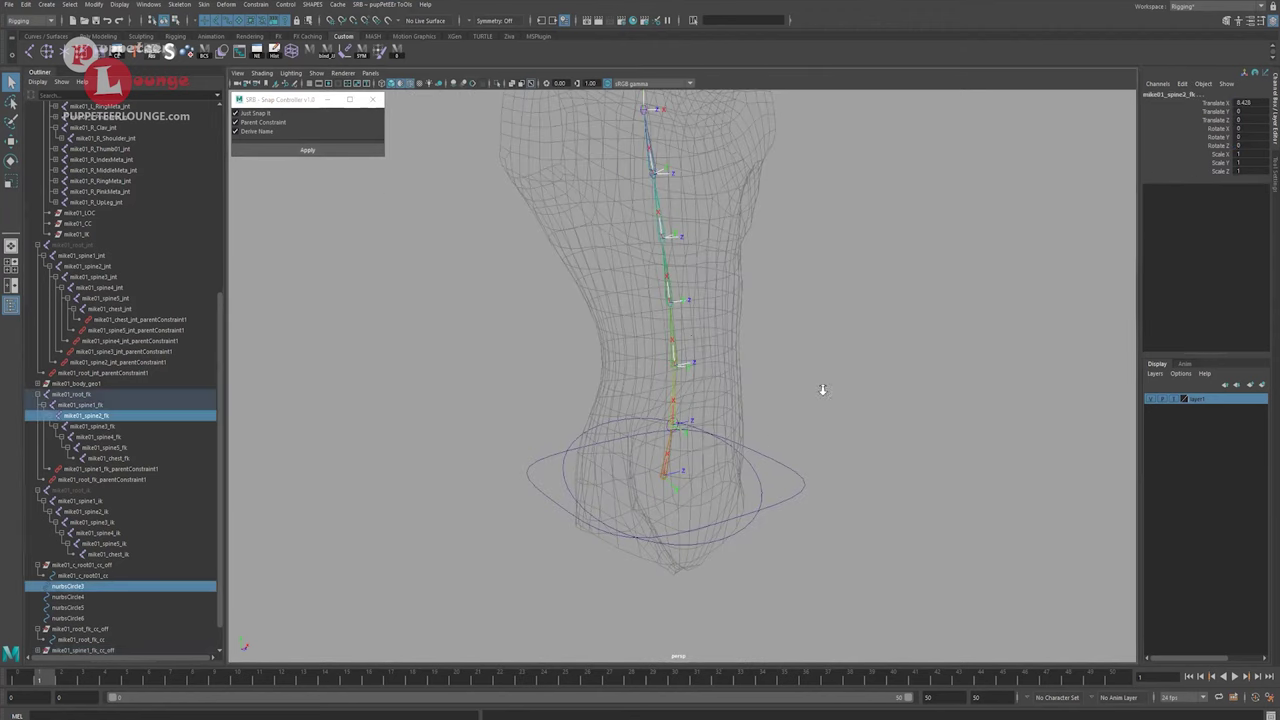
scroll(820, 388, down, 3)
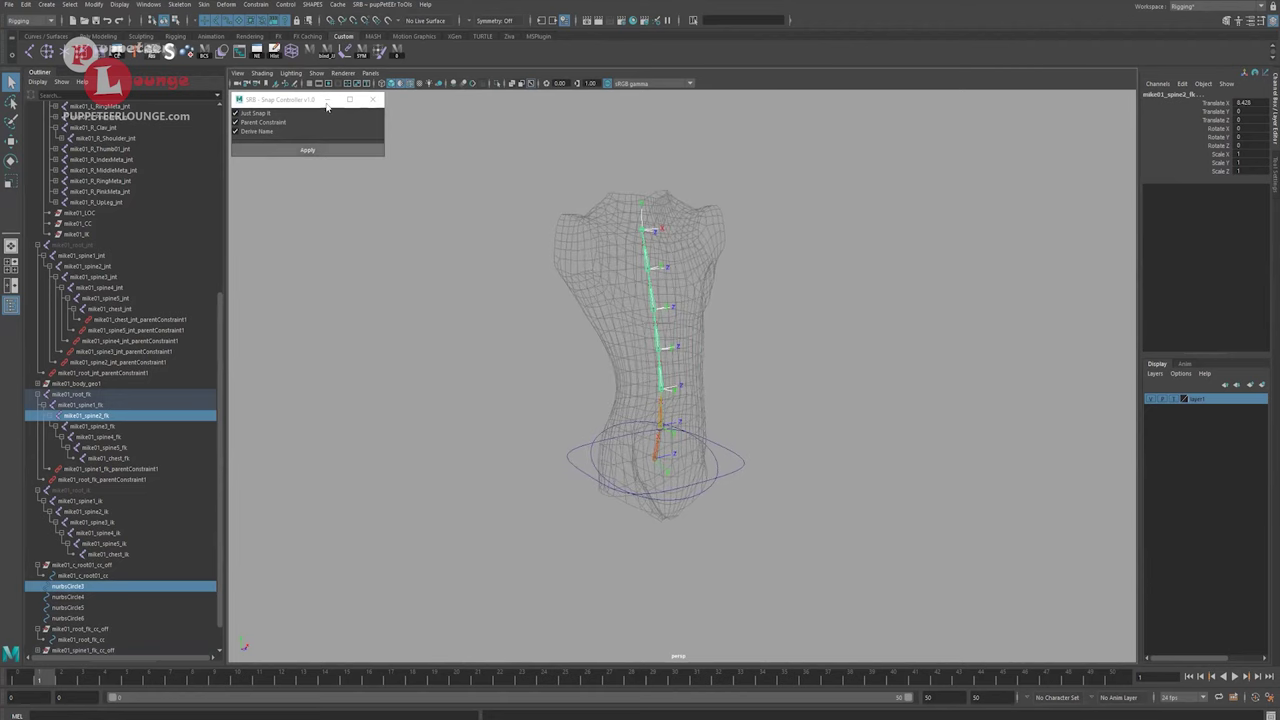
click(307, 150)
Apply the Snap Controller to nurbsCircle4 and the joint mike01_spine3_fk.
click(90, 597)
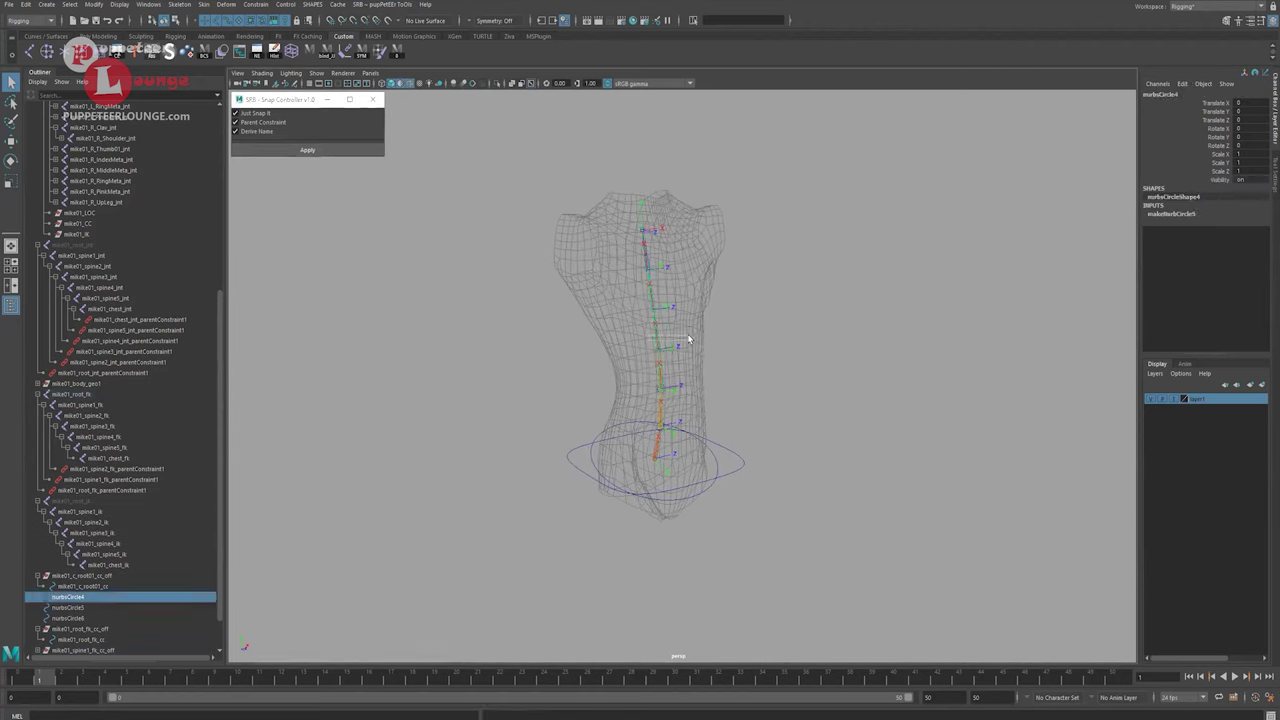
shift+click(688, 340)
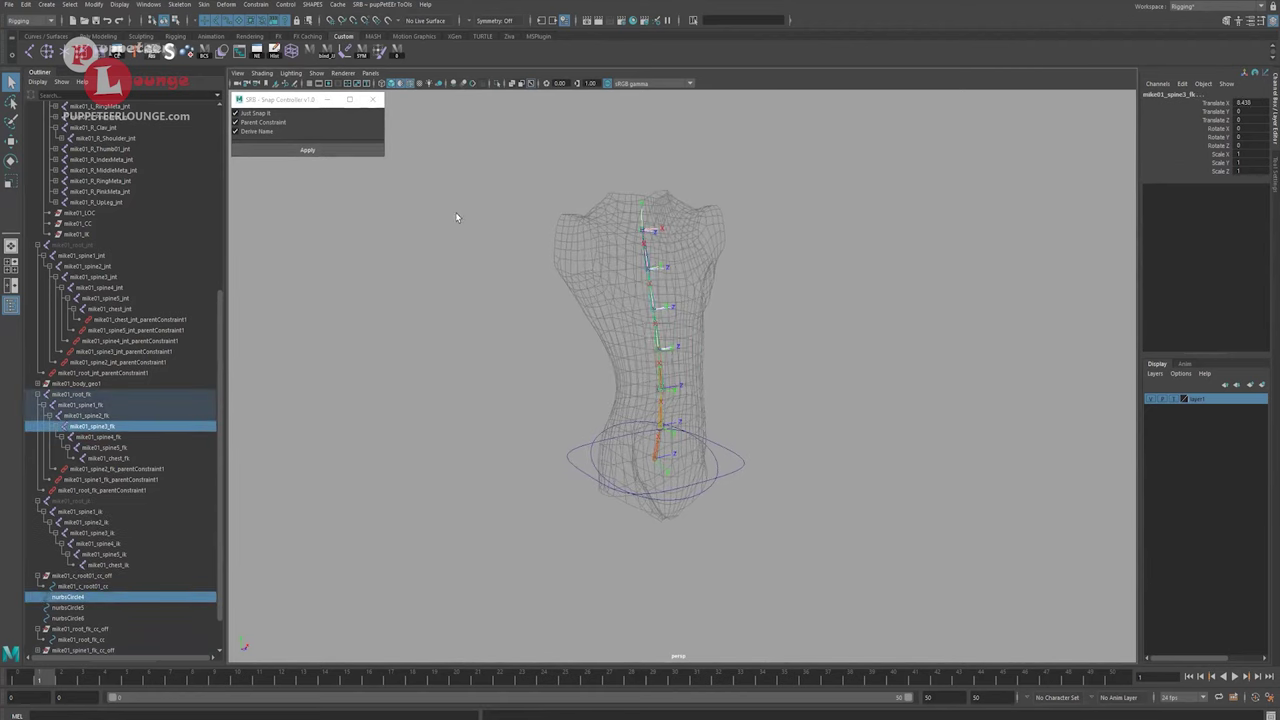
click(270, 149)
Apply the Snap Controller to nurbsCircle5 and the joint mike01_spine4_fk.
click(70, 607)
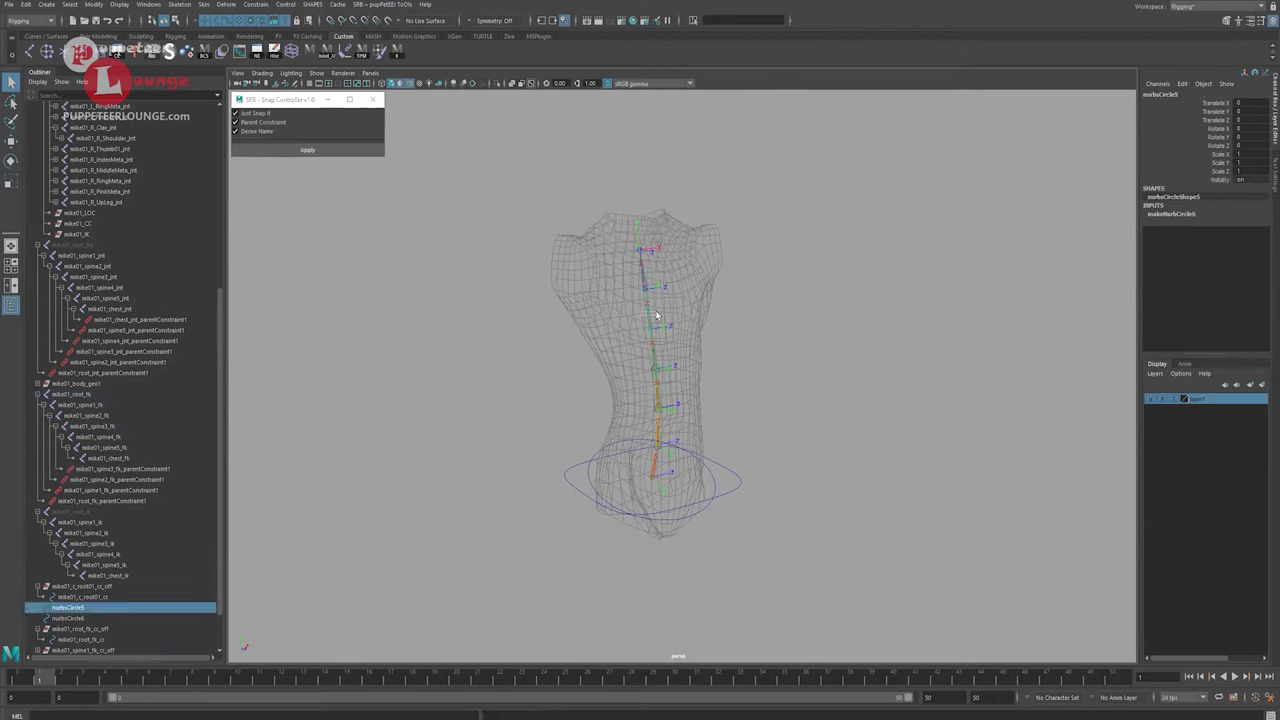
shift+click(660, 322)
click(308, 150)
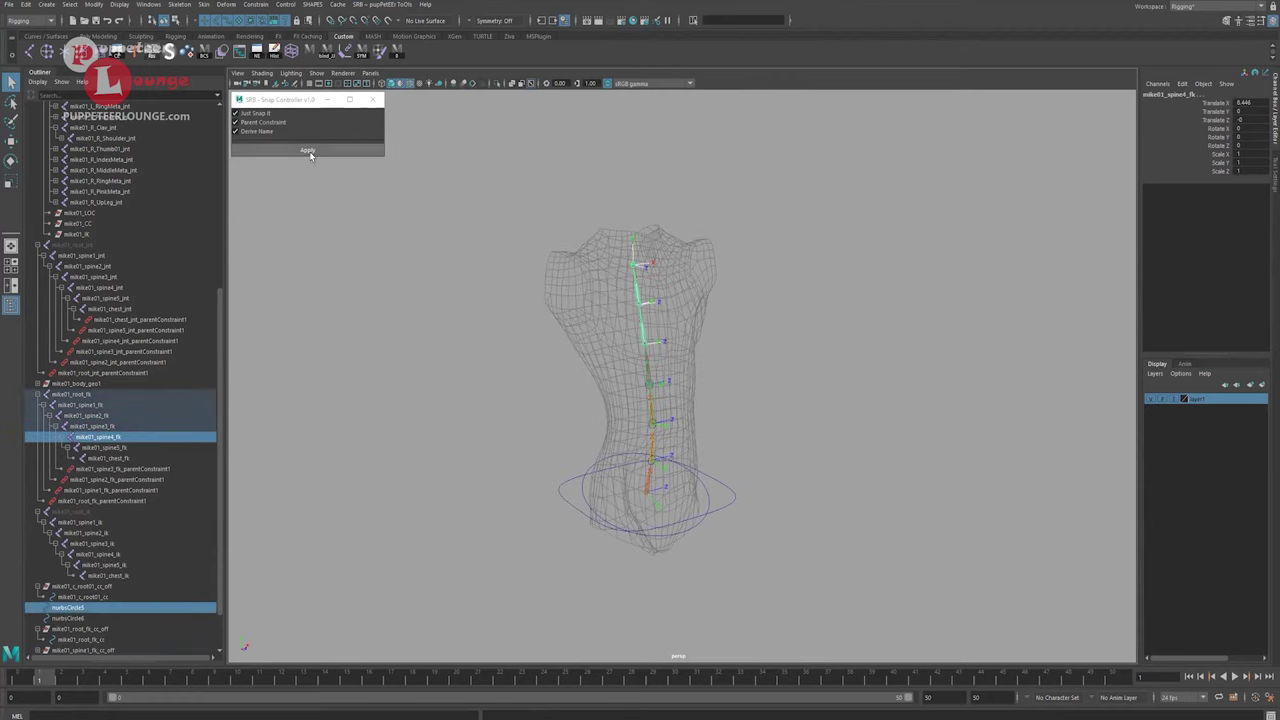
Apply the Snap Controller to nurbsCircle6 and the joint mike01_spine5_fk.
click(70, 618)
shift+click(636, 295)
alt+middle_drag(649, 291, 663, 299)
alt+right_drag(663, 299, 689, 314)
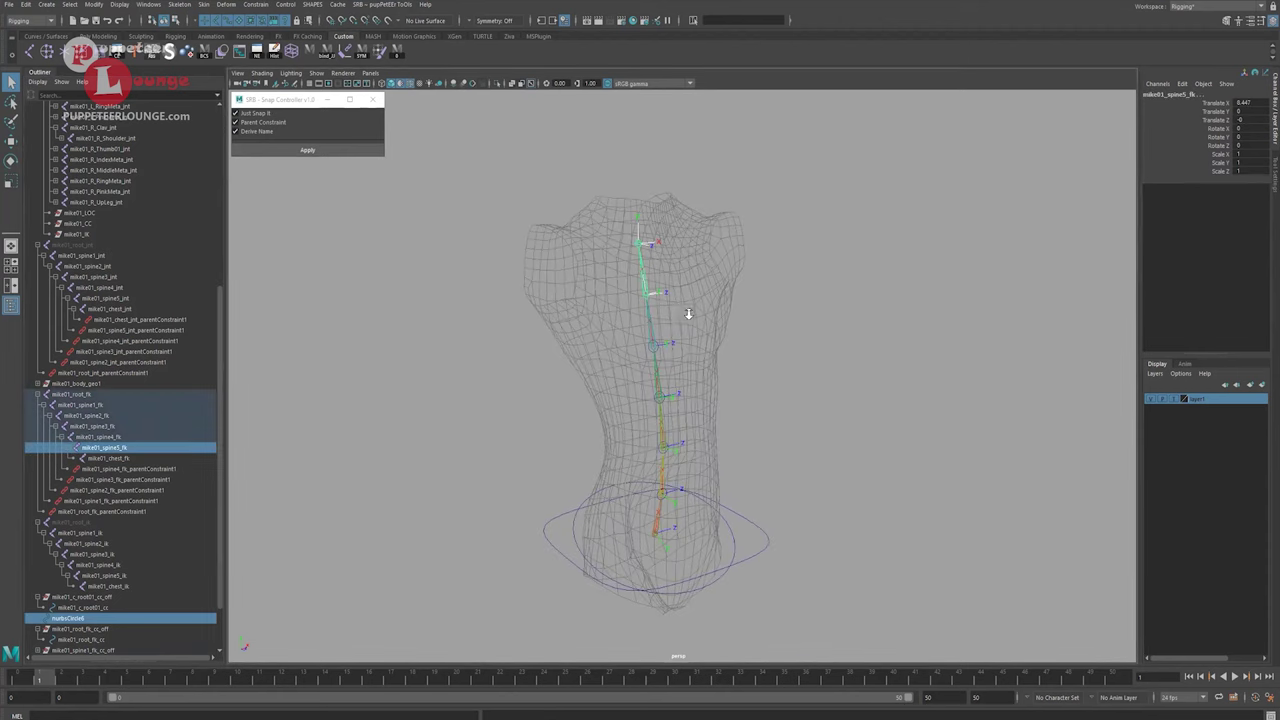
alt+middle_drag(689, 314, 697, 288)
click(308, 150)
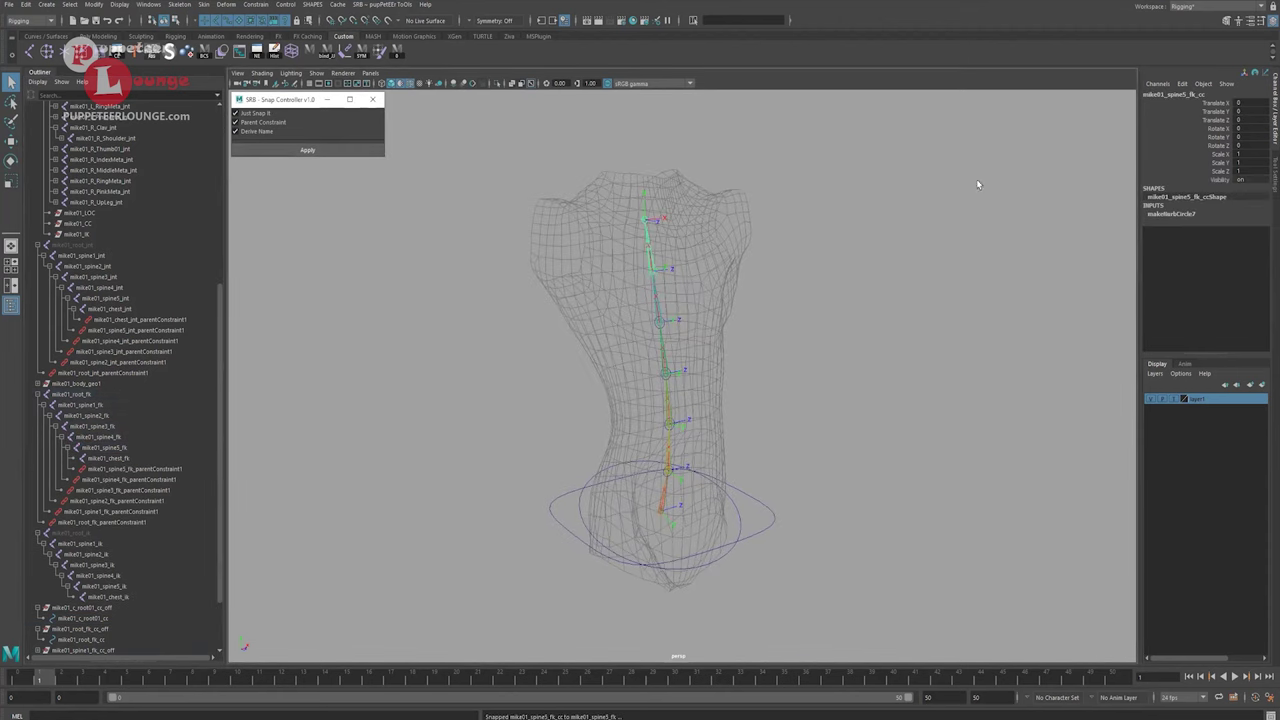
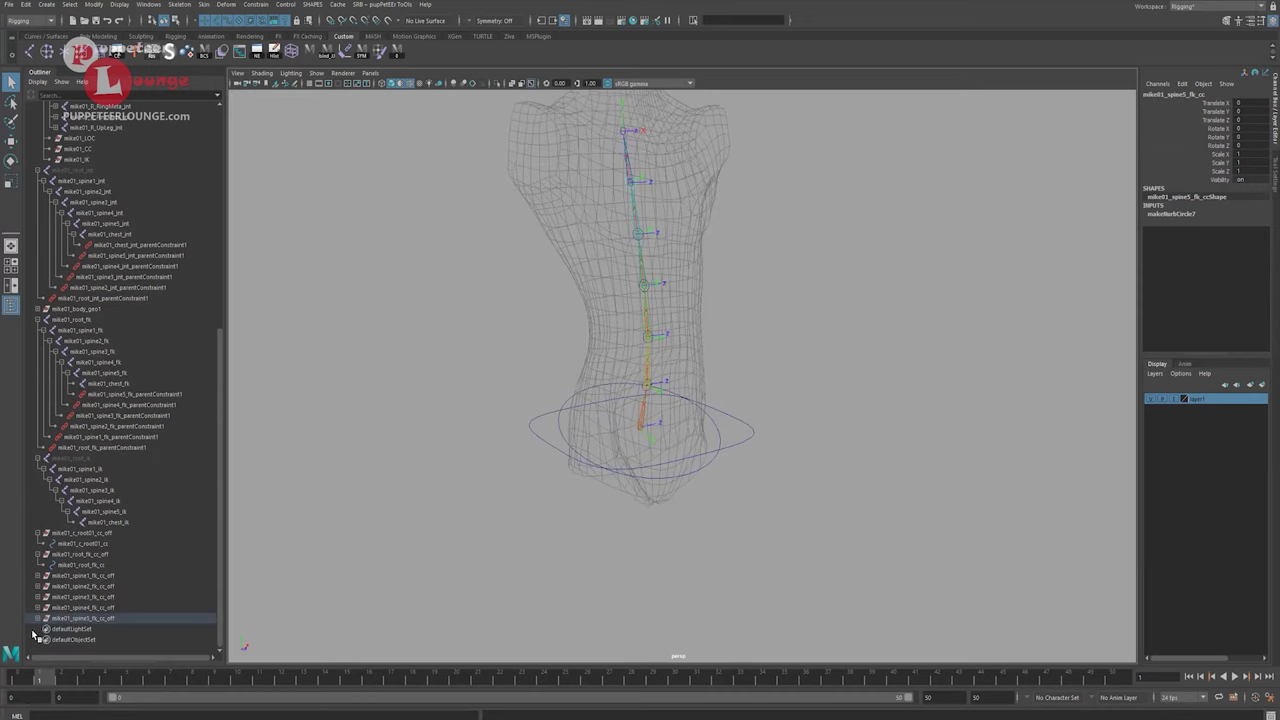
Expand the spine FK offset groups in the Outliner and select all six FK controls, from mike01_root_fk_cc to mike01_spine5_fk_cc.
click(38, 607)
click(38, 597)
click(38, 586)
click(38, 575)
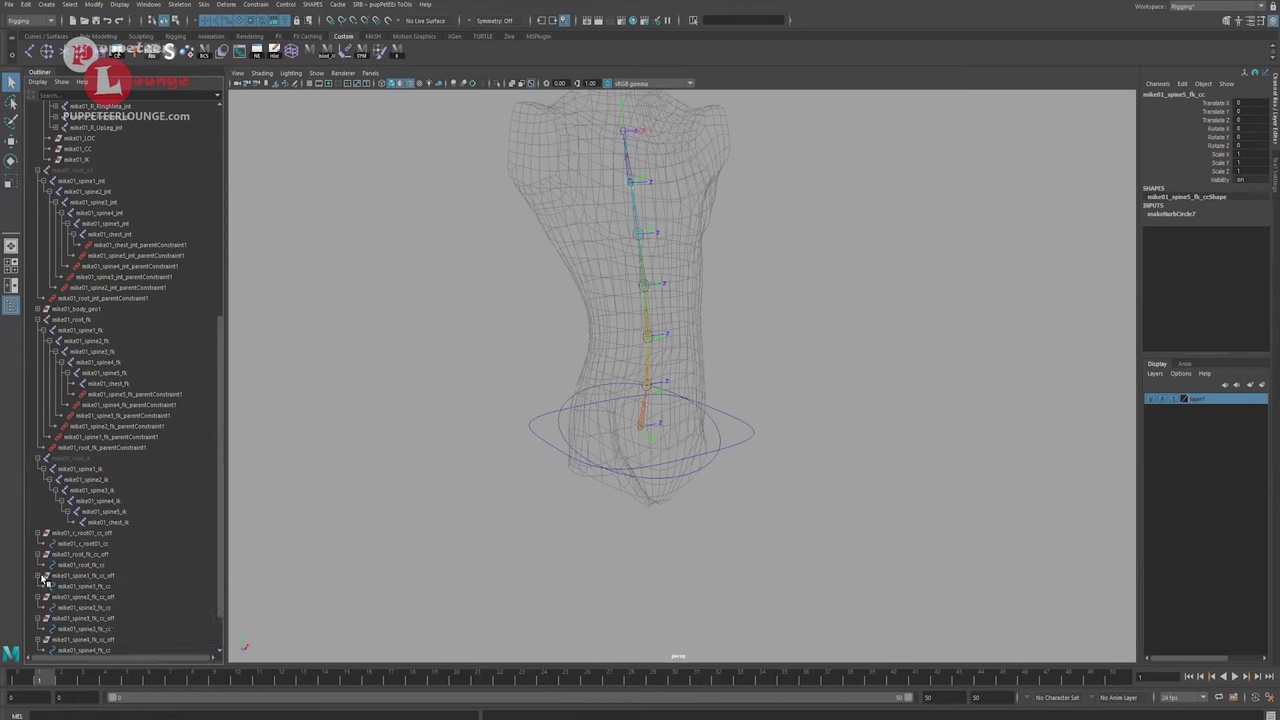
click(78, 566)
ctrl+click(108, 587)
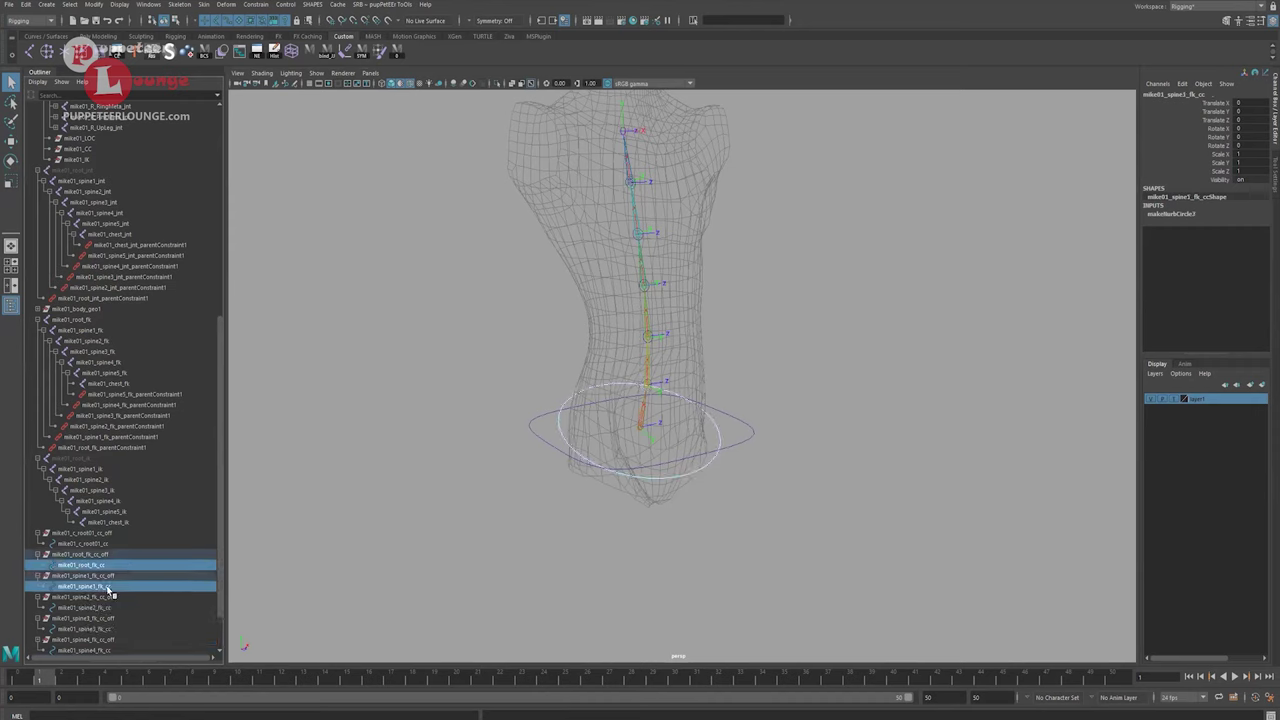
scroll(110, 592, down, 2)
click(101, 617)
ctrl+click(100, 596)
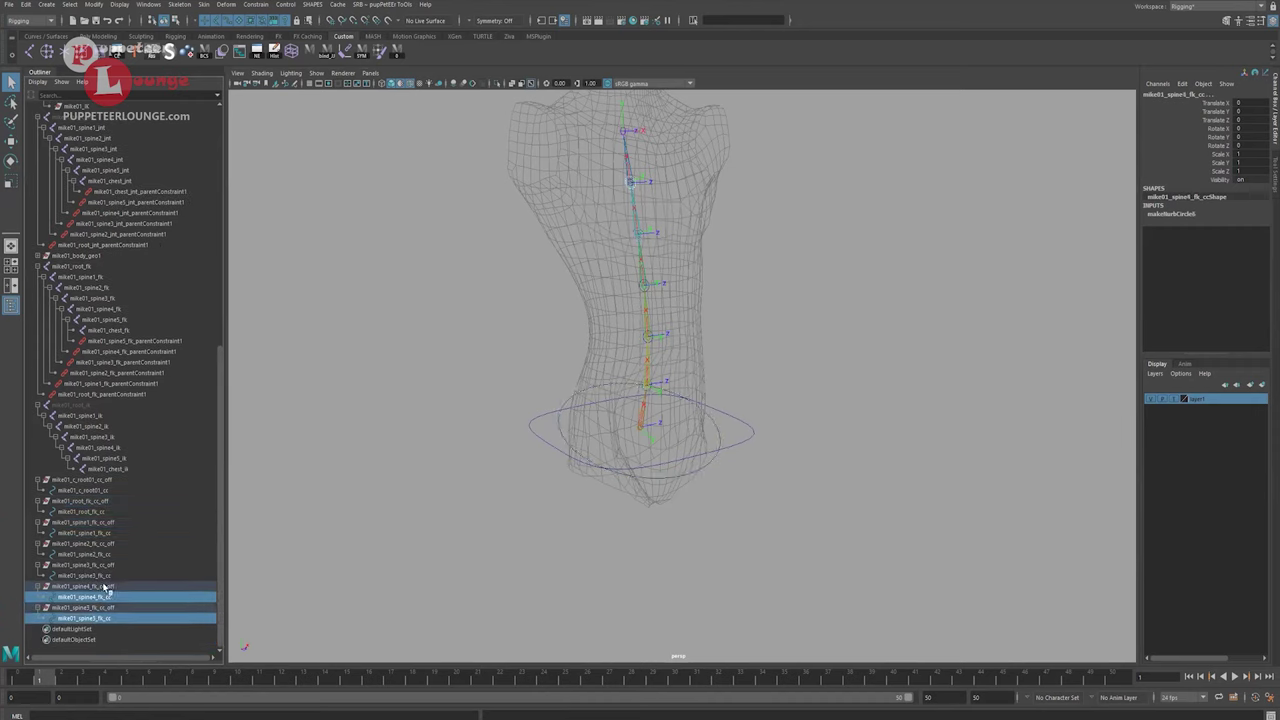
ctrl+click(92, 576)
ctrl+click(92, 554)
ctrl+click(86, 532)
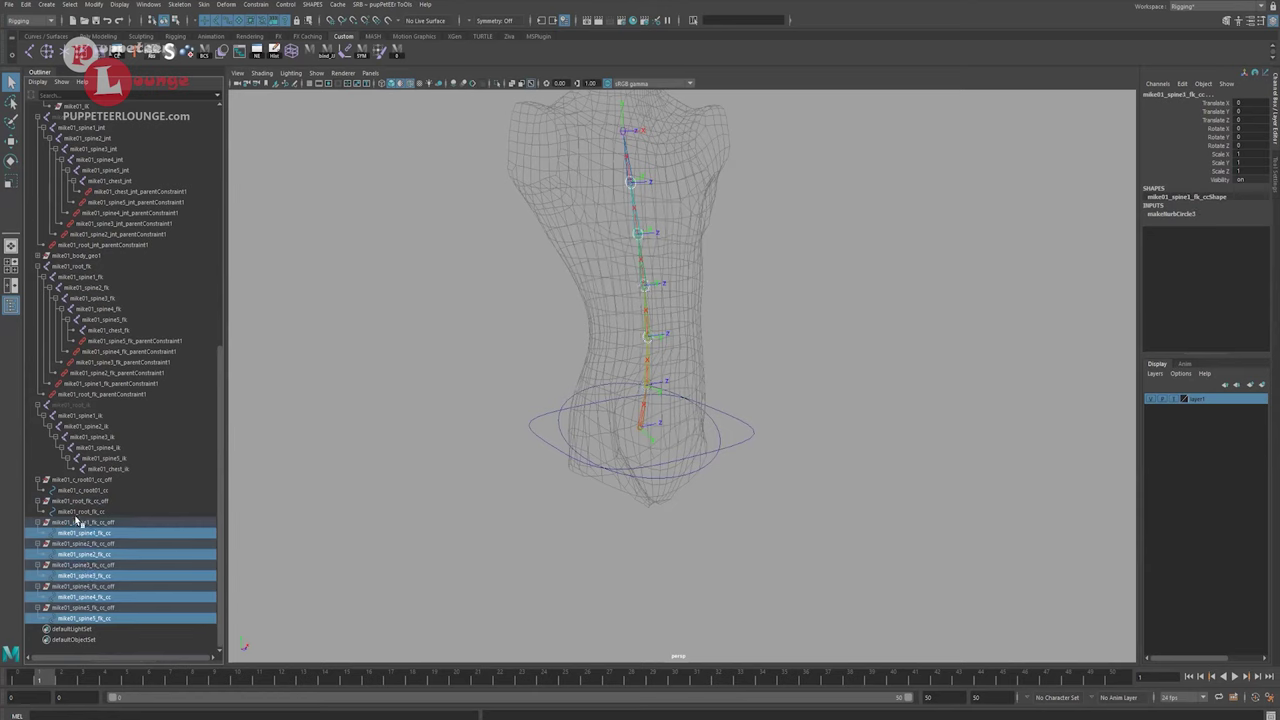
ctrl+click(82, 511)
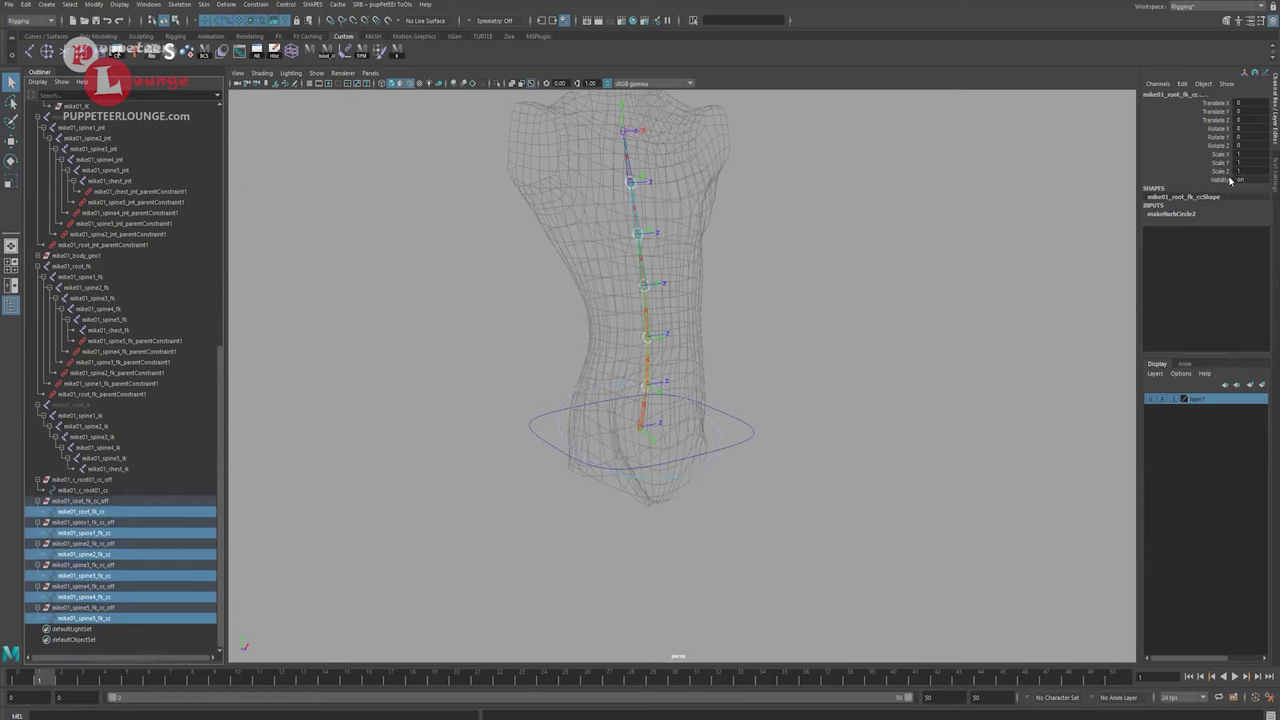
Set the Radius of all six selected FK control circles to 15 in their makeNurbCircle inputs.
click(1178, 214)
click(1242, 221)
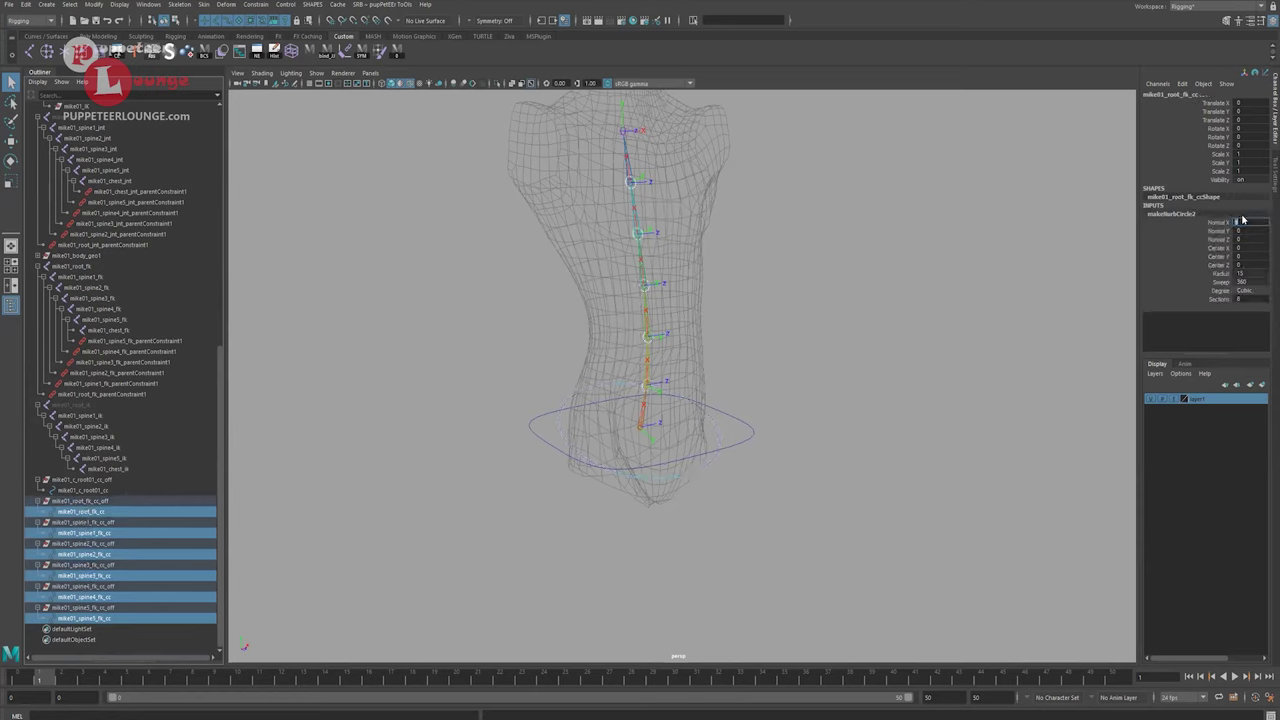
click(1222, 273)
middle_drag(845, 333, 927, 320)
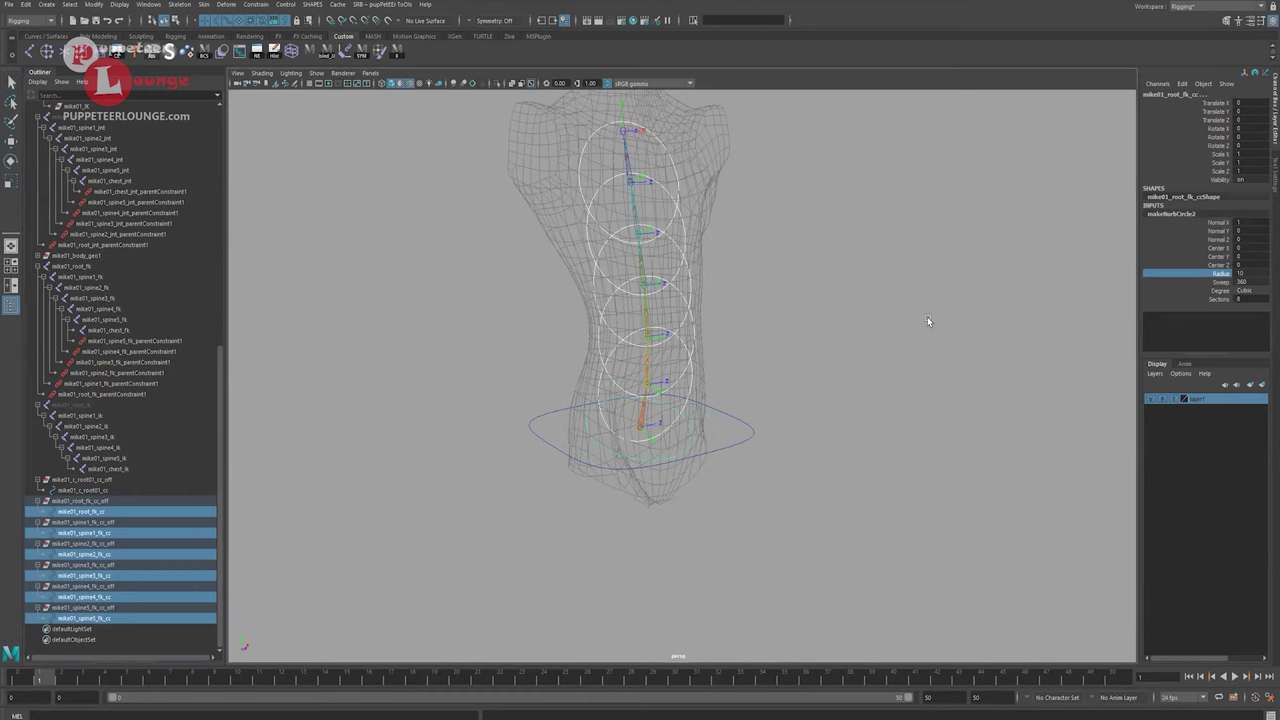
click(1251, 271)
text(15)
key(Return)
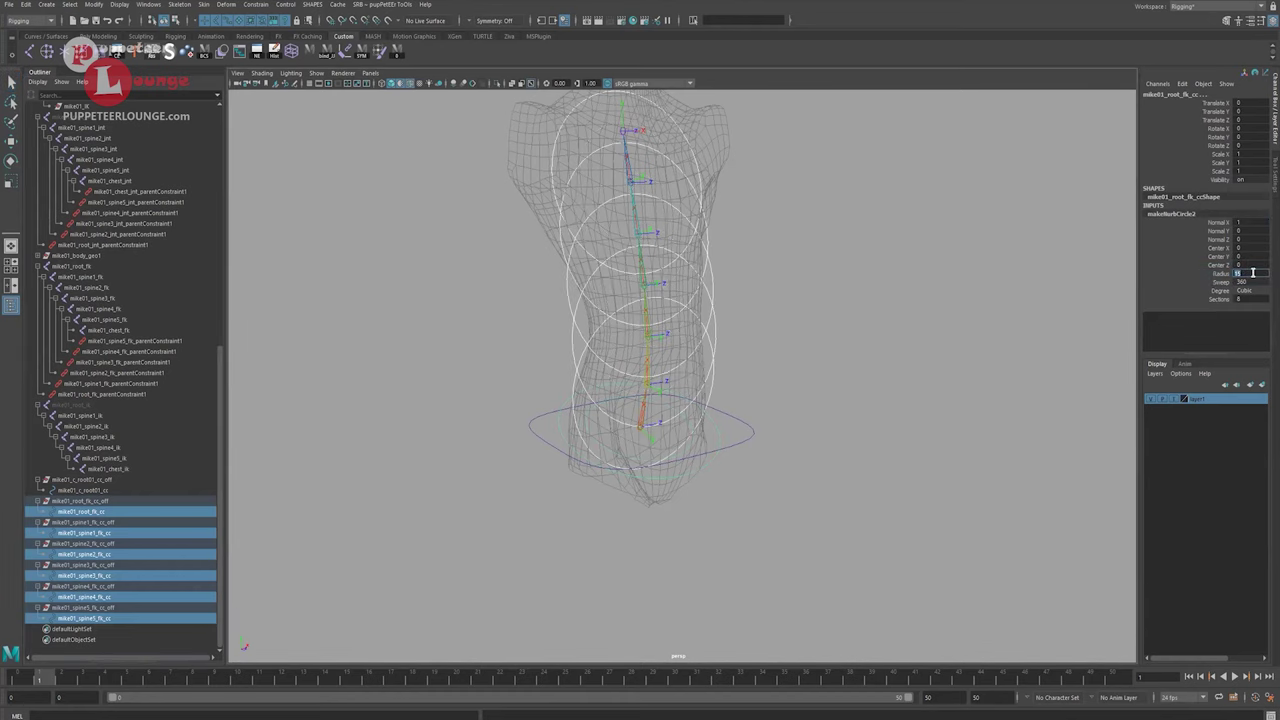
Reorient the selected FK control circles by setting Normal X to 1 and Normal Y and Normal Z to 0.
double_click(1248, 220)
key(Tab)
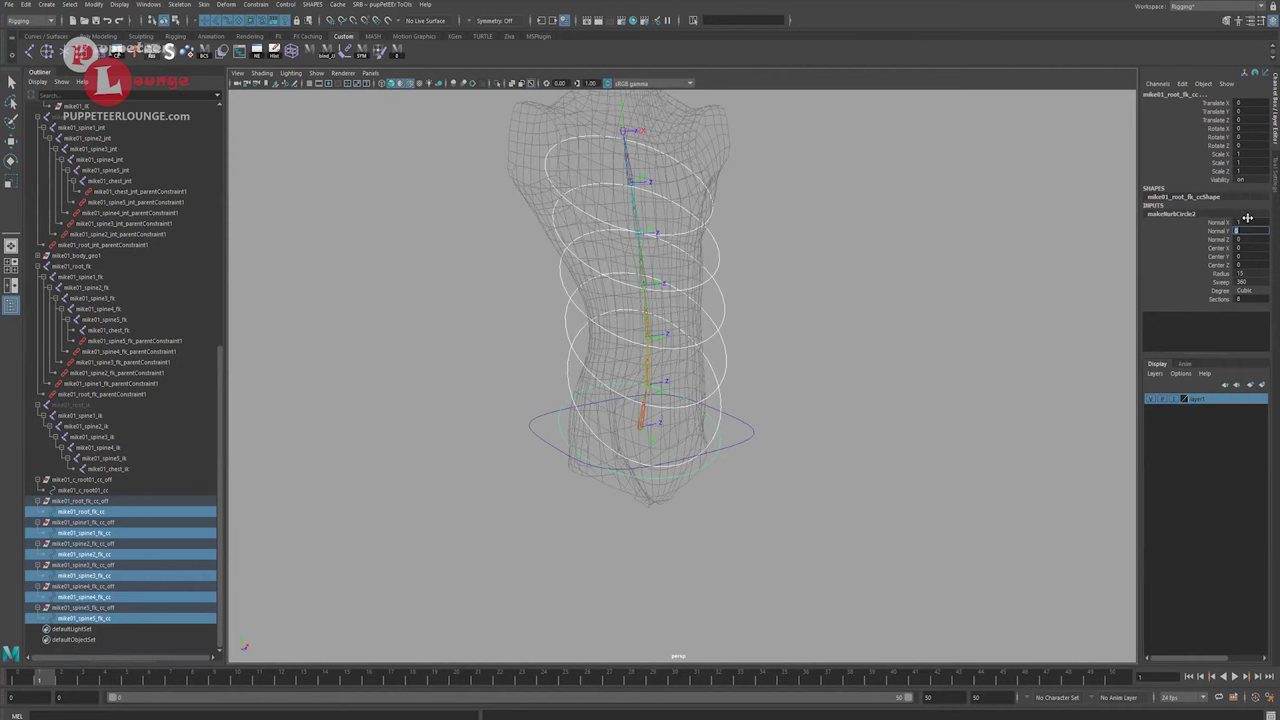
key(Return)
click(1225, 247)
alt+drag(960, 313, 810, 295)
Set the Radius of the control circle mike01_spine5_fk_cc to 25.
click(798, 233)
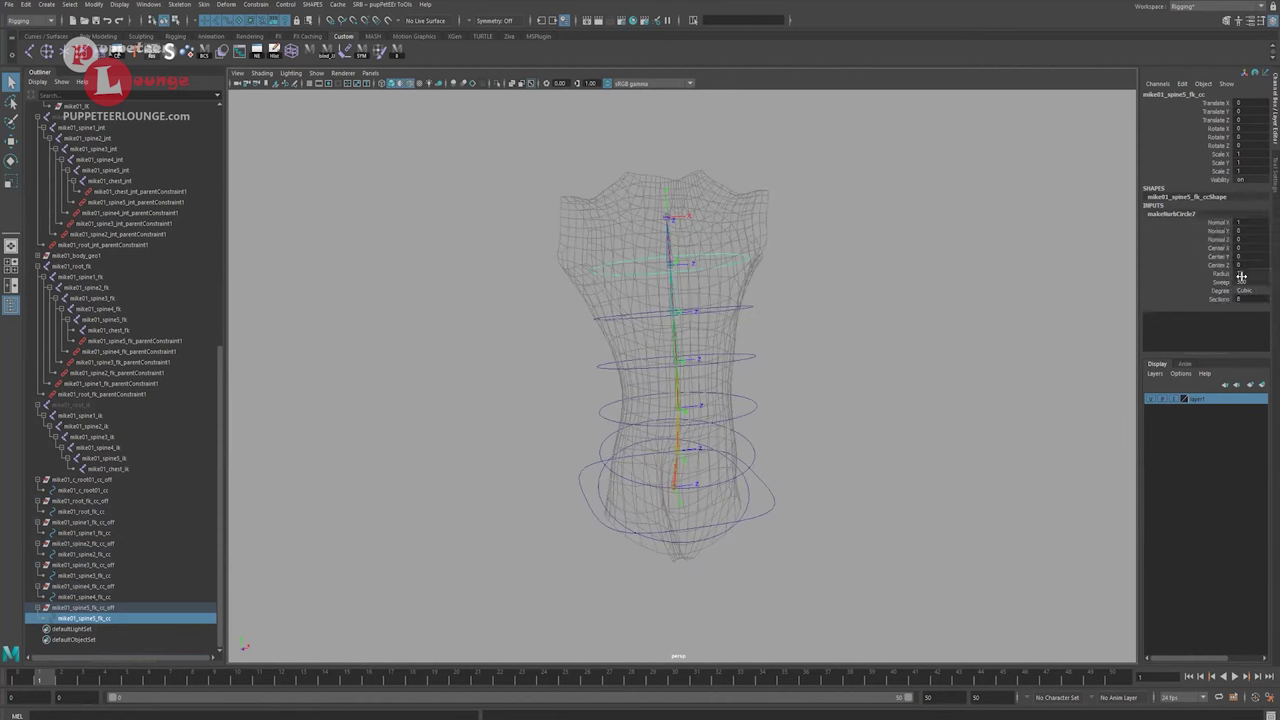
double_click(1241, 274)
text(25)
key(Return)
alt+drag(720, 410, 680, 414)
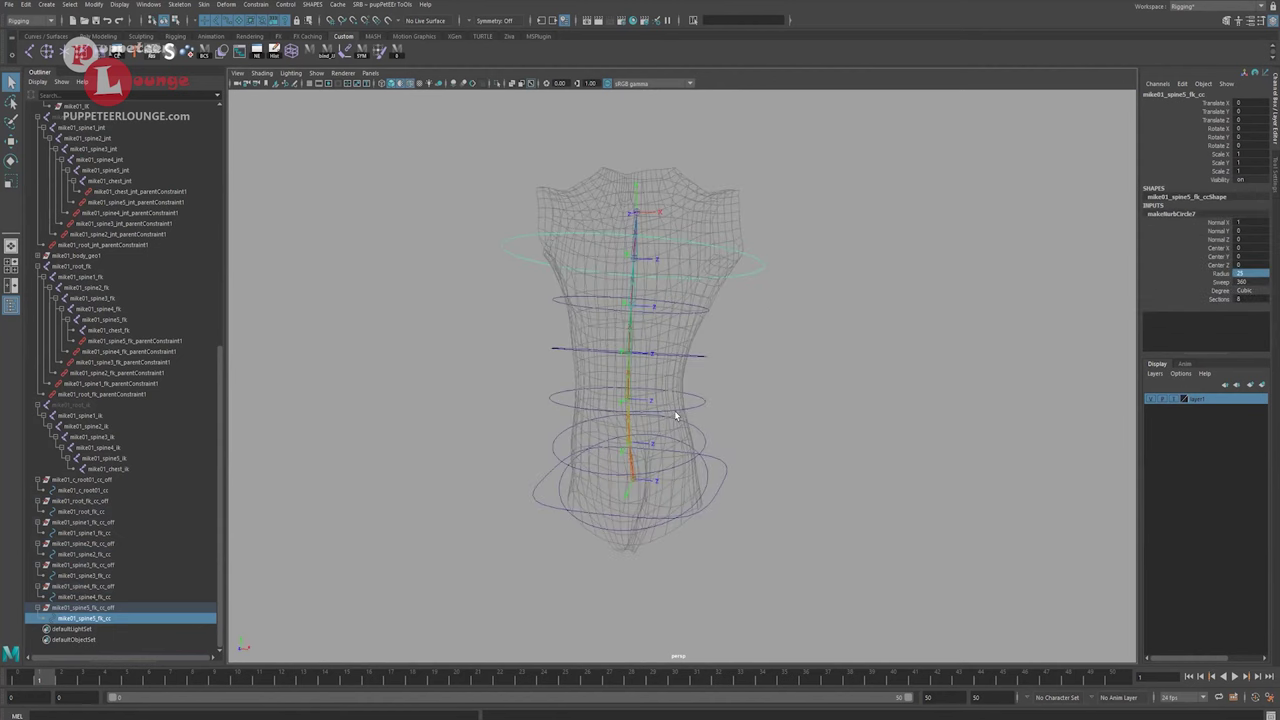
alt+right_drag(680, 414, 740, 367)
Set the Radius of the control circle mike01_spine4_fk_cc to 18.
click(736, 300)
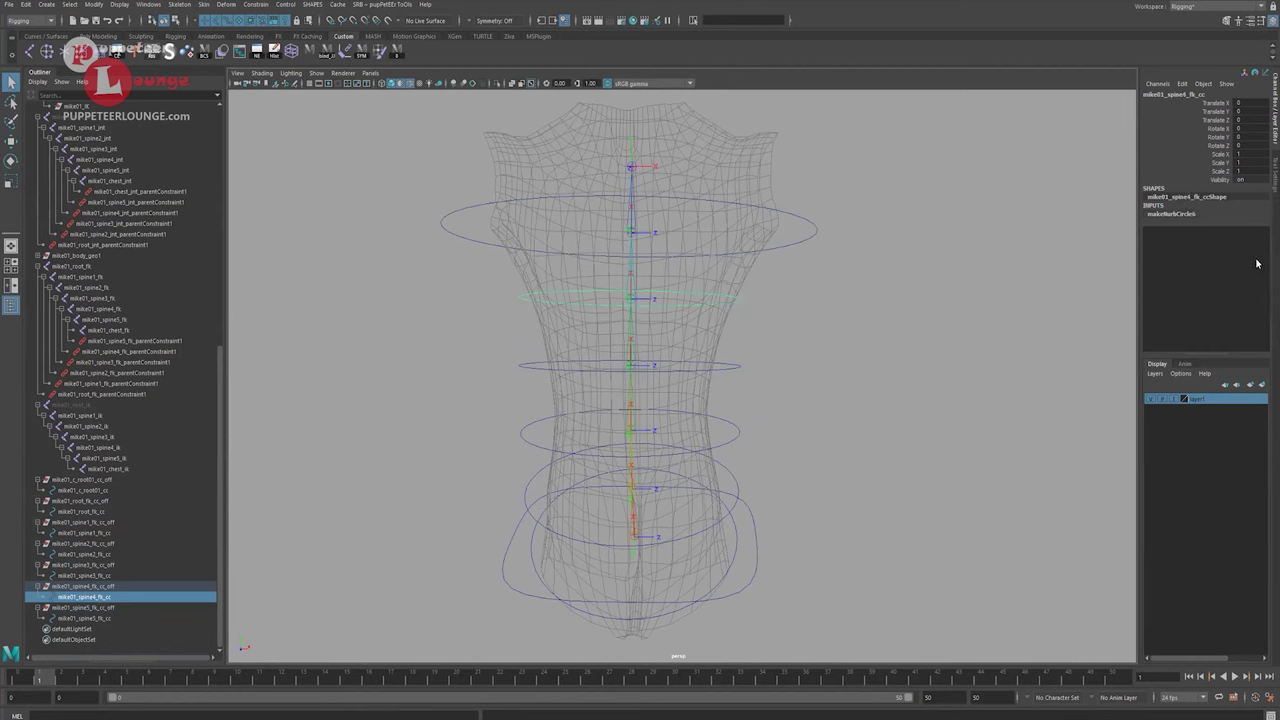
click(1186, 217)
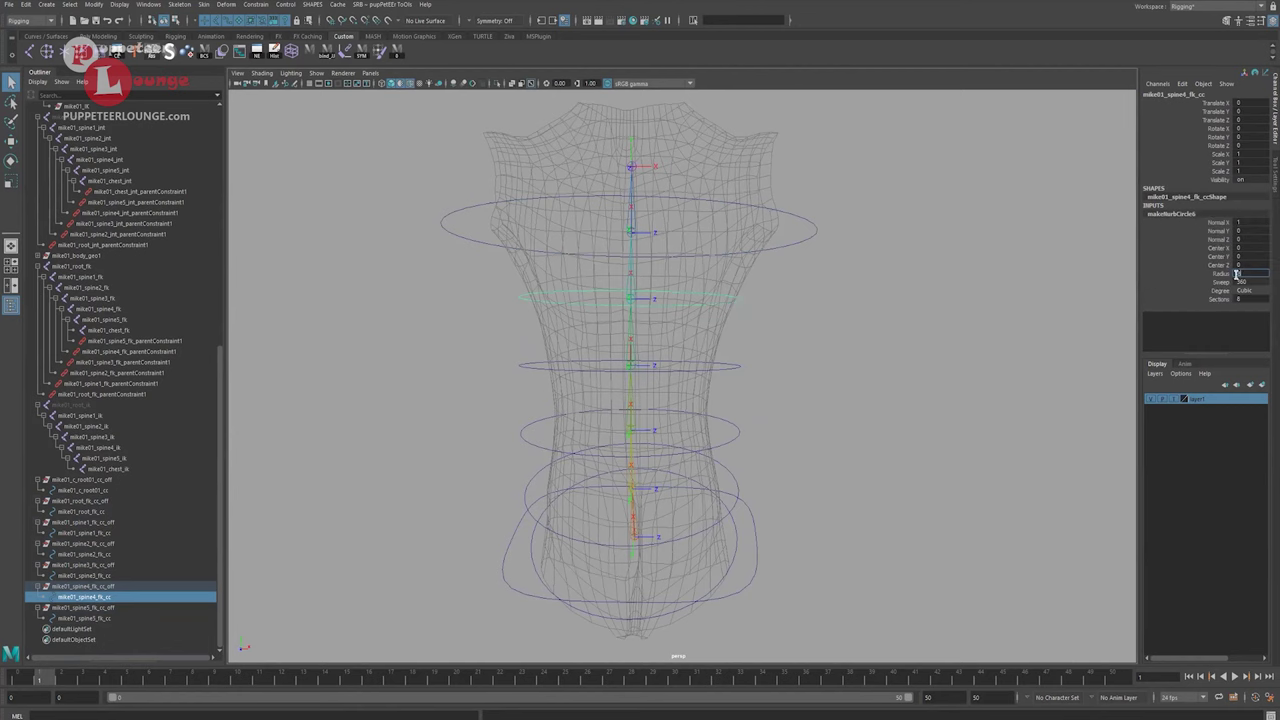
key(Return)
alt+middle_drag(694, 376, 677, 404)
alt+drag(716, 319, 780, 279)
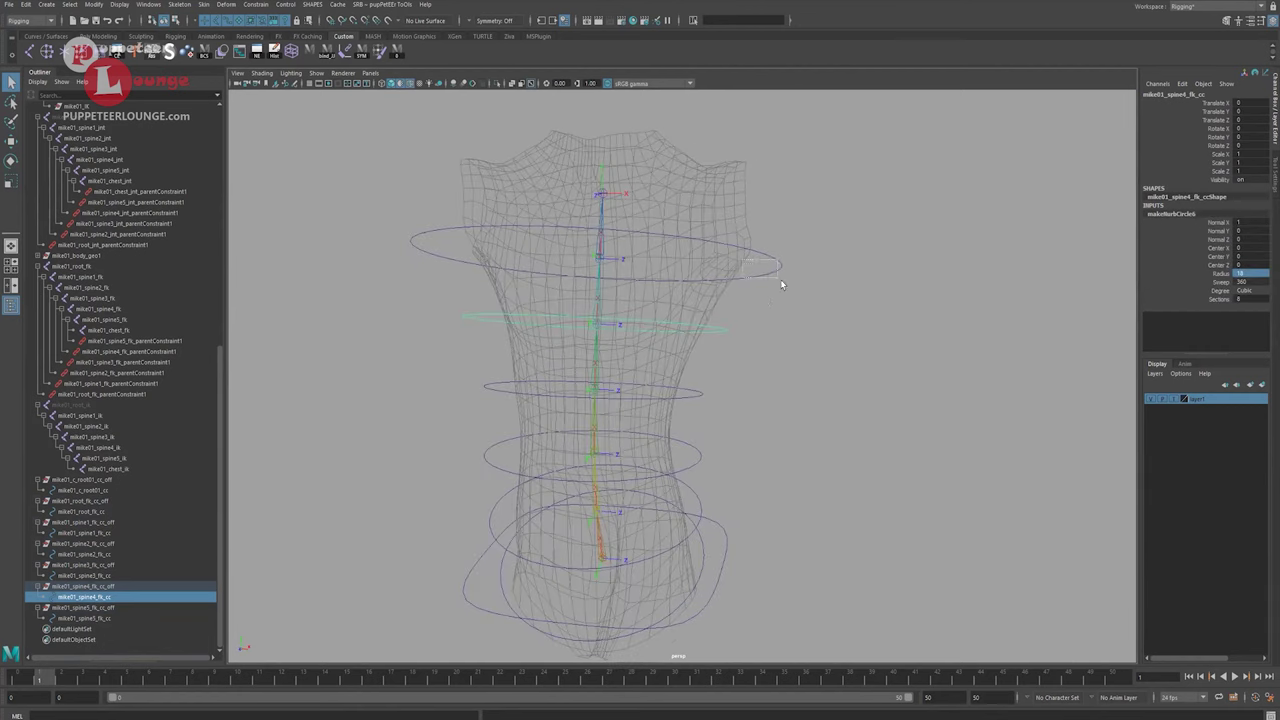
Test-rotate the controls mike01_spine5_fk_cc and mike01_spine4_fk_cc, undoing each rotation.
click(780, 279)
key(e)
drag(637, 286, 610, 300)
key(ctrl+z)
alt+drag(740, 355, 714, 341)
click(697, 326)
drag(645, 318, 598, 356)
key(ctrl+z)
alt+middle_drag(598, 360, 625, 315)
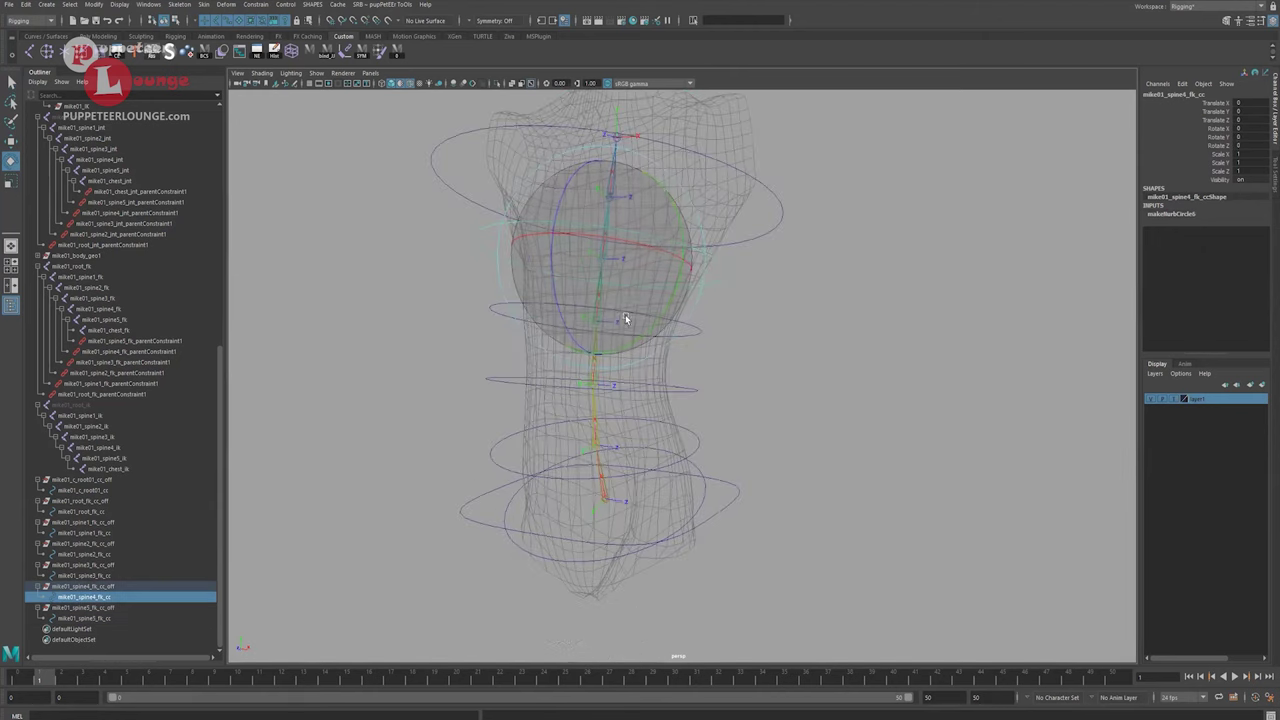
key(q)
Parent the offset group mike01_spine5_fk_cc_off under the control mike01_spine4_fk_cc.
alt+middle_drag(768, 325, 760, 365)
click(750, 270)
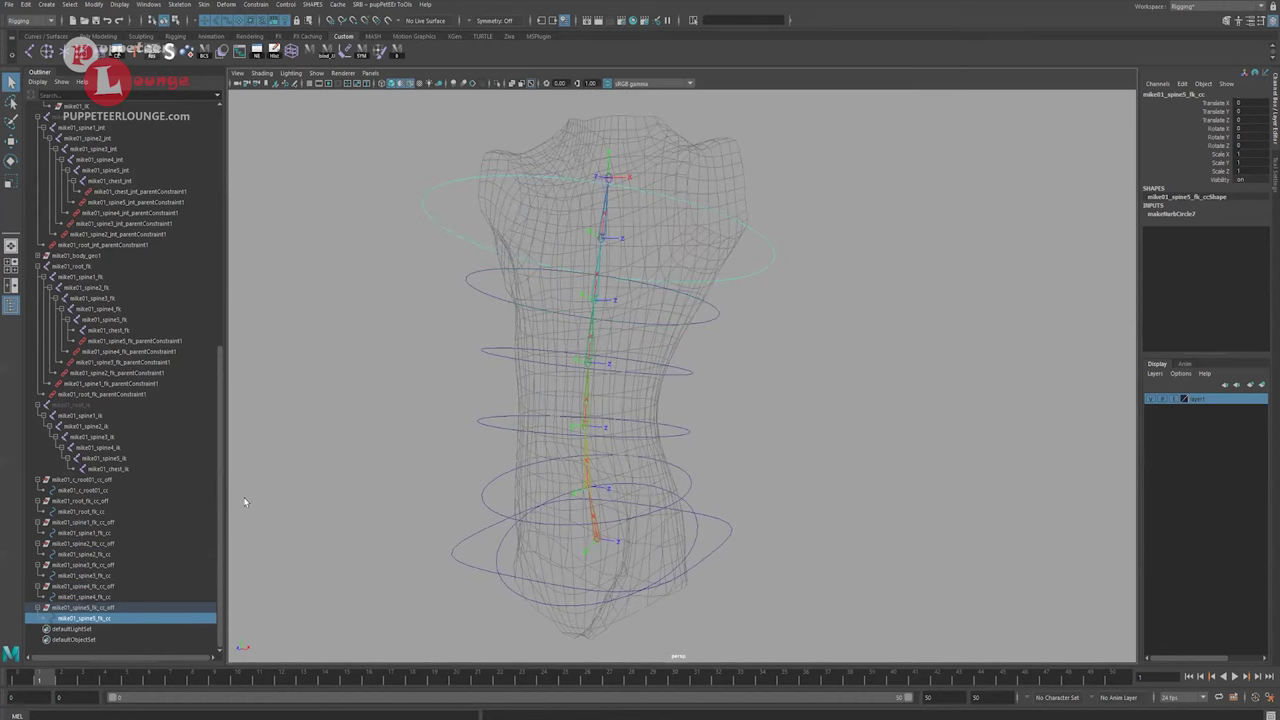
click(110, 607)
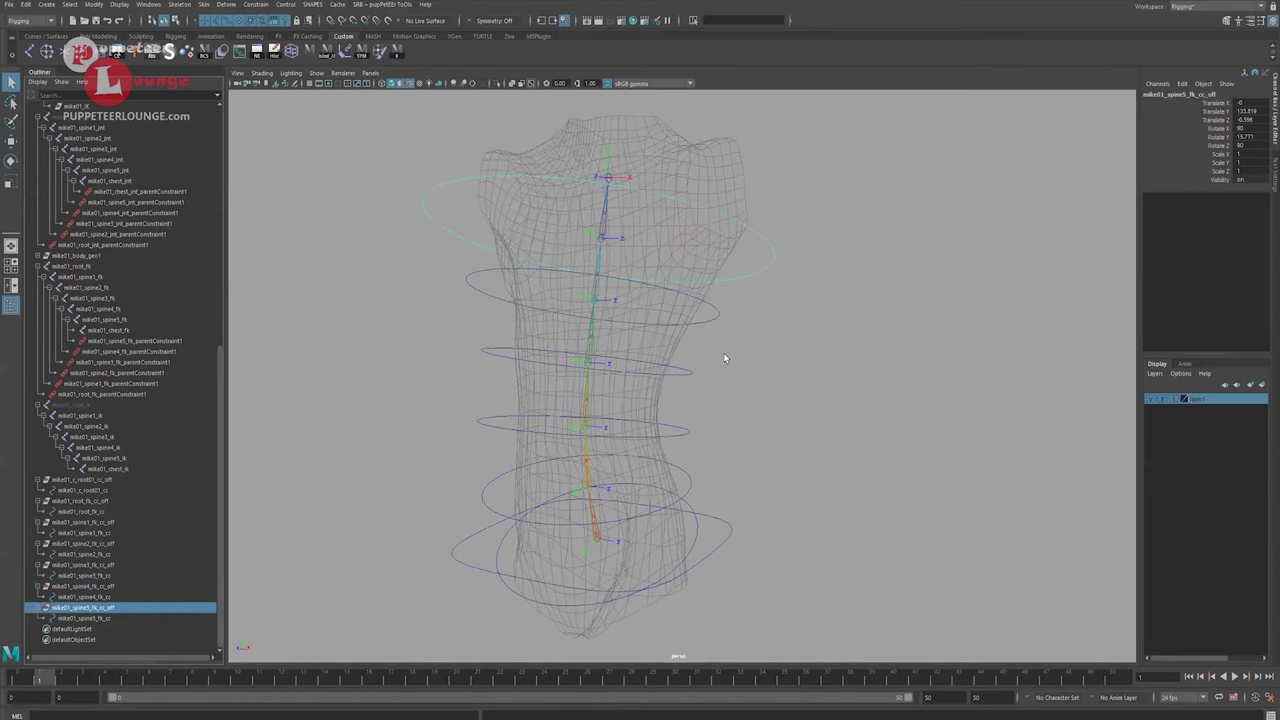
shift+click(701, 321)
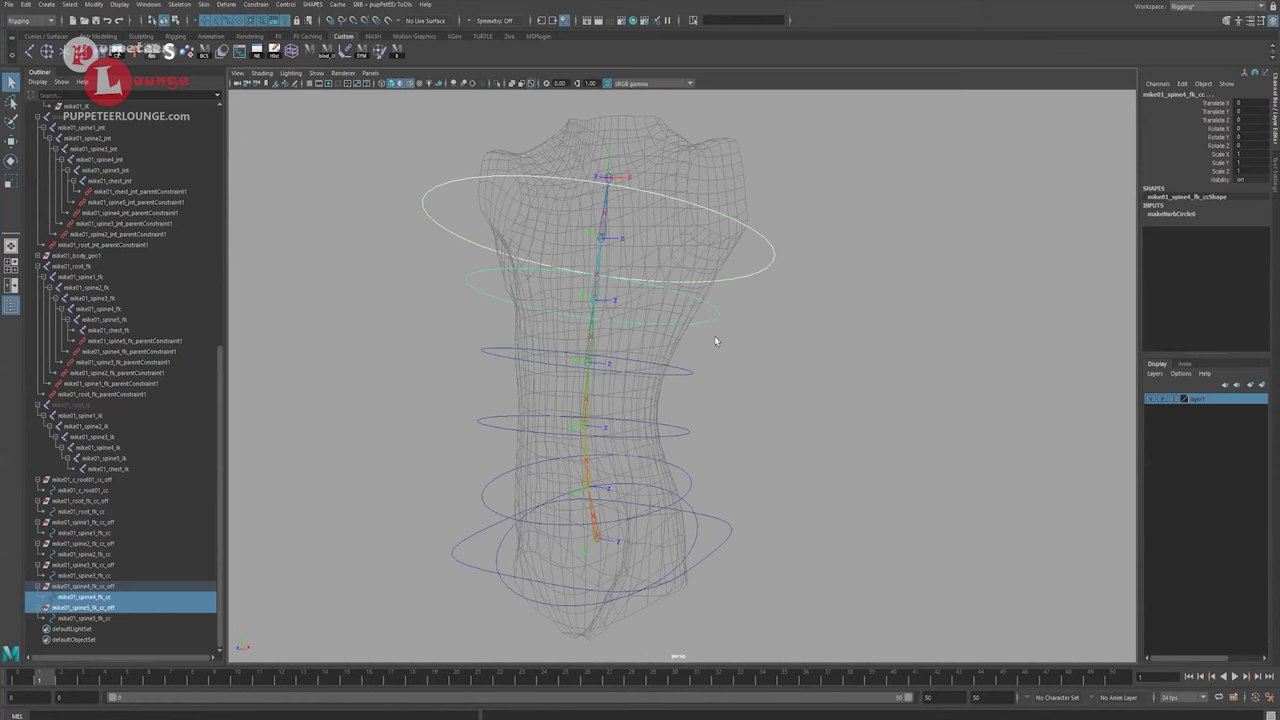
key(p)
Test-rotate mike01_spine4_fk_cc to check that the spine5 control follows it, and undo the rotation.
alt+drag(711, 335, 698, 345)
click(659, 342)
key(e)
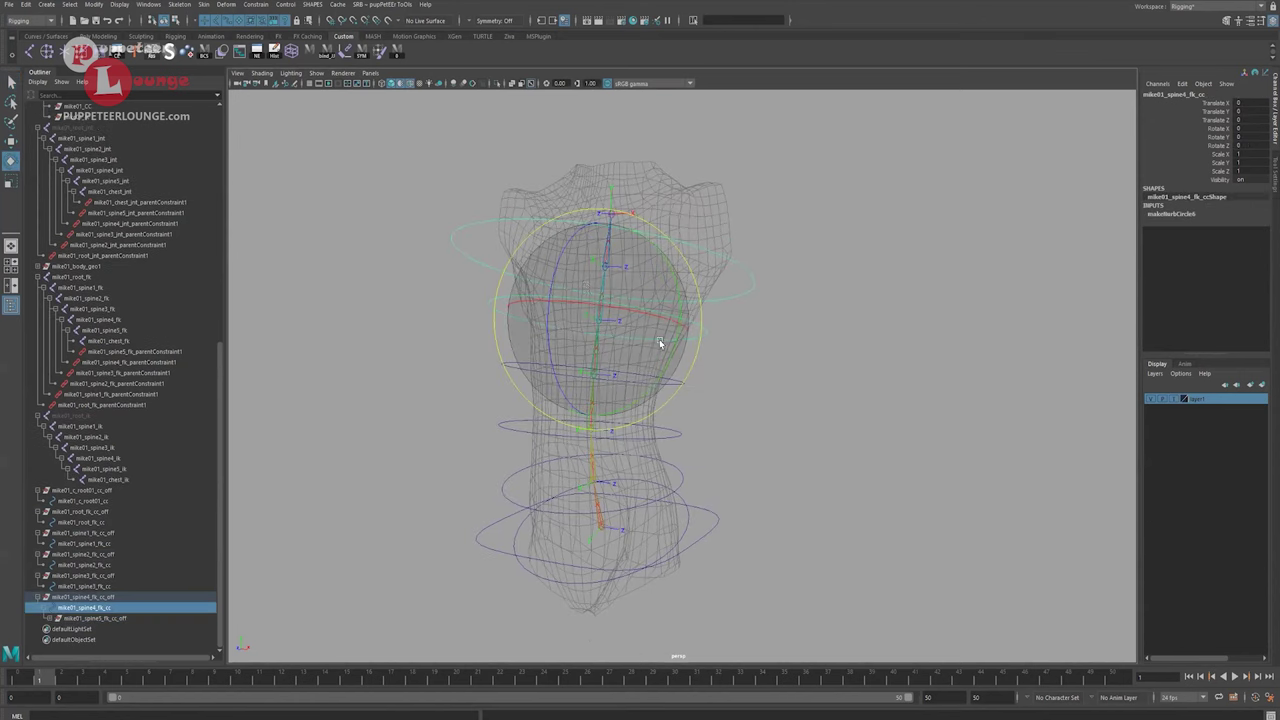
mouse_move(571, 262)
mouse_down()
mouse_move(534, 360)
mouse_move(634, 294)
mouse_move(565, 284)
mouse_up()
key(ctrl+z)
key(ctrl+z)
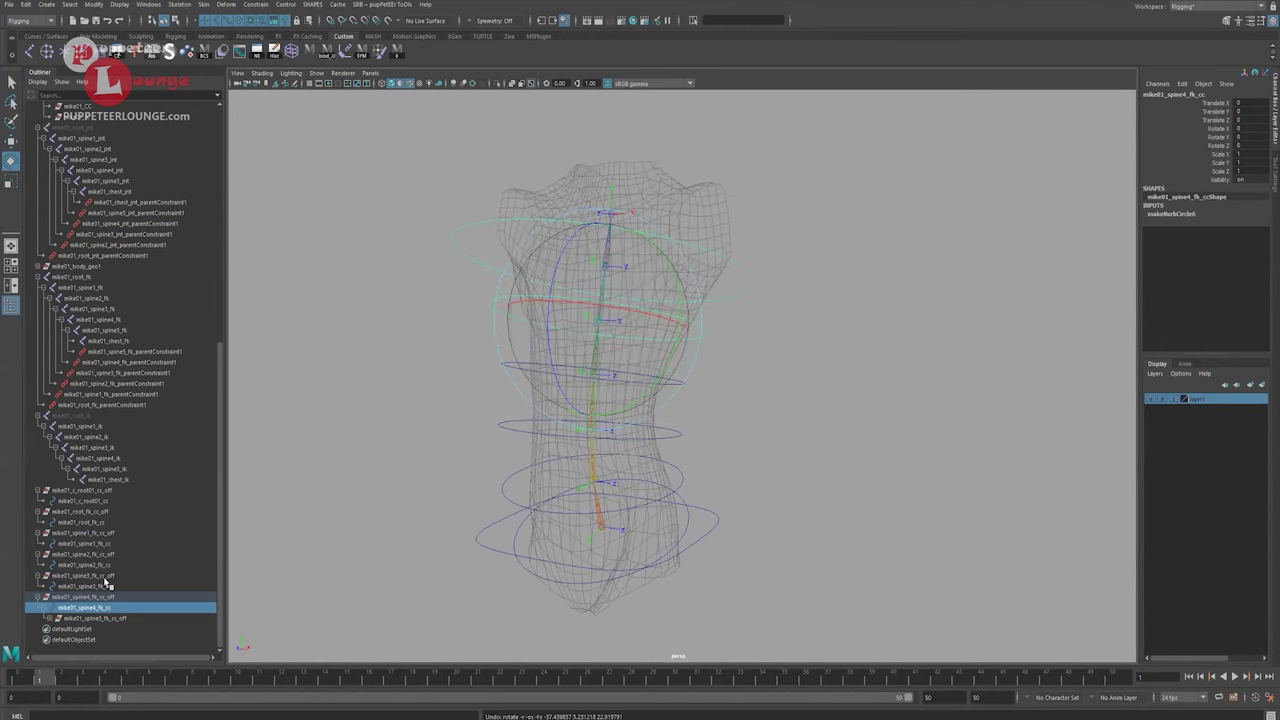
Parent mike01_spine4_fk_cc_off under mike01_spine3_fk_cc, and mike01_spine3_fk_cc_off under mike01_spine2_fk_cc.
key(q)
click(683, 391)
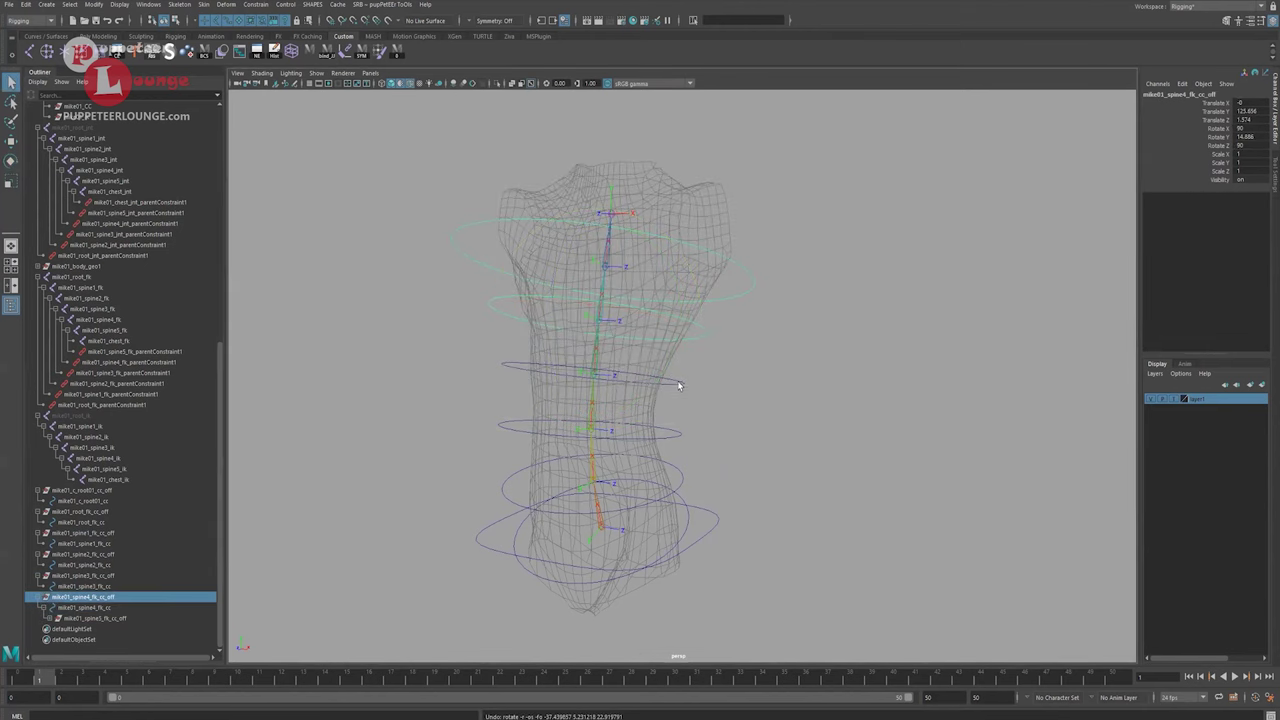
key(Down)
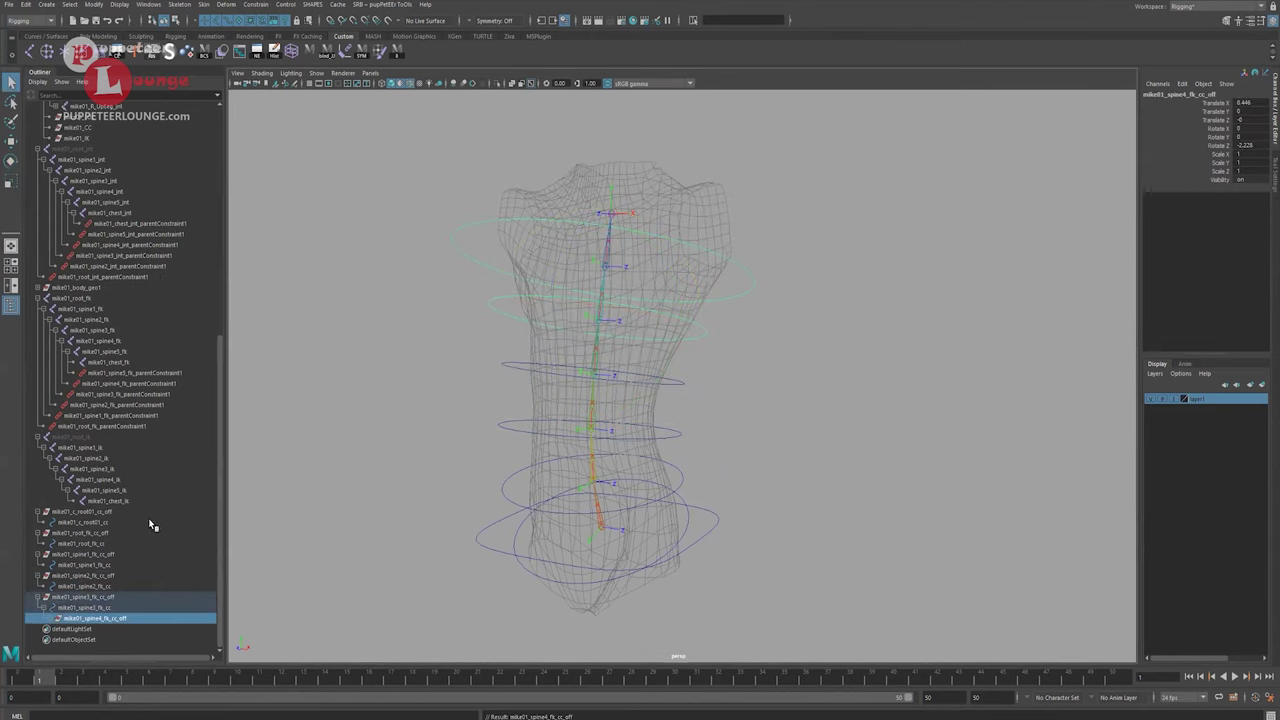
click(123, 596)
shift+click(679, 445)
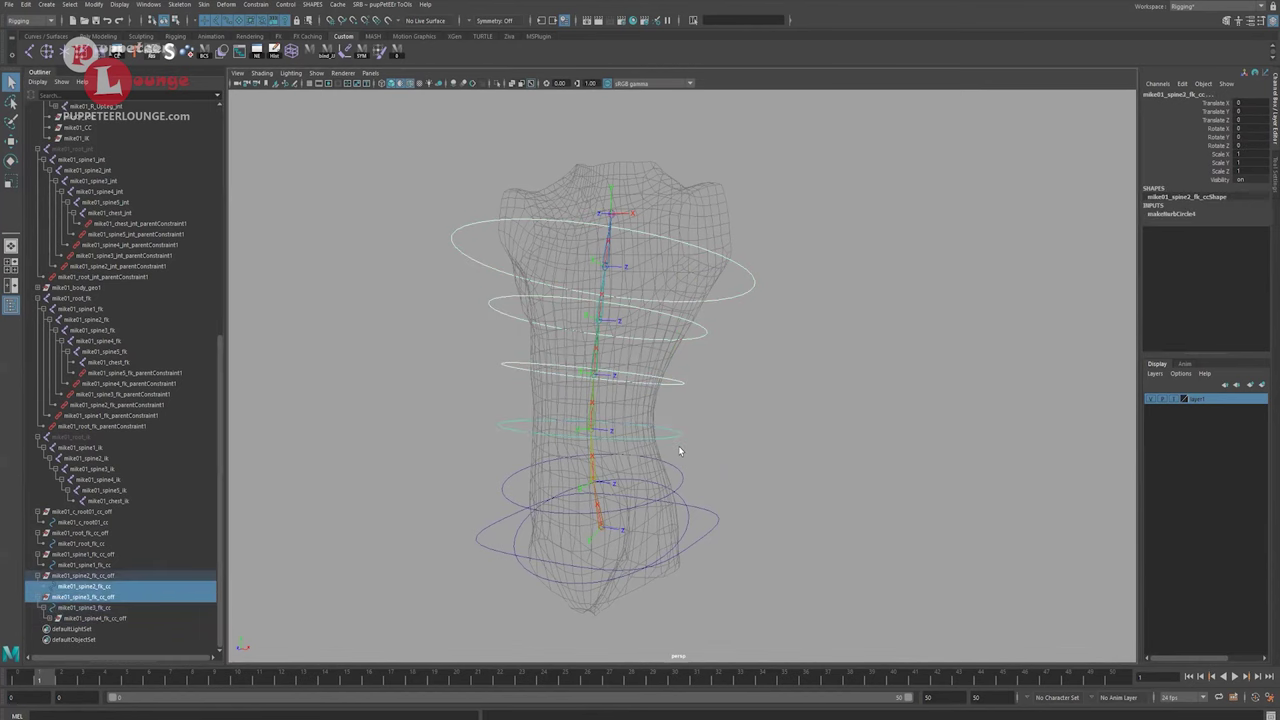
key(p)
Parent mike01_spine2_fk_cc_off under mike01_spine1_fk_cc, and mike01_spine1_fk_cc_off under mike01_root_fk_cc.
click(114, 595)
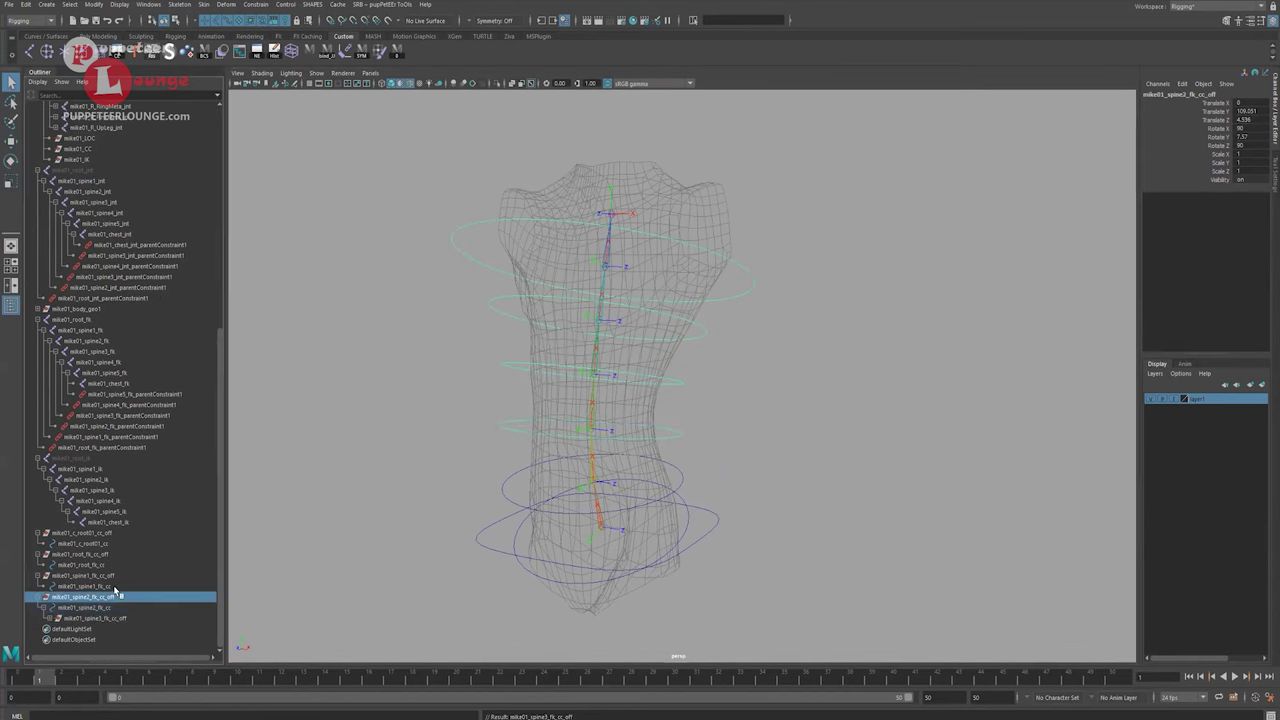
ctrl+click(114, 588)
key(p)
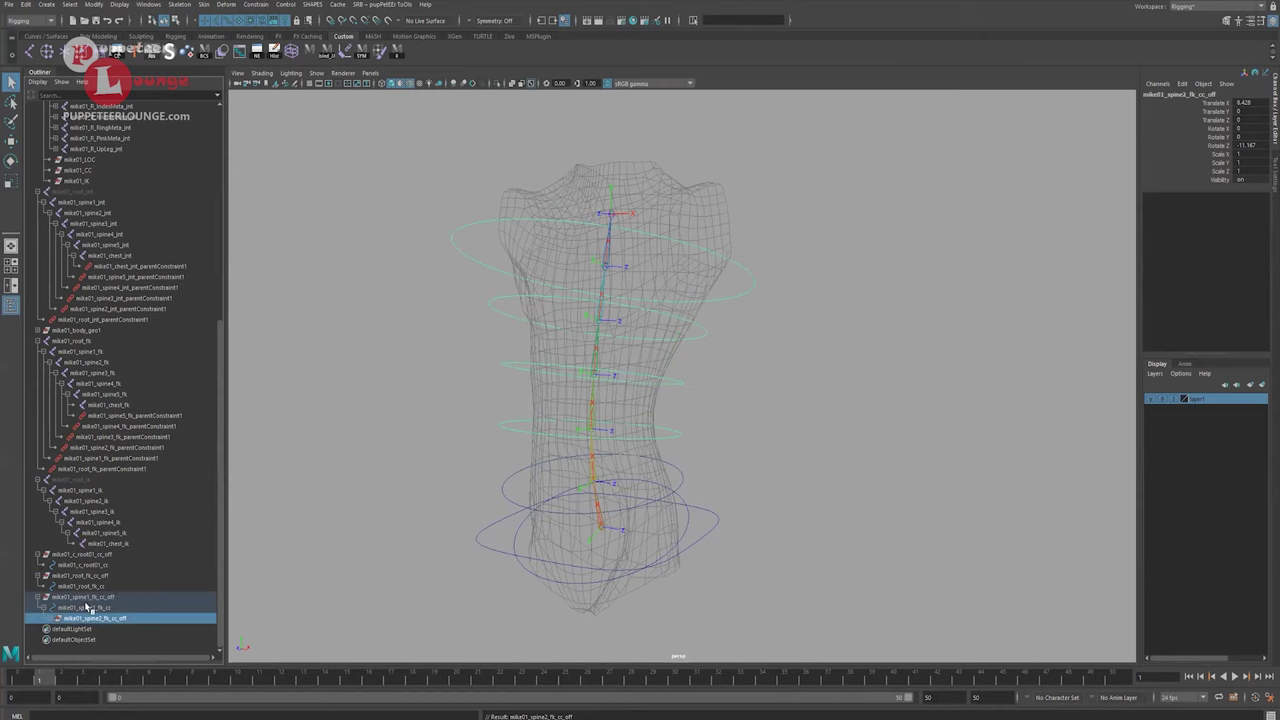
click(108, 597)
ctrl+click(103, 587)
key(p)
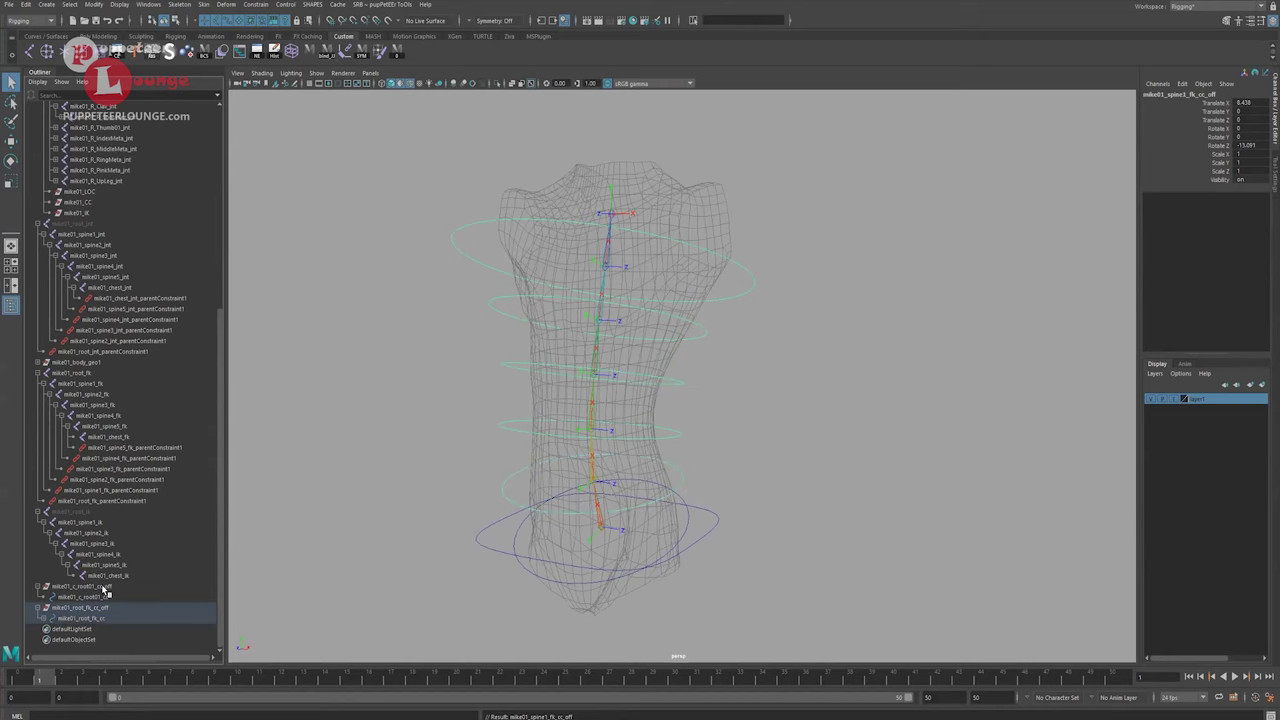
Parent the offset group mike01_root_fk_cc_off under the main root control mike01_c_root01_cc.
click(103, 607)
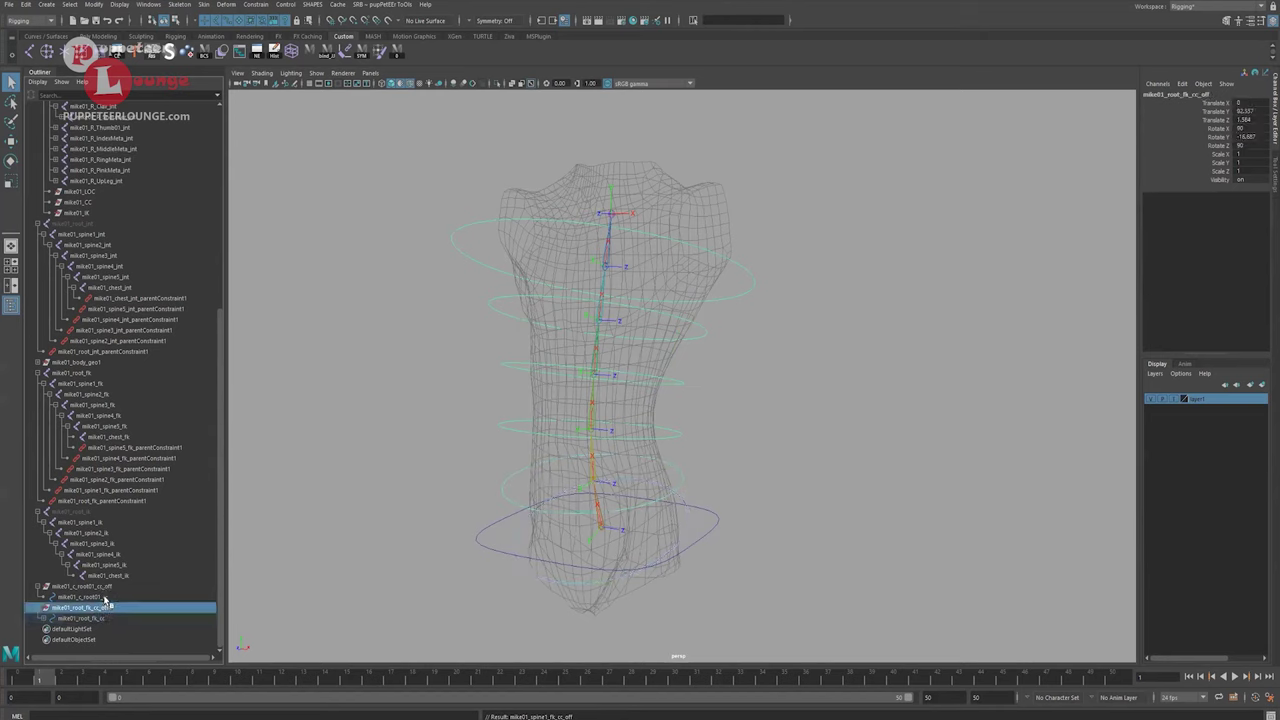
ctrl+click(106, 597)
key(p)
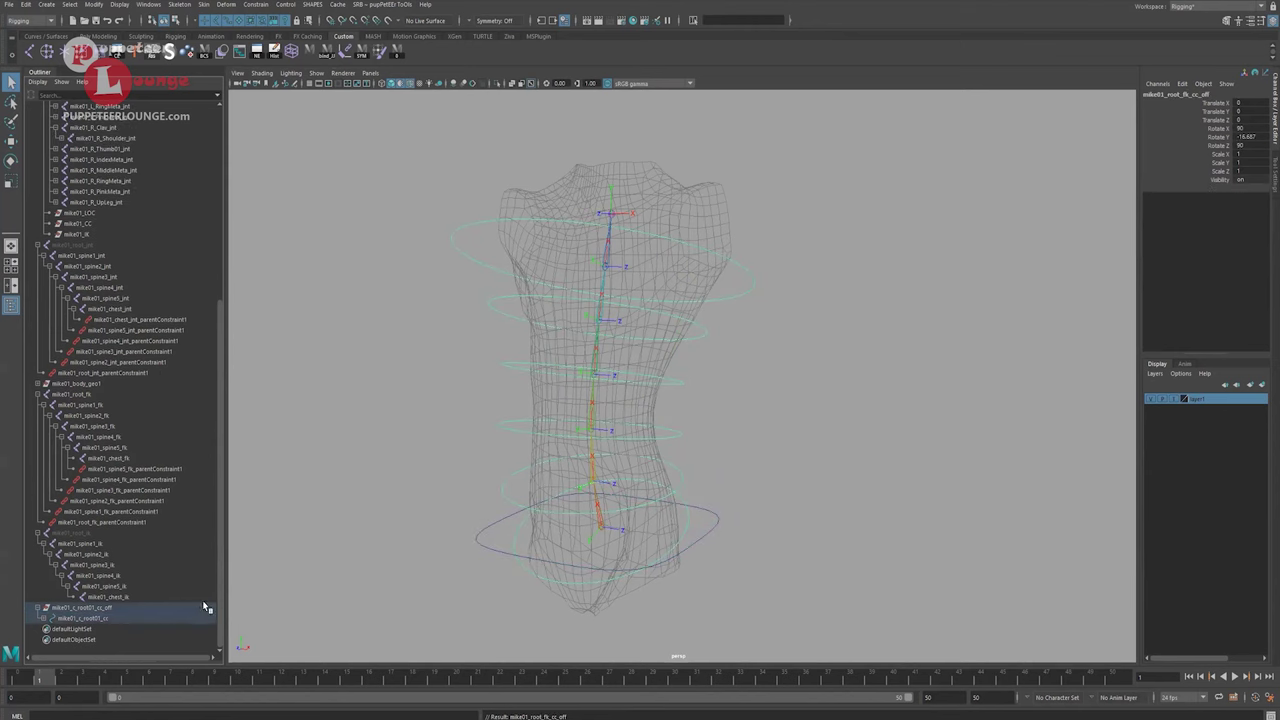
Select all the FK control circles from root to spine5, test-rotate them together, and undo the rotations.
mouse_move(715, 480)
alt+mouse_down()
mouse_move(740, 483)
mouse_move(726, 455)
mouse_move(701, 482)
alt+mouse_up()
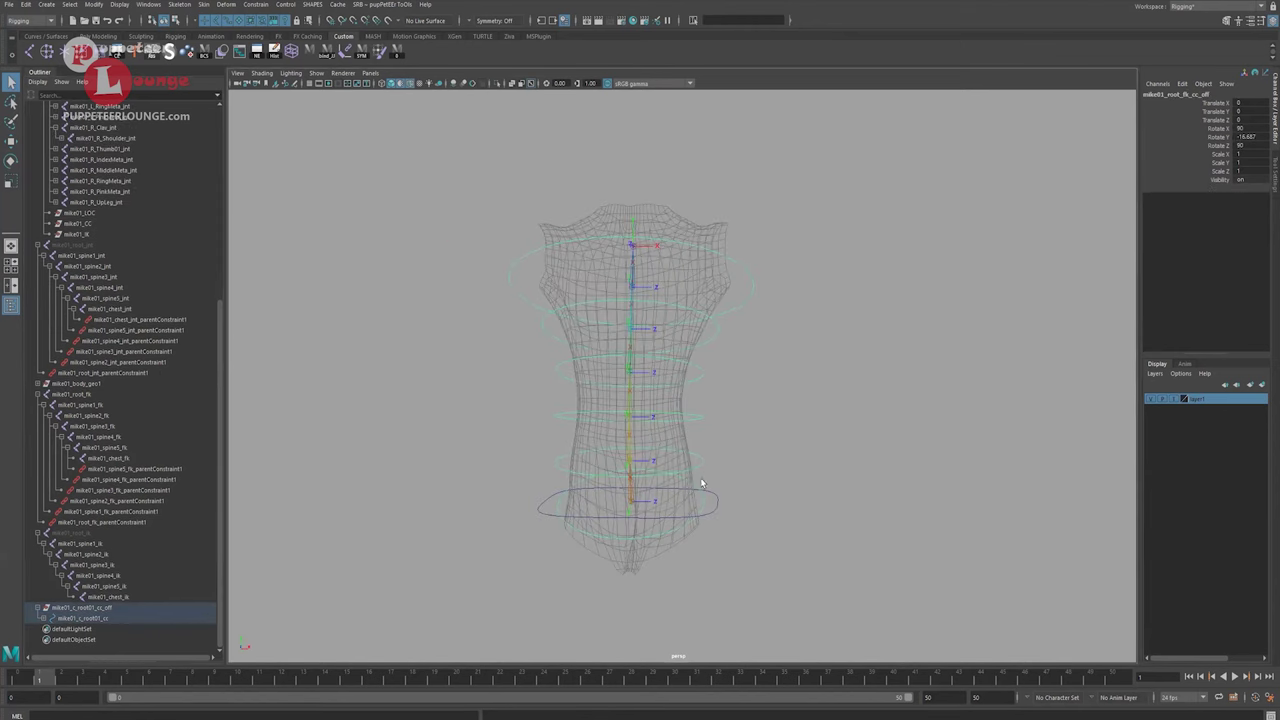
click(698, 488)
shift+click(697, 468)
shift+click(696, 414)
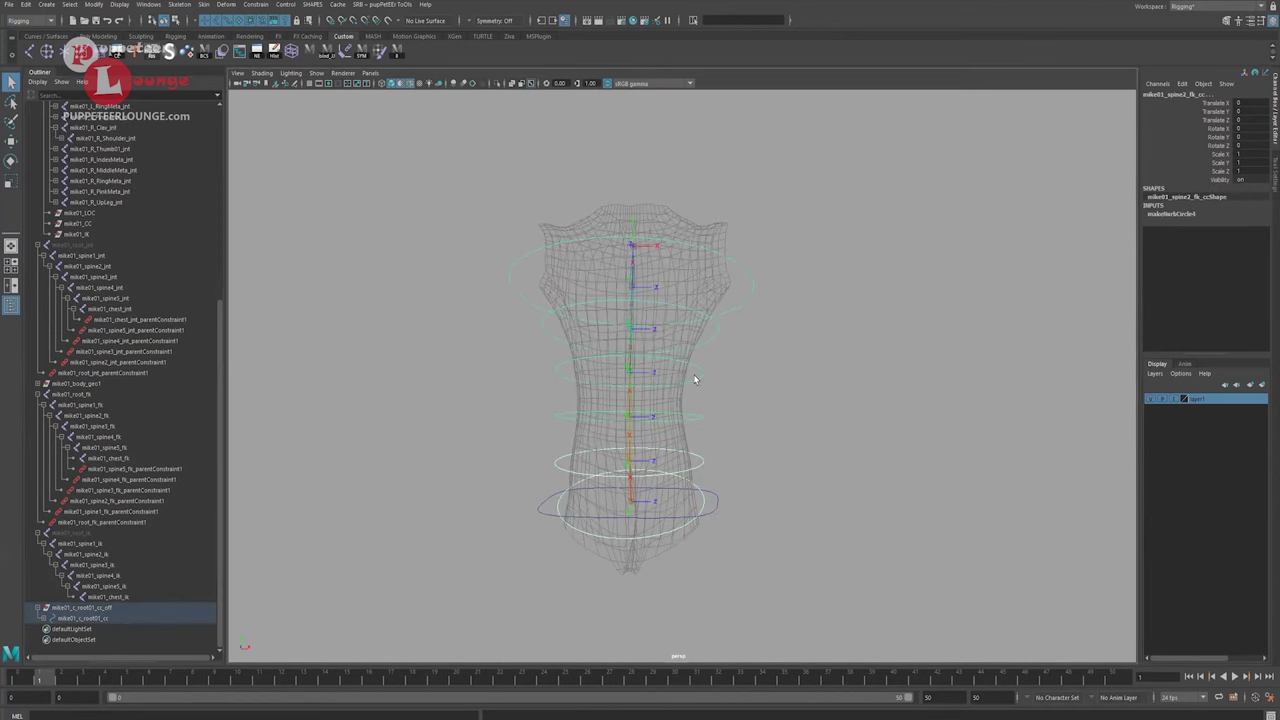
shift+click(697, 374)
shift+click(713, 331)
shift+click(746, 309)
alt+drag(746, 312, 610, 325)
key(e)
drag(547, 287, 698, 326)
key(ctrl+z)
key(ctrl+z)
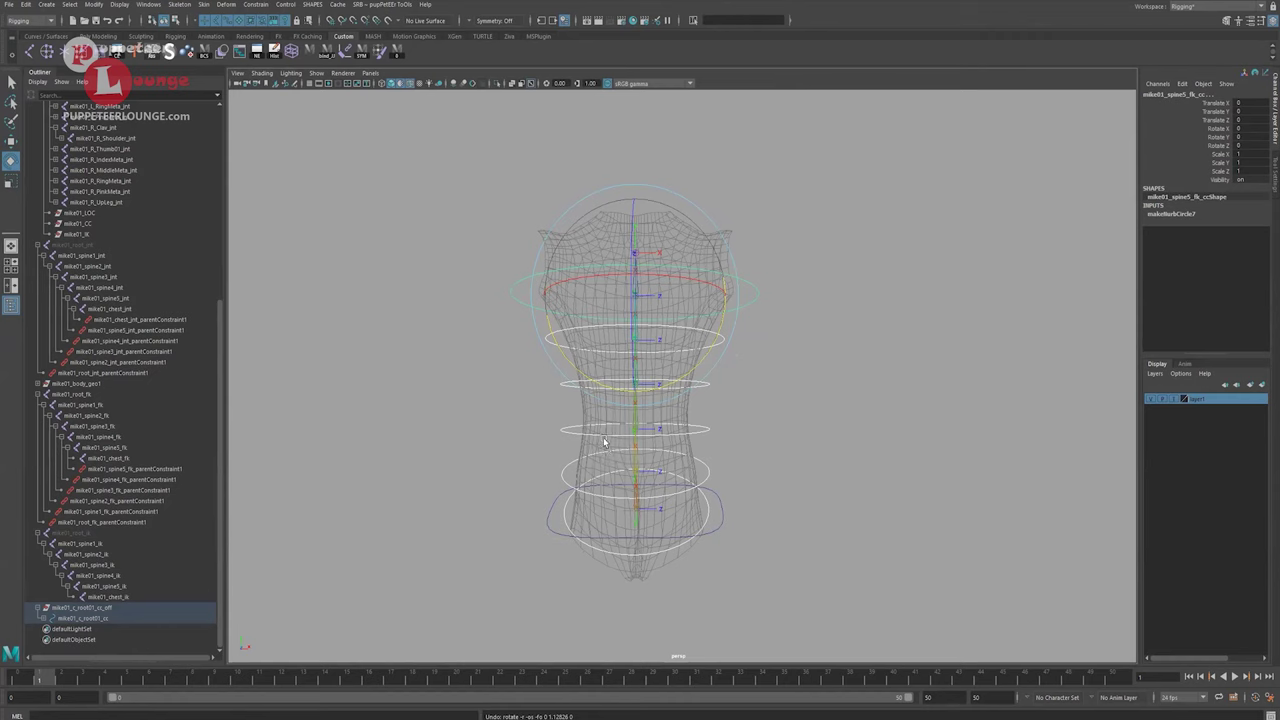
Test-bend the torso sideways by rotating and moving all the selected FK controls, and undo the changes.
alt+drag(604, 441, 623, 280)
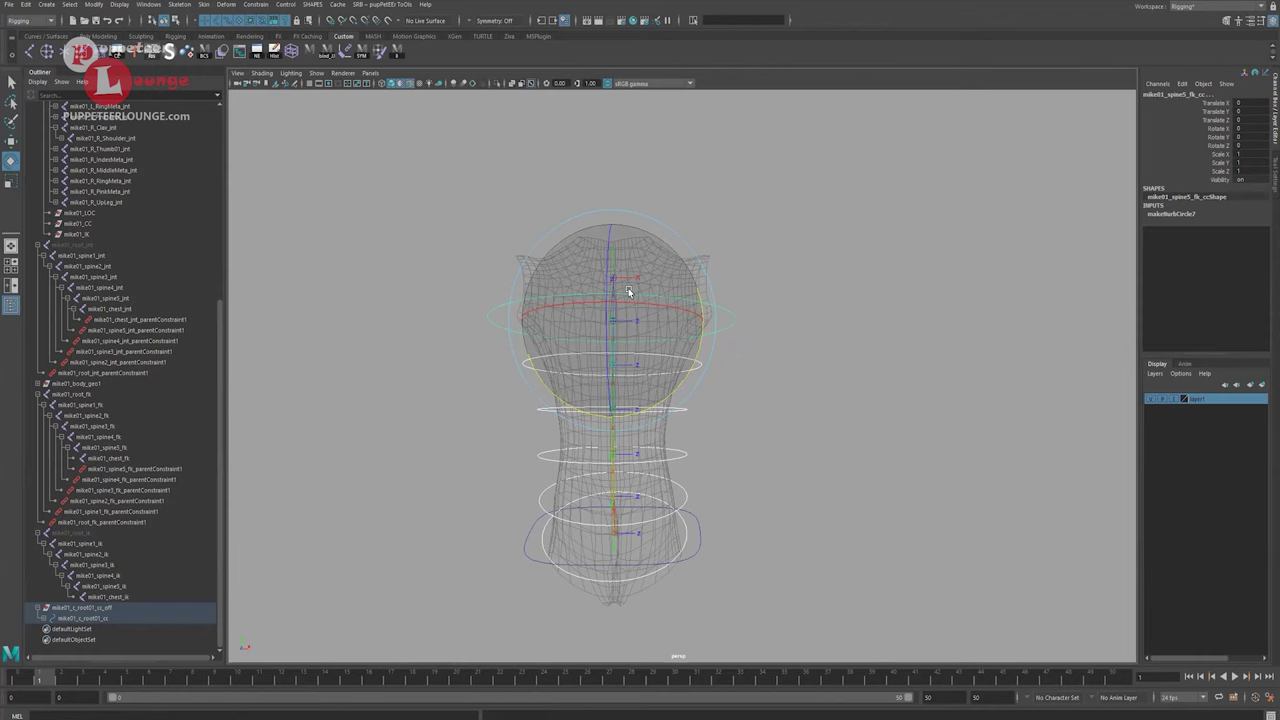
alt+drag(692, 386, 666, 414)
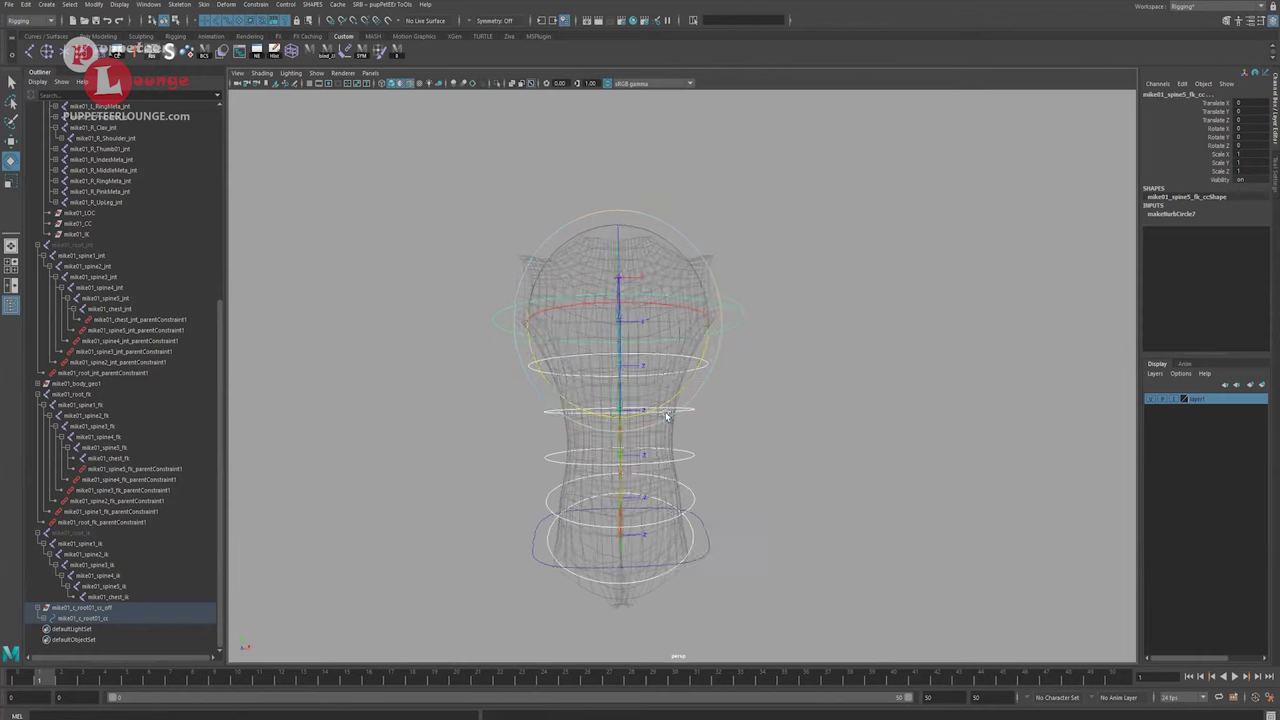
alt+right_drag(666, 414, 617, 414)
alt+drag(617, 414, 580, 412)
key(w)
drag(463, 409, 428, 412)
middle_drag(430, 417, 400, 372)
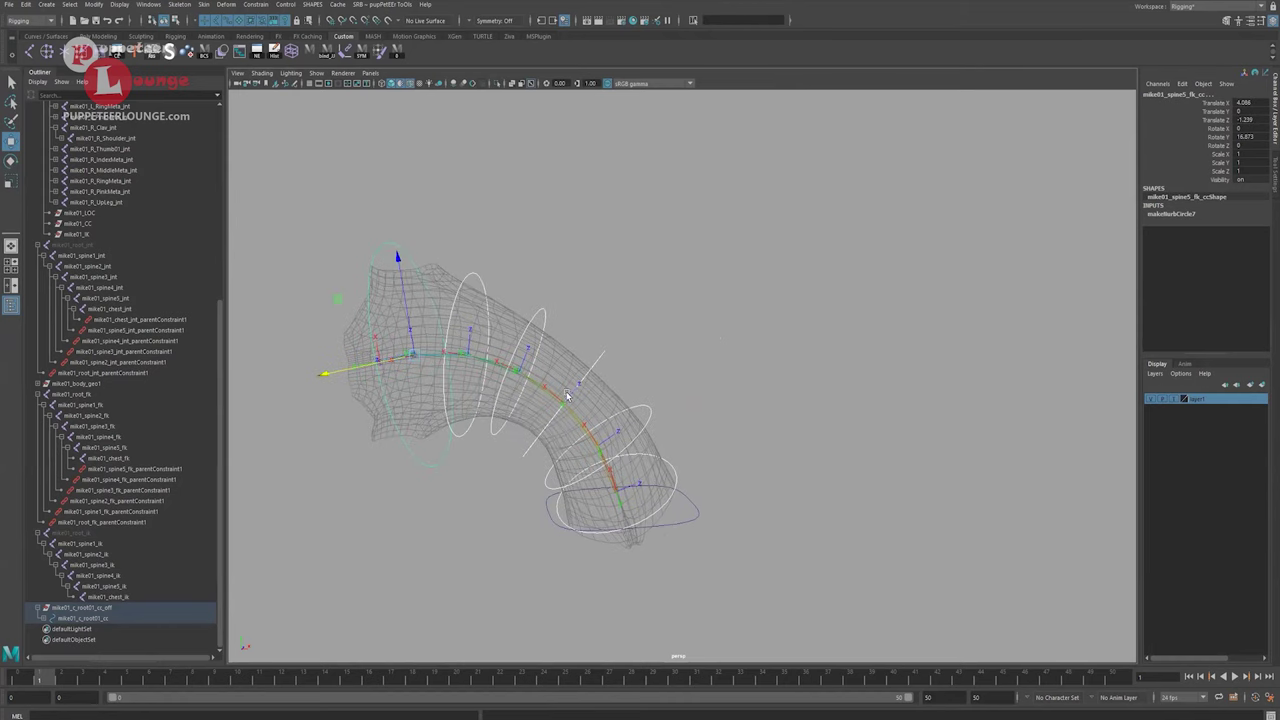
key(ctrl+z)
key(ctrl+z)
key(q)
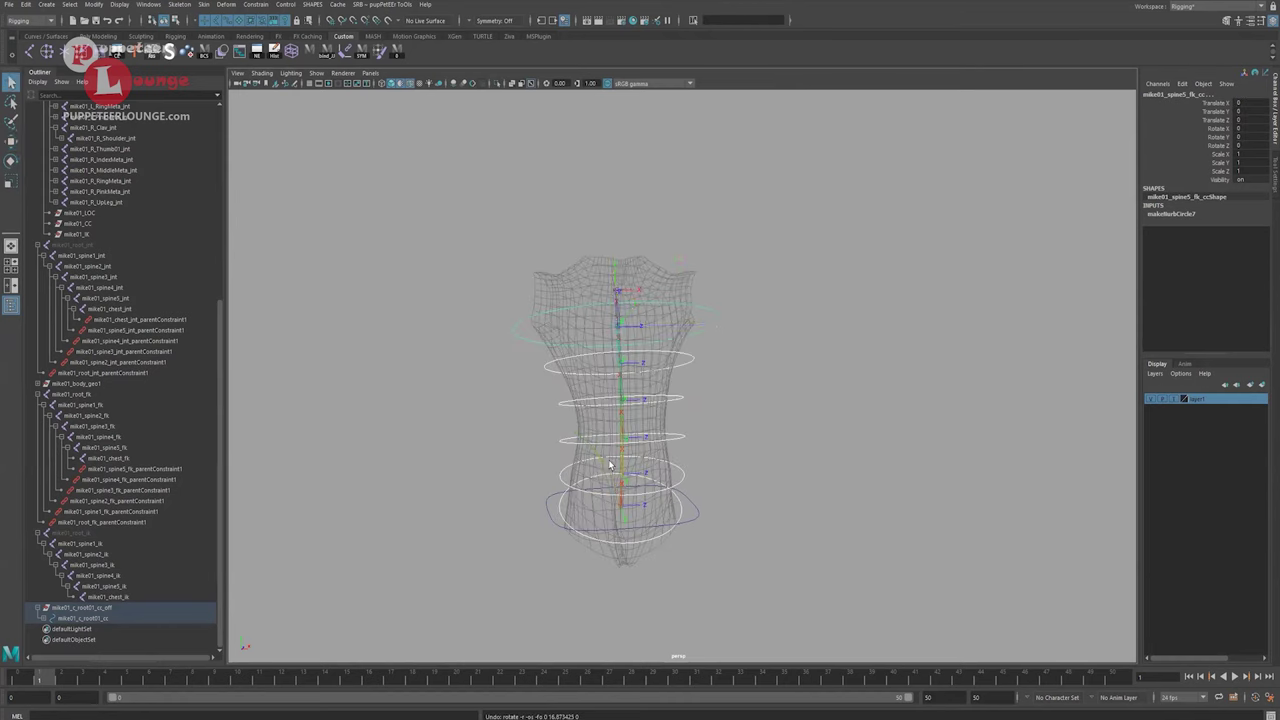
Select the reverse node mike01_c_root01_rev from the outputs of the root control mike01_c_root01_cc.
alt+drag(608, 463, 609, 446)
alt+right_drag(609, 446, 670, 460)
alt+drag(670, 460, 722, 509)
click(725, 507)
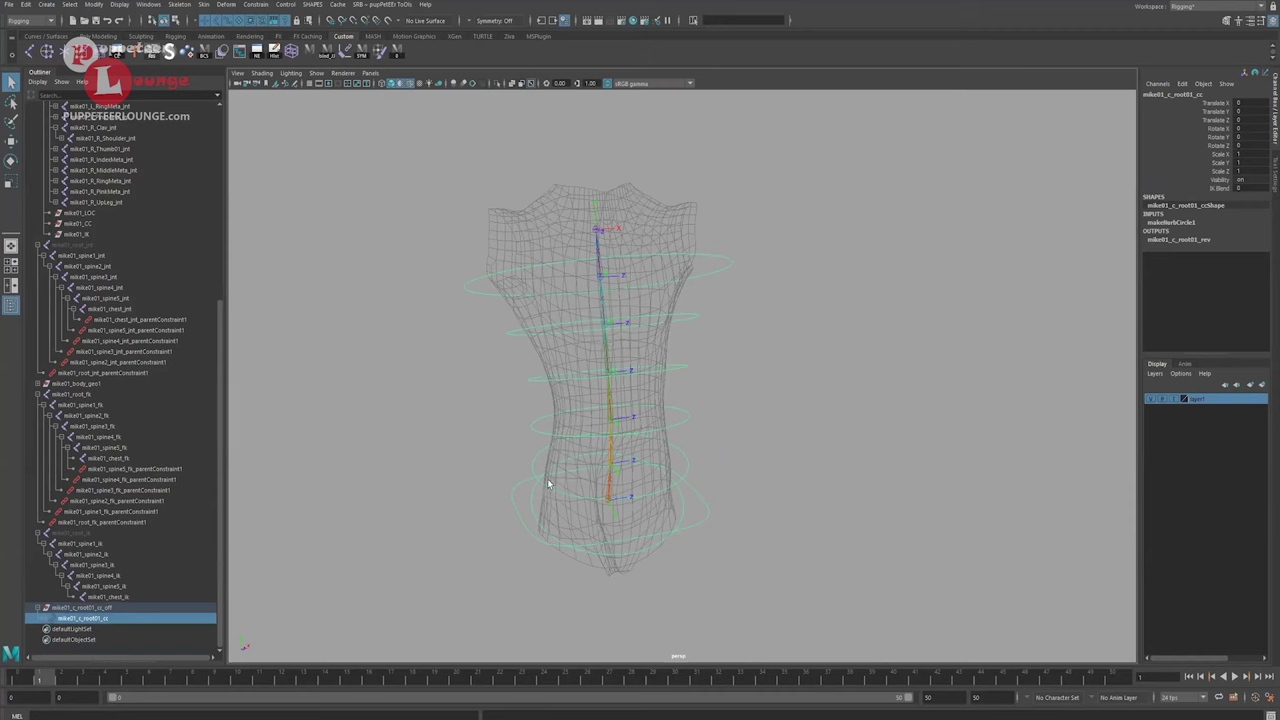
alt+drag(548, 484, 700, 465)
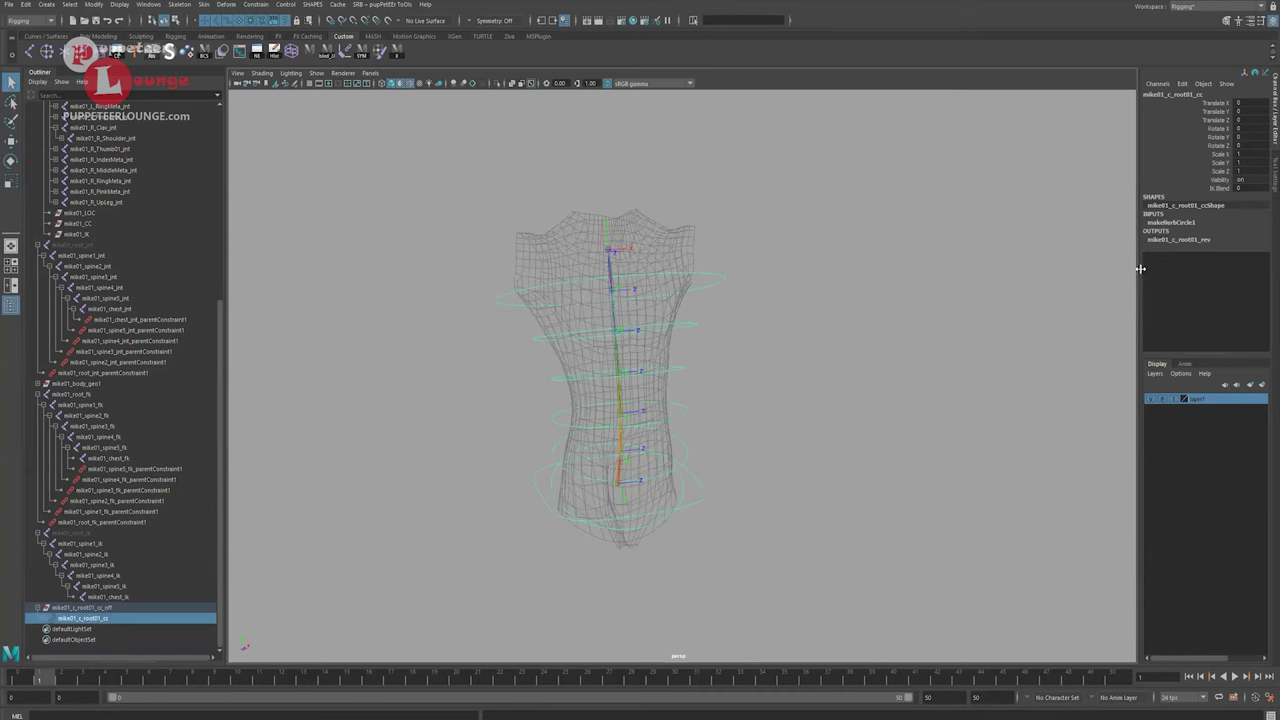
click(1211, 189)
click(1208, 240)
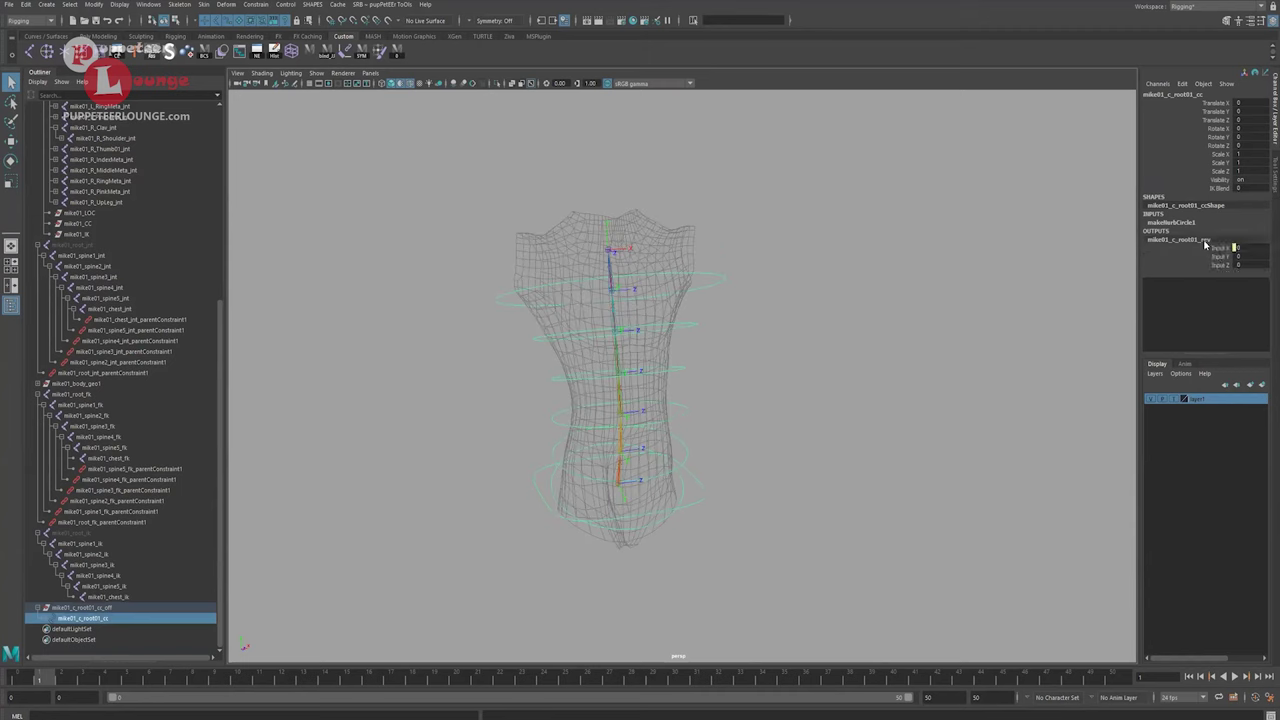
double_click(1200, 241)
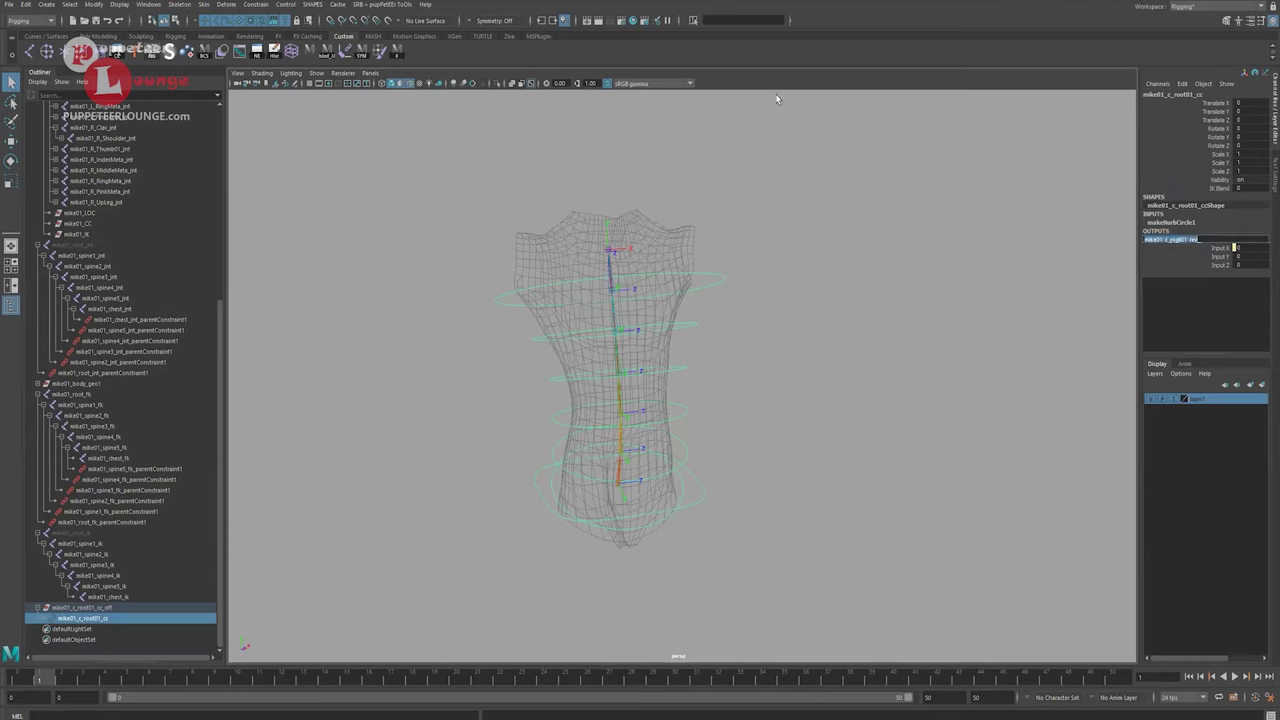
key(Return)
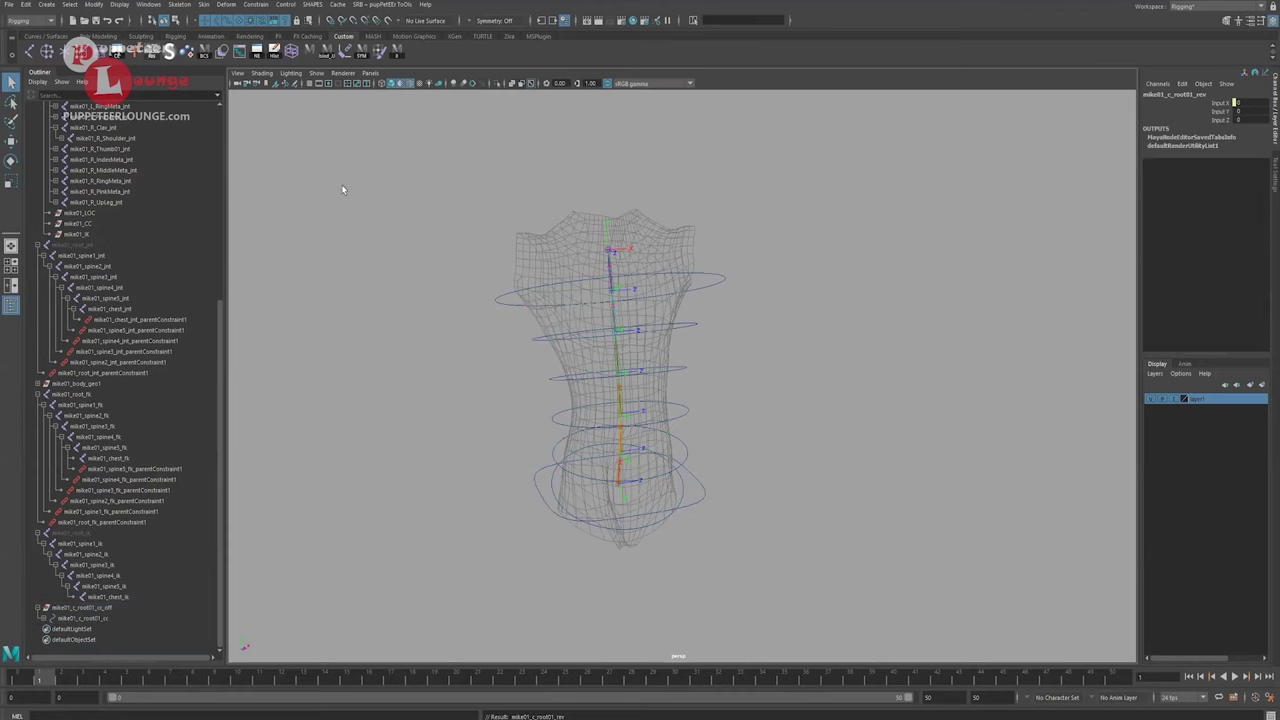
Connect outputX of mike01_c_root01_rev to the visibility of mike01_root_fk_cc_off in the Connection Editor.
click(311, 258)
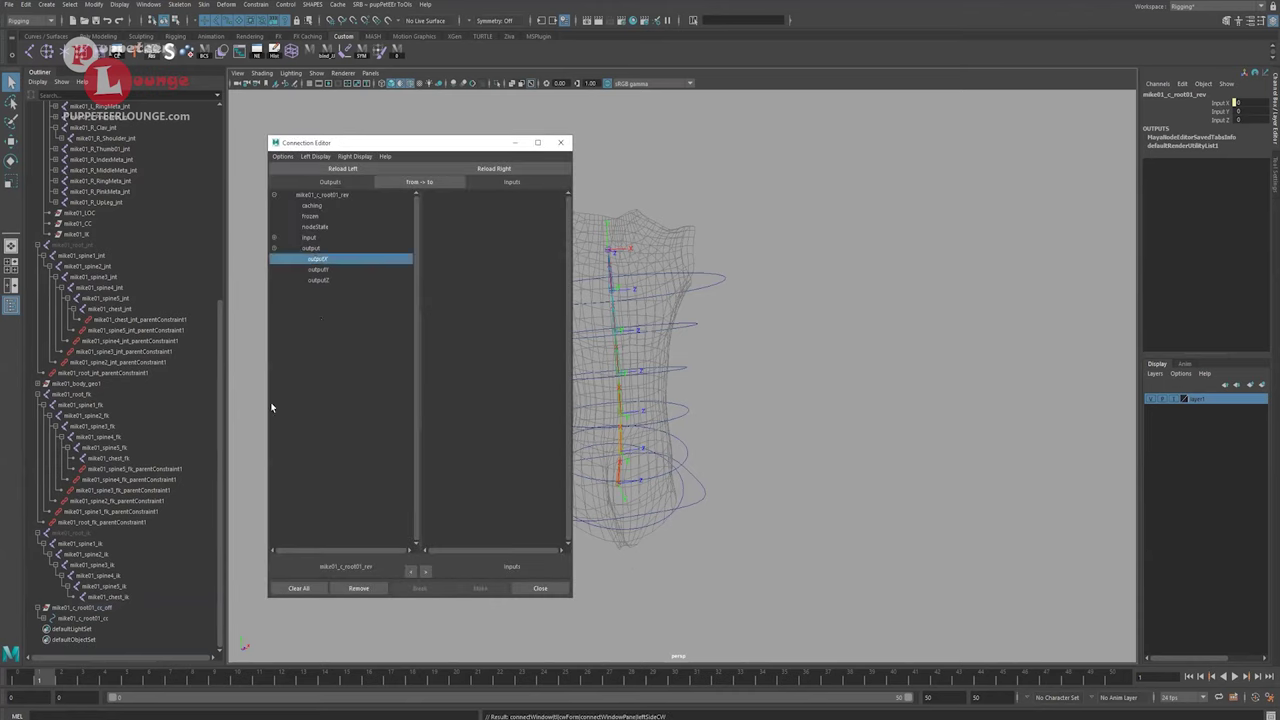
click(50, 618)
click(92, 628)
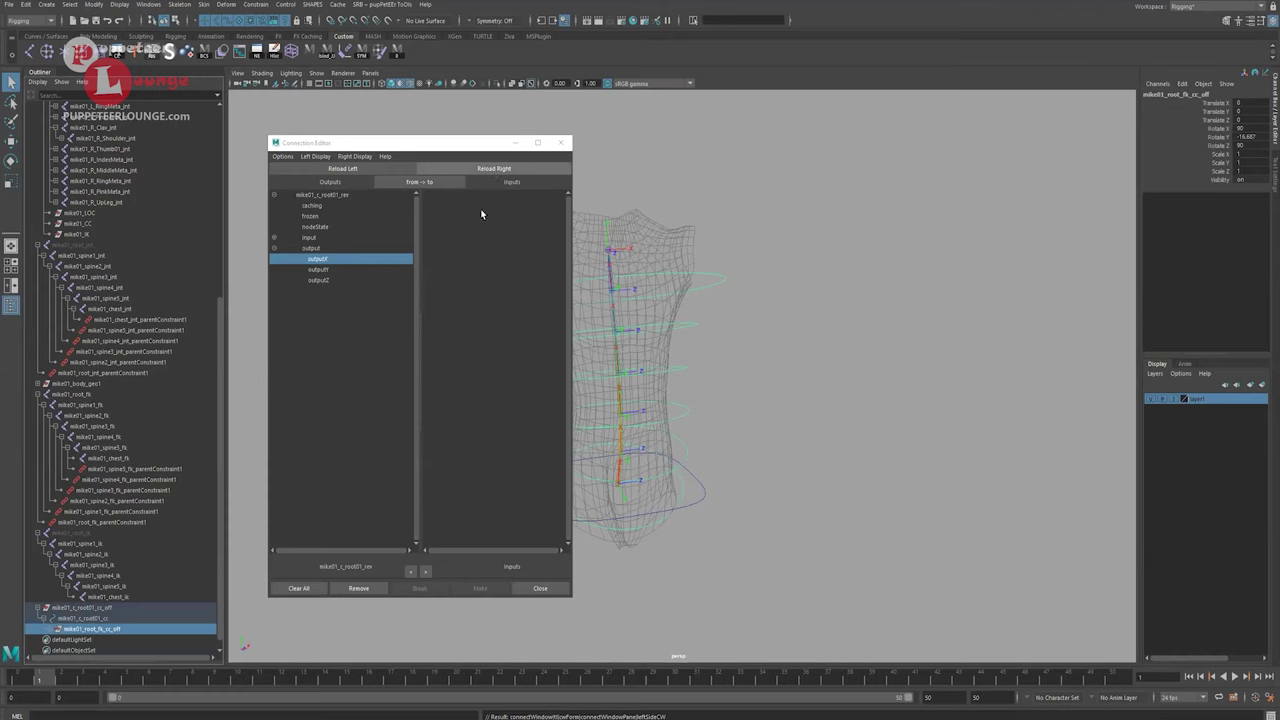
click(494, 168)
click(470, 203)
click(561, 142)
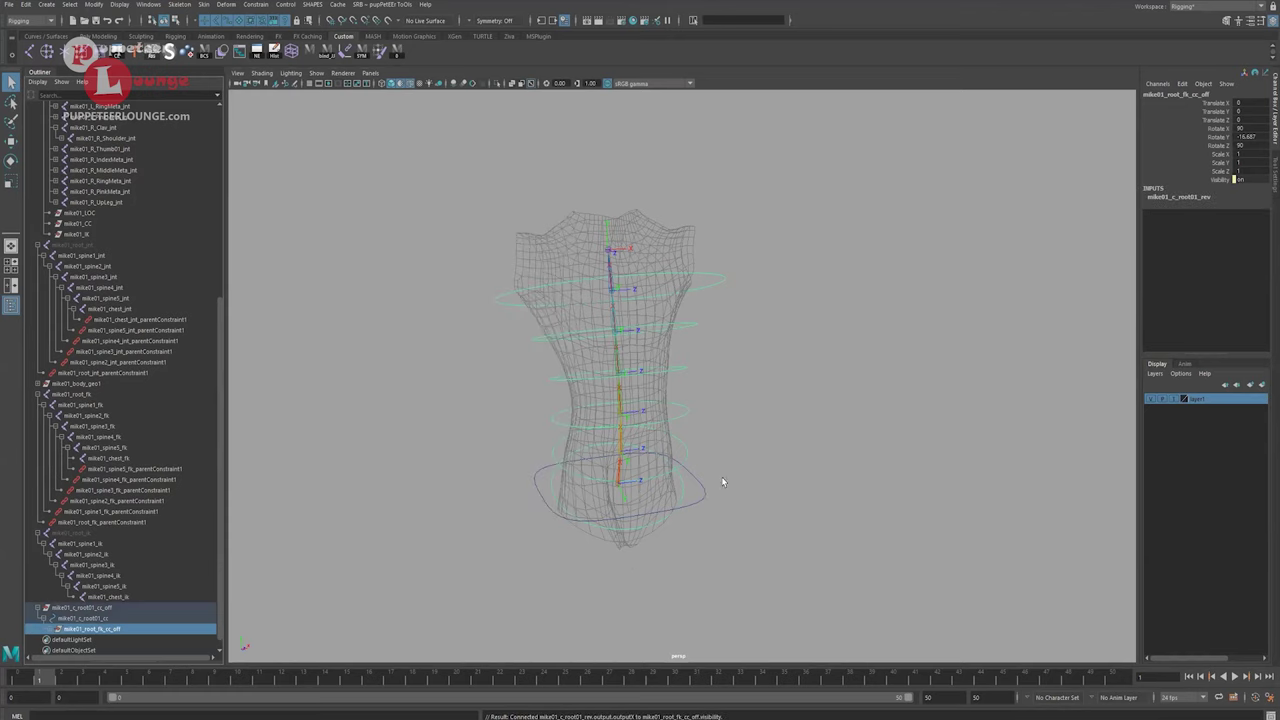
Set IK Blend on mike01_c_root01_cc to 1 to test the visibility switching of the FK controls.
key(Up)
click(1207, 189)
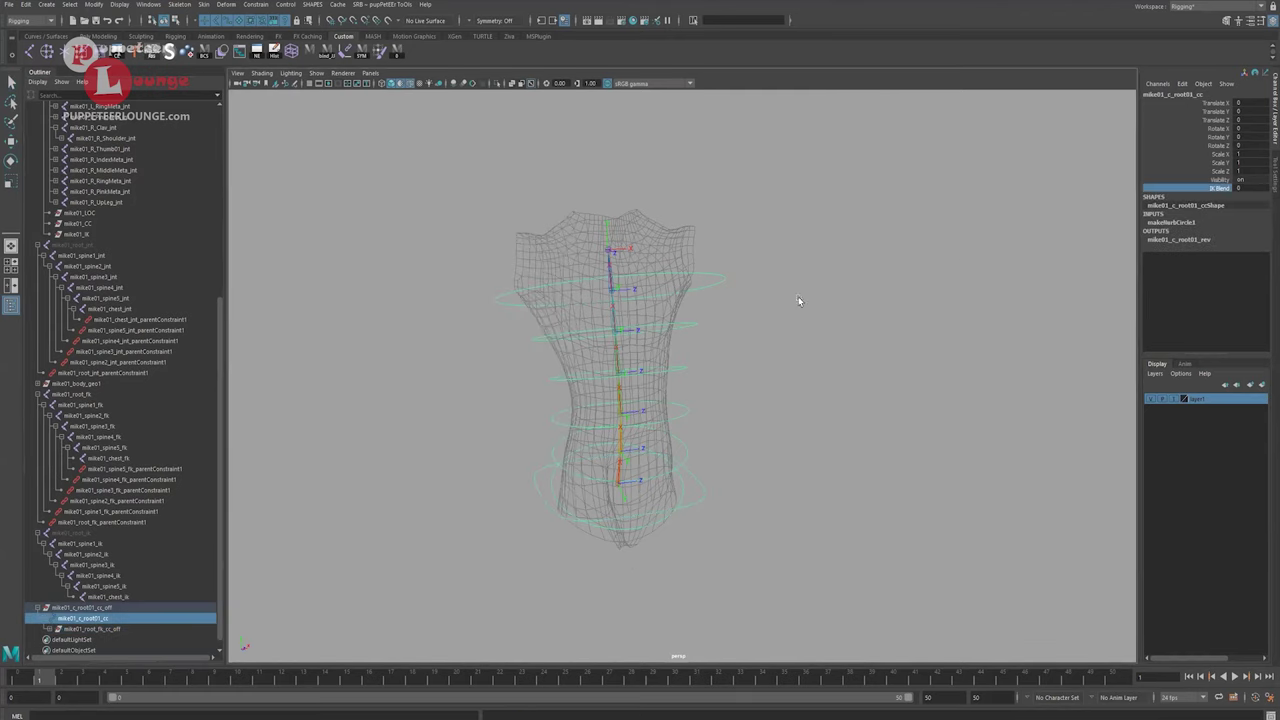
middle_drag(798, 296, 857, 329)
alt+drag(620, 418, 697, 281)
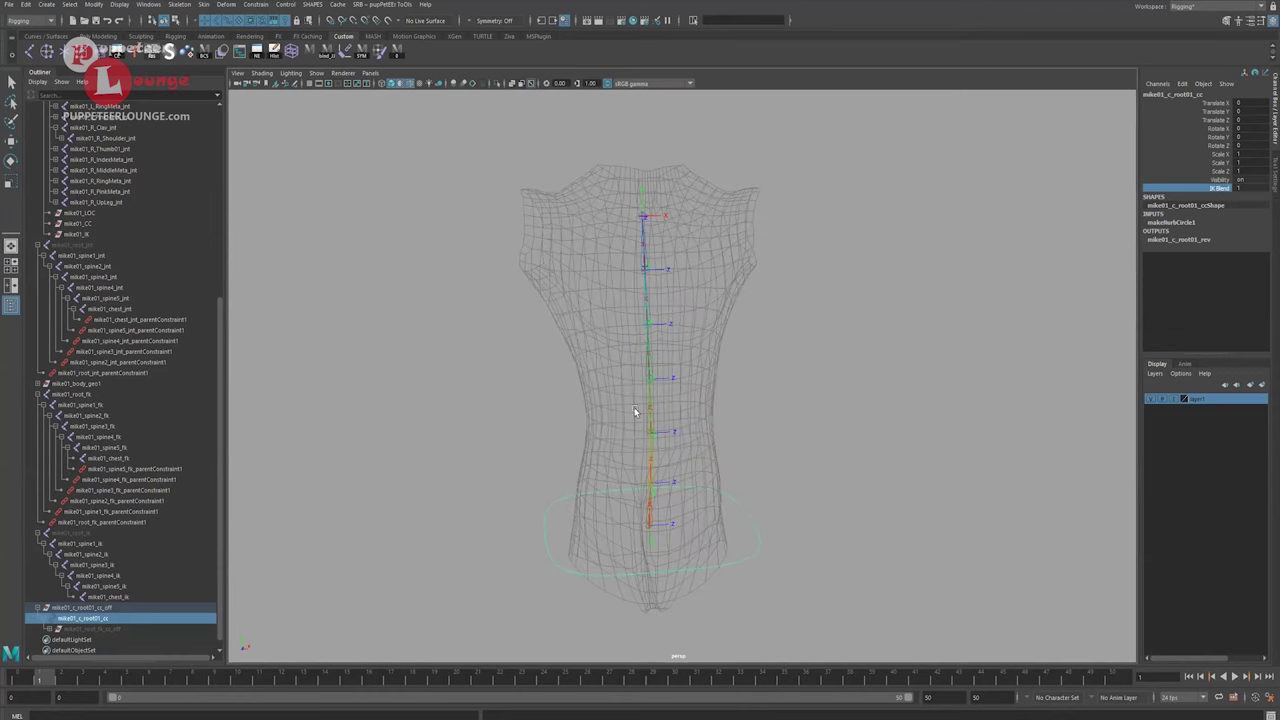
alt+middle_drag(748, 447, 713, 463)
alt+right_drag(713, 463, 697, 435)
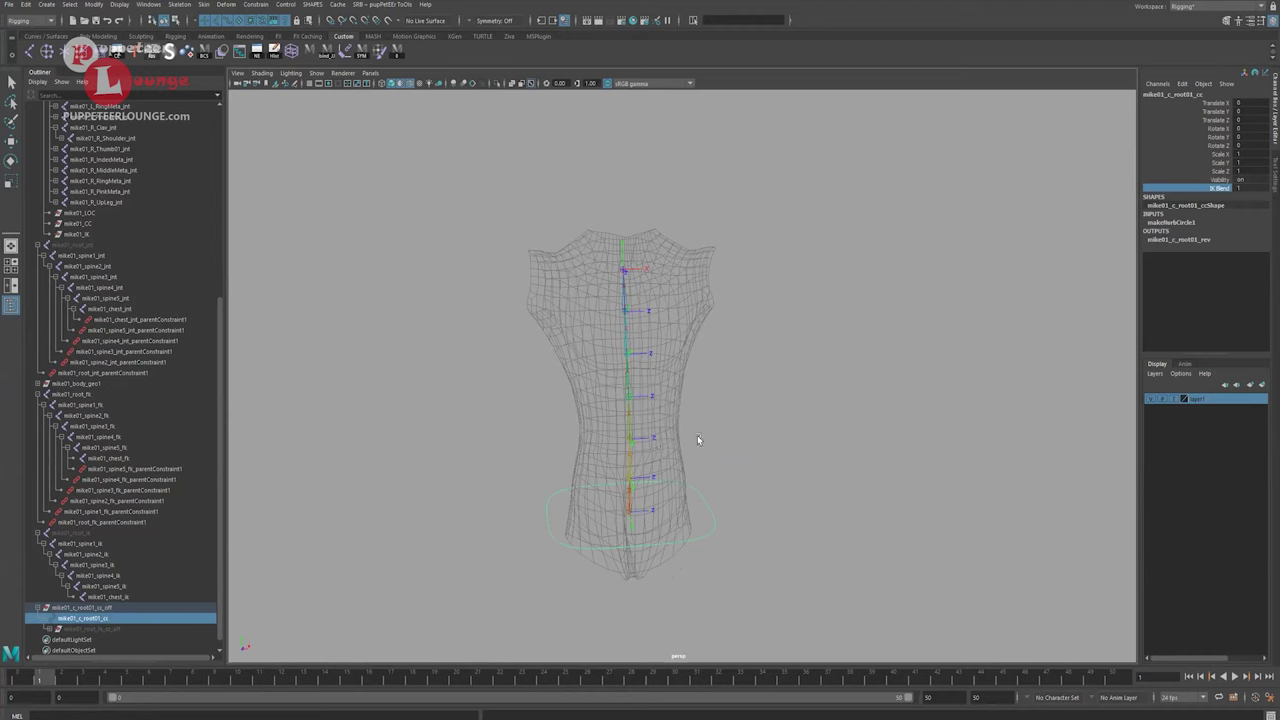
middle_drag(697, 435, 740, 420)
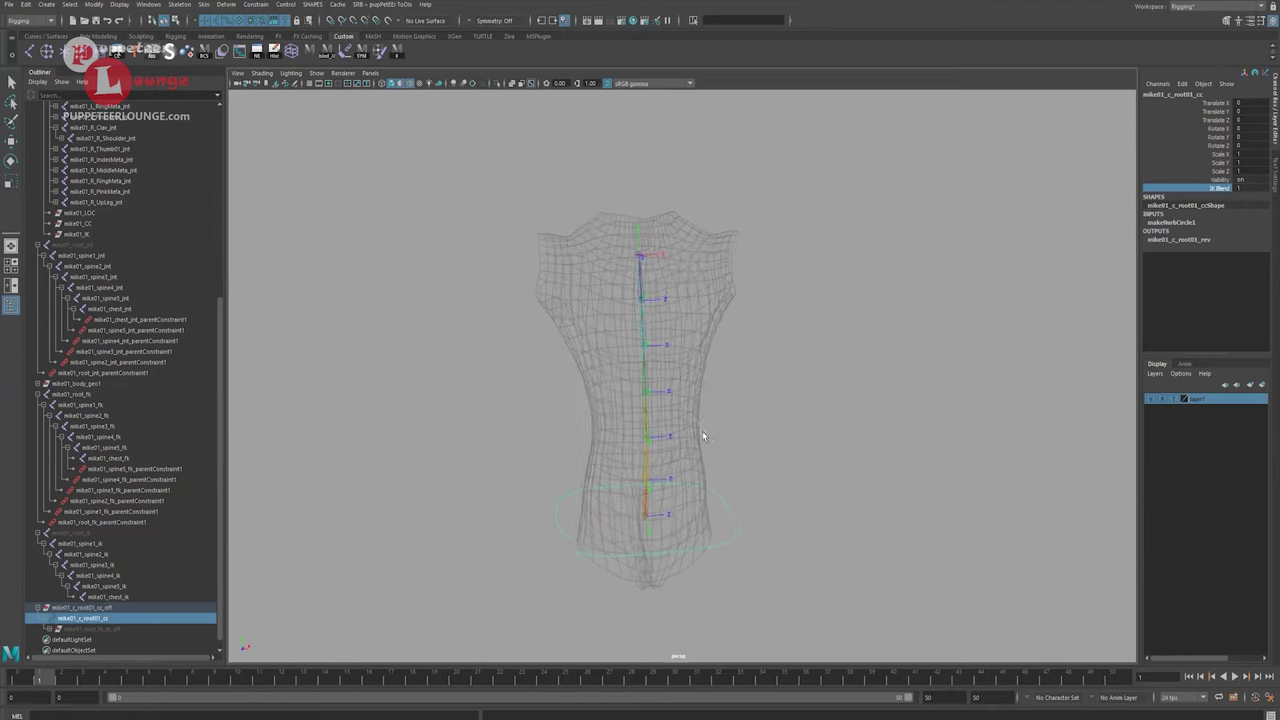
Select the offset group mike01_root_fk_cc_off under the root control to check its Visibility channel.
alt+drag(703, 431, 676, 420)
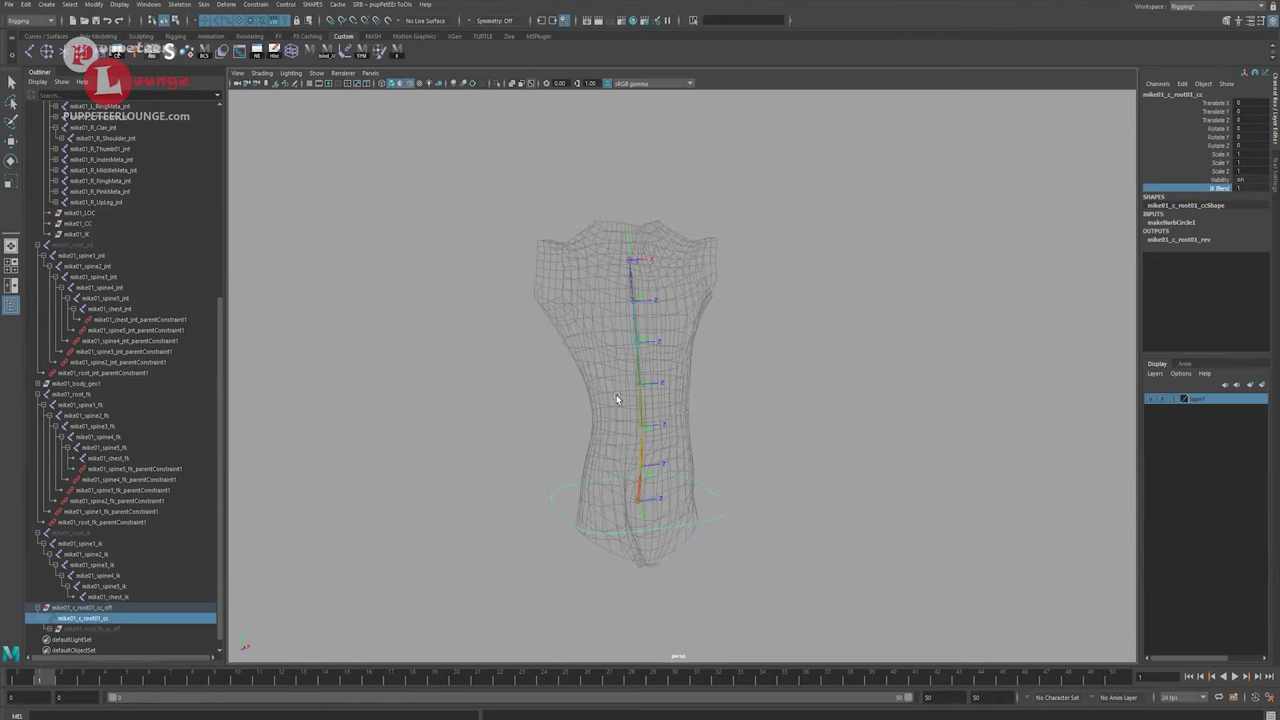
alt+middle_drag(479, 457, 477, 432)
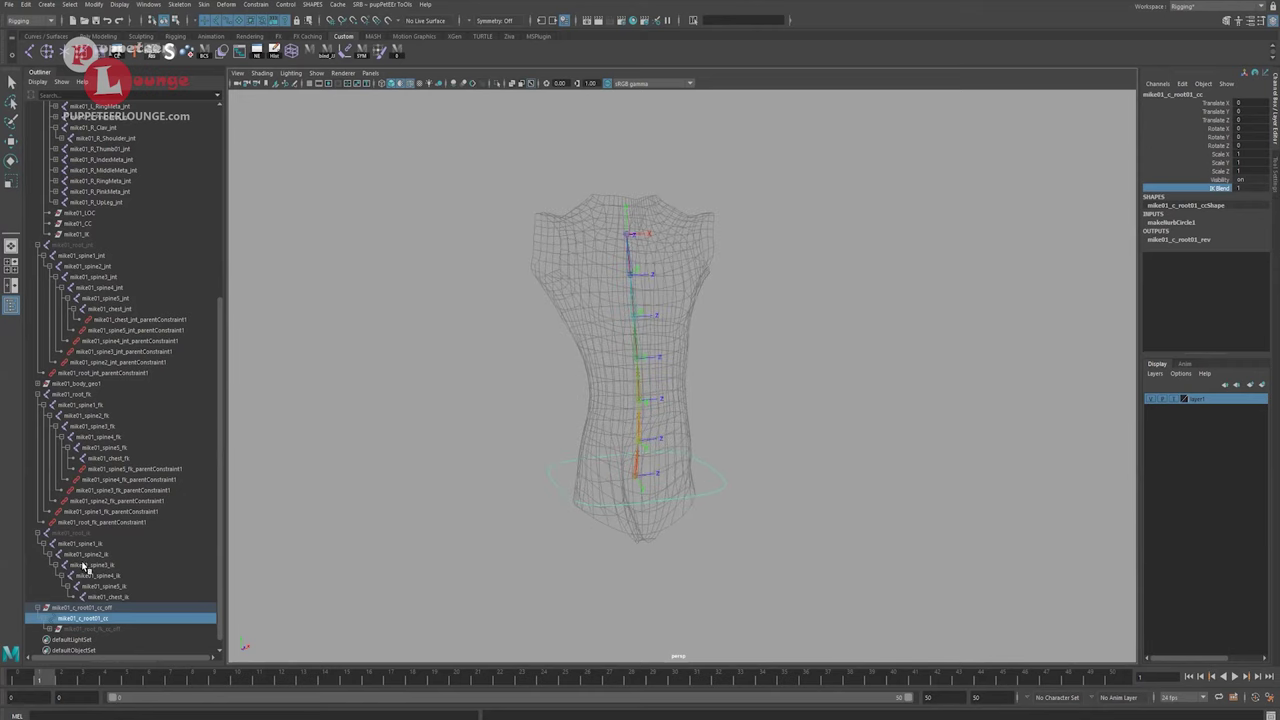
click(95, 629)
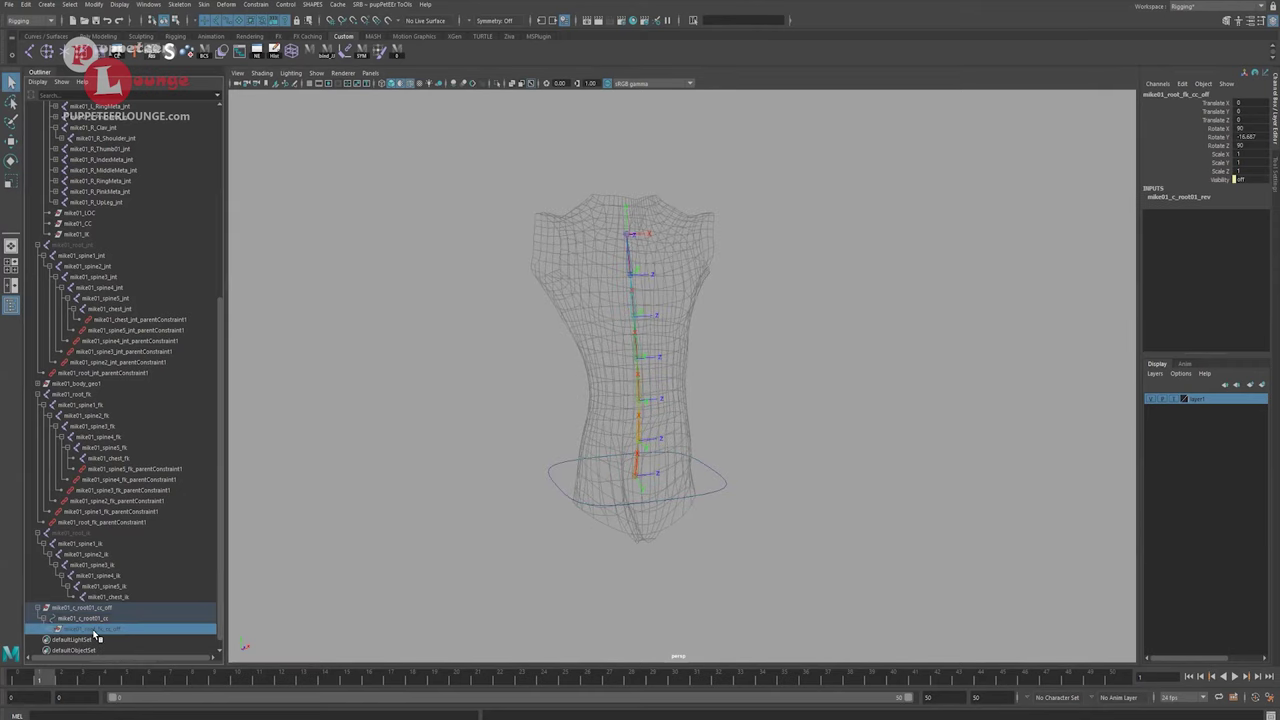
Hide the mike01_root_fk joint chain and show the mike01_root_ik joint chain.
click(96, 533)
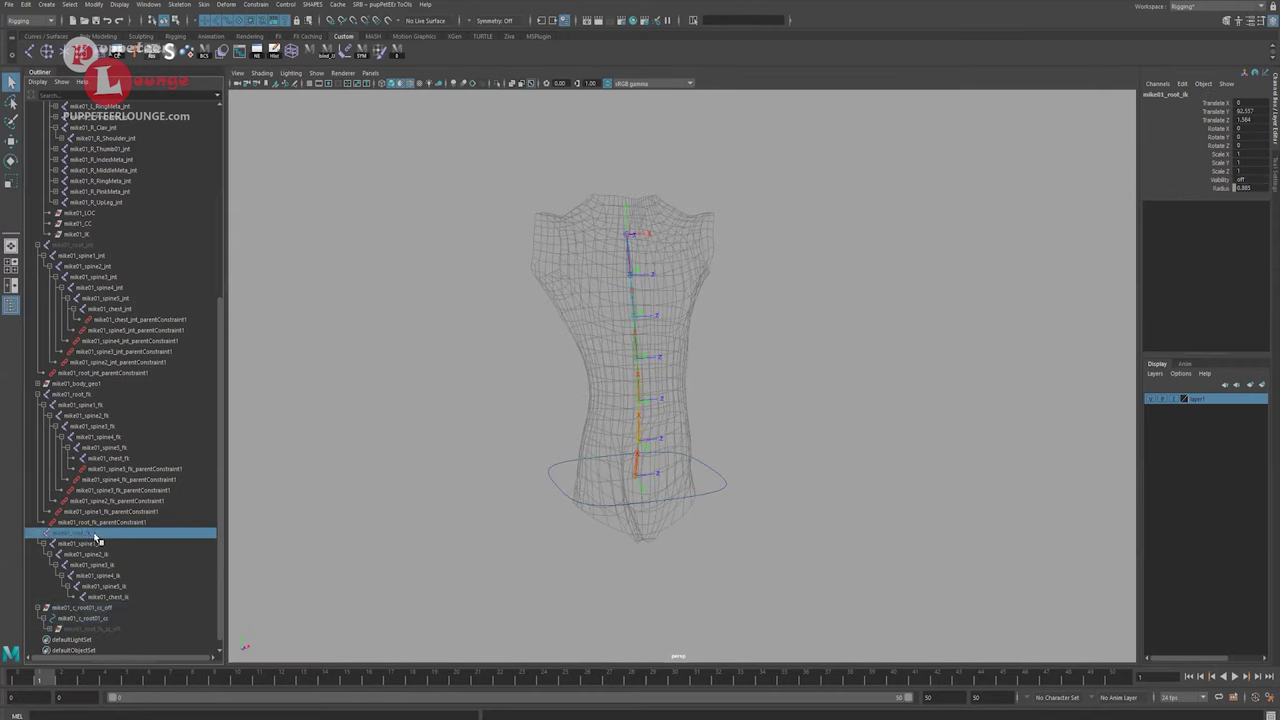
click(98, 395)
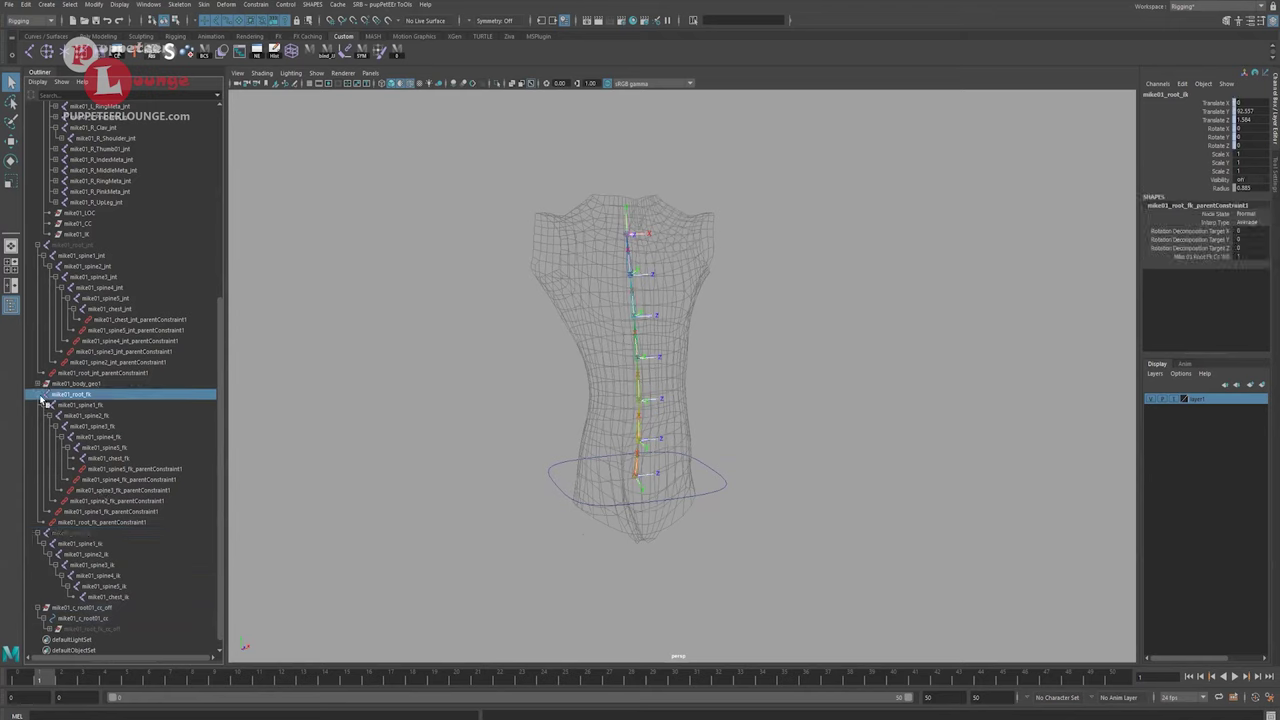
key(ctrl+h)
click(88, 525)
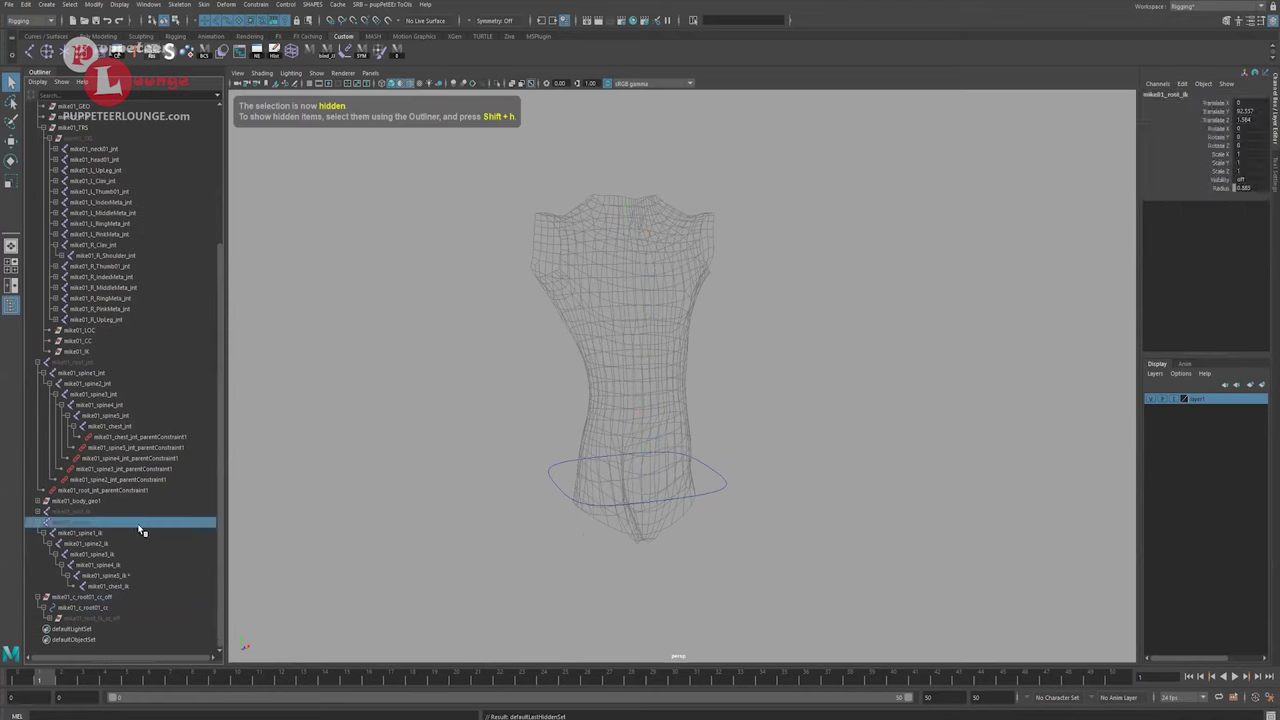
key(shift+h)
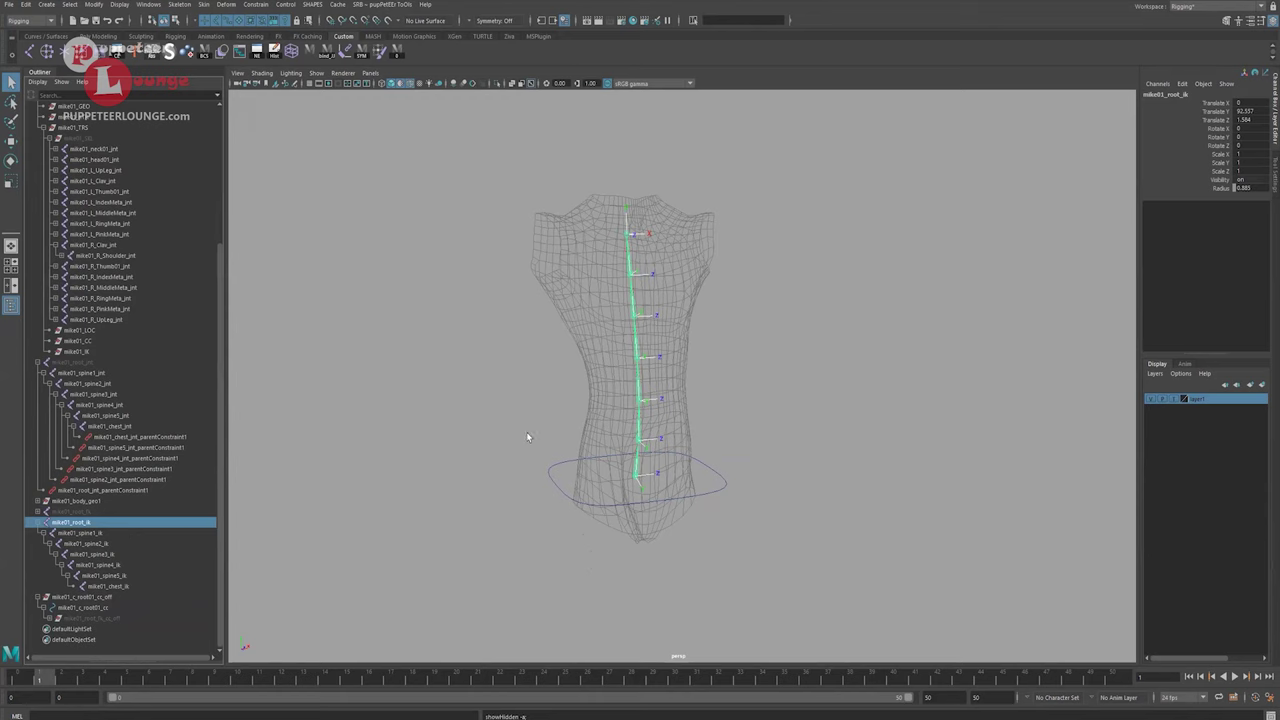
alt+drag(528, 436, 611, 442)
alt+right_drag(611, 442, 631, 491)
mouse_move(631, 490)
alt+mouse_down()
mouse_move(660, 498)
mouse_move(625, 494)
mouse_move(640, 494)
alt+mouse_up()
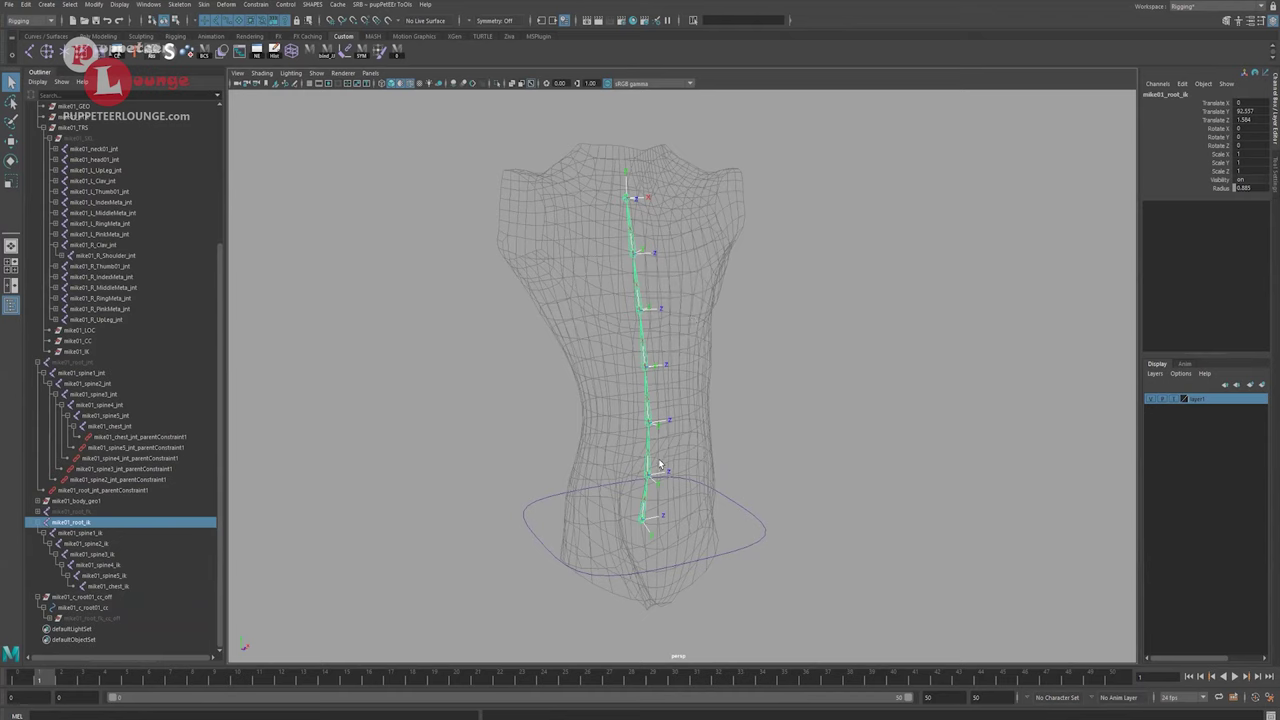
alt+drag(662, 464, 630, 464)
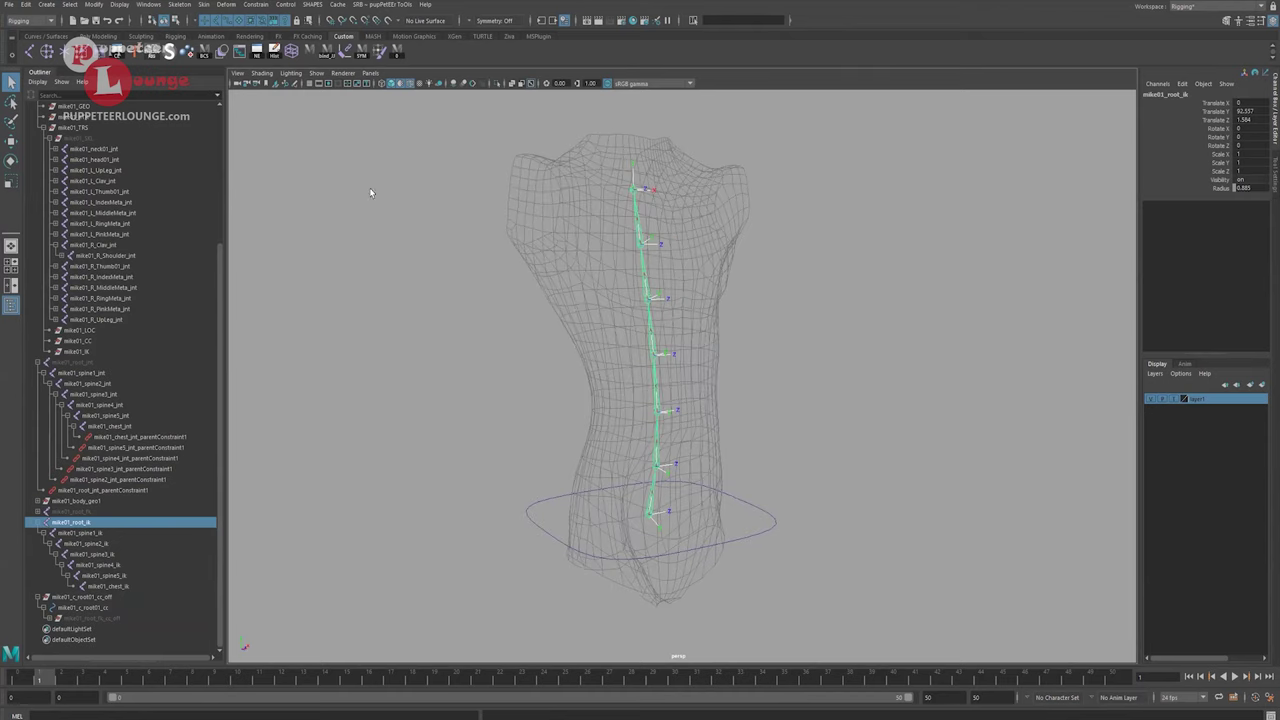
click(182, 5)
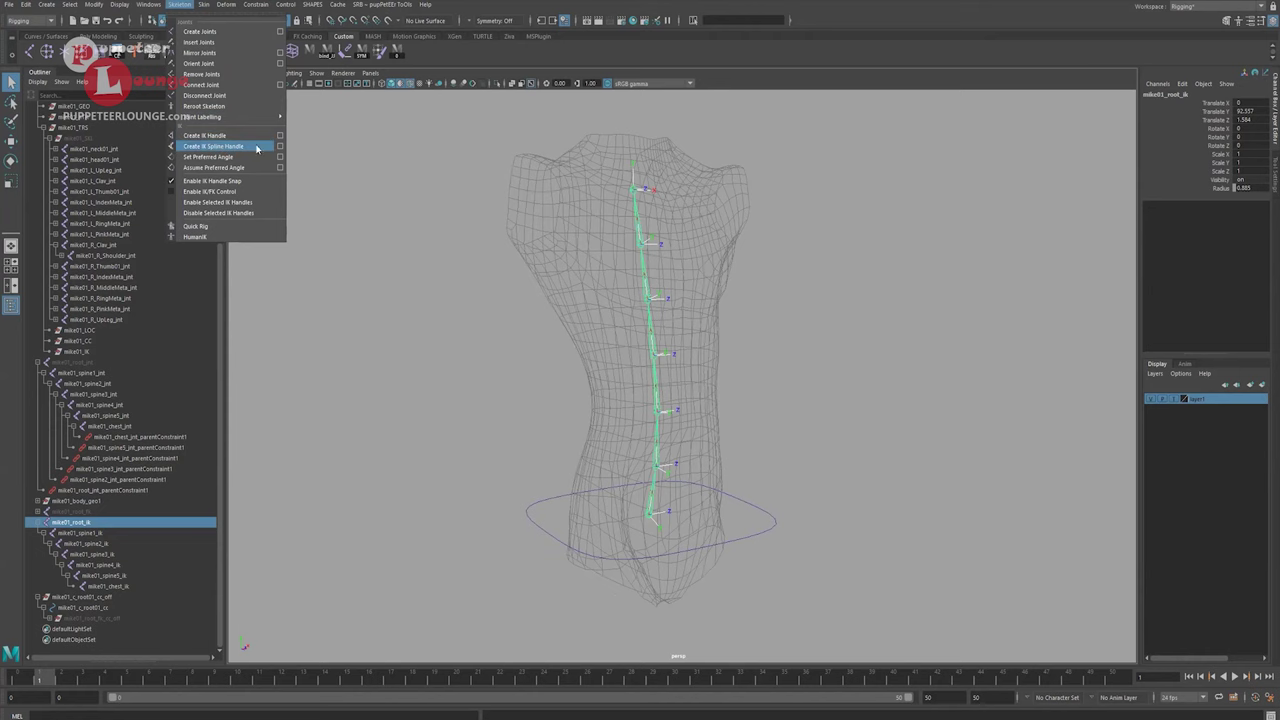
click(280, 146)
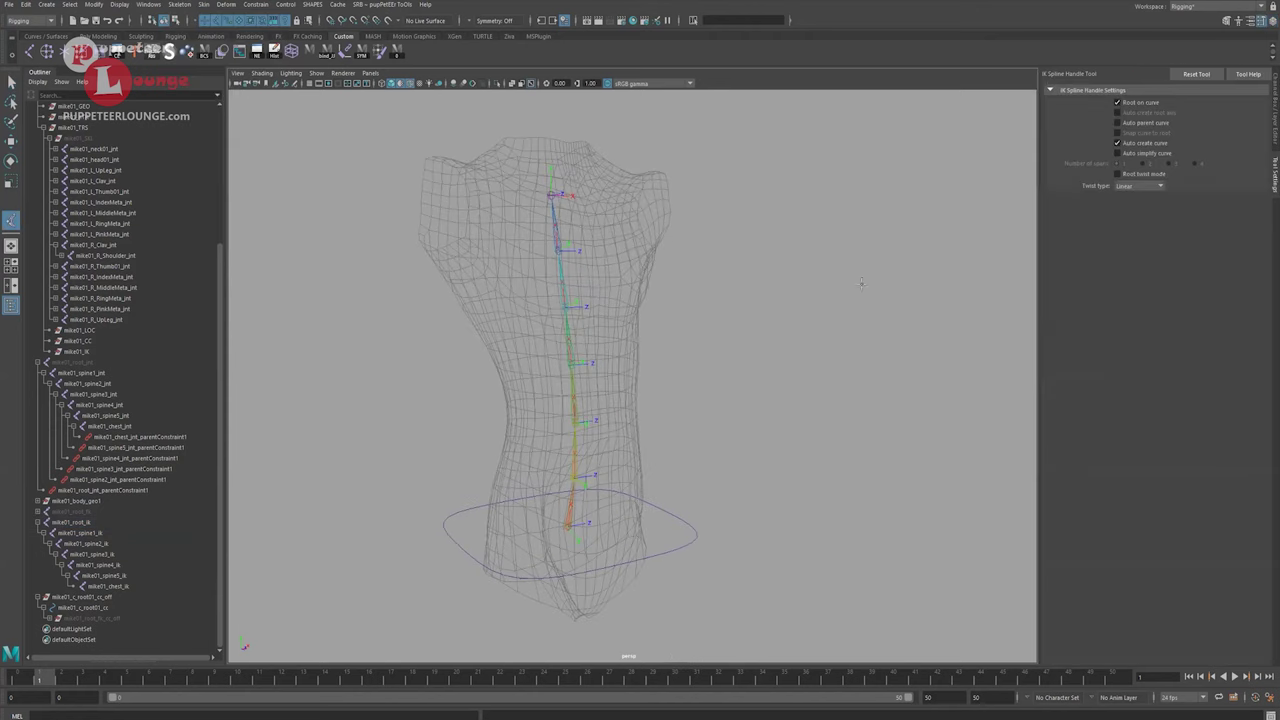
click(1185, 77)
click(1273, 116)
scroll(594, 331, down, 5)
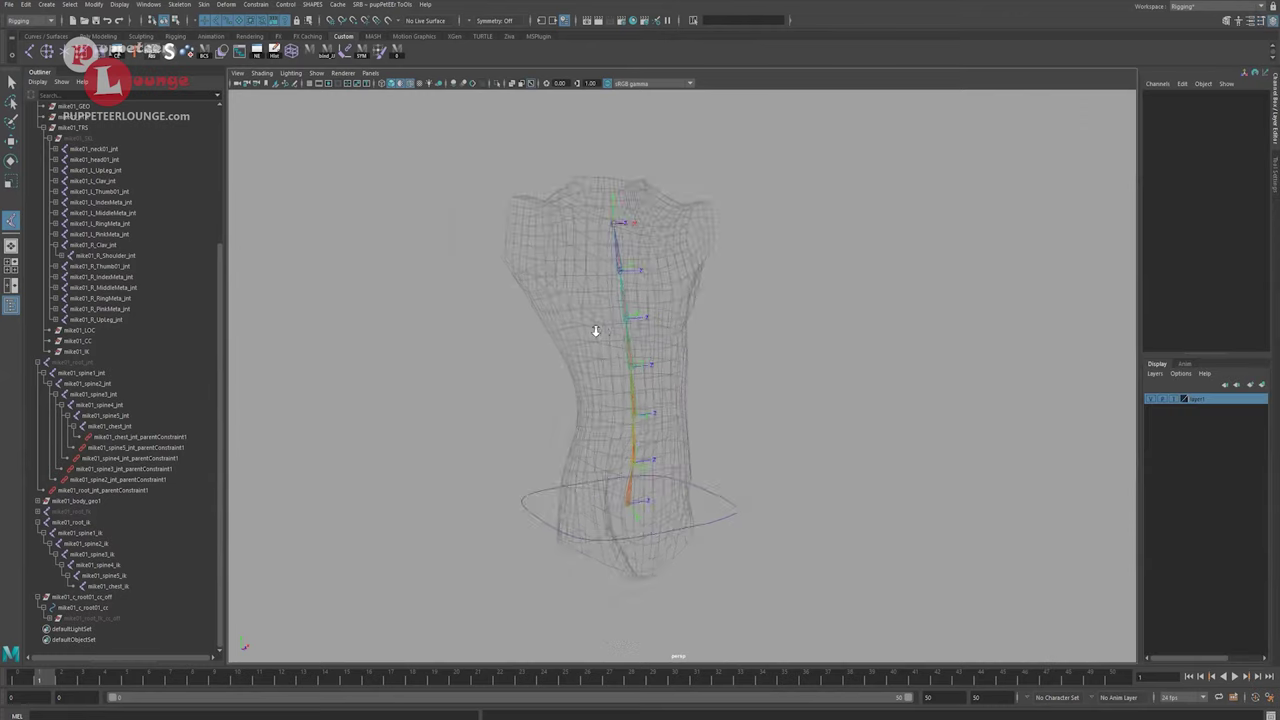
alt+right_drag(675, 325, 668, 333)
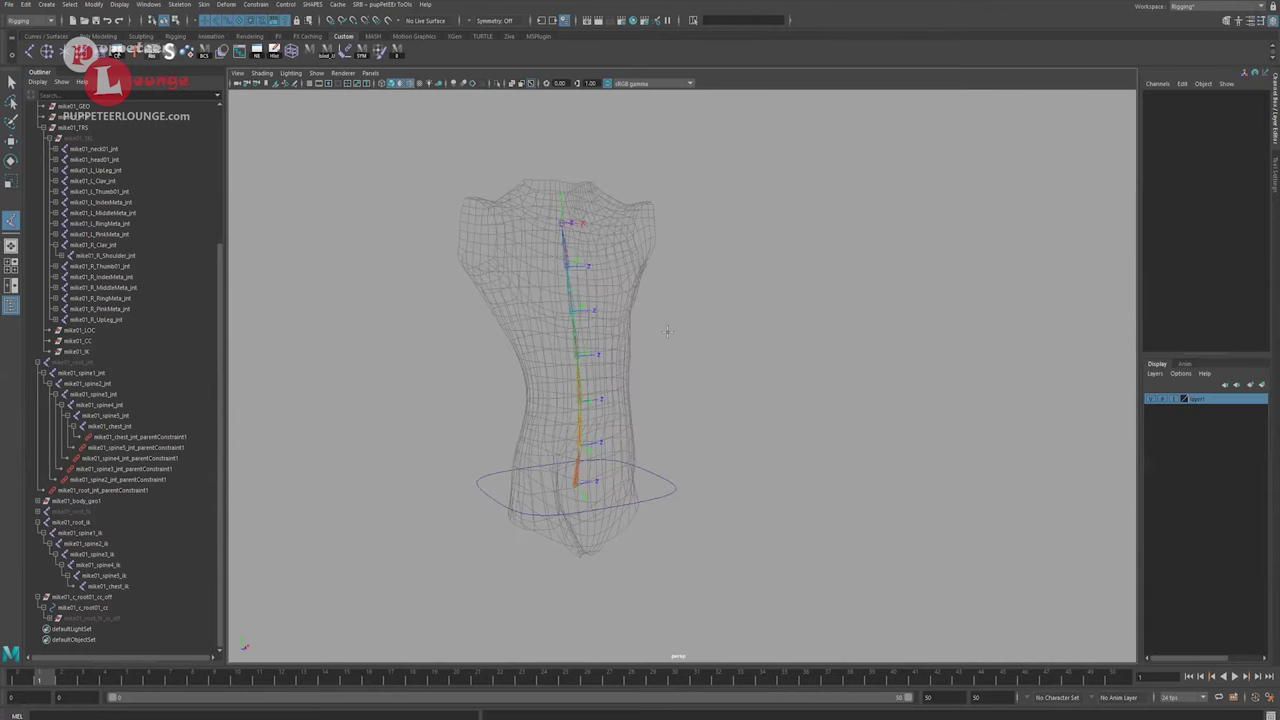
key(q)
Draw a C-shaped practice chain of five joints beside the torso in the side view.
click(46, 53)
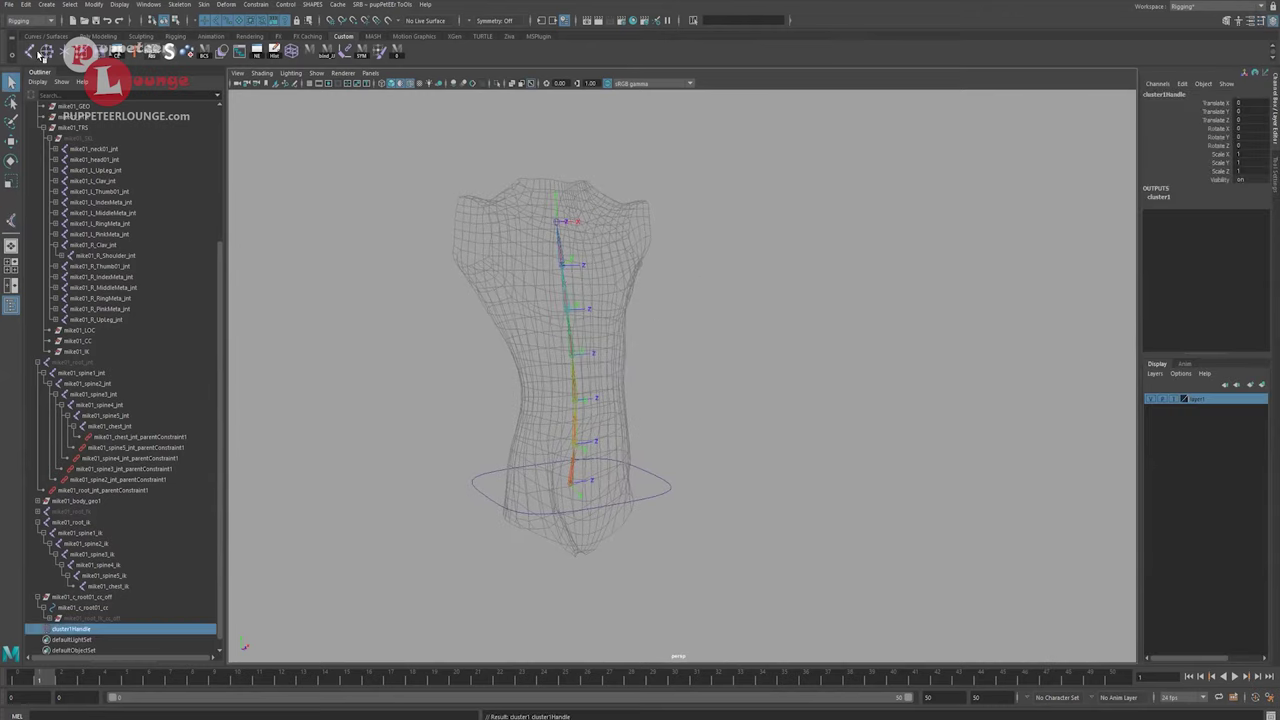
click(30, 53)
alt+middle_drag(660, 358, 654, 354)
alt+middle_drag(748, 516, 599, 492)
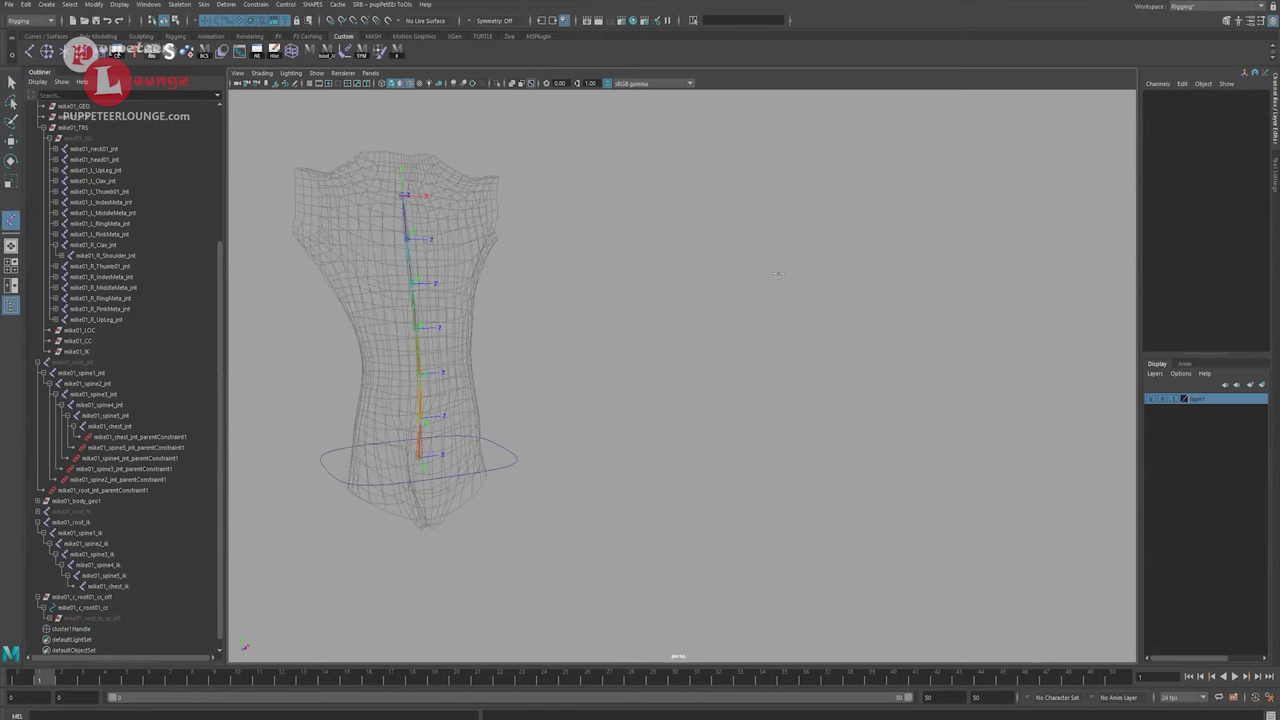
key(space)
drag(826, 270, 871, 286)
click(870, 287)
click(781, 284)
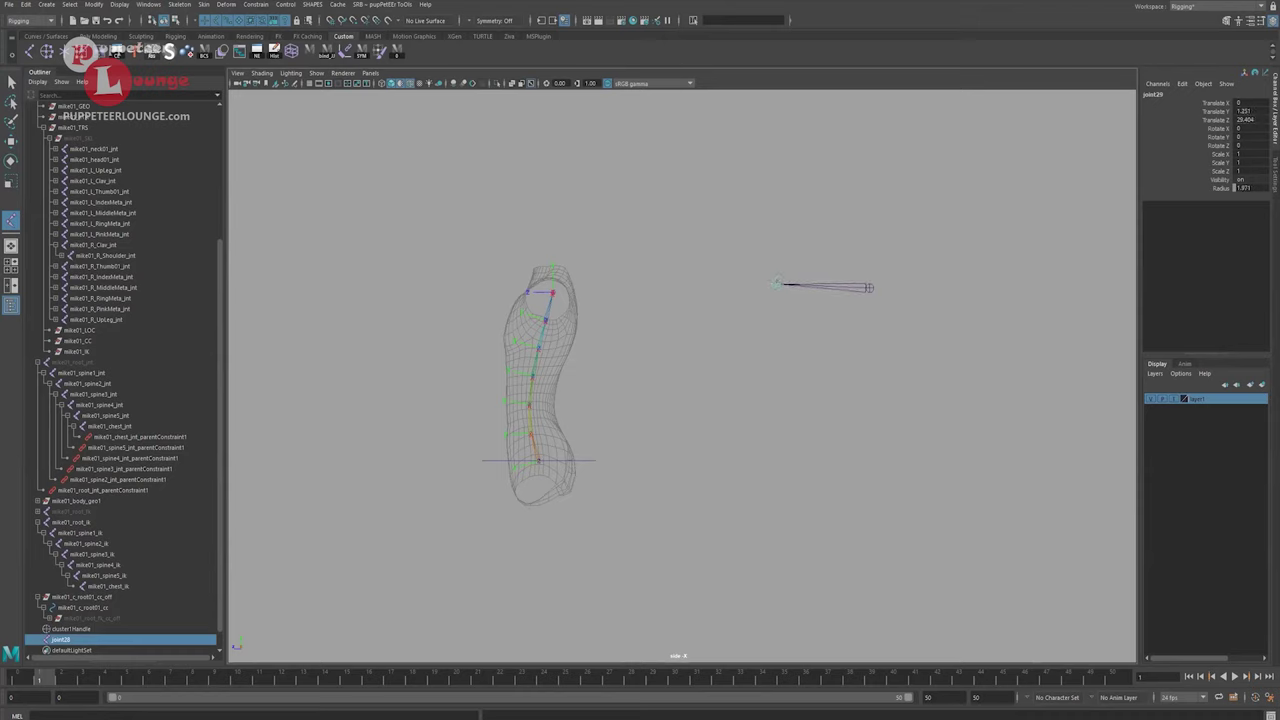
click(712, 349)
drag(712, 349, 721, 336)
drag(736, 403, 744, 428)
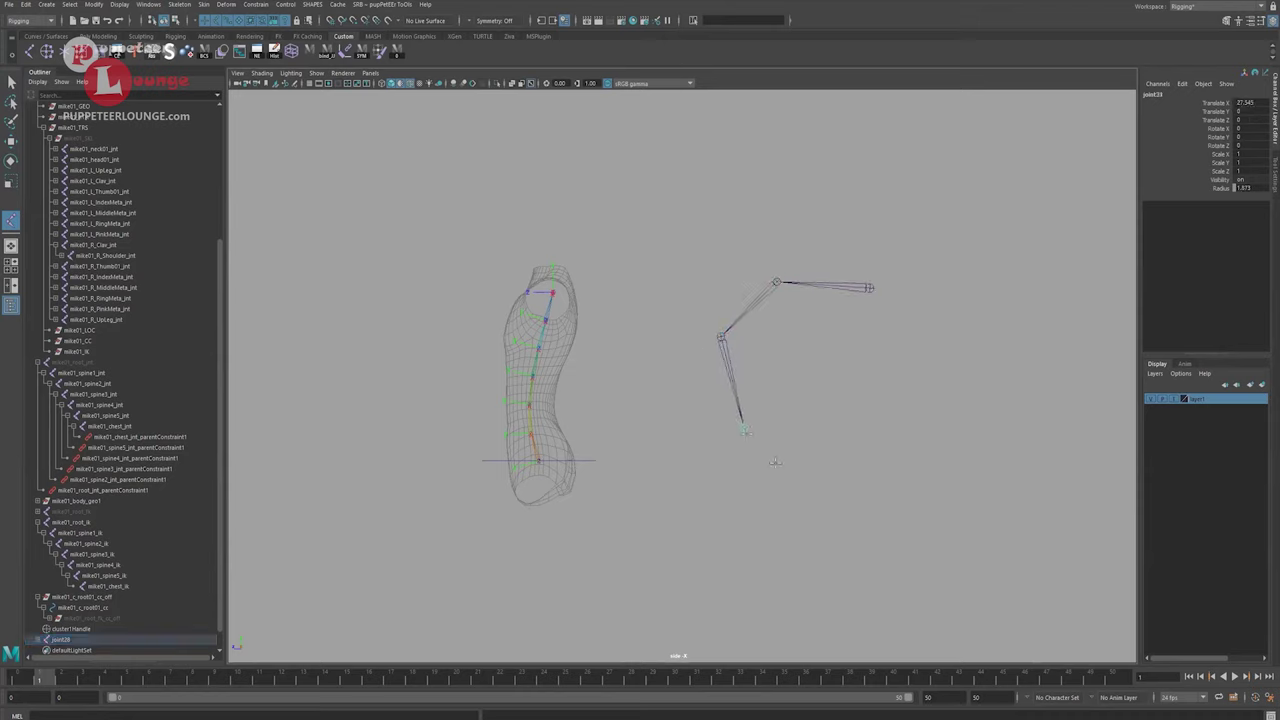
click(793, 463)
key(Return)
Create an IK handle with the Single-Chain Solver from the first to the last joint of the practice chain.
alt+middle_drag(785, 363, 720, 354)
scroll(720, 354, up, 1)
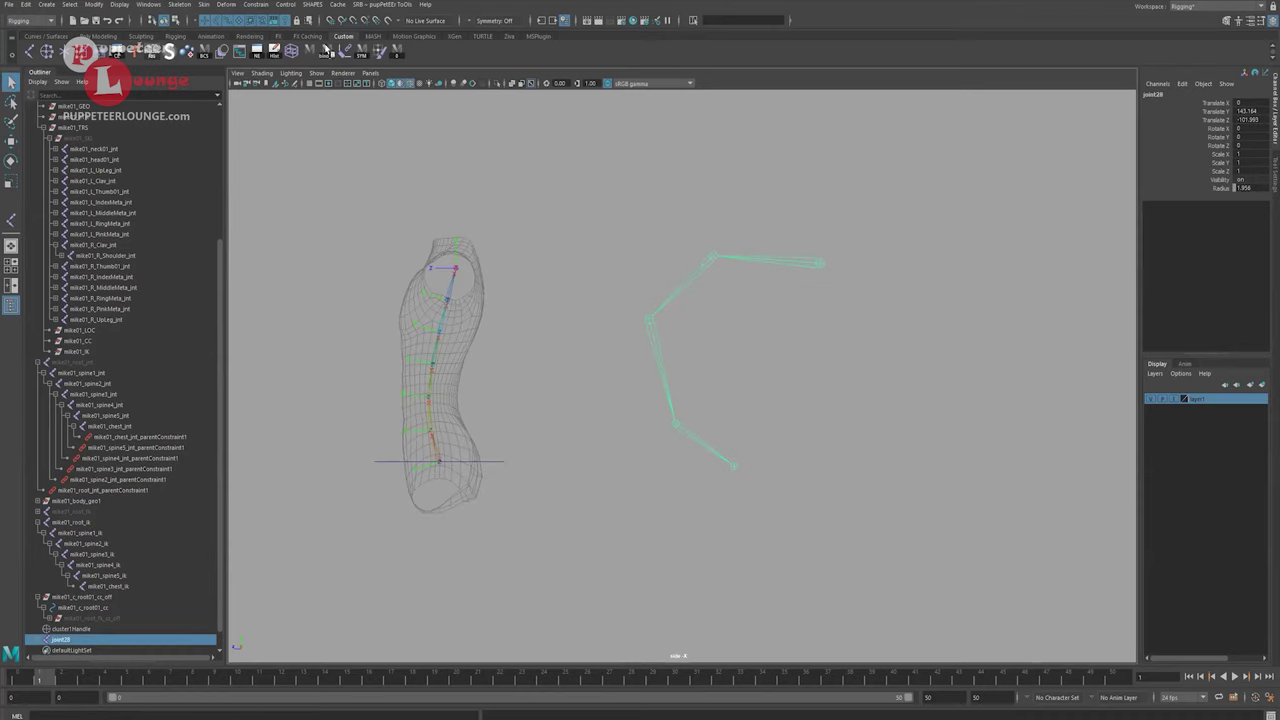
click(172, 6)
click(279, 139)
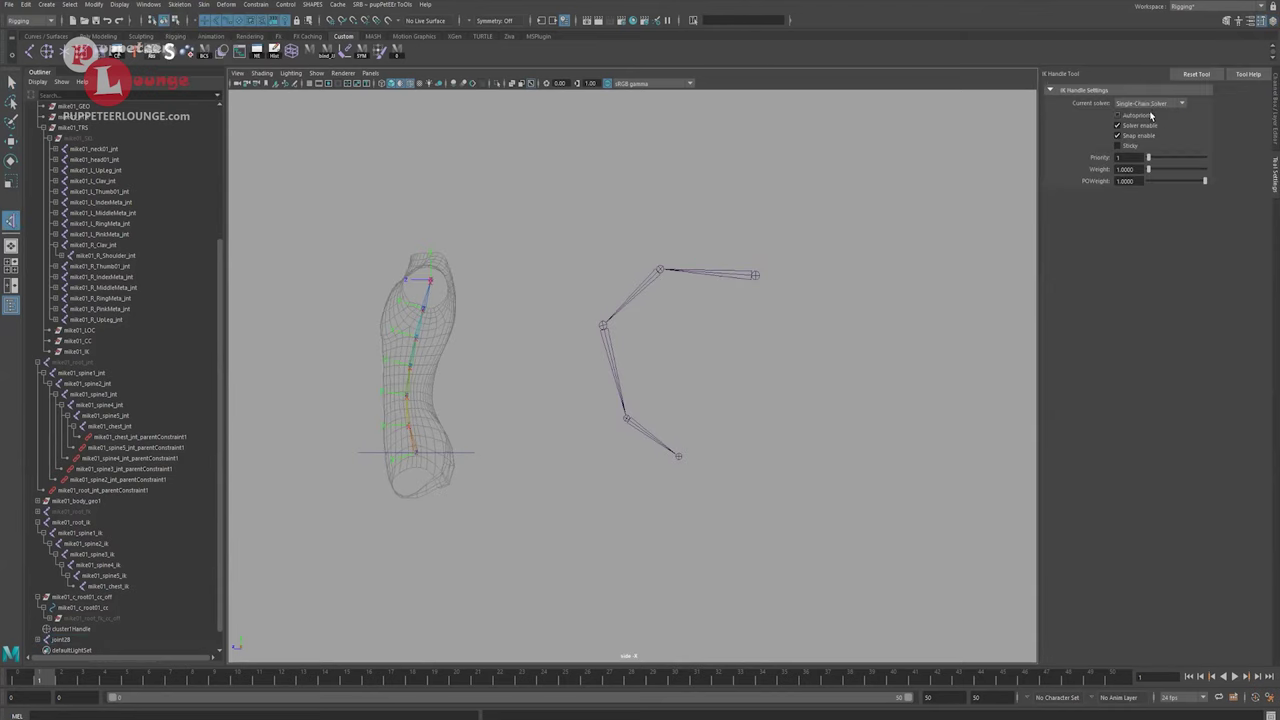
click(1148, 103)
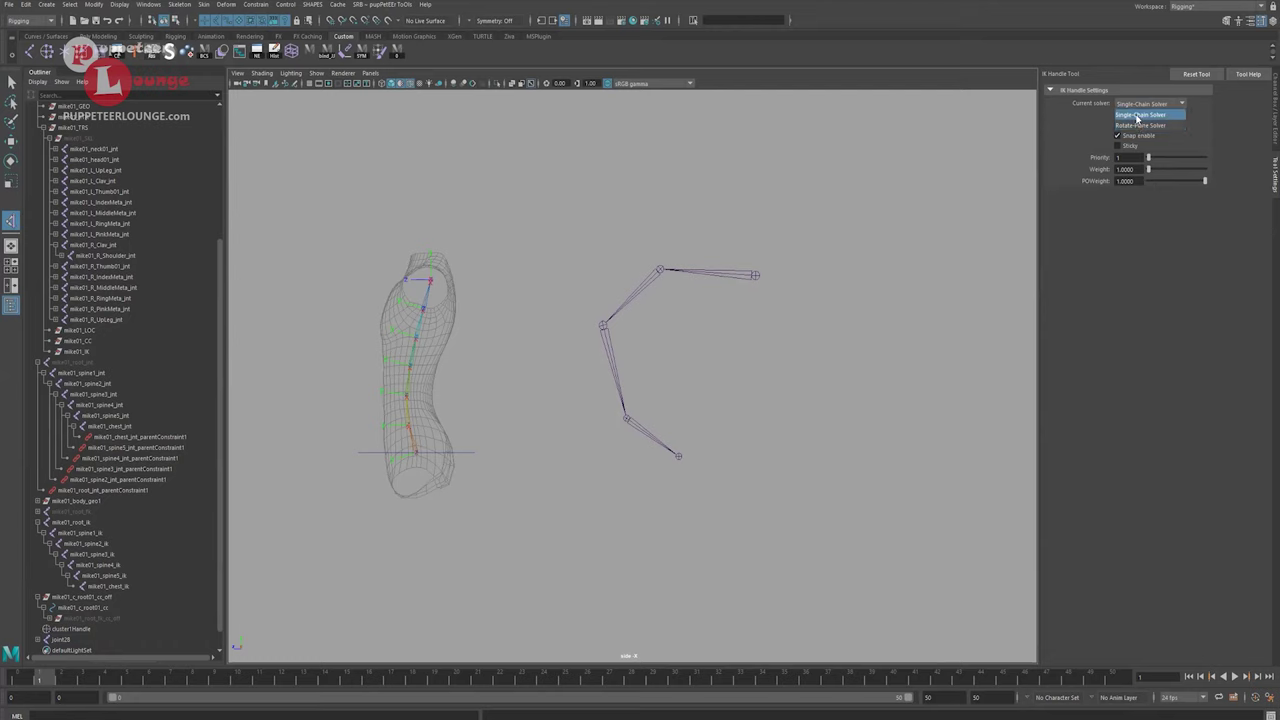
click(1140, 125)
scroll(743, 309, up, 1)
click(771, 261)
click(685, 466)
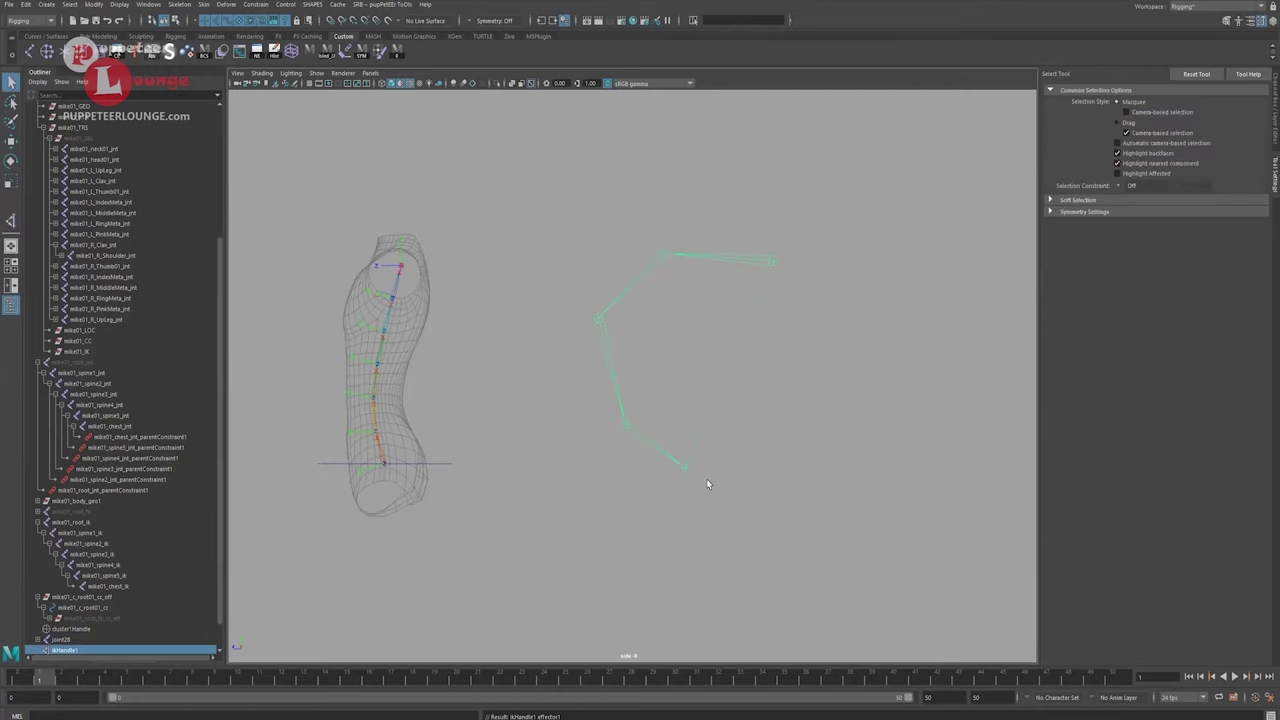
Try moving the IK handle at the practice chain's end downward, then undo the move.
key(w)
drag(690, 464, 688, 510)
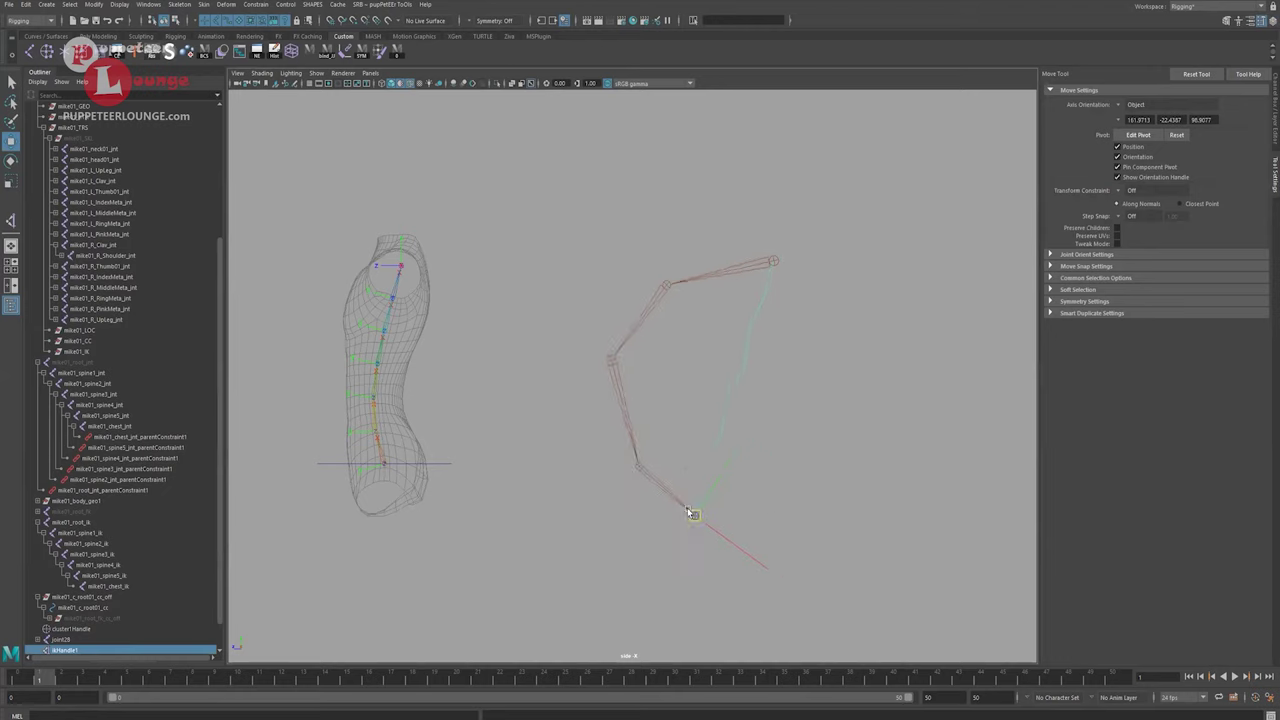
key(ctrl+z)
Test the practice chain's behaviour with the Rotate tool on its joints and the Move tool on its IK handle.
click(702, 262)
key(e)
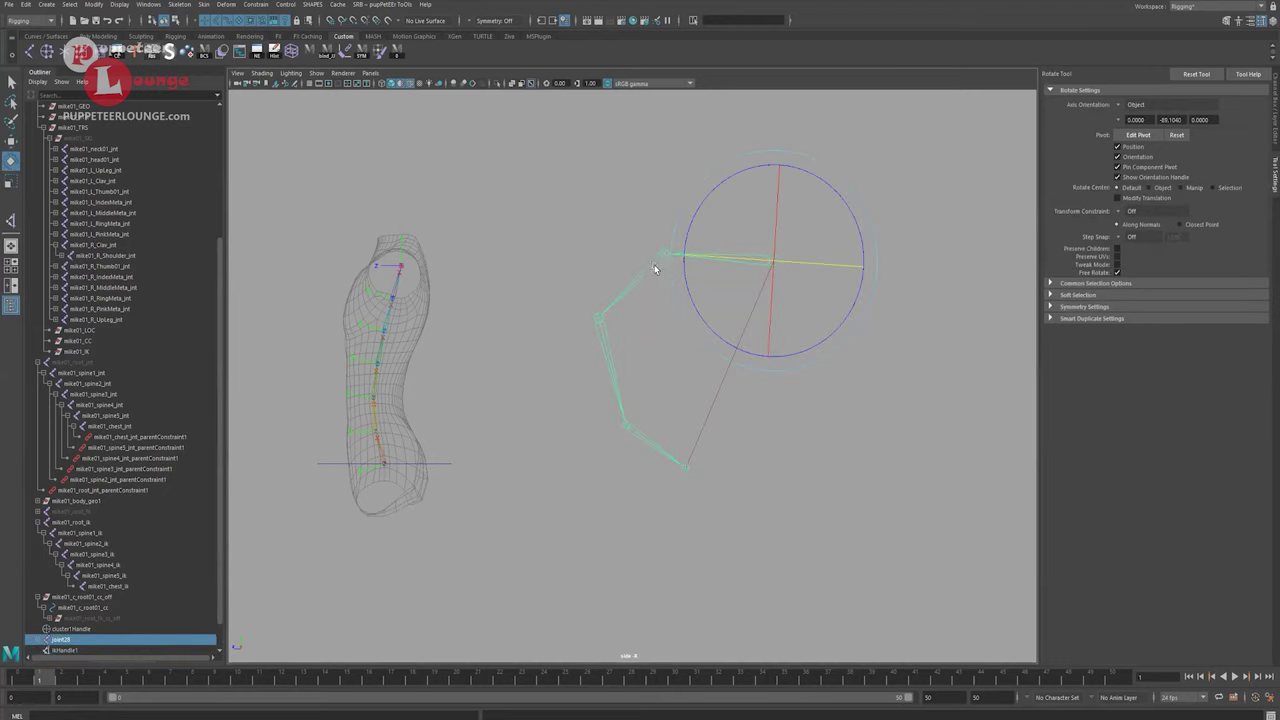
alt+middle_drag(654, 266, 643, 280)
click(627, 290)
drag(676, 353, 674, 482)
click(668, 476)
key(w)
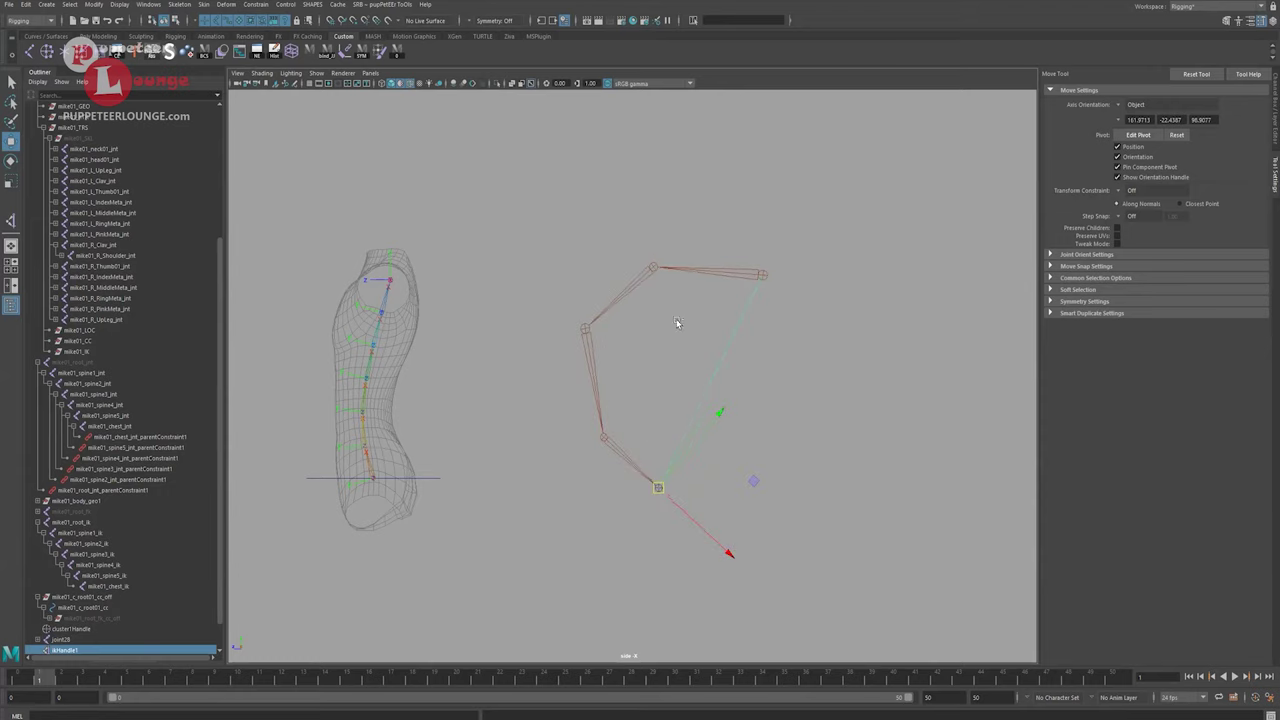
key(e)
drag(686, 285, 675, 284)
key(q)
drag(637, 216, 671, 424)
key(e)
click(672, 490)
key(w)
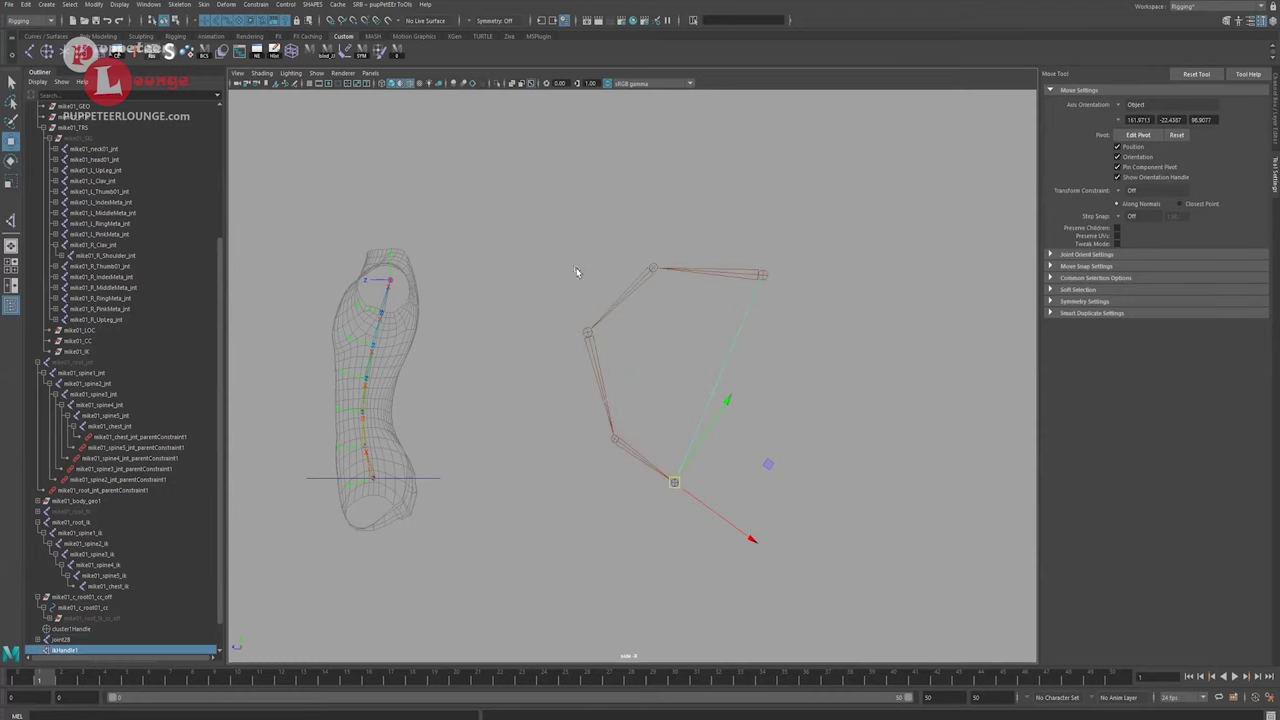
Duplicate the practice joint chain from its root joint and move the copy beside the original.
alt+middle_drag(690, 272, 626, 280)
key(q)
click(645, 286)
key(ctrl+d)
key(w)
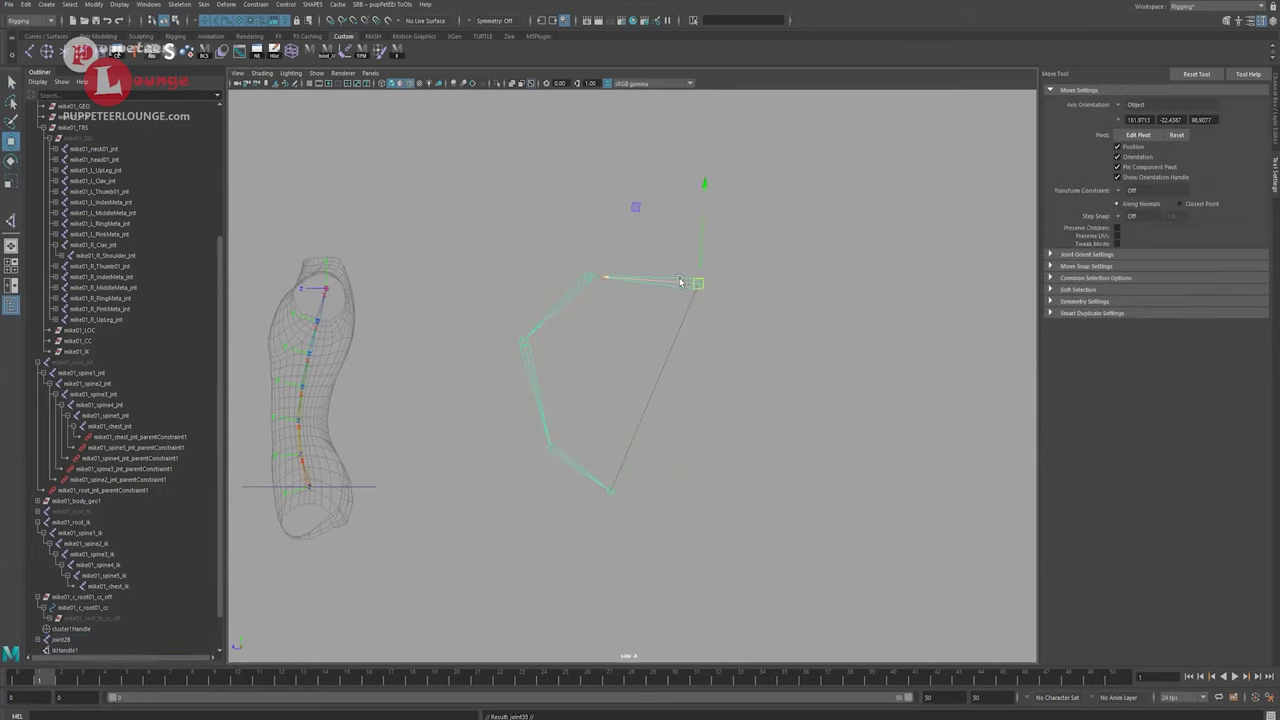
drag(694, 283, 991, 255)
alt+middle_drag(991, 255, 846, 268)
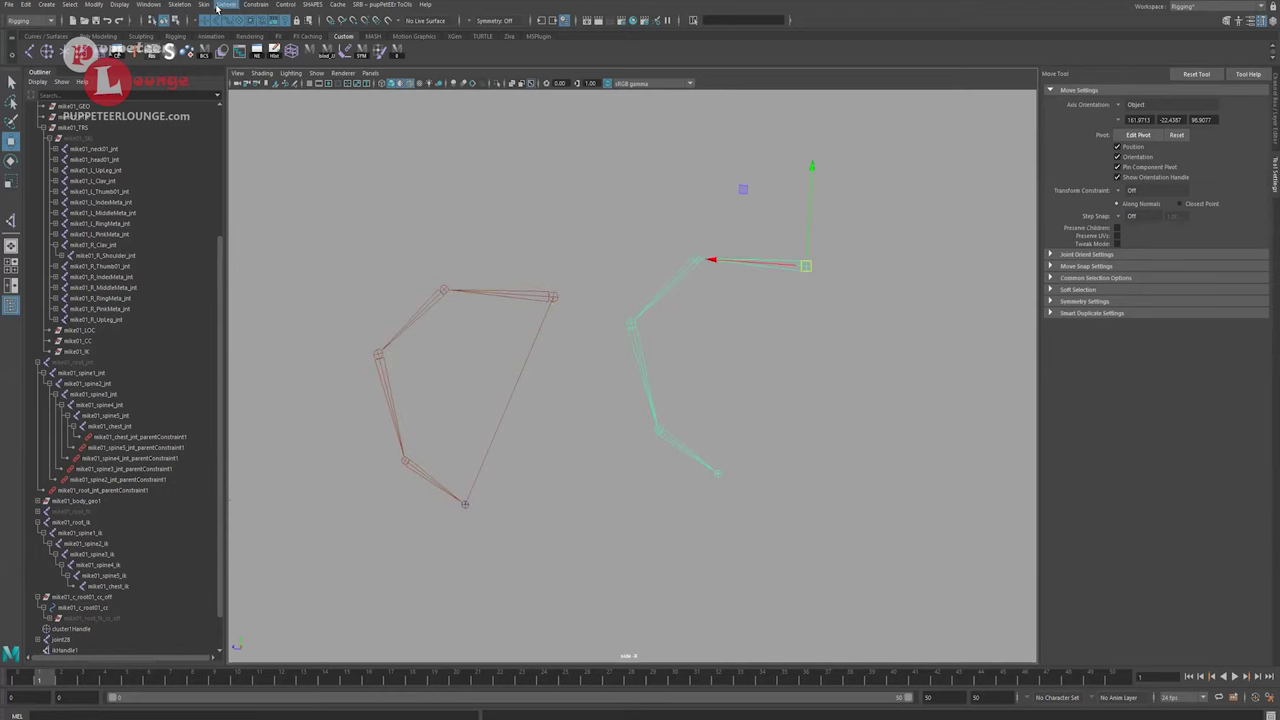
Create an IK Spline Handle along the duplicated joint chain using the tool's default settings.
click(180, 4)
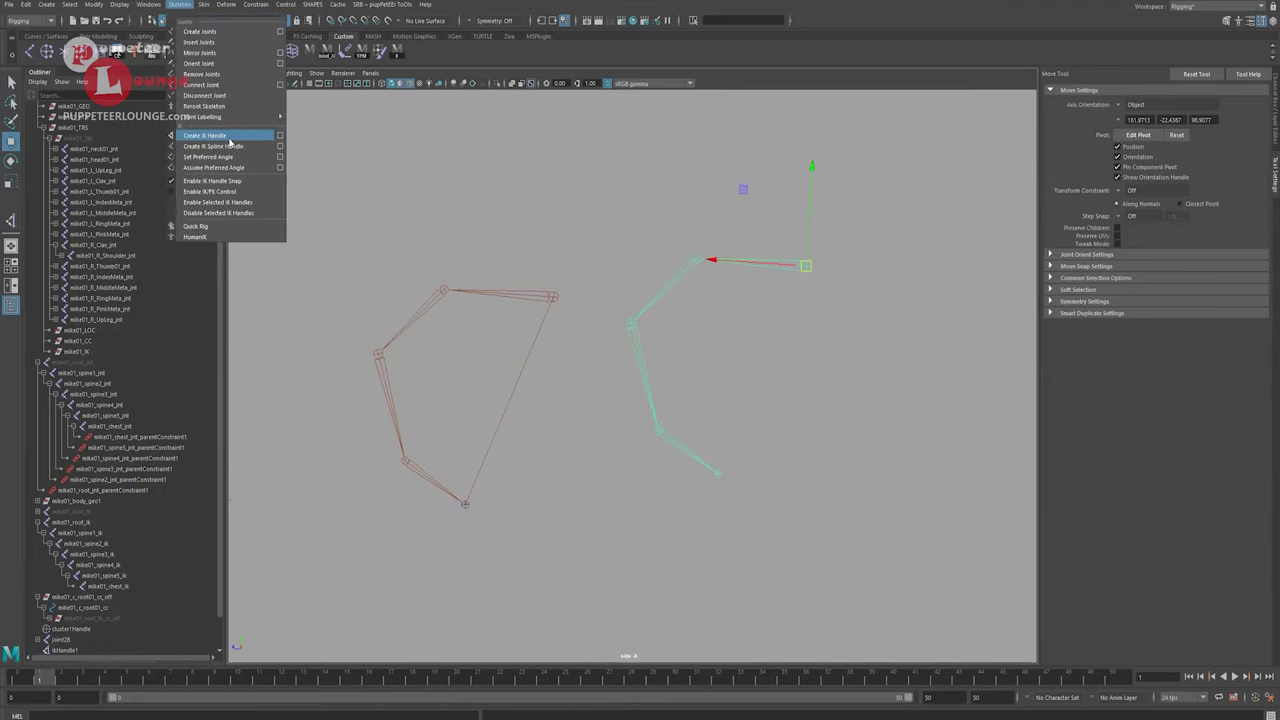
click(280, 147)
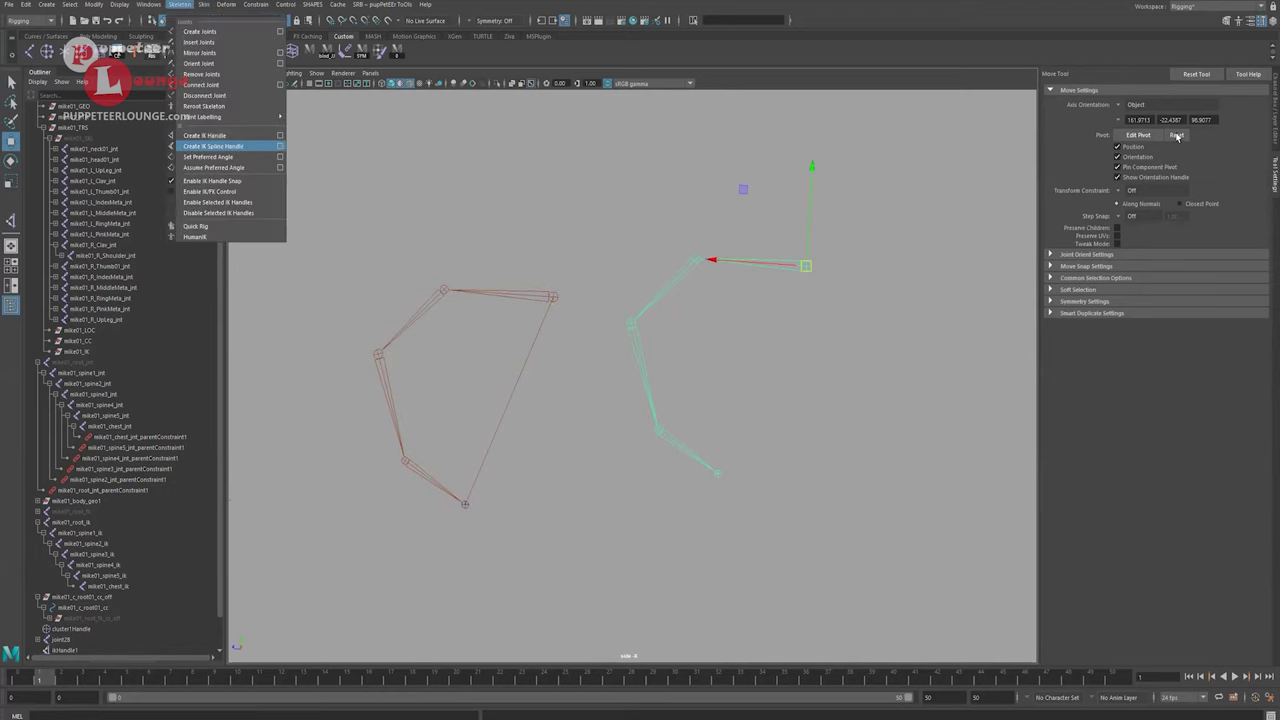
click(1195, 74)
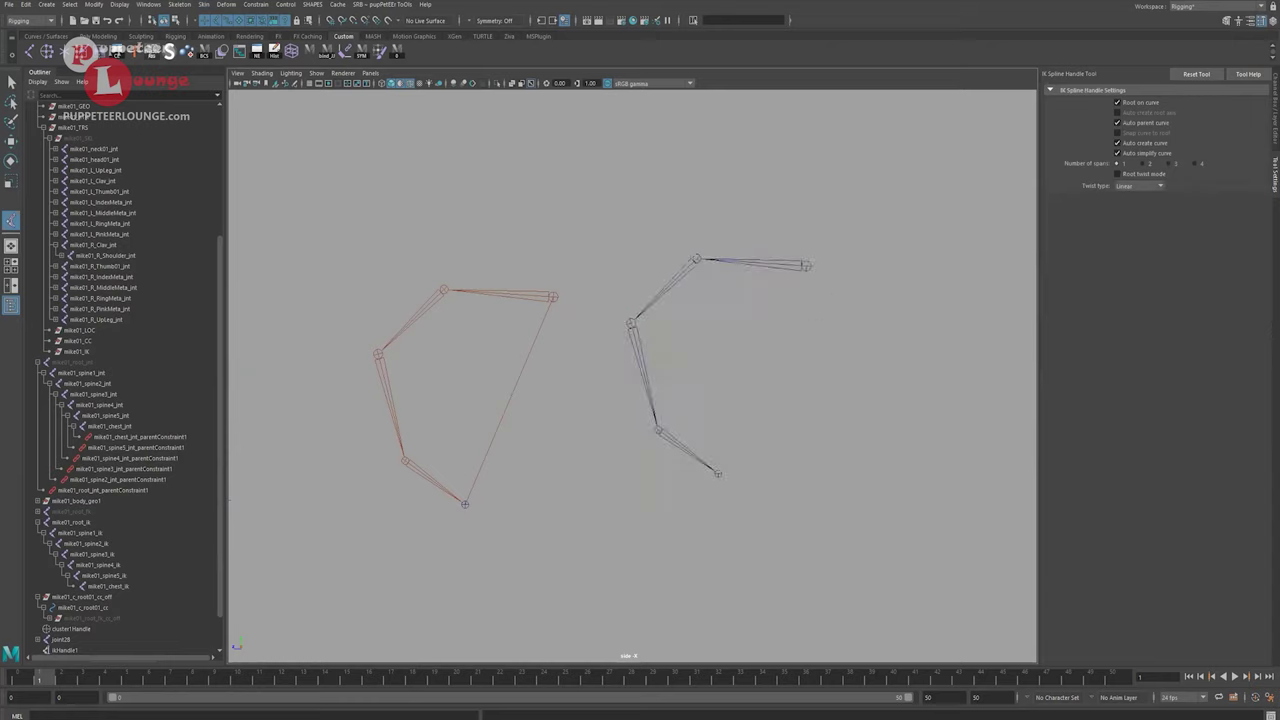
click(716, 472)
key(w)
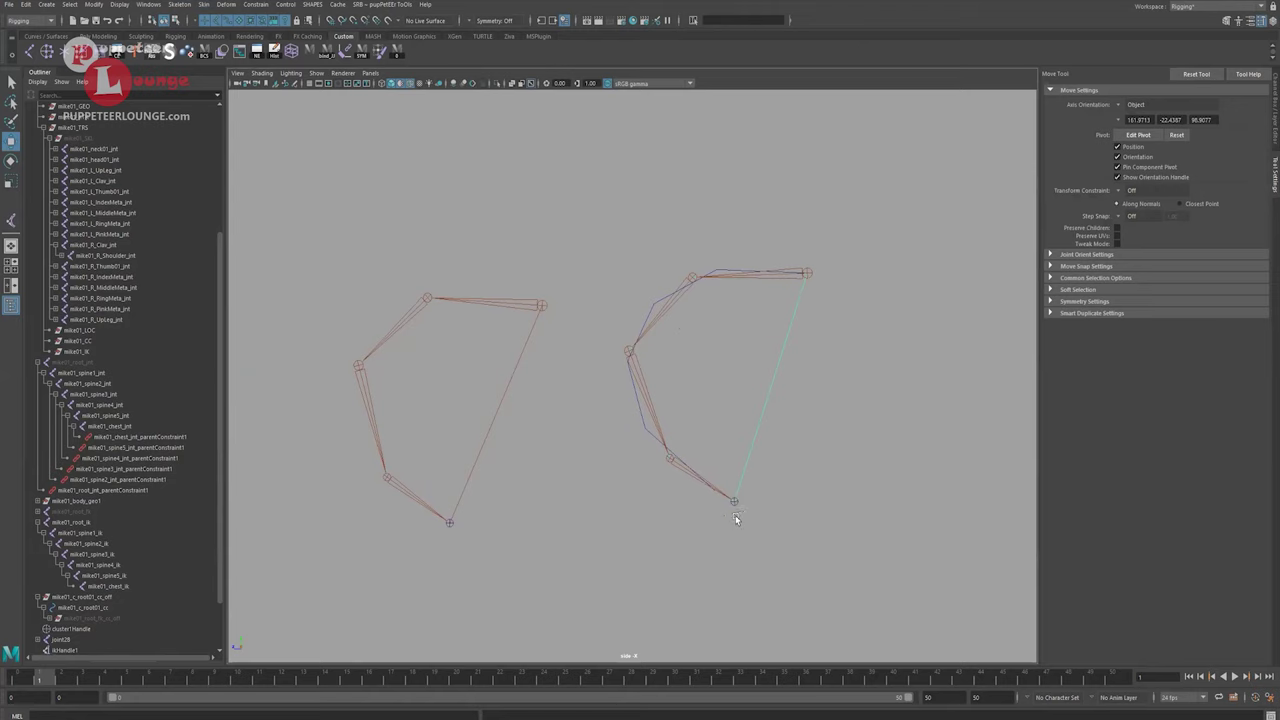
Try moving the original chain's IK handle again to compare it with the spline chain, then undo the move.
click(1272, 136)
alt+middle_drag(806, 517, 746, 466)
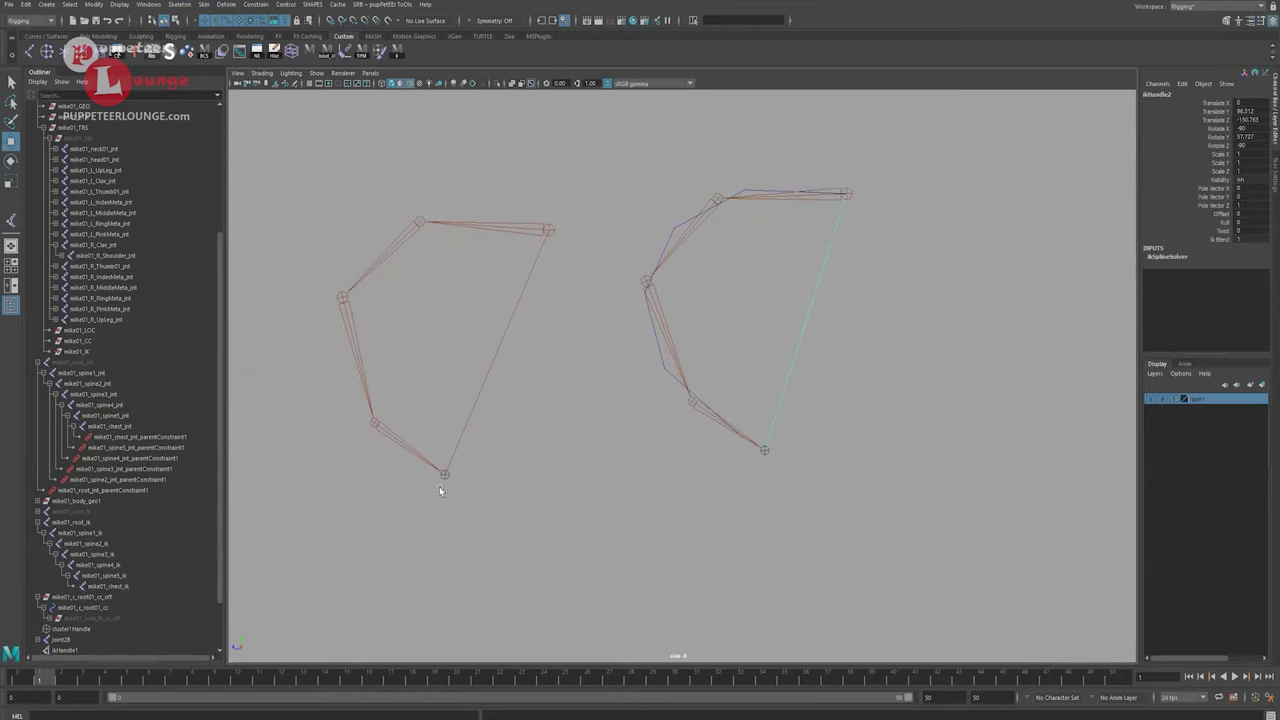
click(442, 476)
drag(443, 474, 491, 494)
key(ctrl+z)
Try bending the spline IK chain by moving a control vertex of curve1, then undo the move.
drag(731, 431, 829, 506)
key(q)
click(658, 343)
scroll(150, 546, down, 3)
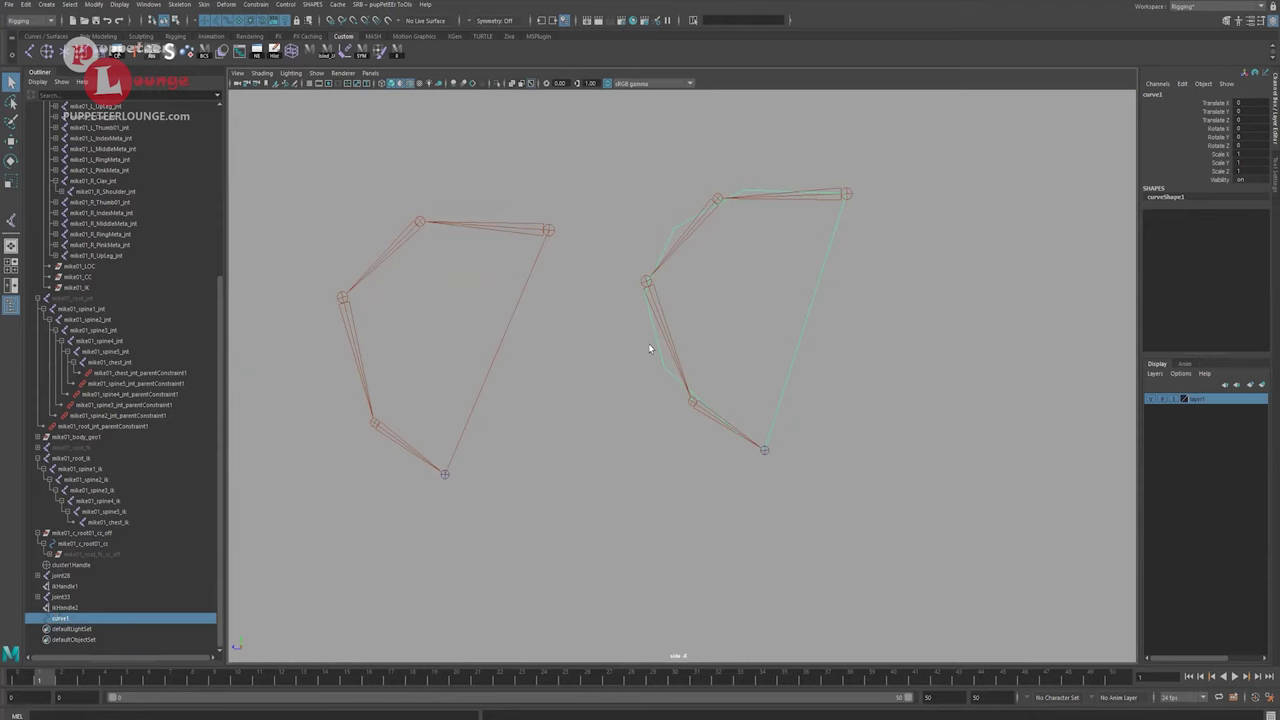
right_drag(651, 340, 603, 335)
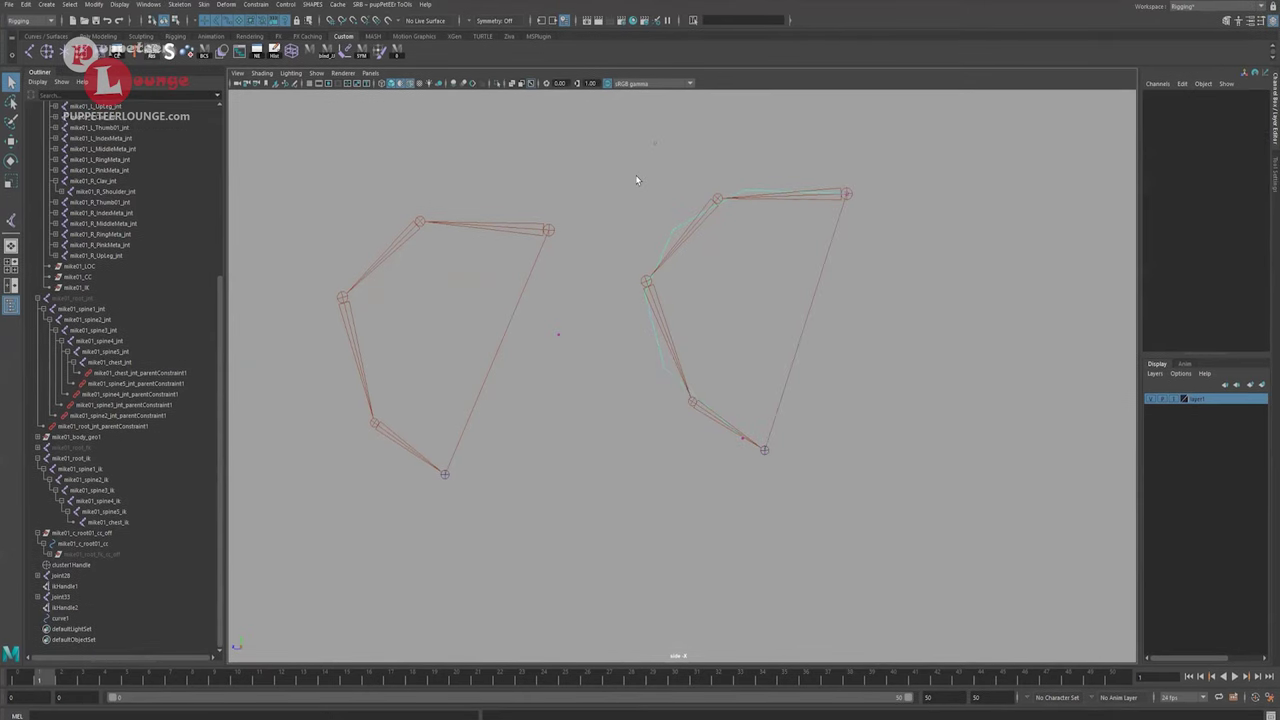
mouse_move(557, 333)
mouse_down()
mouse_move(572, 363)
mouse_move(457, 370)
mouse_move(688, 342)
mouse_move(537, 363)
mouse_move(677, 334)
mouse_move(560, 357)
mouse_move(558, 334)
mouse_up()
key(w)
click(638, 141)
mouse_move(638, 141)
mouse_down()
mouse_move(636, 118)
mouse_move(524, 90)
mouse_move(761, 210)
mouse_move(574, 110)
mouse_move(762, 176)
mouse_move(609, 143)
mouse_move(735, 155)
mouse_move(650, 150)
mouse_up()
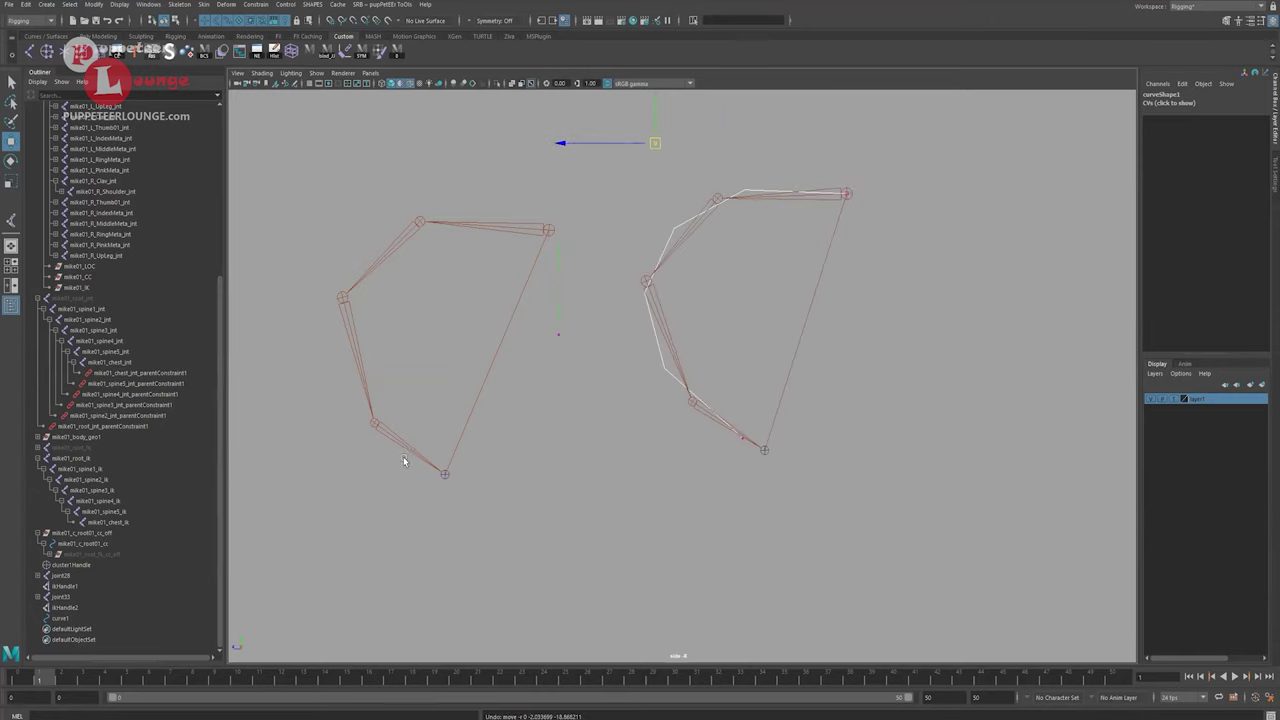
Select ikHandle1 and ikHandle2 in turn, try moving the upper control vertex of curve1, and undo the move.
drag(403, 460, 515, 528)
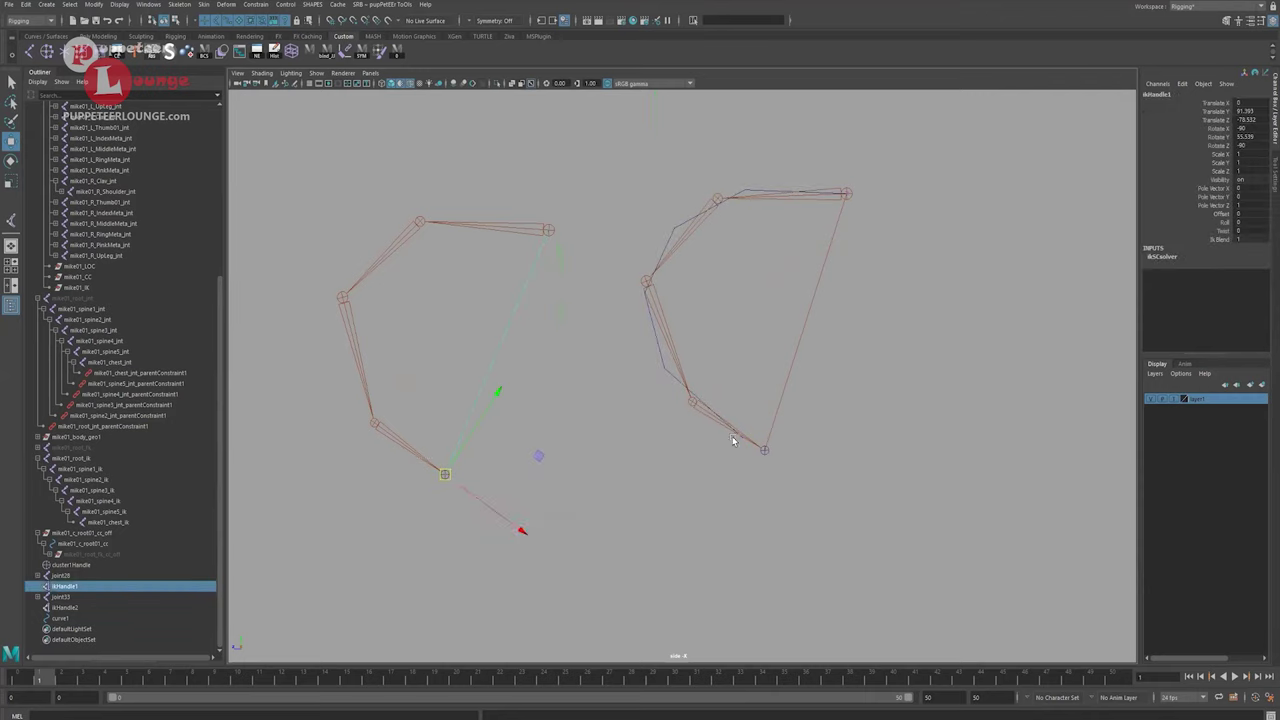
drag(762, 441, 802, 499)
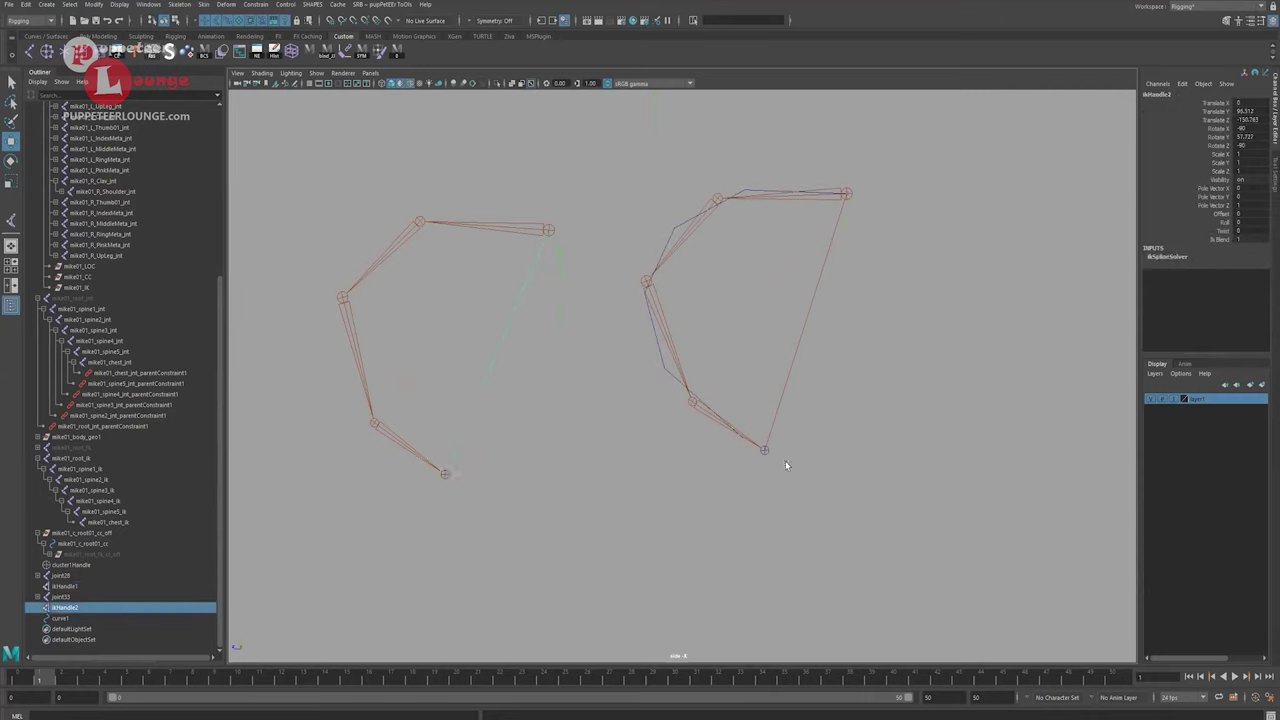
click(656, 347)
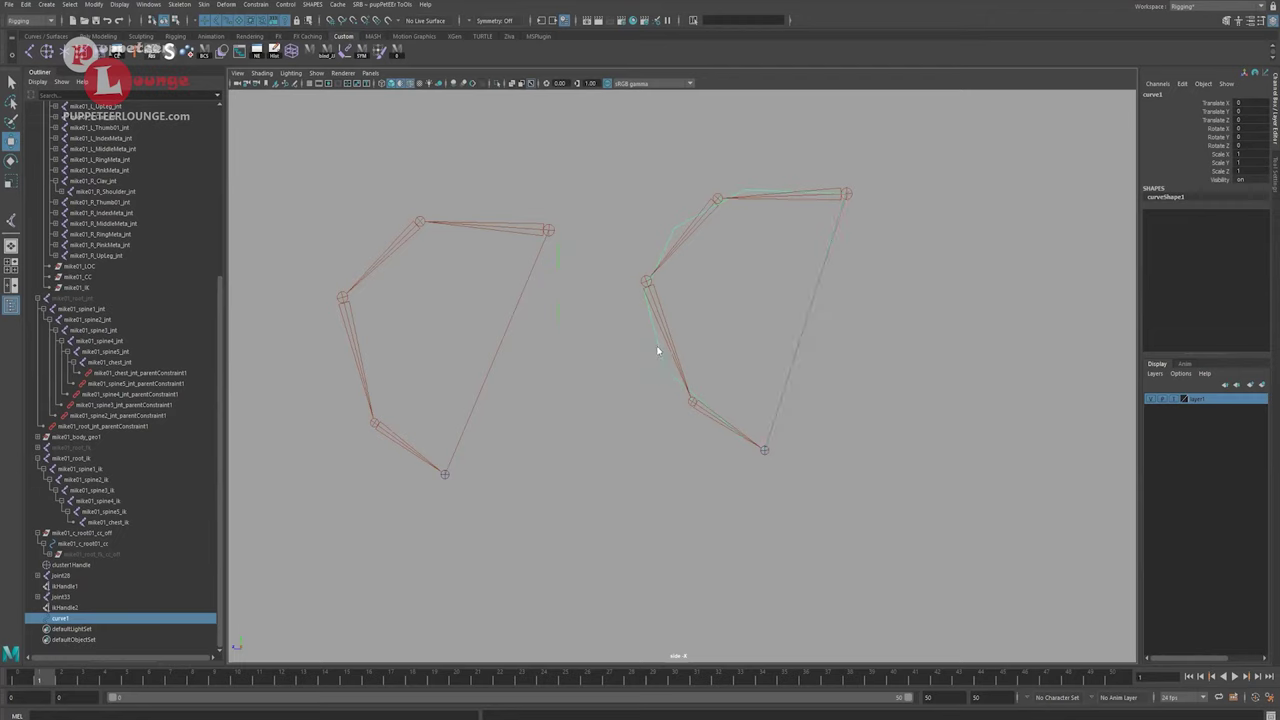
right_drag(657, 350, 610, 350)
drag(644, 366, 535, 318)
click(656, 146)
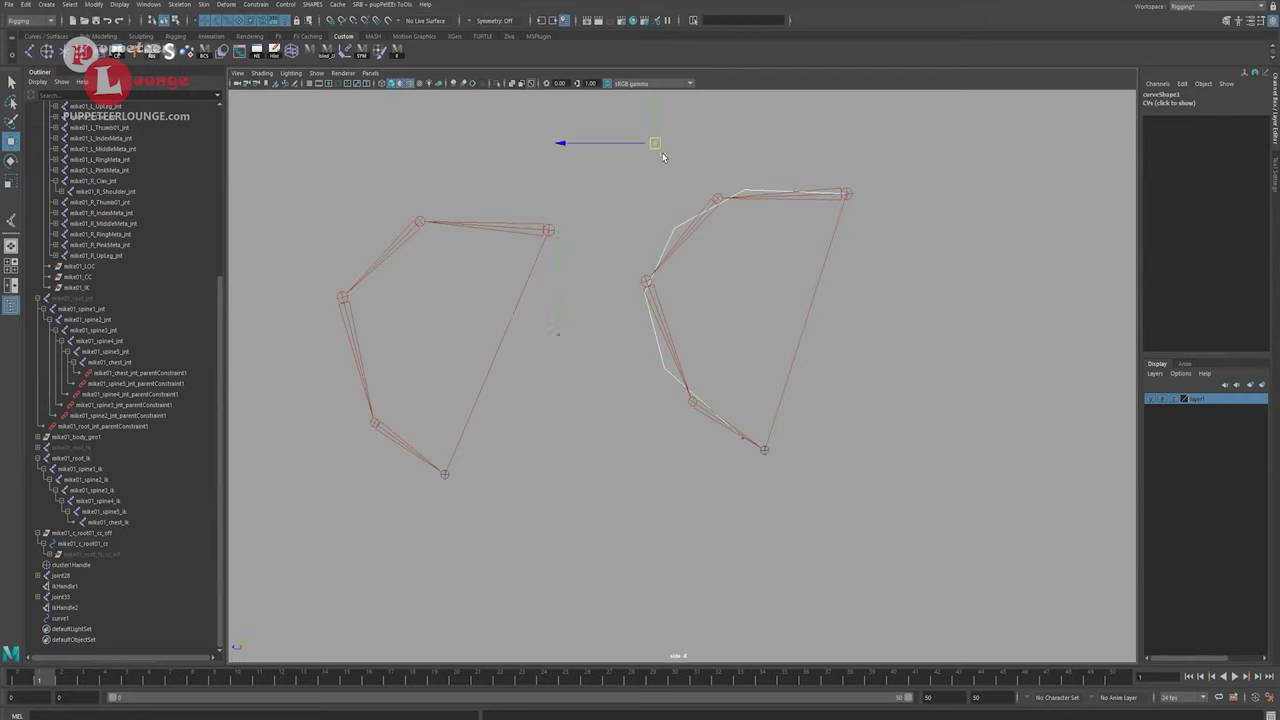
mouse_move(660, 149)
mouse_down()
mouse_move(654, 116)
mouse_move(720, 166)
mouse_move(794, 277)
mouse_move(640, 143)
mouse_move(807, 271)
mouse_move(654, 143)
mouse_up()
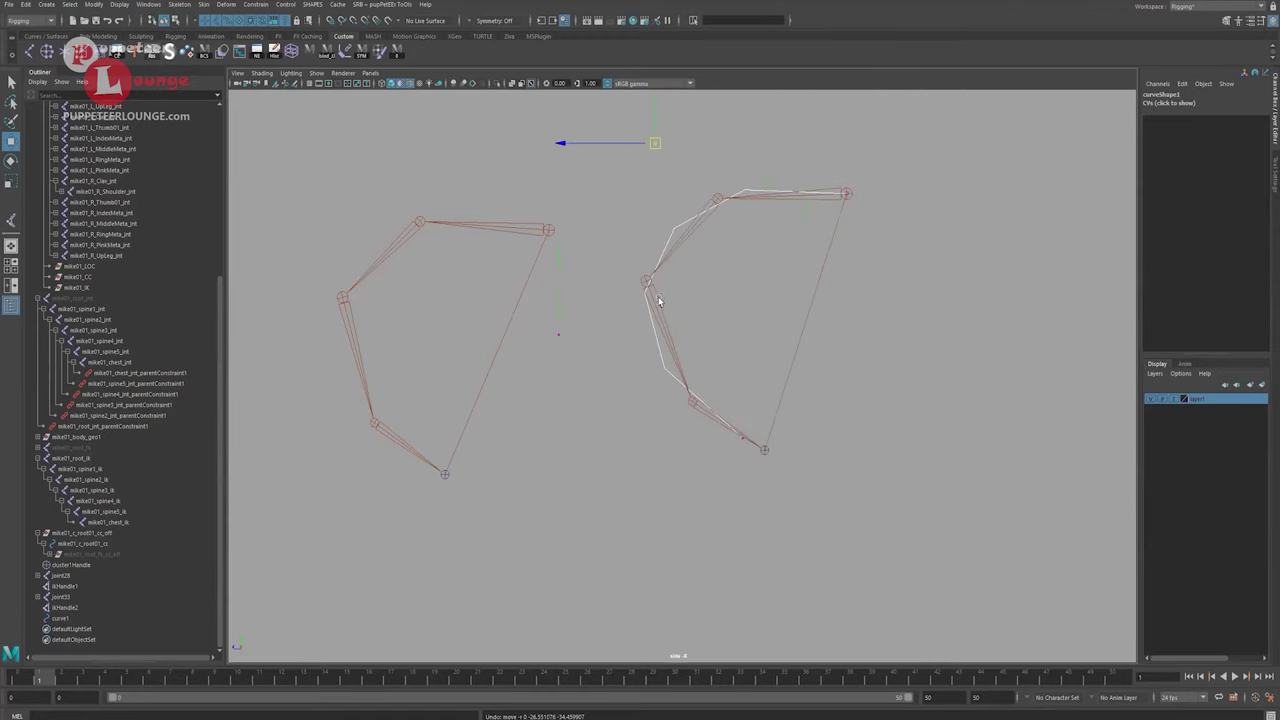